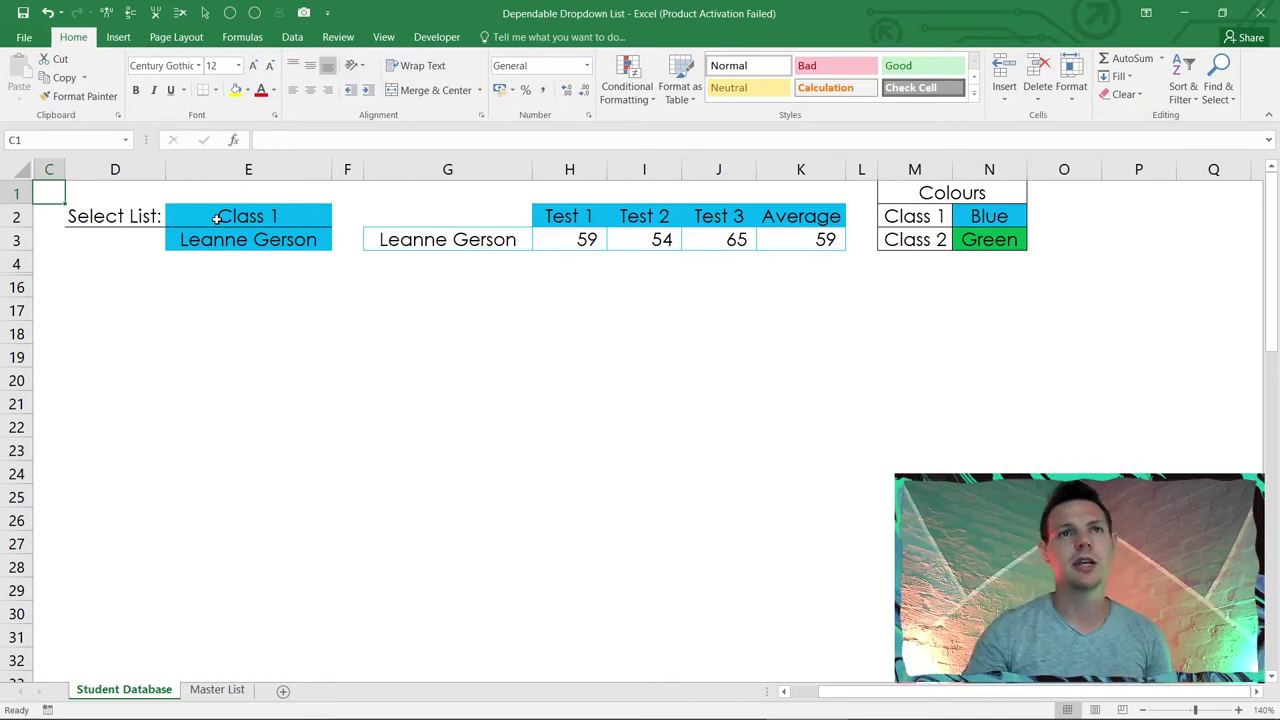
# Step: Review the student table on the Master List sheet and the class and student selection cells E2 and E3 on Student Database
pyautogui.click(215, 690)
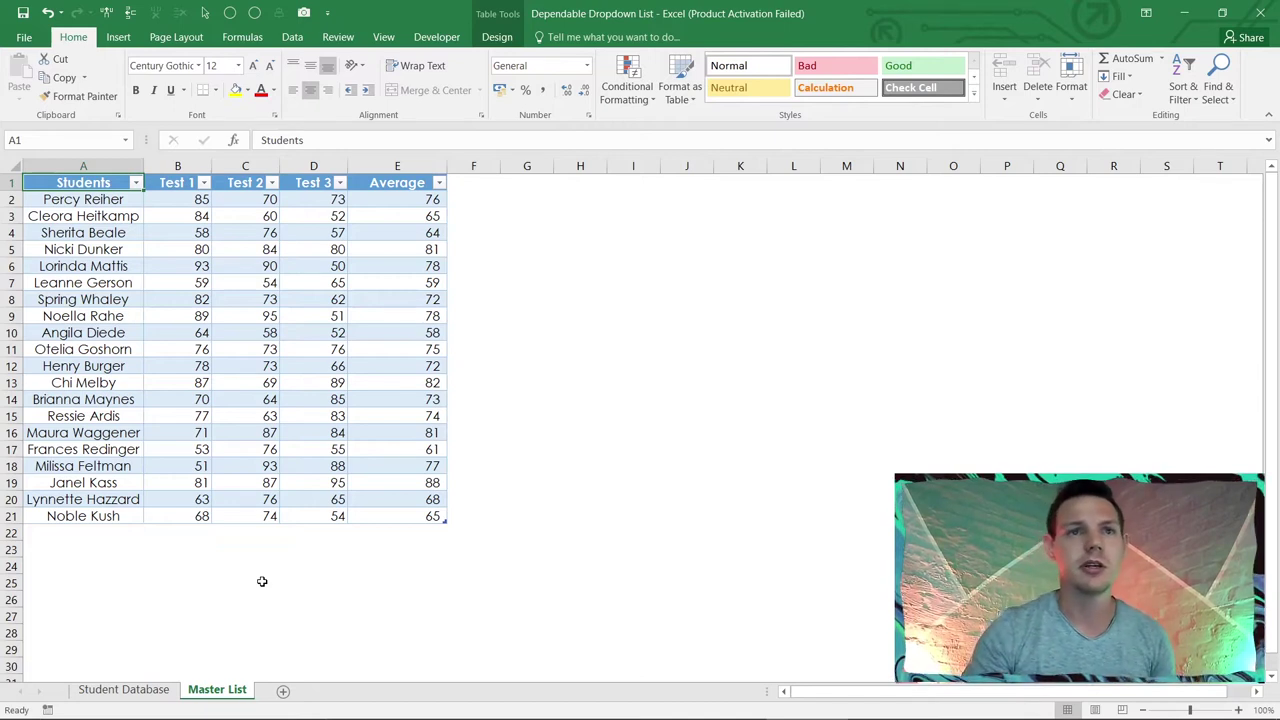
pyautogui.click(148, 697)
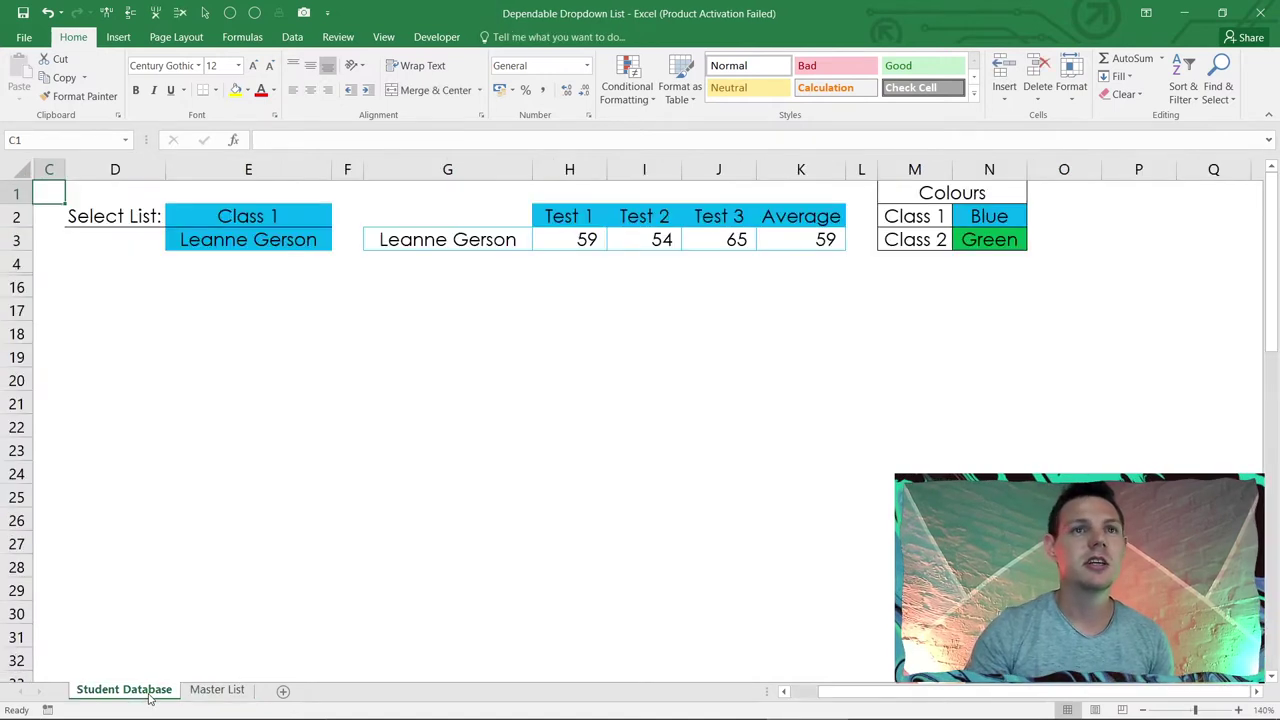
pyautogui.click(118, 302)
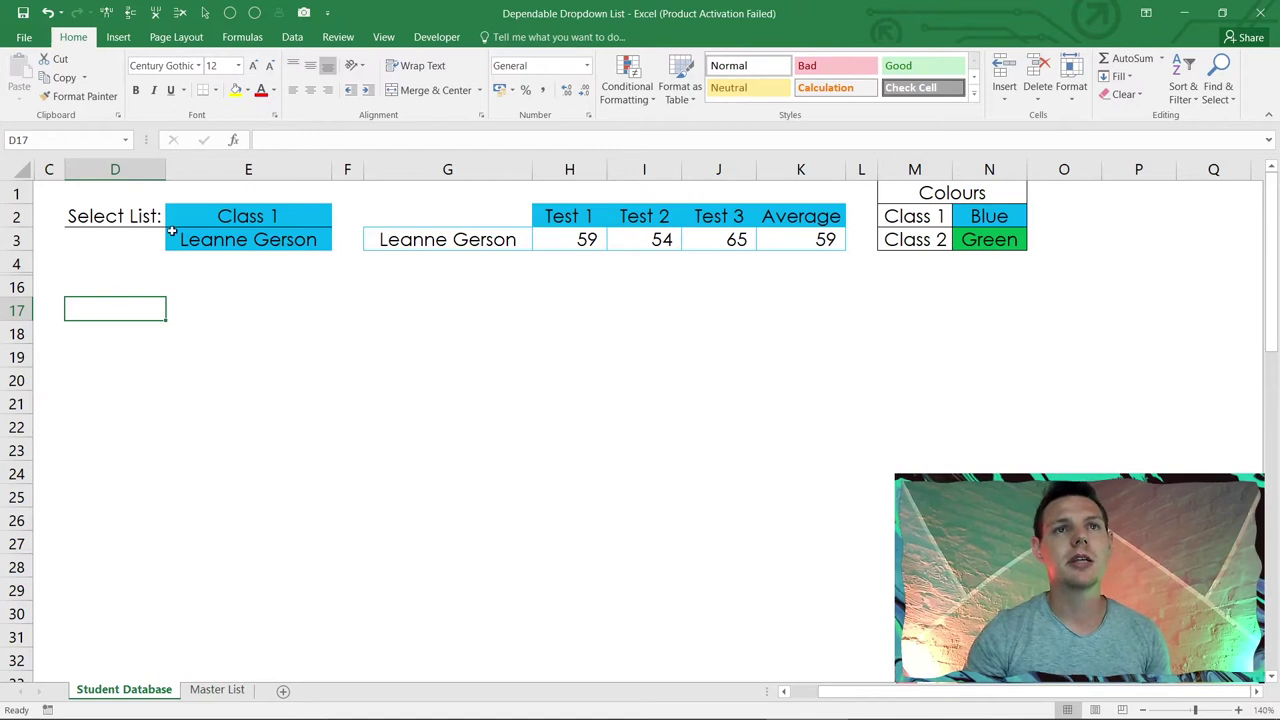
pyautogui.click(200, 216)
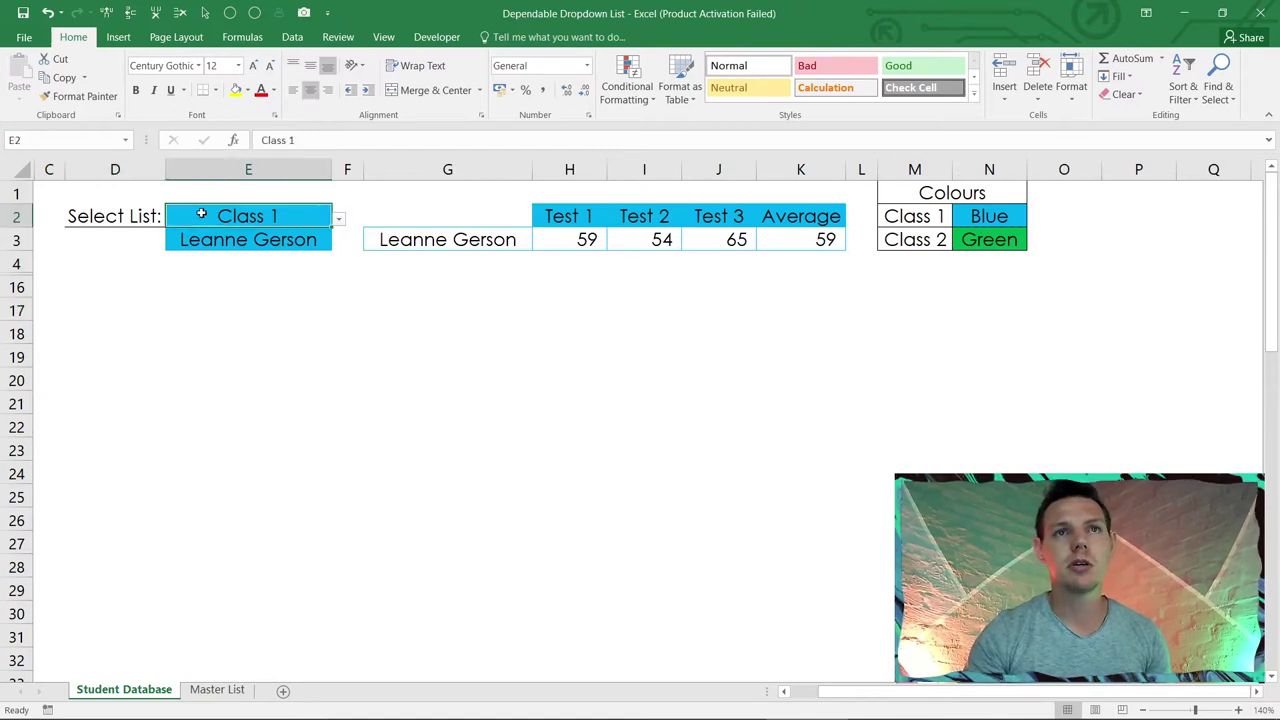
pyautogui.click(304, 242)
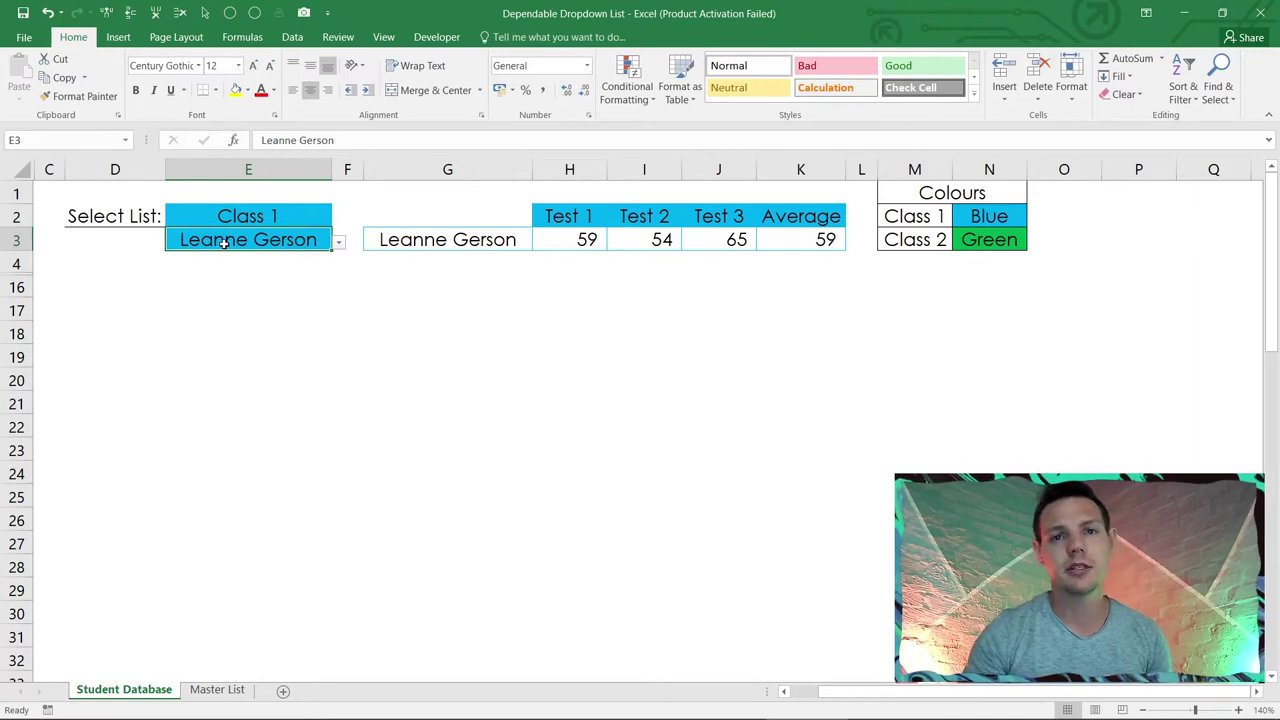
# Step: Switch the class selection in cell E2 to Class 2 and back to Class 1
pyautogui.click(287, 218)
pyautogui.click(339, 218)
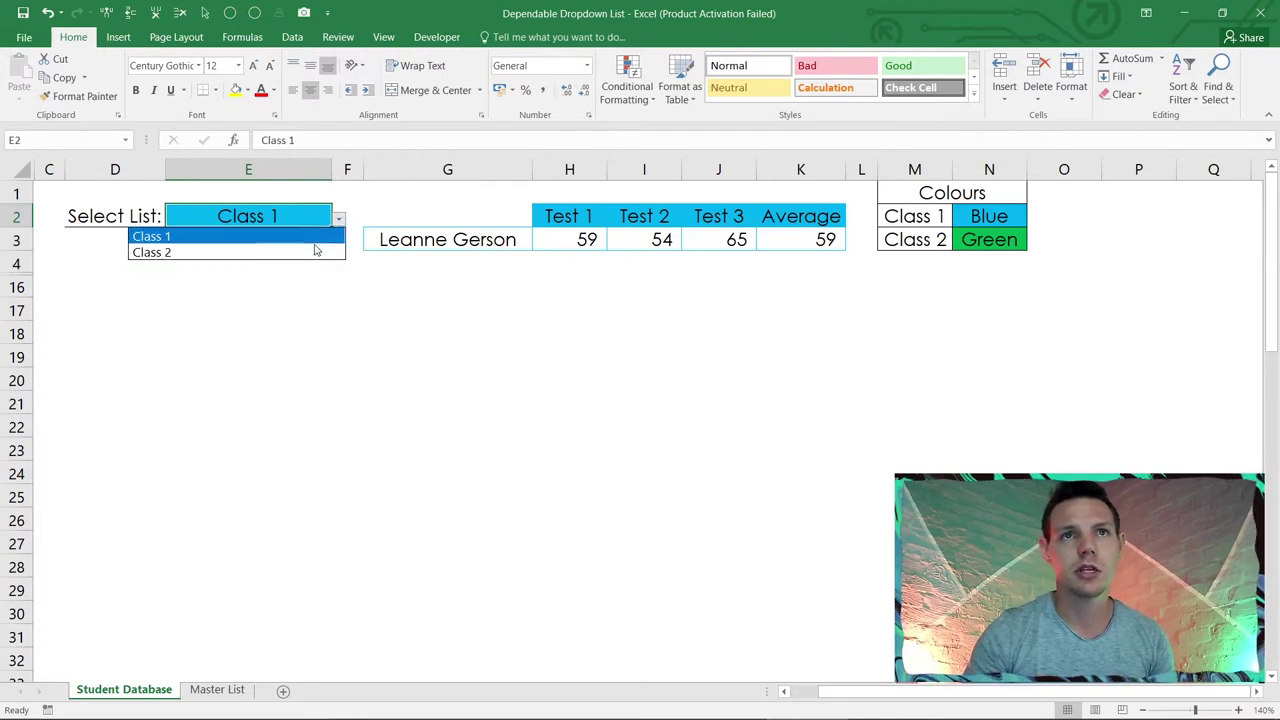
pyautogui.click(313, 253)
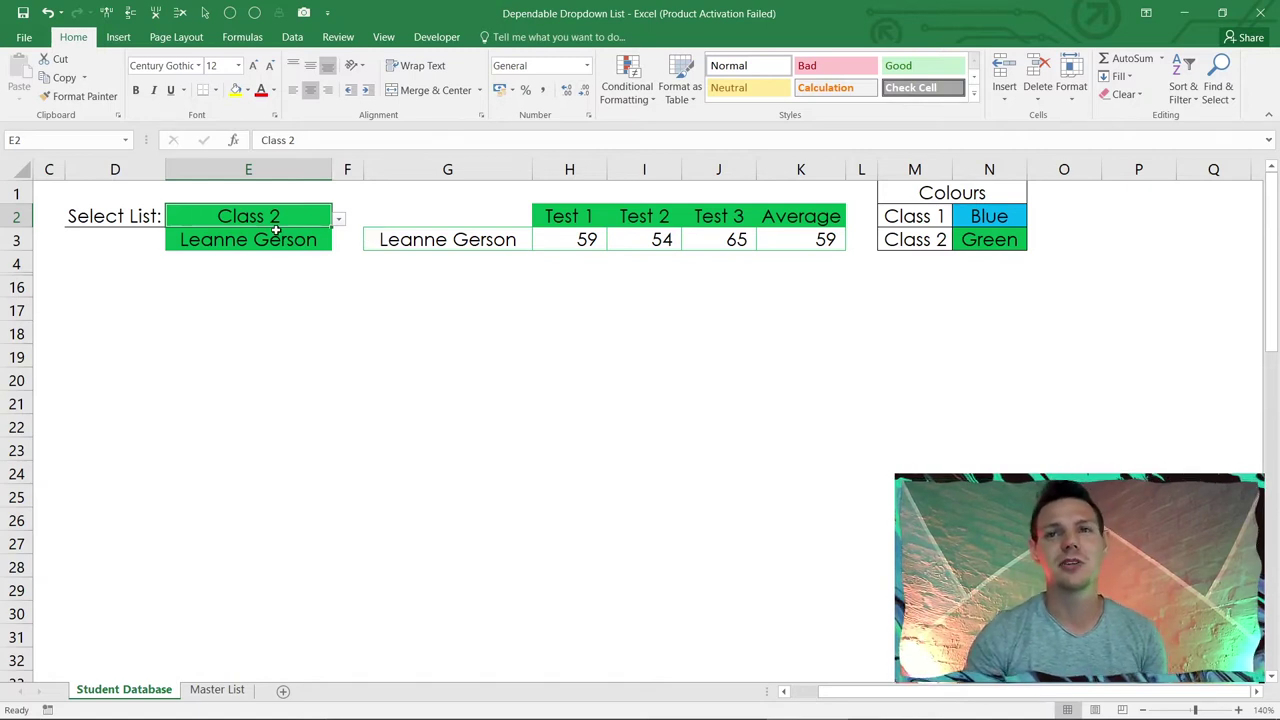
pyautogui.click(338, 218)
pyautogui.click(326, 236)
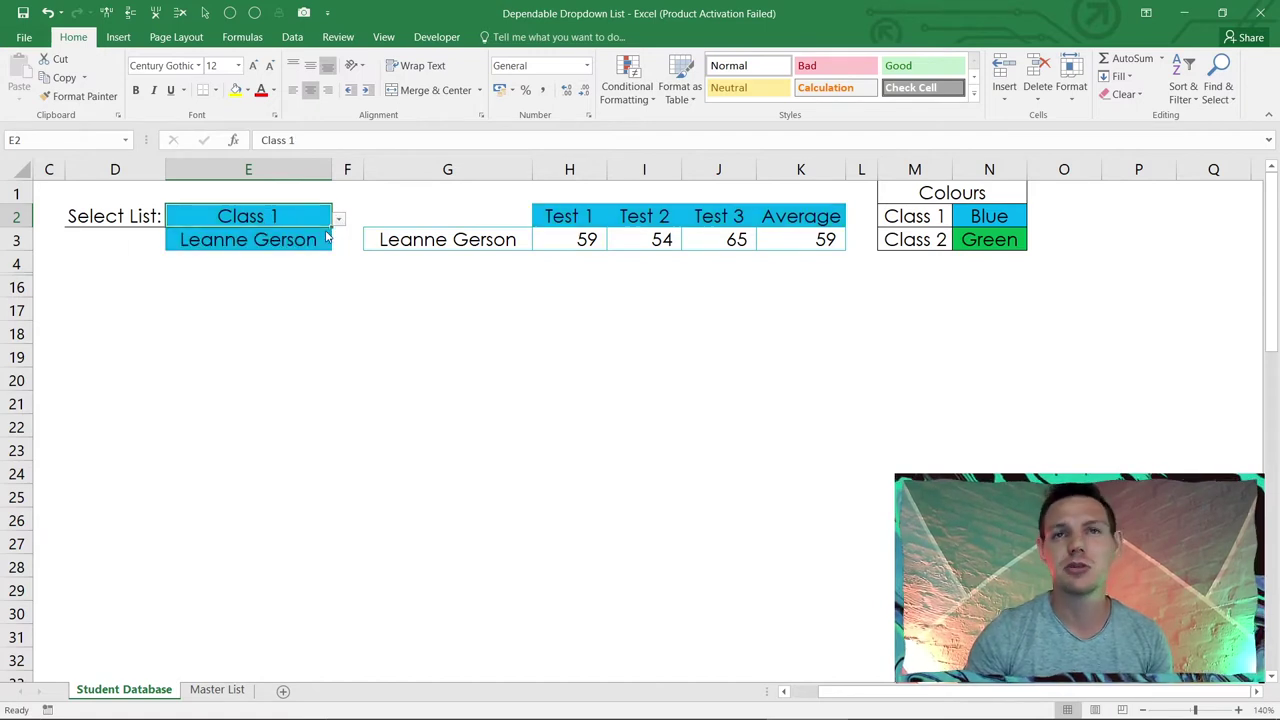
# Step: Look through the Class 1 student names offered by the dropdown in cell E3
pyautogui.click(300, 238)
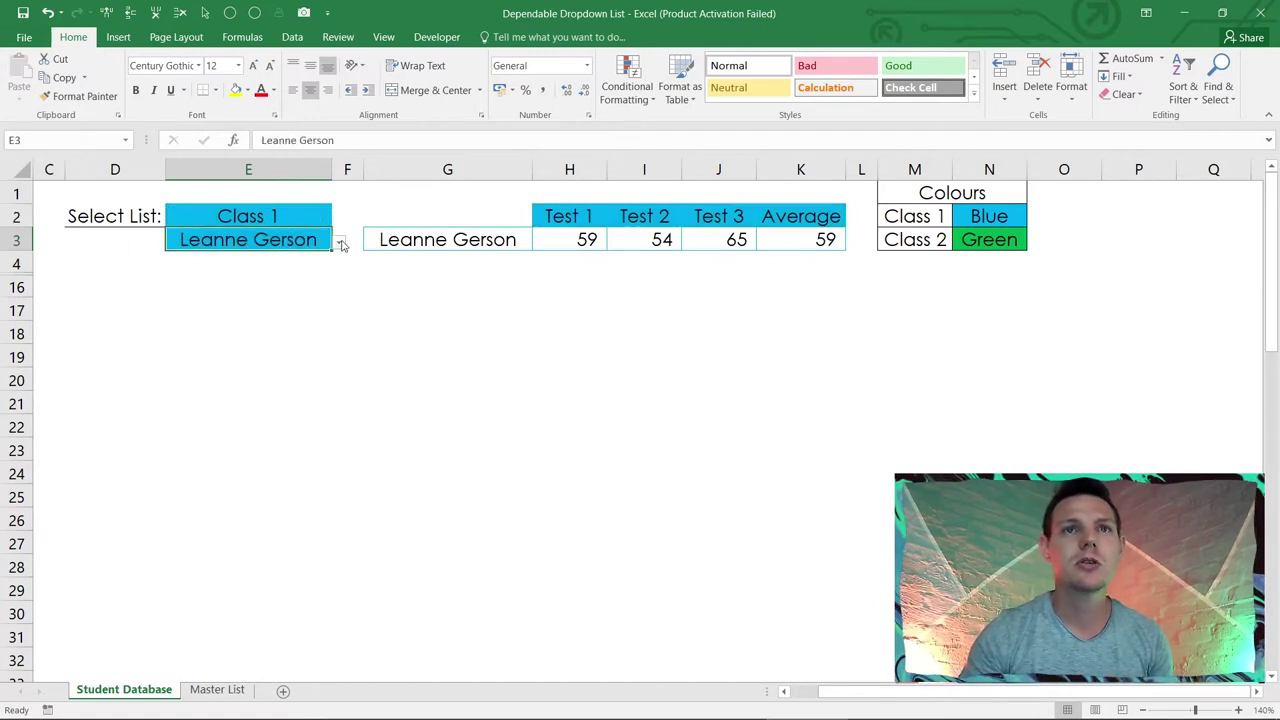
pyautogui.click(341, 245)
pyautogui.moveTo(342, 322)
pyautogui.mouseDown()
pyautogui.moveTo(337, 288)
pyautogui.moveTo(337, 308)
pyautogui.mouseUp()
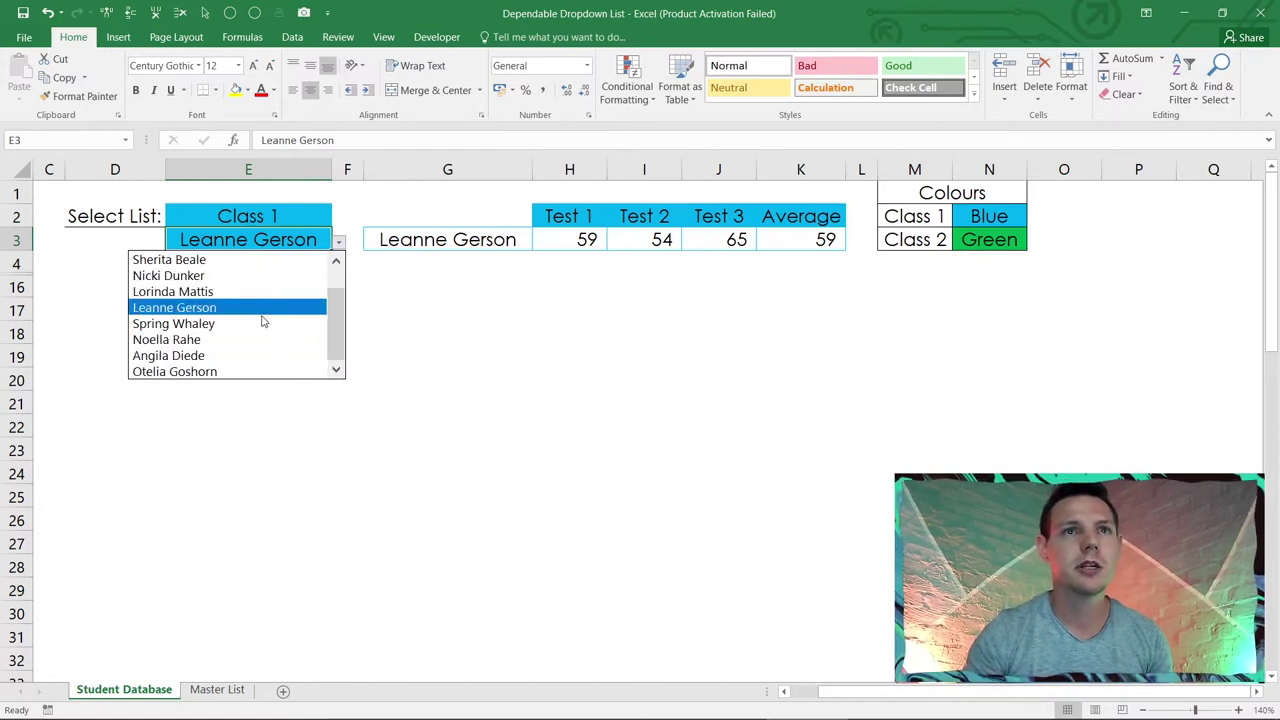
pyautogui.moveTo(336, 345); pyautogui.dragTo(339, 320)
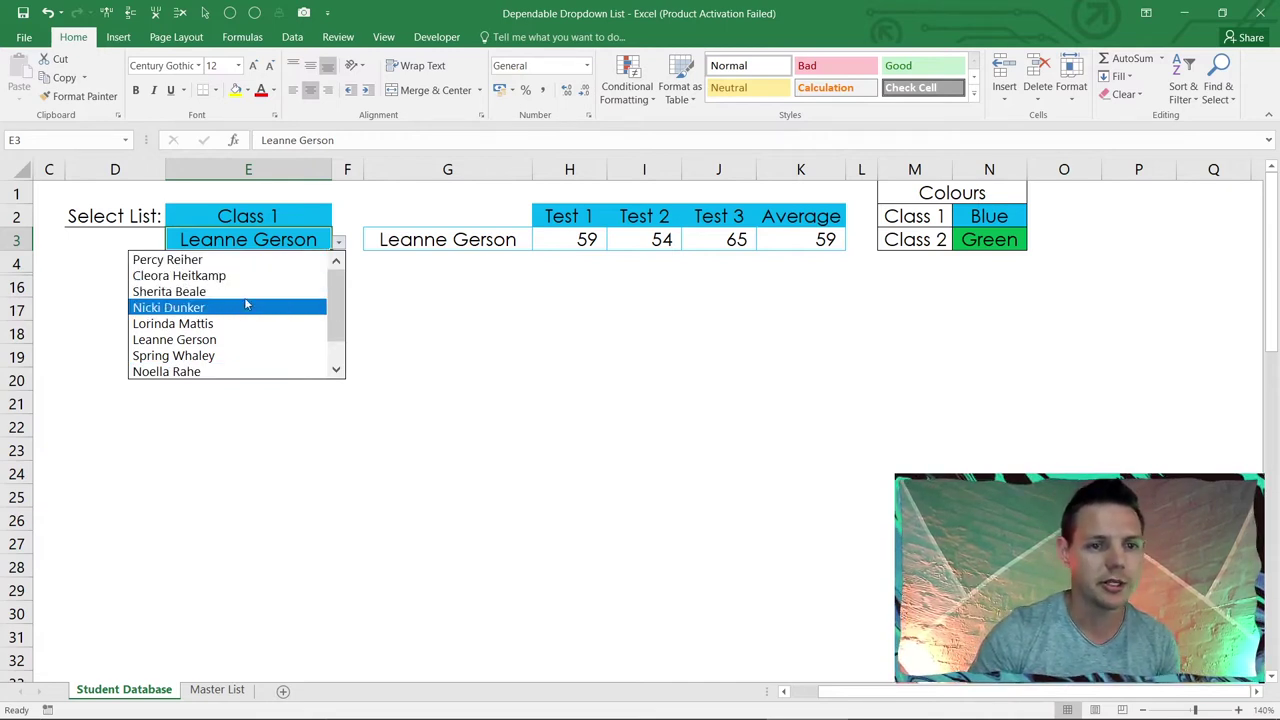
pyautogui.click(265, 232)
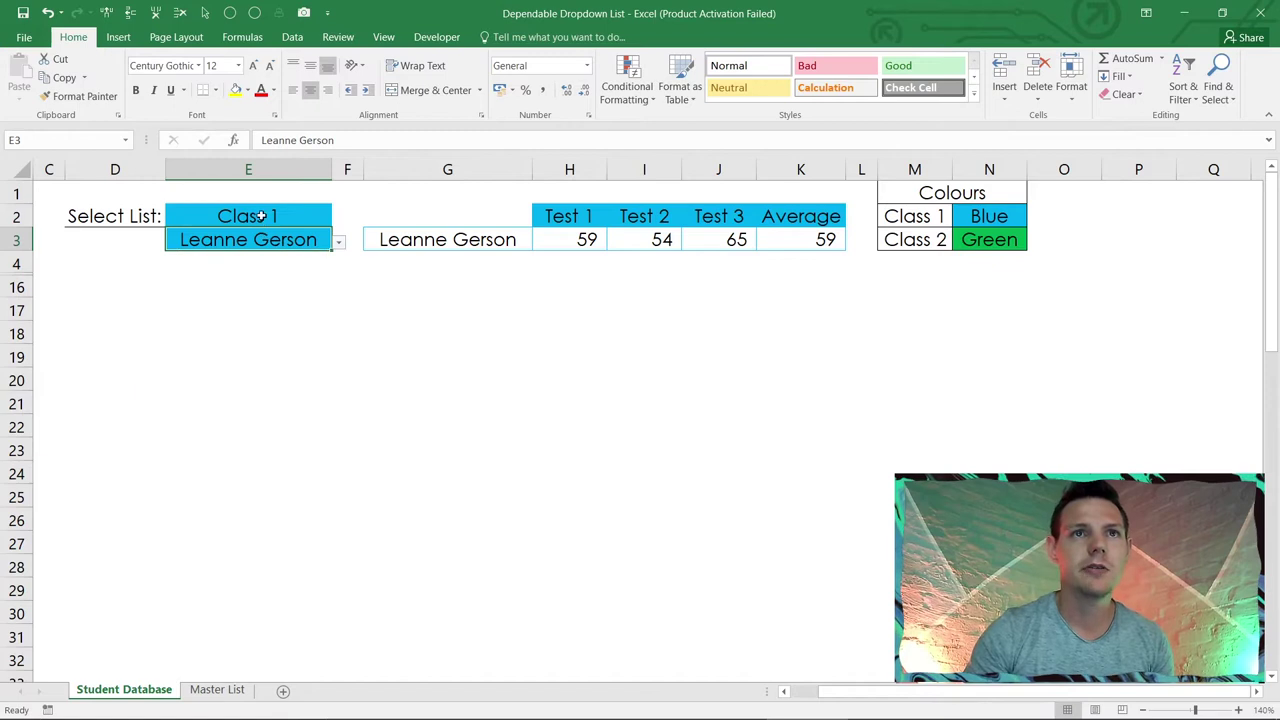
# Step: Set the class selection in cell E2 to Class 2
pyautogui.click(257, 214)
pyautogui.click(338, 220)
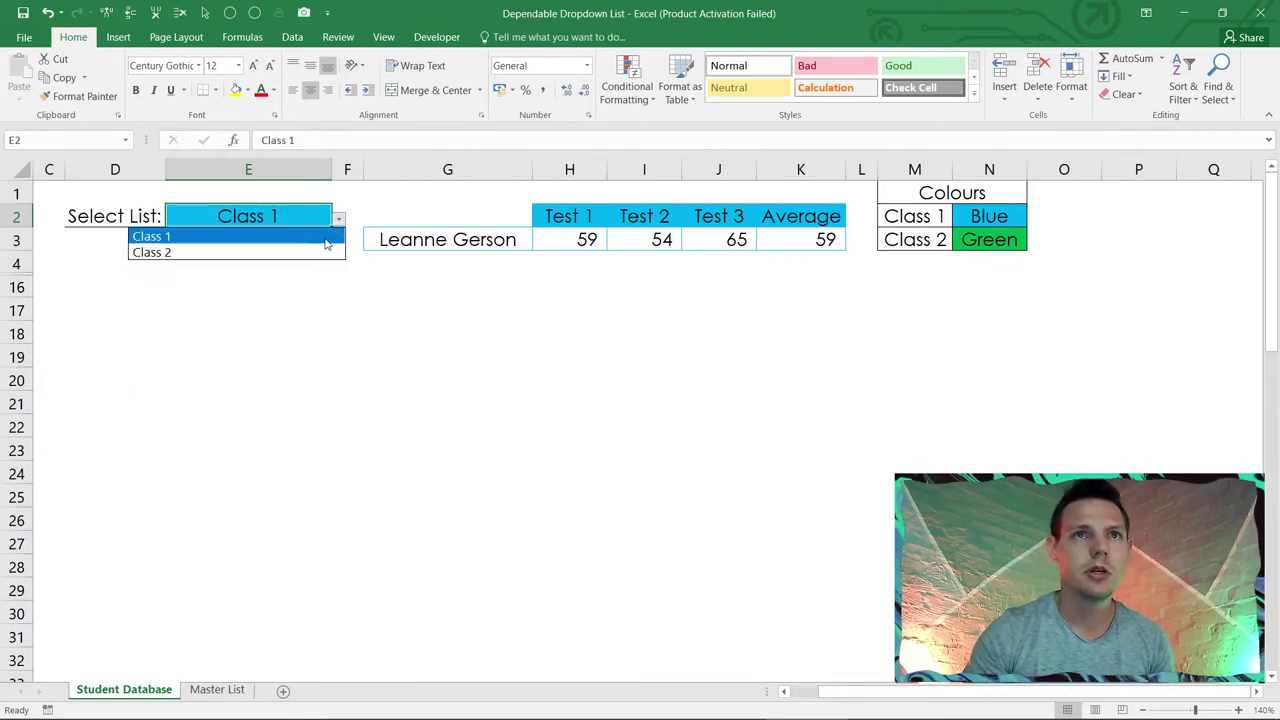
pyautogui.click(322, 250)
# Step: Choose the first Class 2 student in the dropdown of cell E3, and replace that choice with the second student listed
pyautogui.click(320, 248)
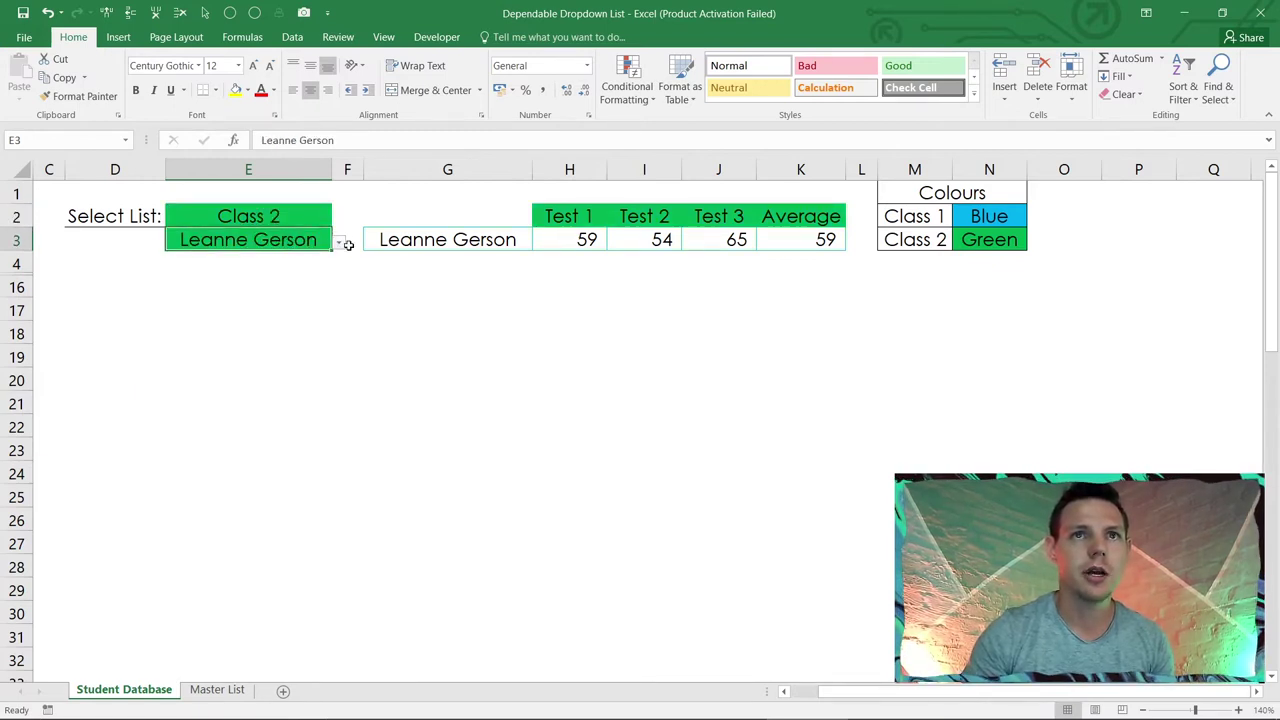
pyautogui.click(339, 244)
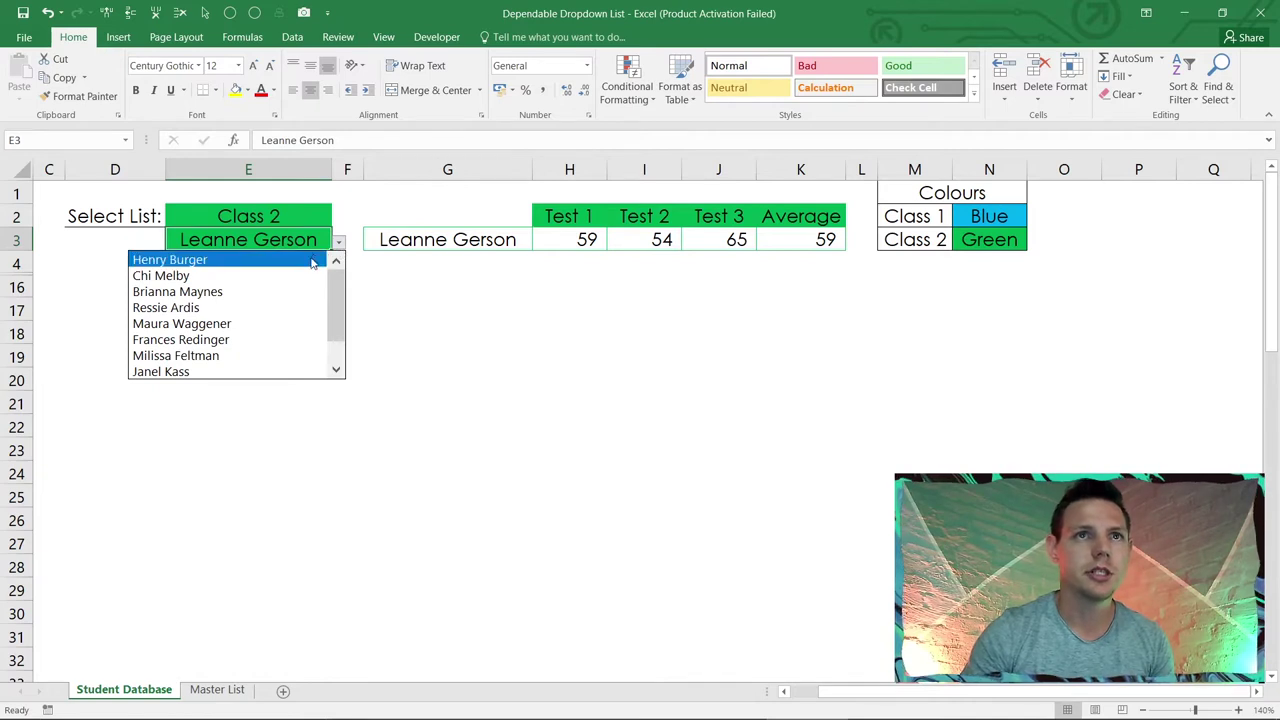
pyautogui.click(318, 260)
pyautogui.click(339, 243)
pyautogui.moveTo(335, 293)
pyautogui.mouseDown()
pyautogui.moveTo(337, 345)
pyautogui.moveTo(337, 310)
pyautogui.mouseUp()
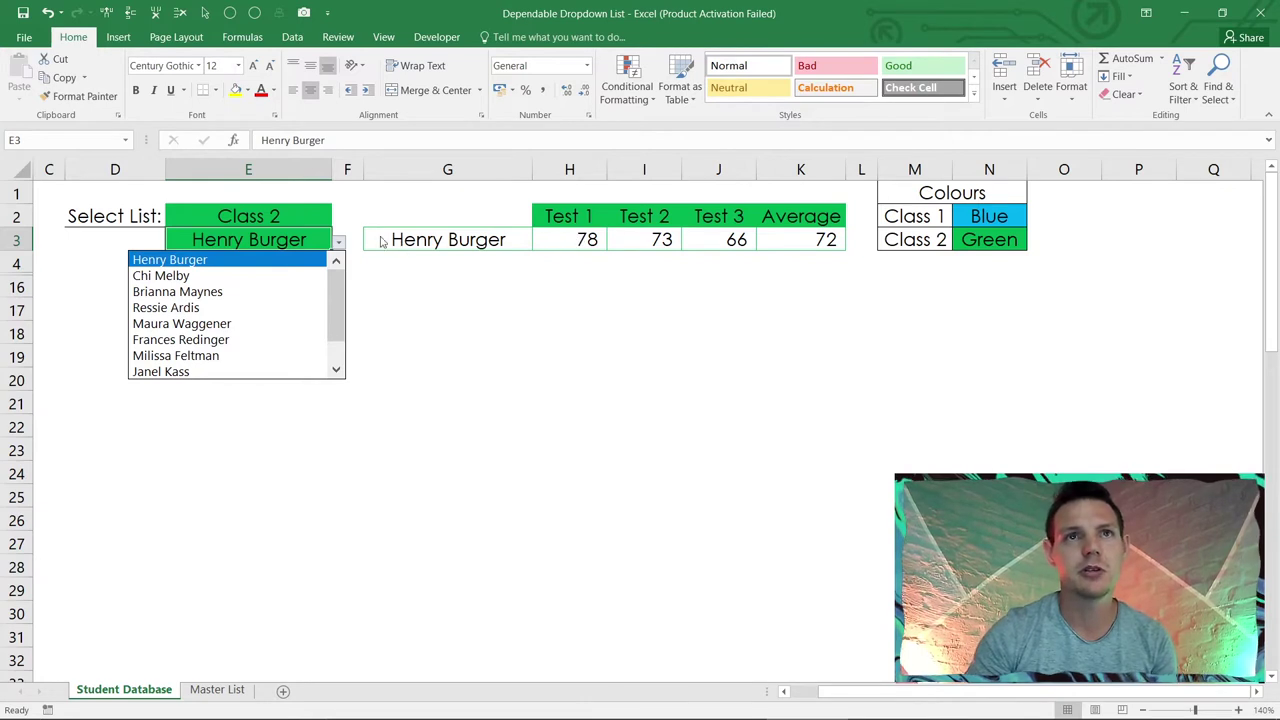
pyautogui.click(260, 282)
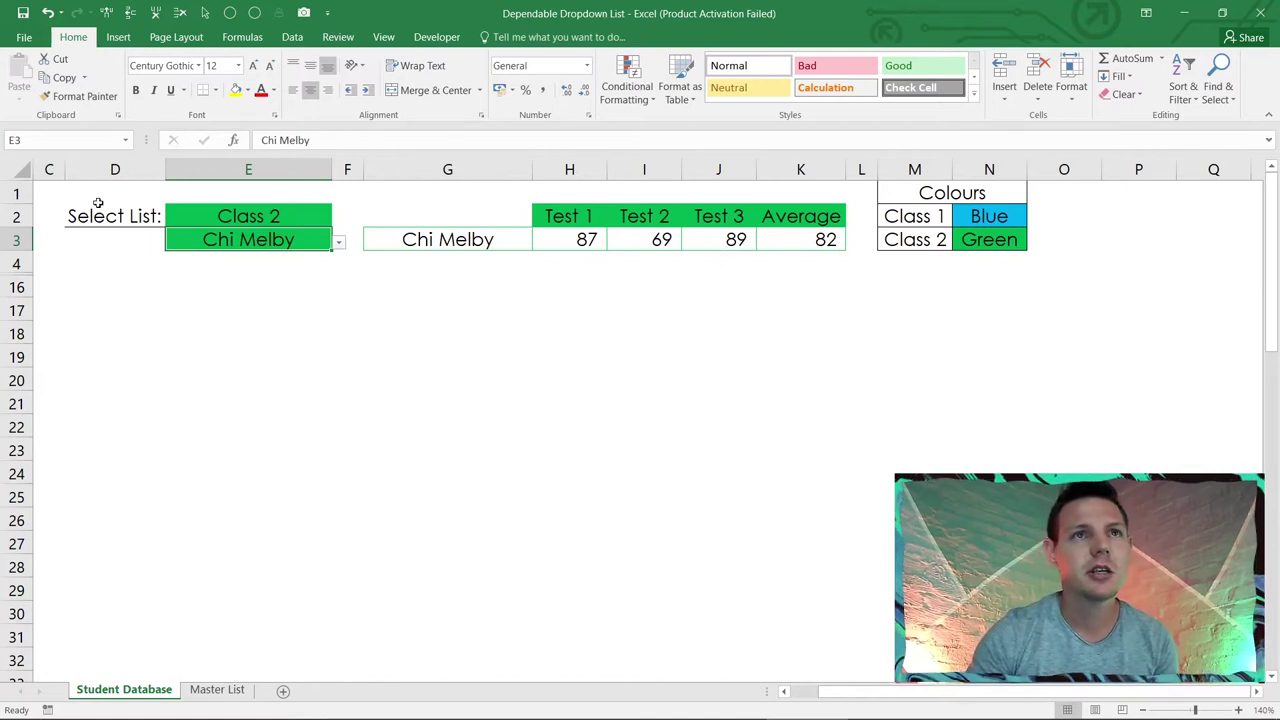
# Step: Unhide all hidden rows on the Student Database sheet
pyautogui.click(16, 192)
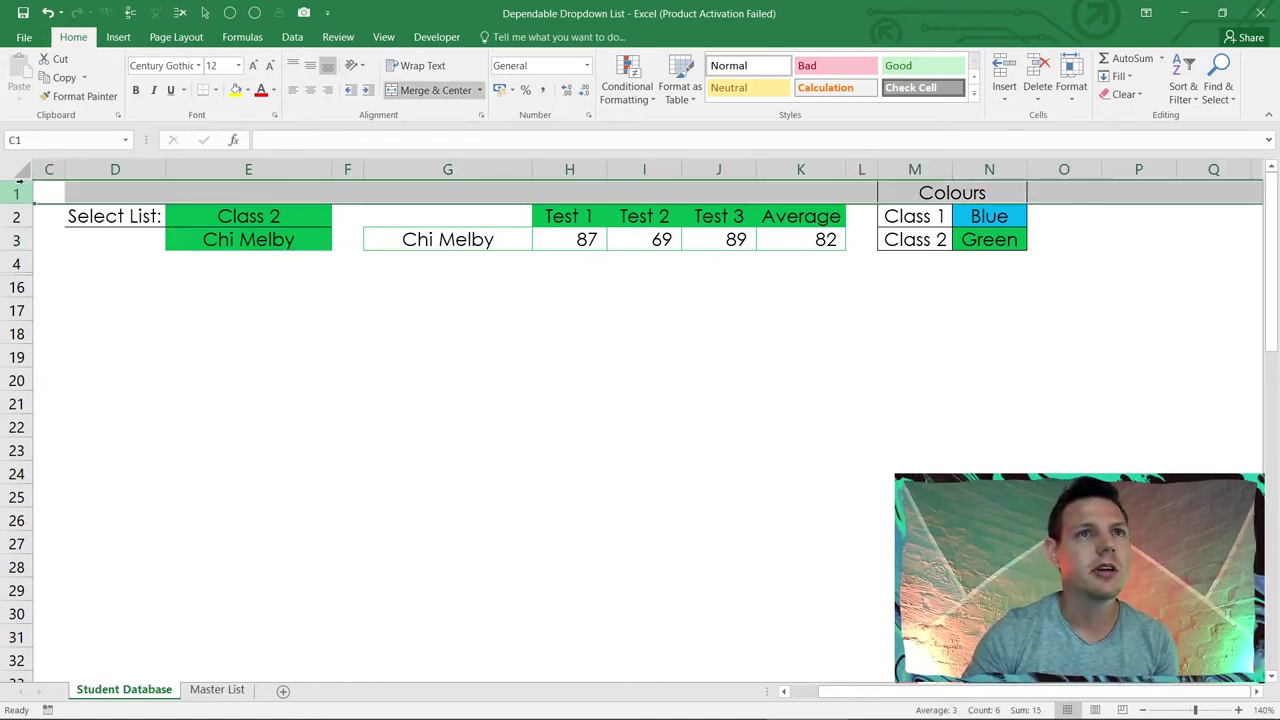
pyautogui.click(18, 170)
pyautogui.rightClick(18, 226)
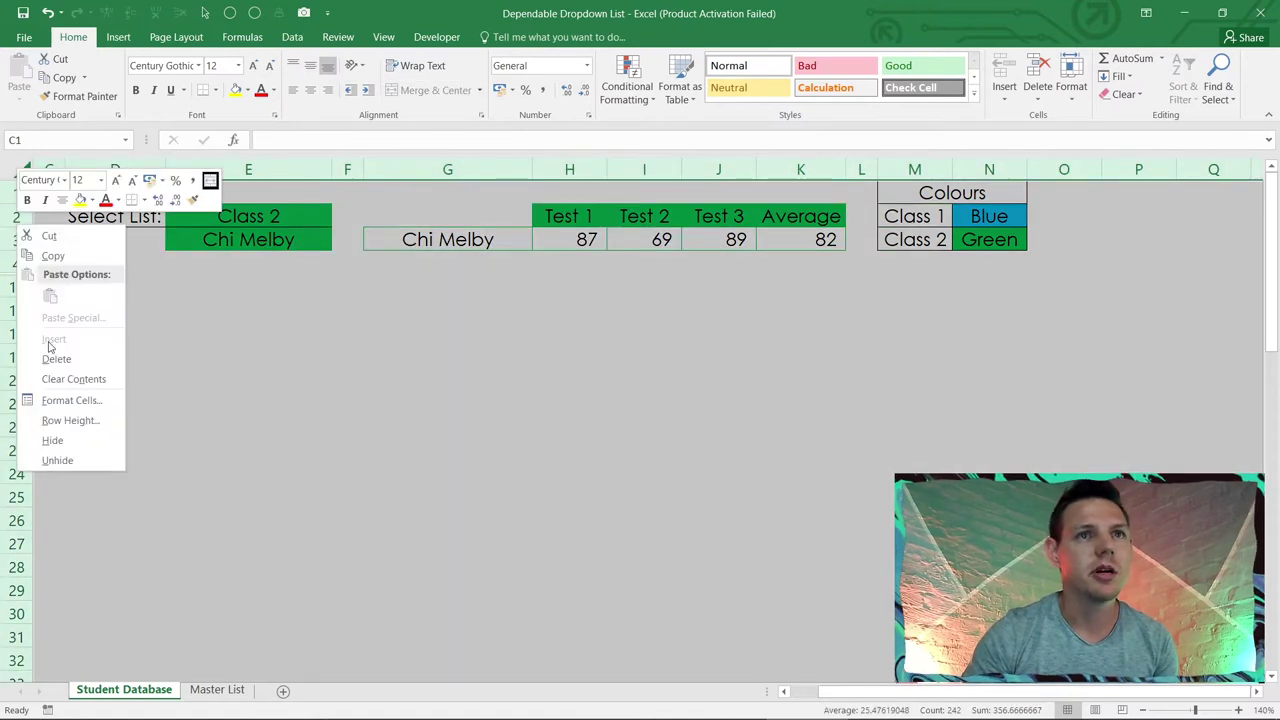
pyautogui.click(57, 459)
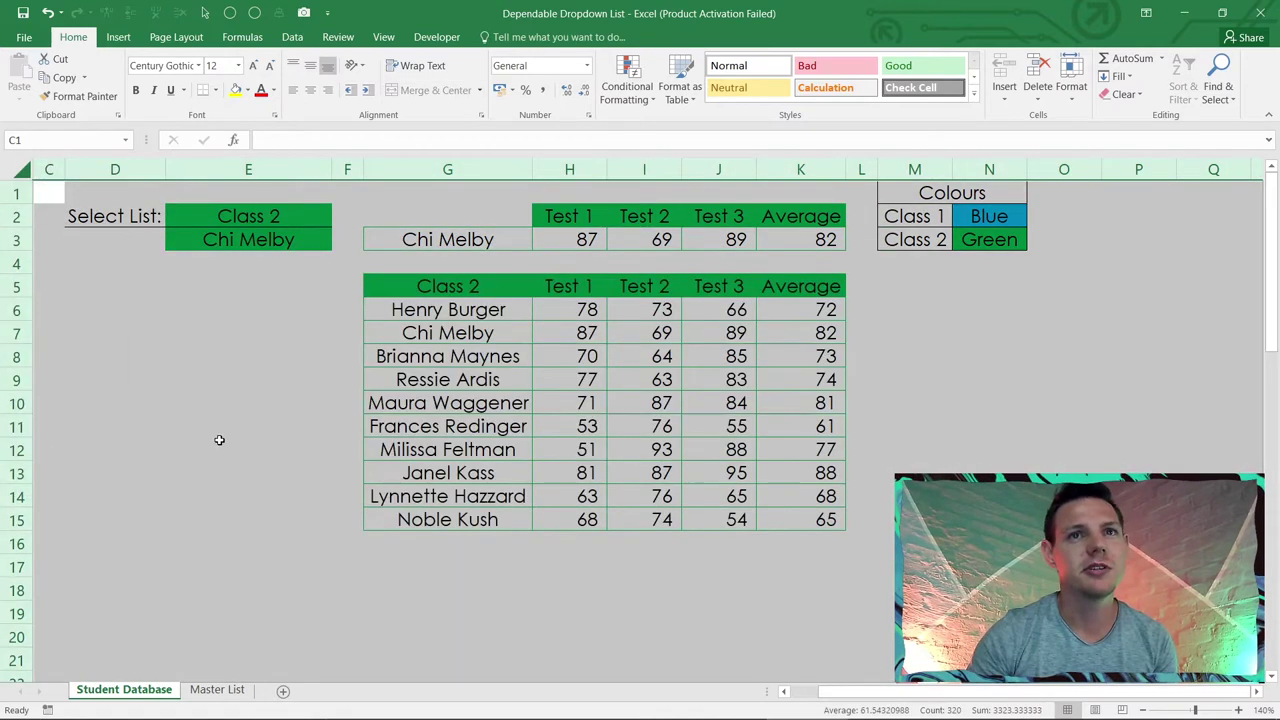
pyautogui.click(280, 424)
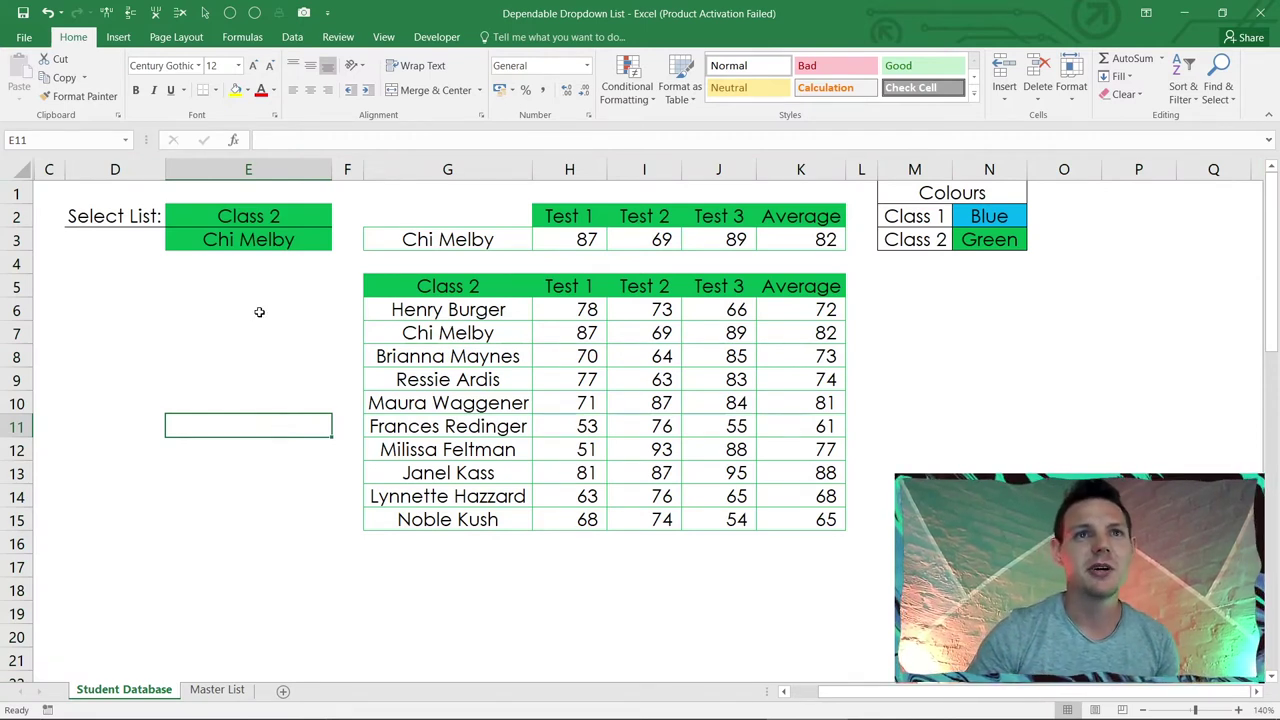
# Step: Test the unhidden class table by changing the selection in E2 to Class 1 and returning it to Class 2
pyautogui.click(271, 224)
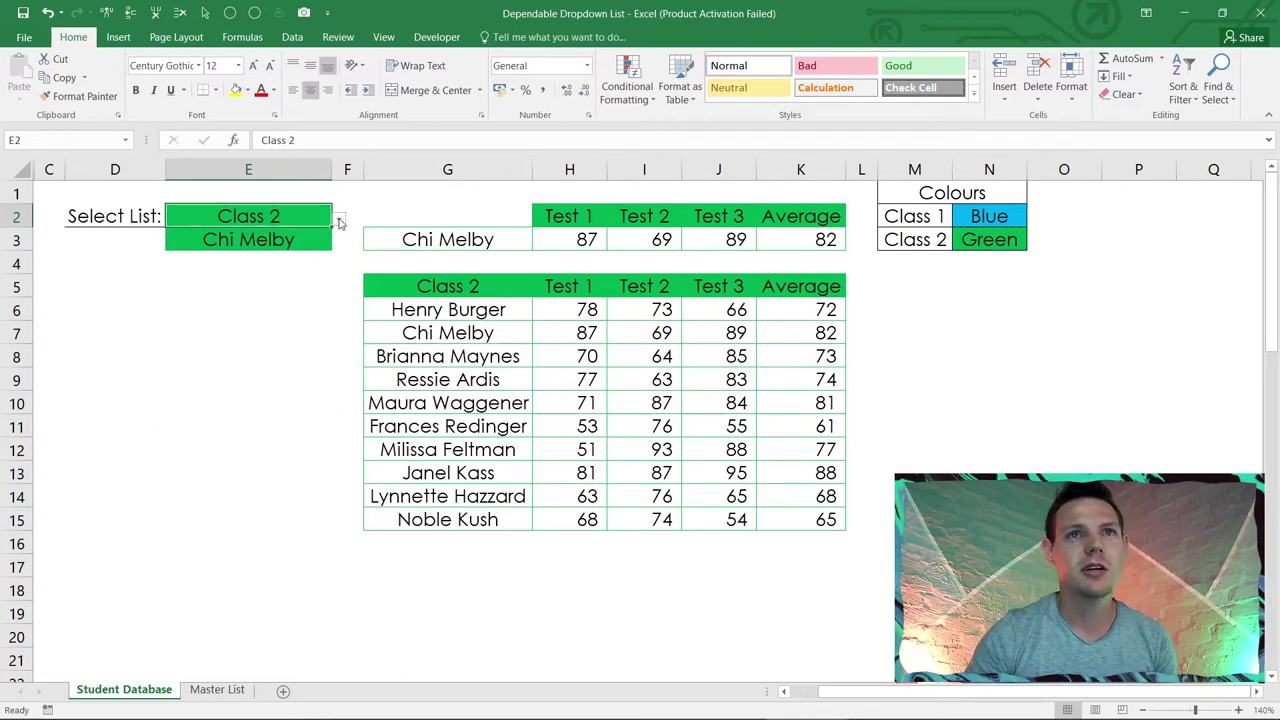
pyautogui.click(340, 220)
pyautogui.click(300, 233)
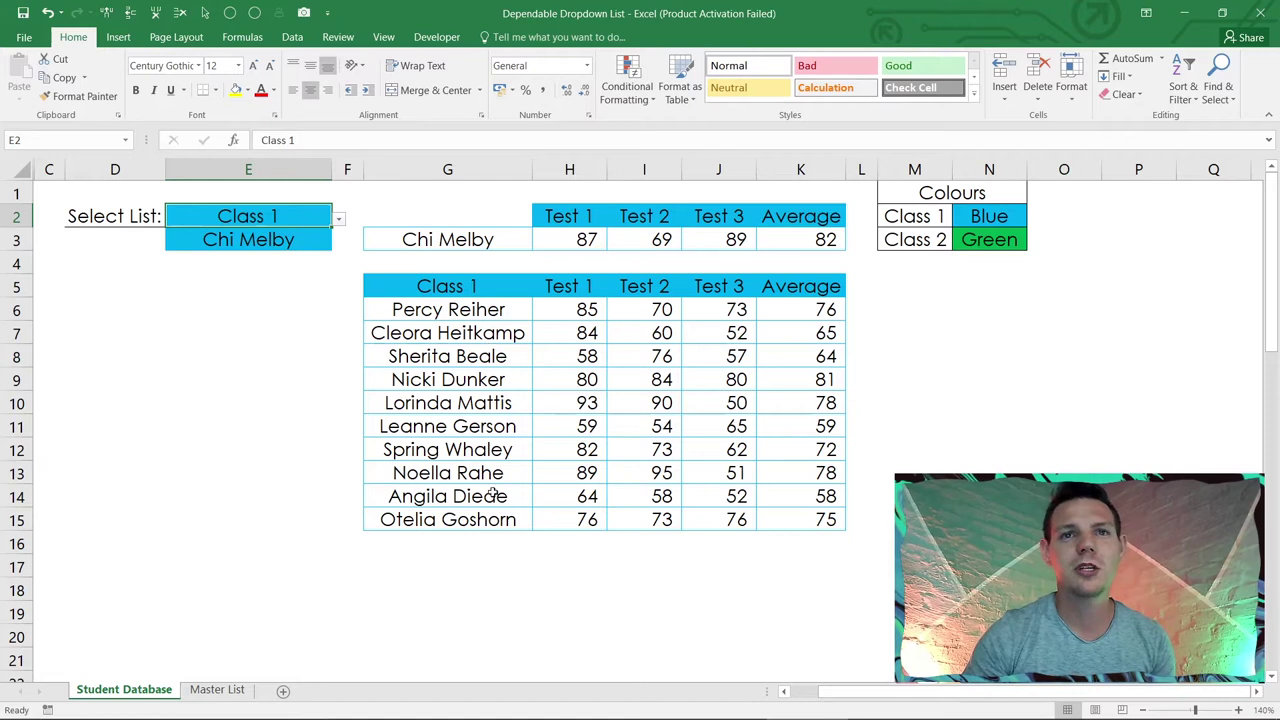
pyautogui.click(340, 220)
pyautogui.click(325, 254)
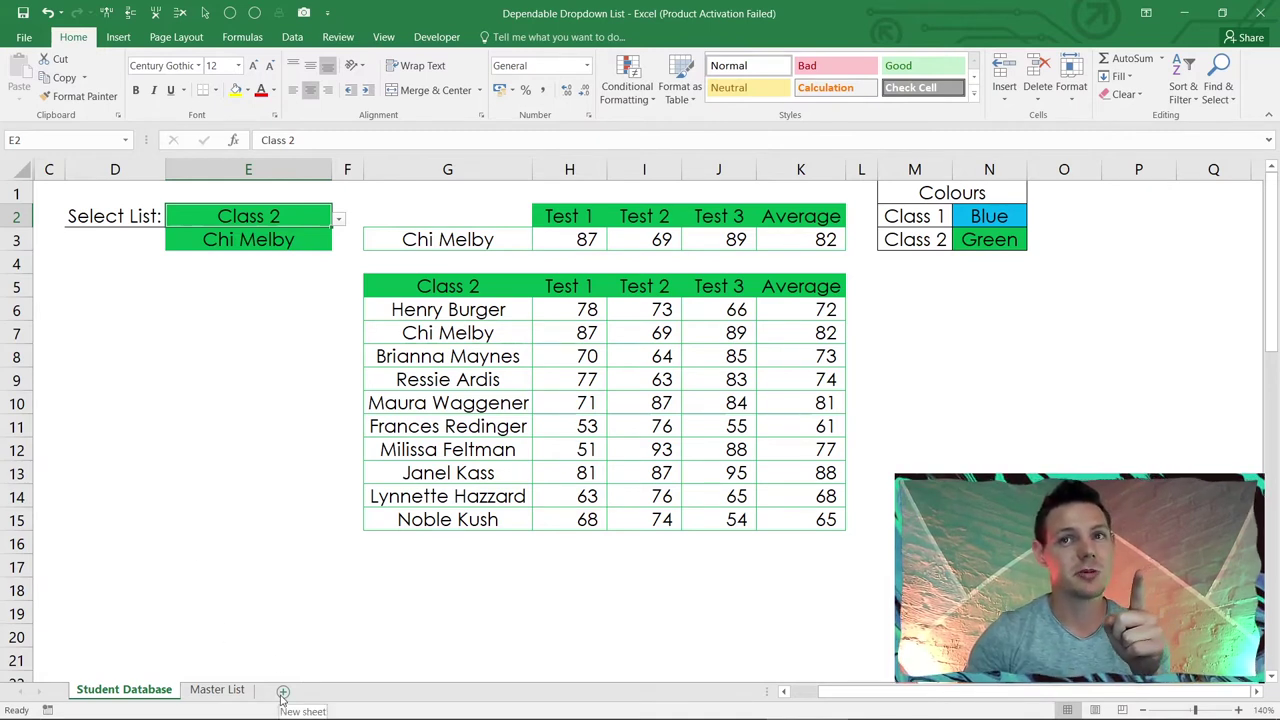
pyautogui.click(255, 641)
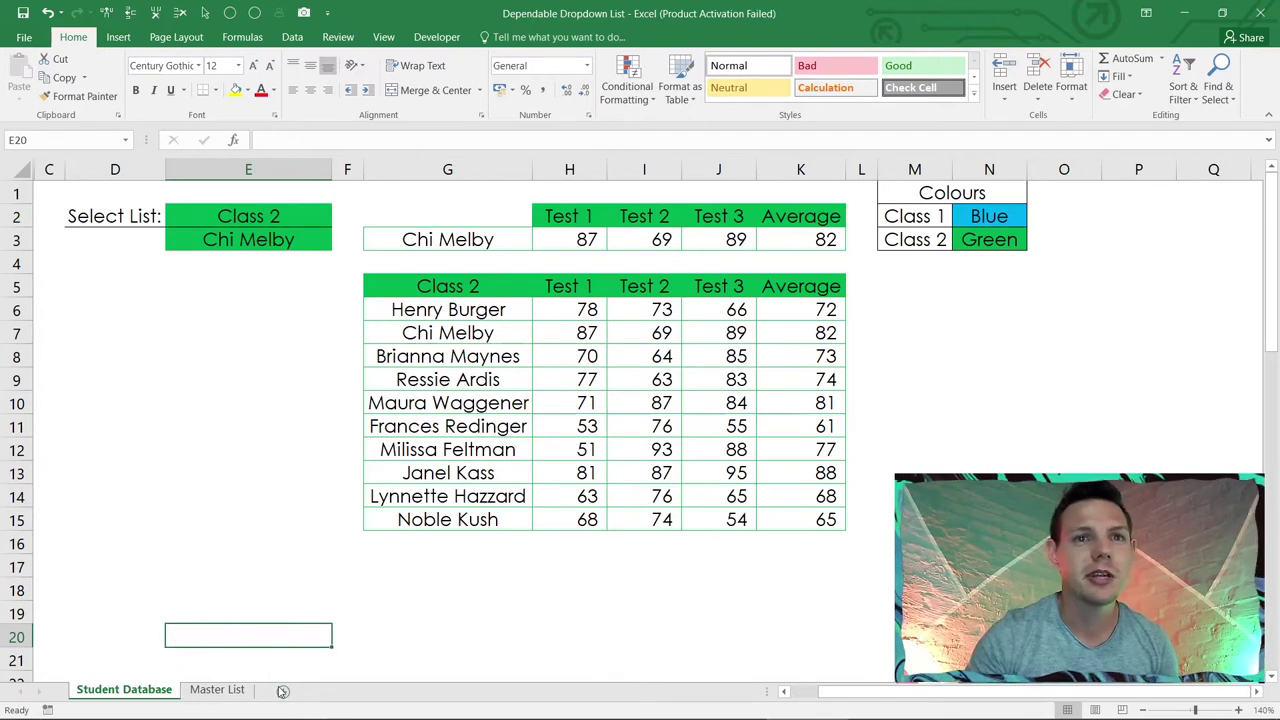
# Step: Examine the full student results table on the Master List sheet, from Students to Average
pyautogui.click(226, 692)
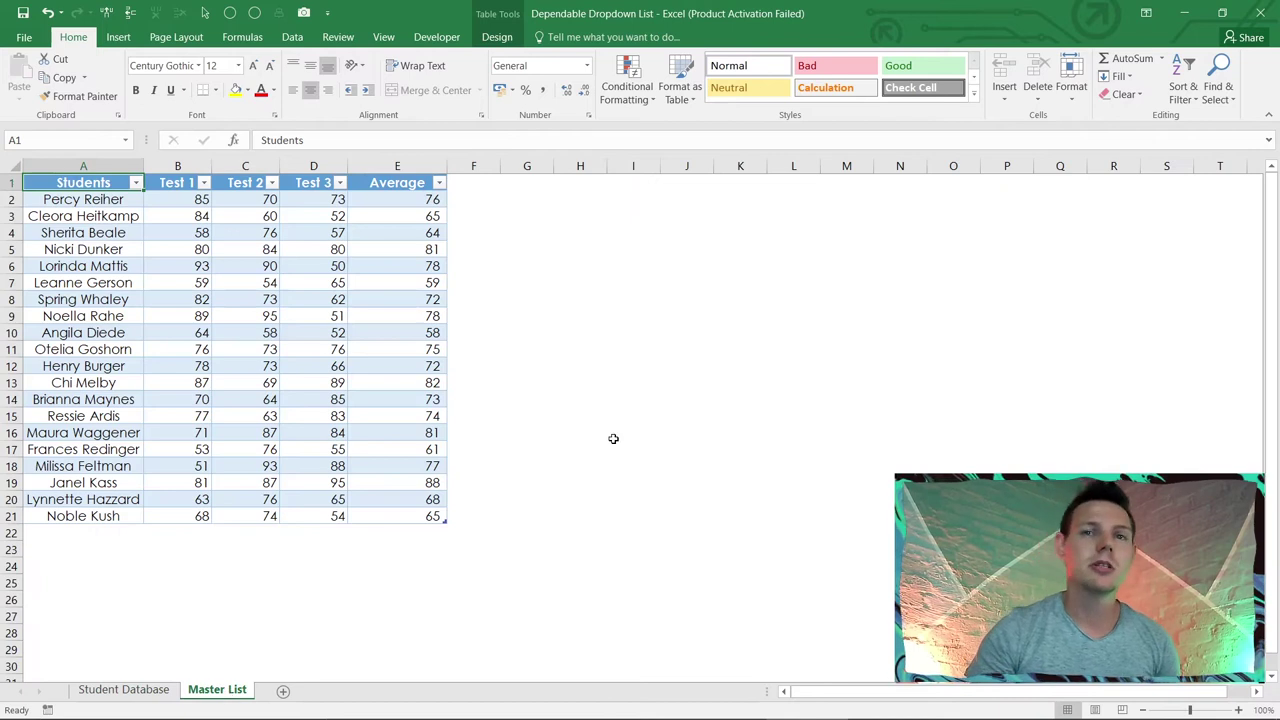
pyautogui.click(1238, 710)
pyautogui.click(1238, 710)
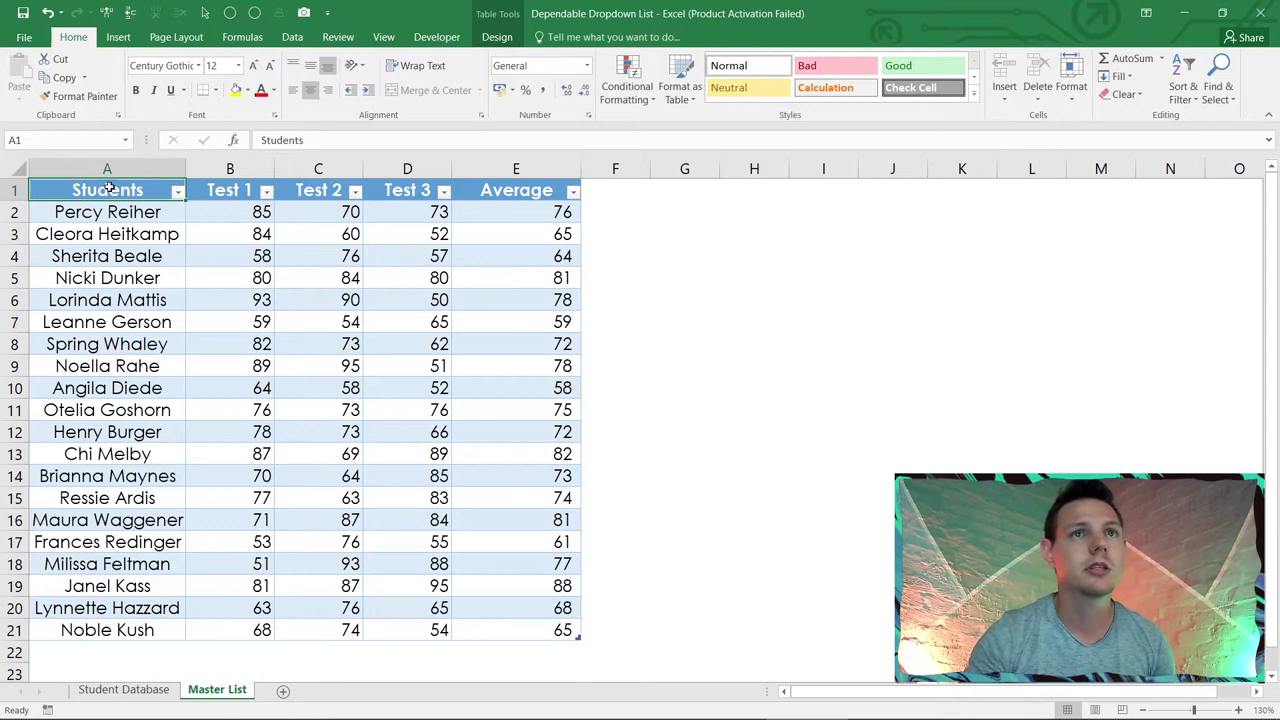
pyautogui.moveTo(110, 189); pyautogui.dragTo(501, 619)
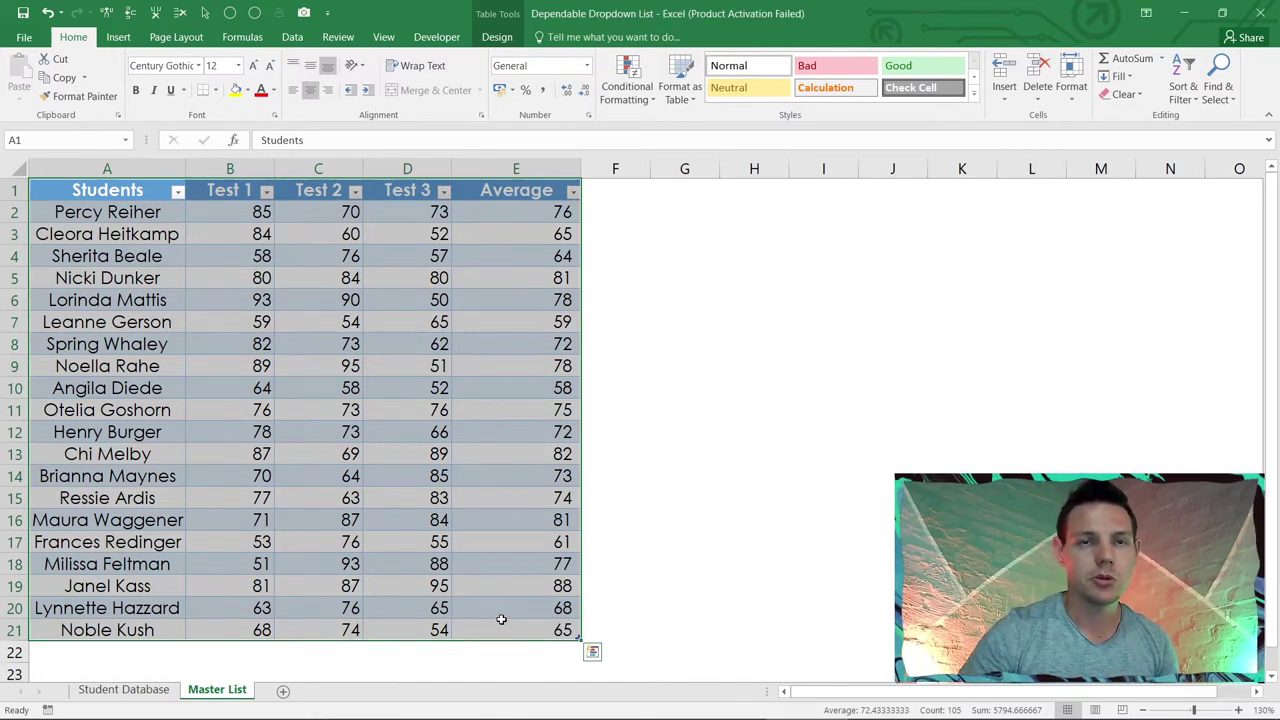
pyautogui.click(502, 621)
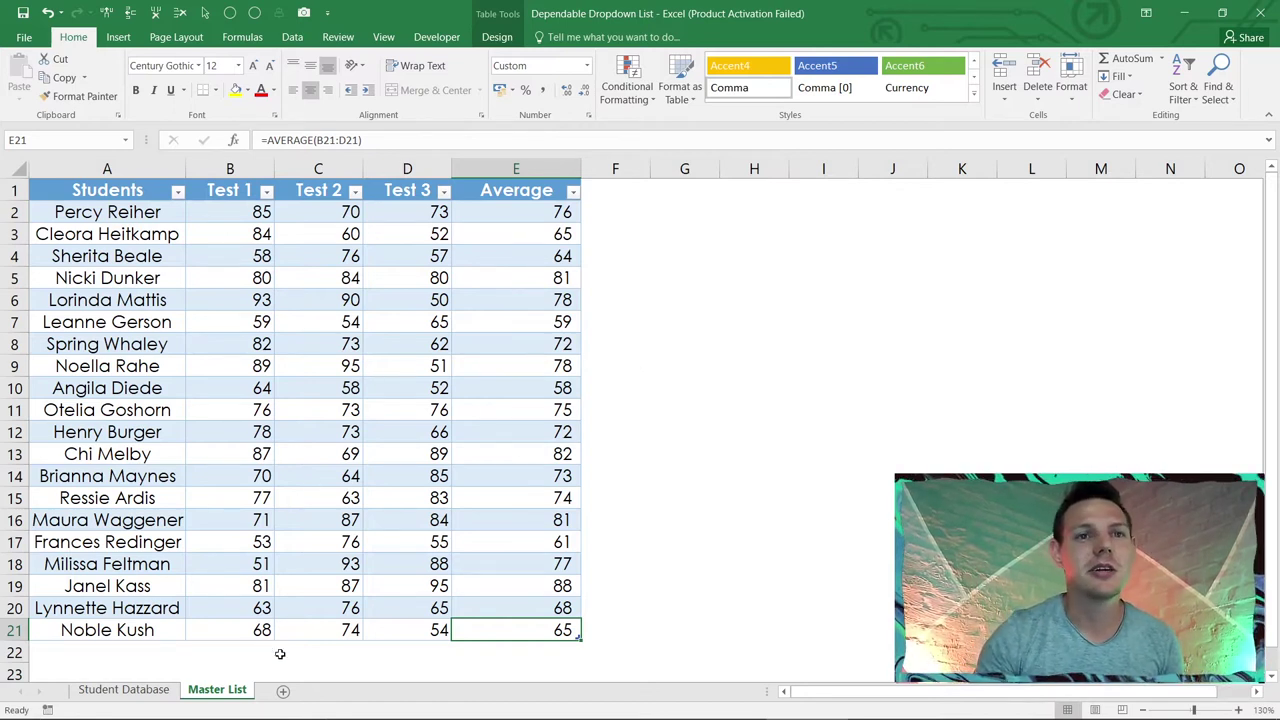
# Step: Add a new blank worksheet after the Master List sheet
pyautogui.click(285, 692)
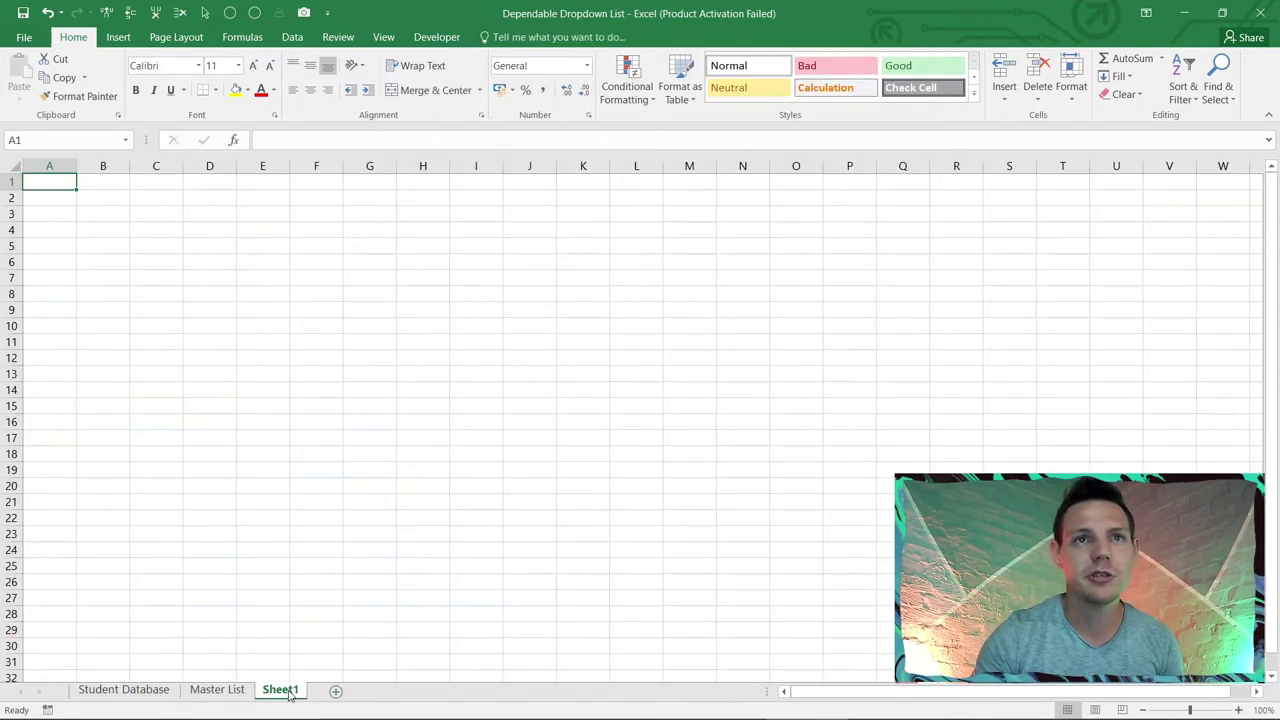
pyautogui.click(1240, 712)
pyautogui.click(1240, 712)
pyautogui.click(1240, 712)
pyautogui.click(1240, 712)
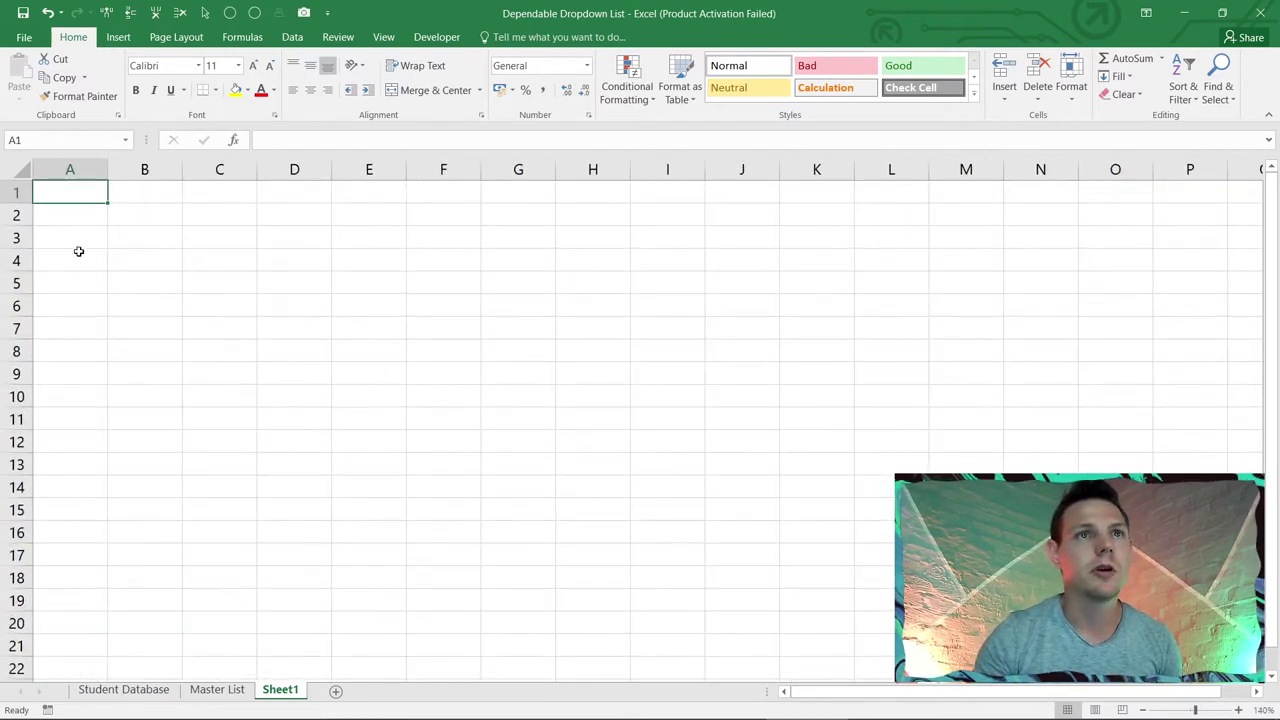
# Step: Format all cells of the new sheet with the Century Gothic font at size 12
pyautogui.click(23, 170)
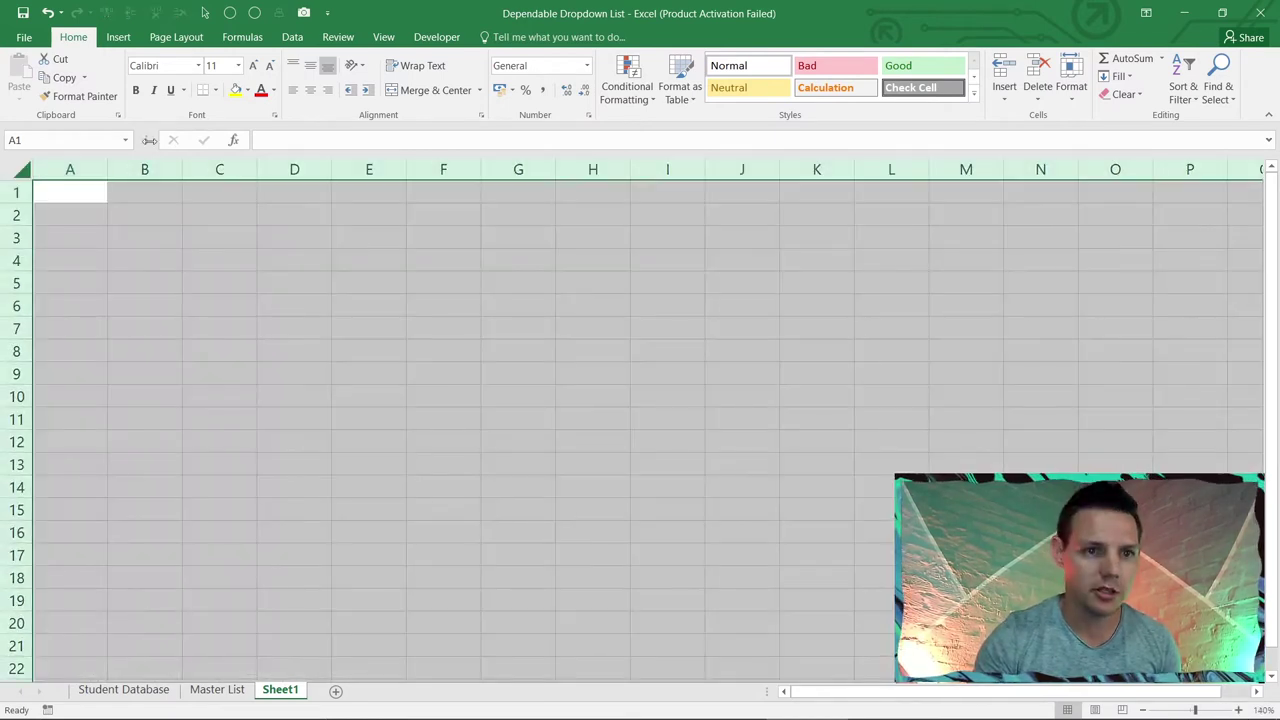
pyautogui.click(199, 66)
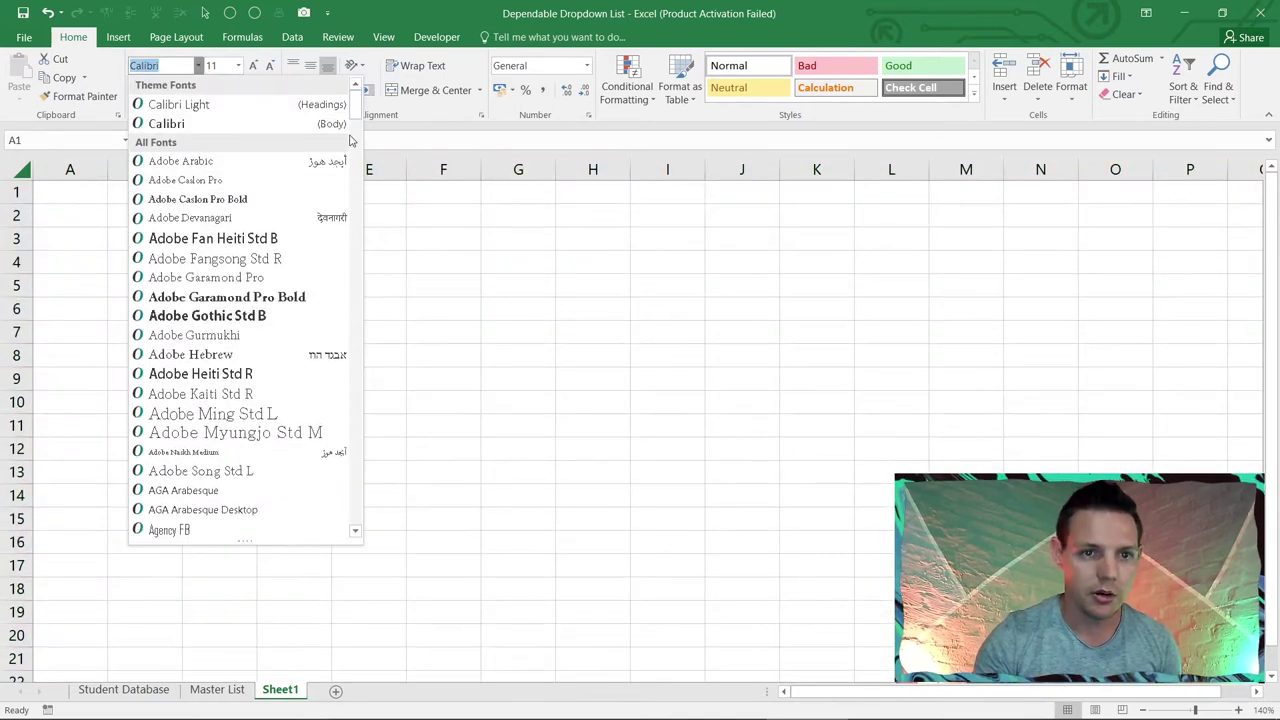
pyautogui.moveTo(359, 112)
pyautogui.mouseDown()
pyautogui.moveTo(362, 222)
pyautogui.moveTo(366, 197)
pyautogui.mouseUp()
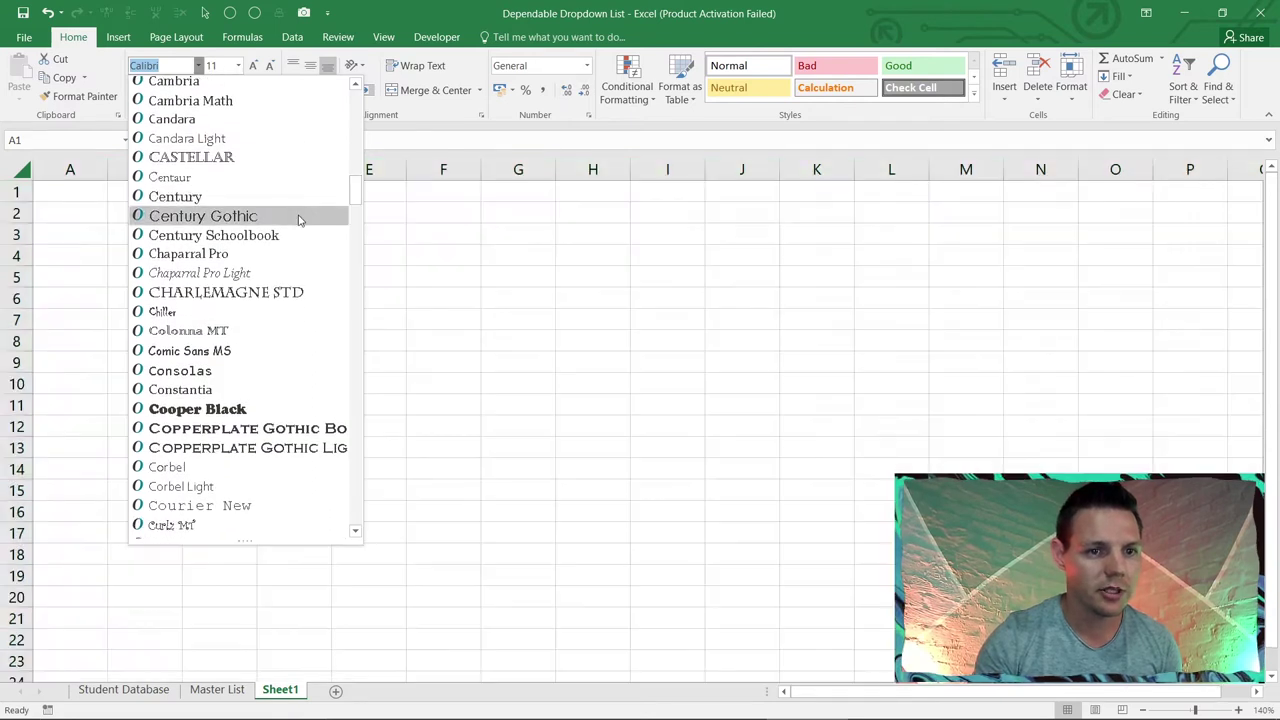
pyautogui.click(298, 215)
pyautogui.click(253, 65)
pyautogui.click(298, 398)
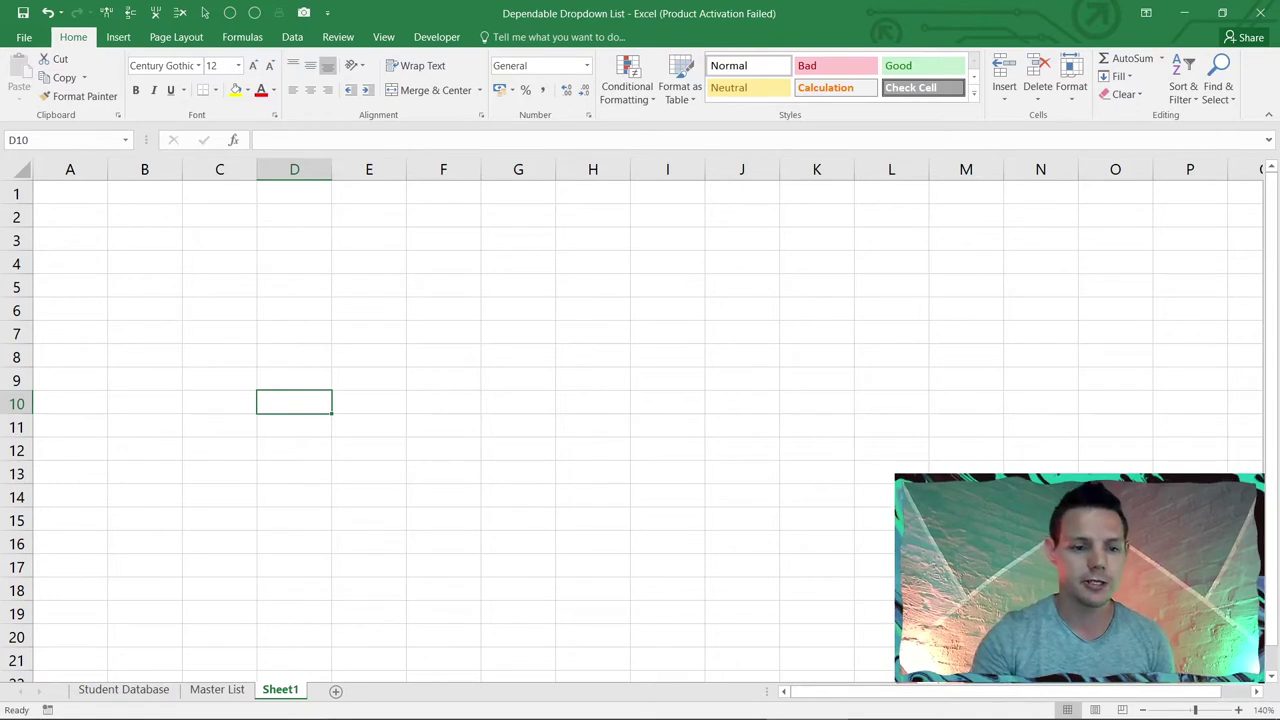
# Step: Copy the Students header and first ten names (A1:A11) from Master List into Sheet1 at A4, and fit column A to its contents
pyautogui.click(217, 689)
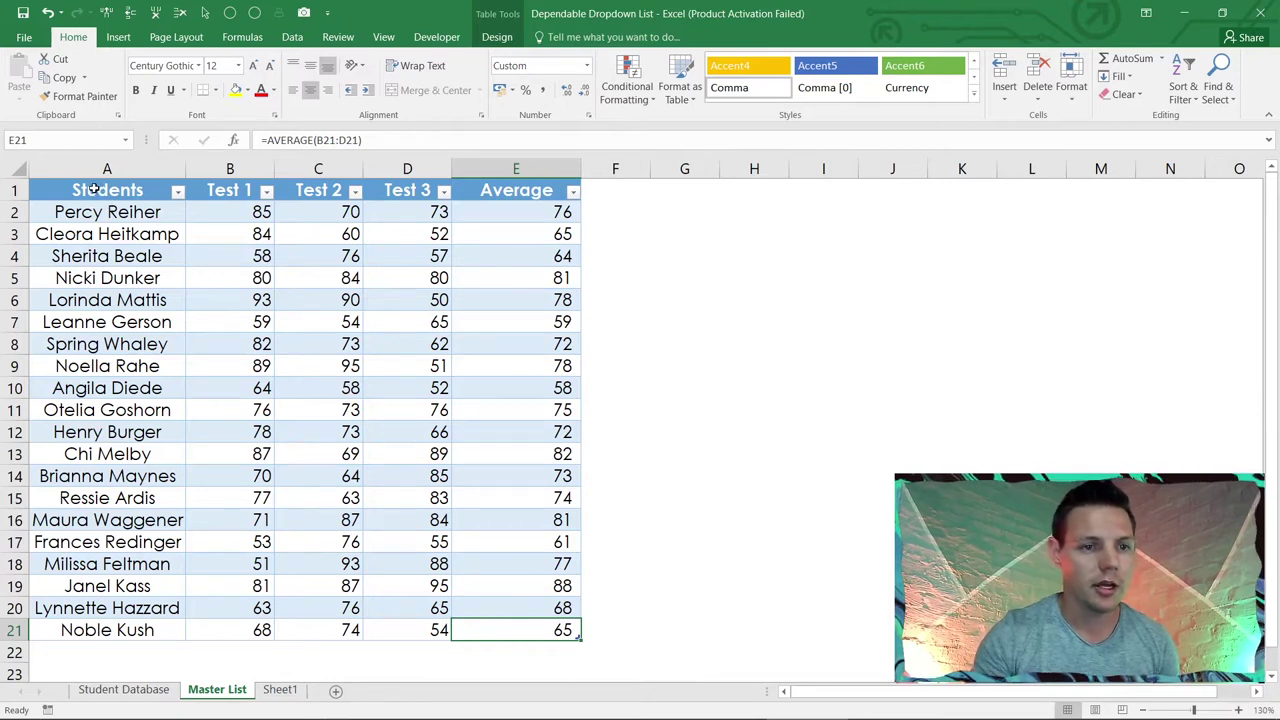
pyautogui.moveTo(93, 189); pyautogui.dragTo(101, 405)
pyautogui.moveTo(105, 213); pyautogui.dragTo(95, 168)
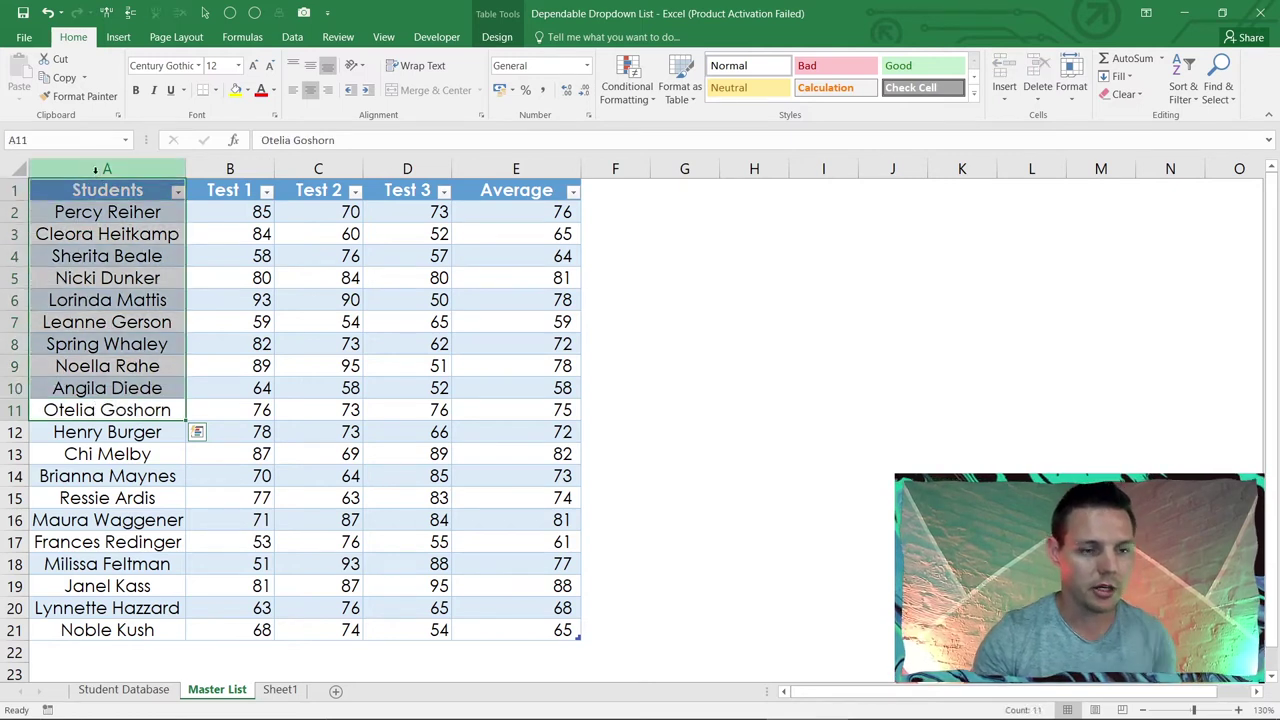
pyautogui.hotkey('ctrl', 'c')
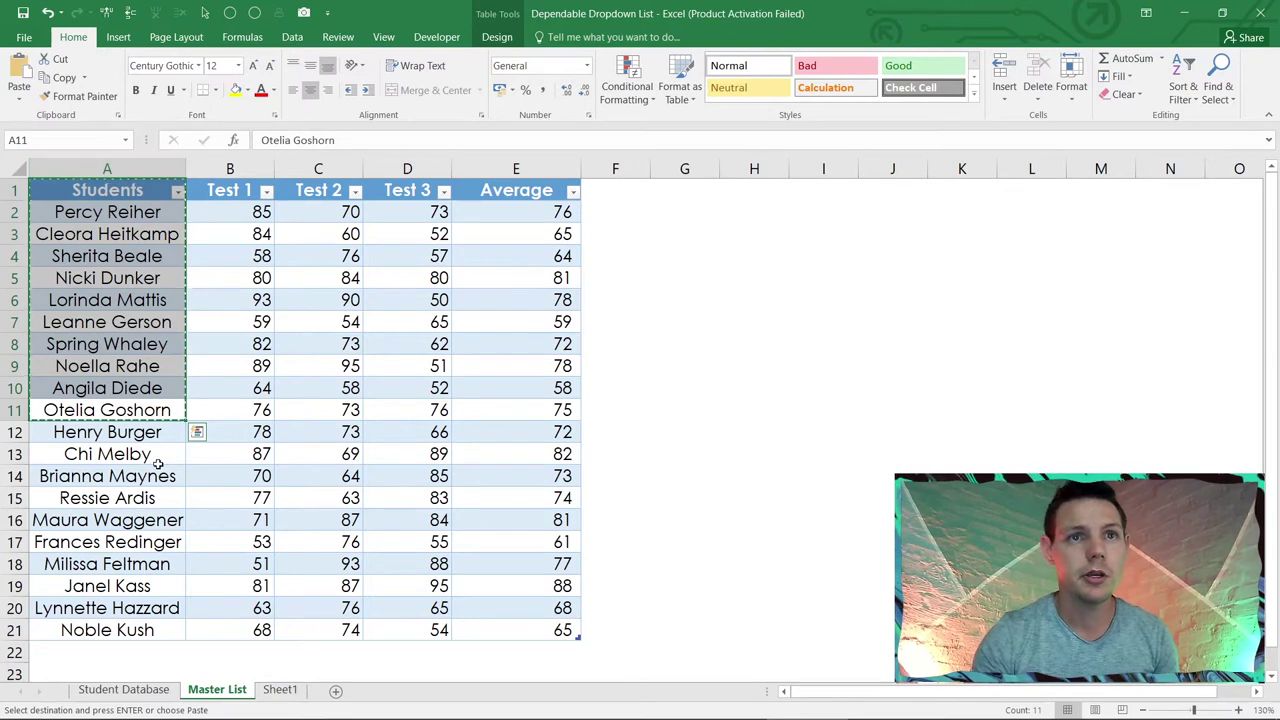
pyautogui.click(280, 690)
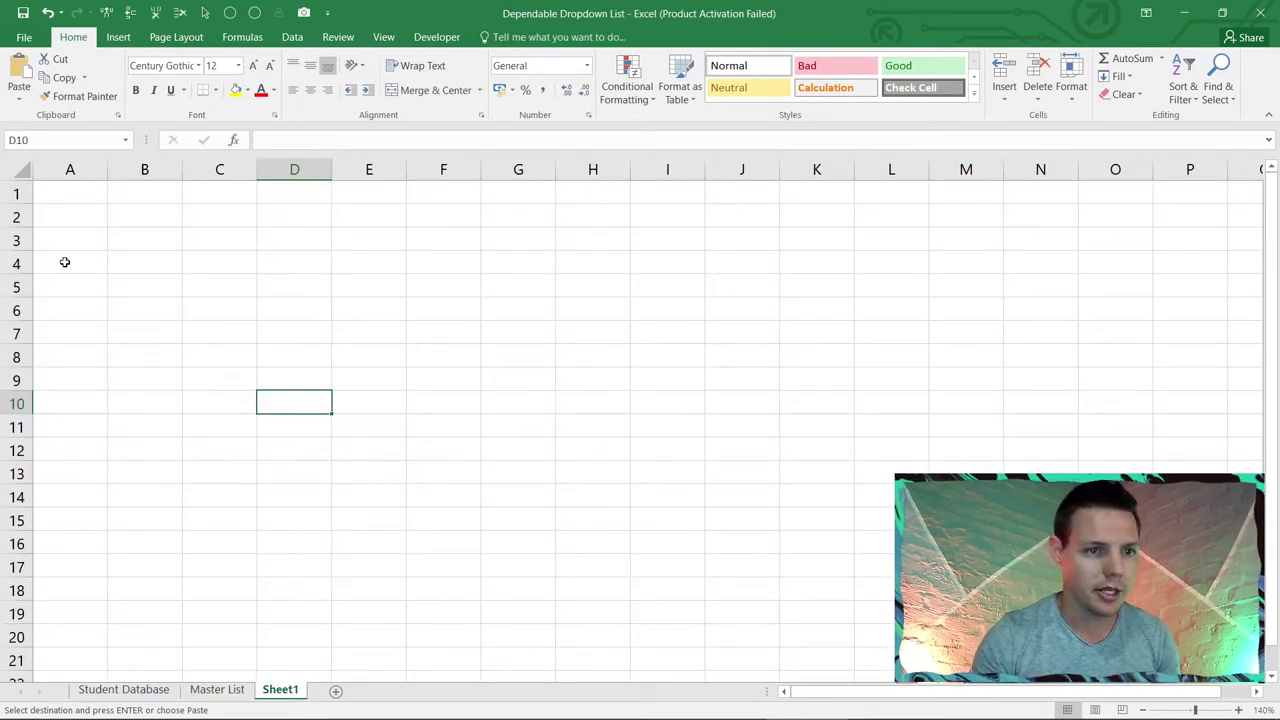
pyautogui.click(64, 262)
pyautogui.hotkey('ctrl', 'v')
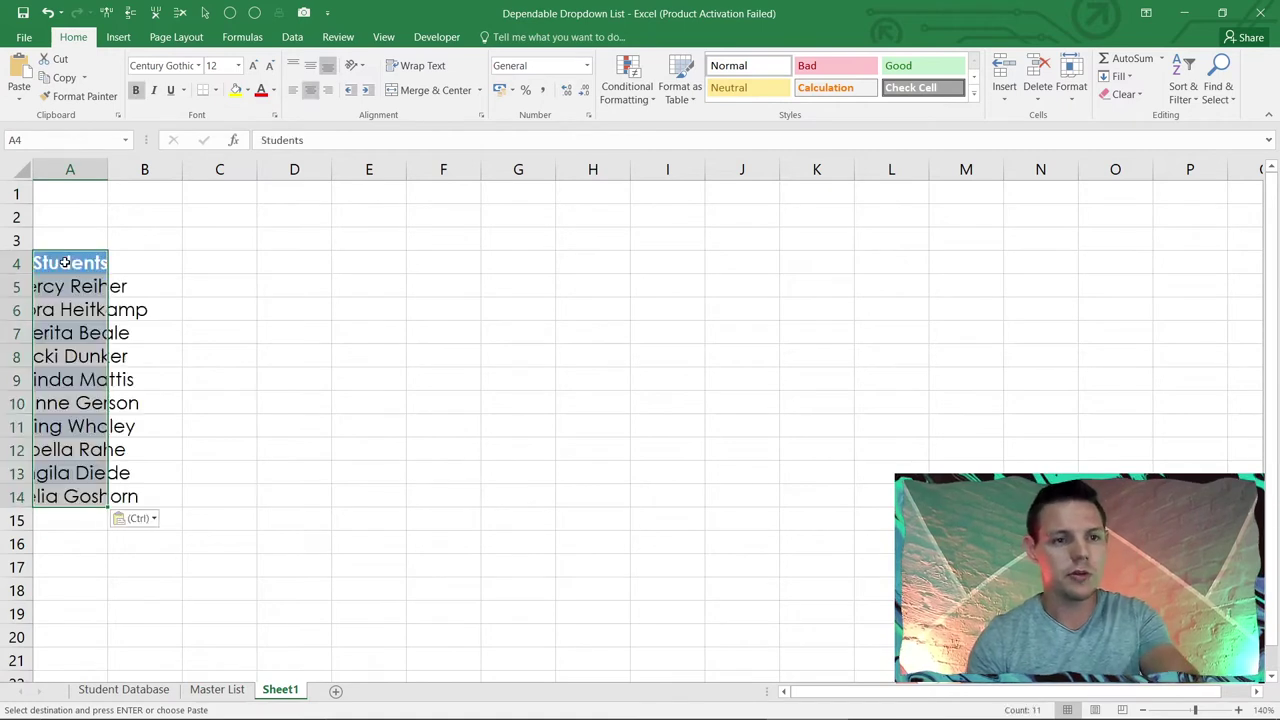
pyautogui.doubleClick(108, 168)
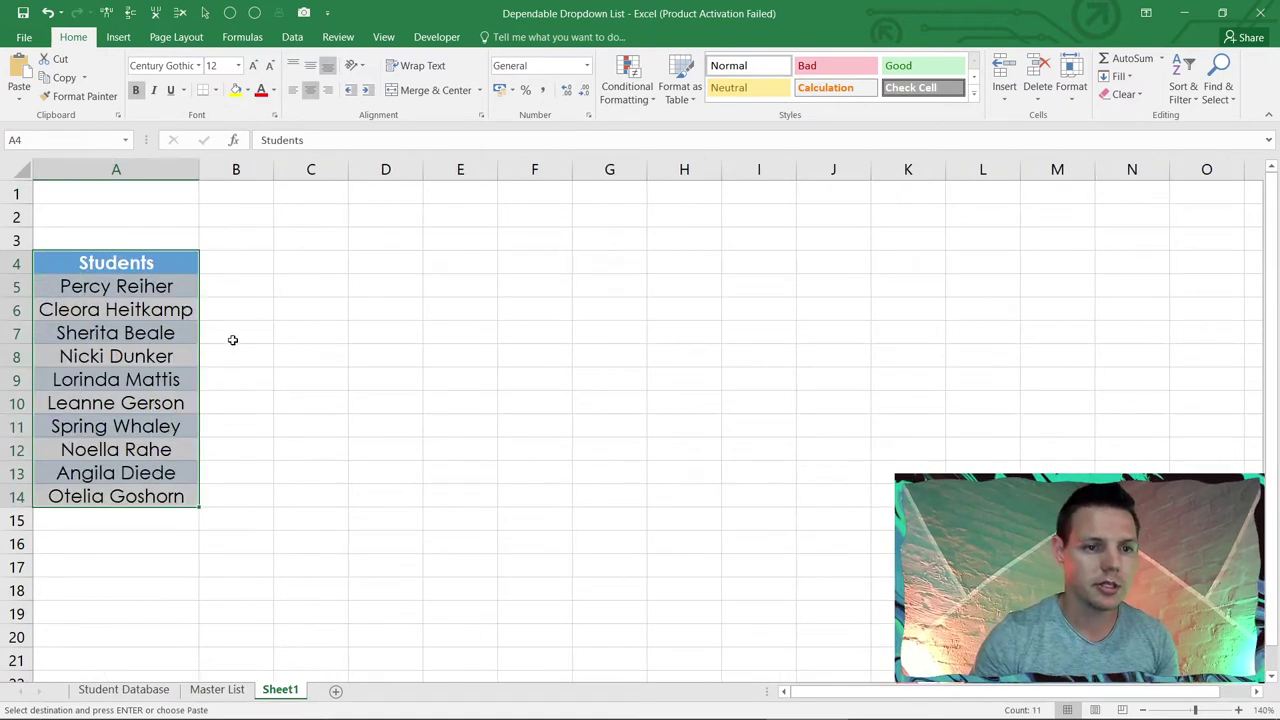
# Step: Replace the header text in cell A4 with Class 1
pyautogui.click(232, 340)
pyautogui.click(166, 263)
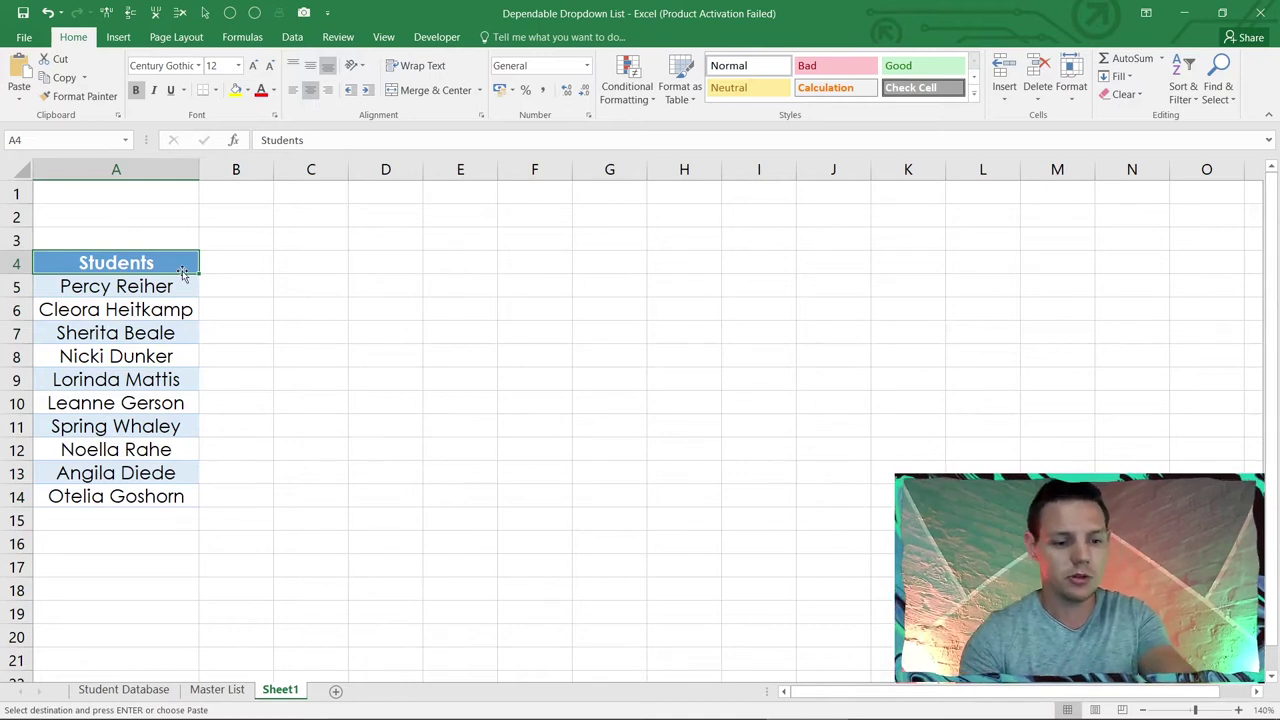
pyautogui.write('Class 1')
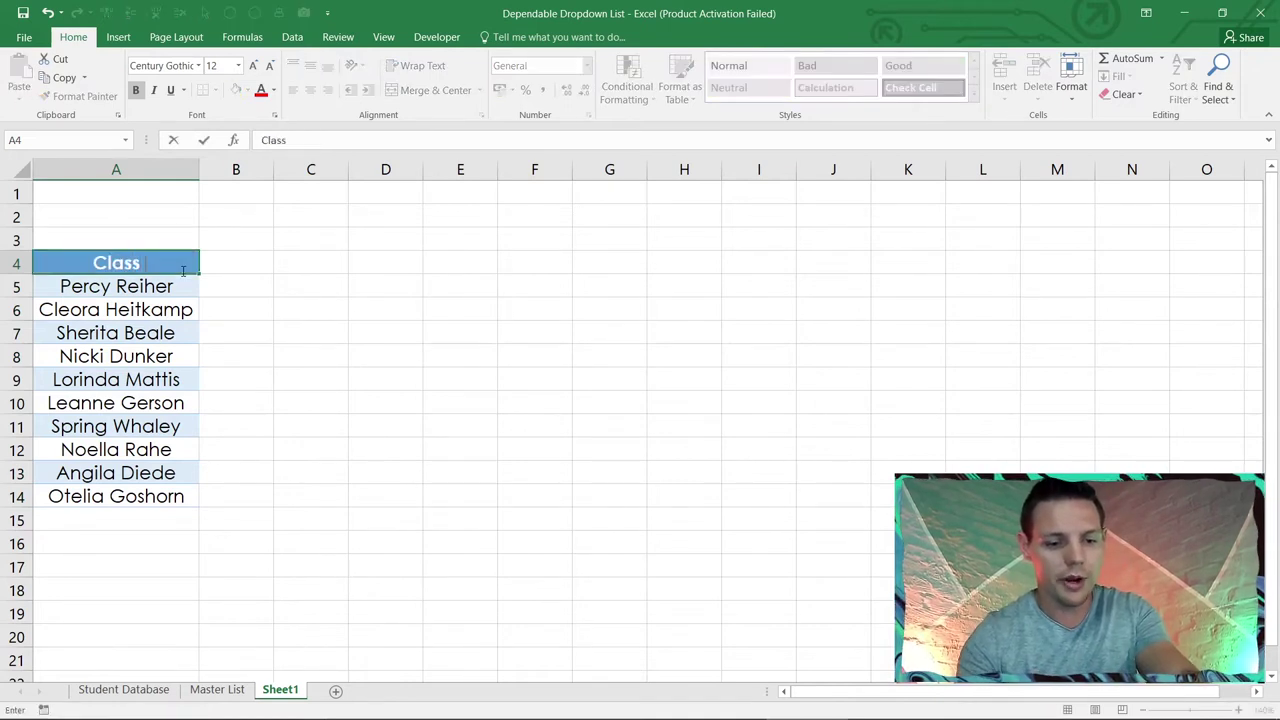
pyautogui.click(282, 305)
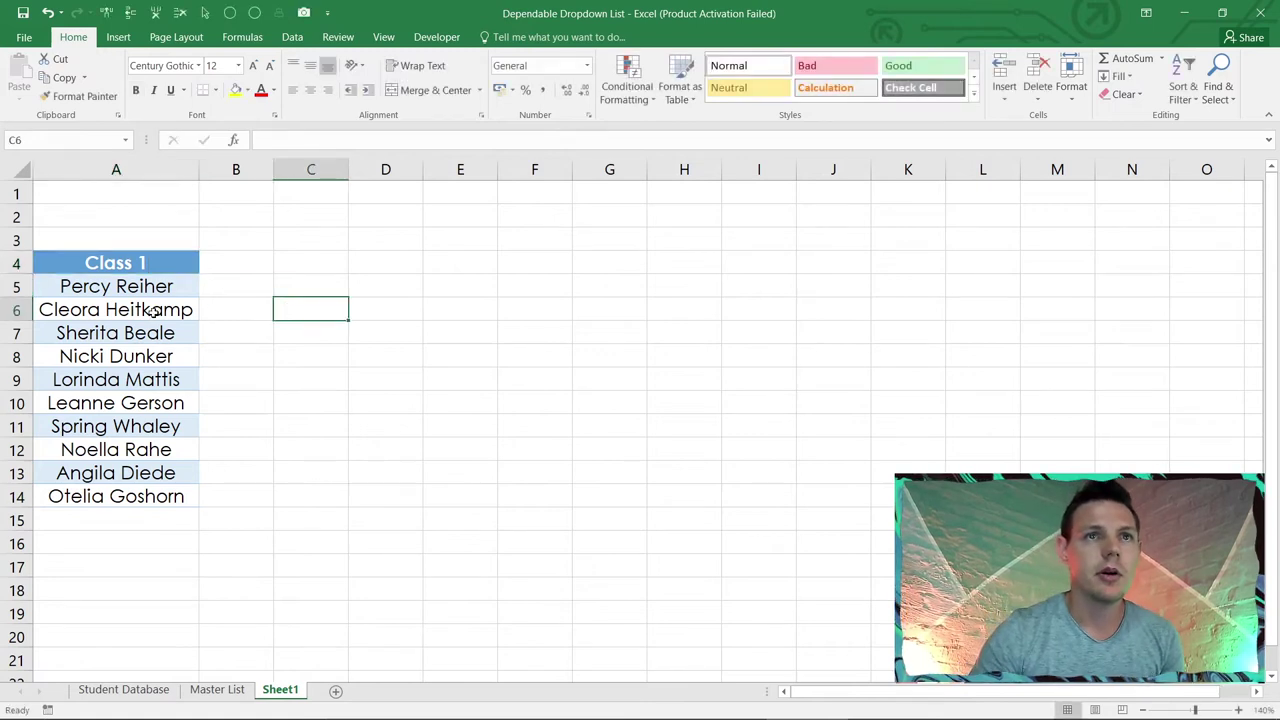
# Step: Extend the Class 1 header into B4 as Class 2 and fit column B to the header
pyautogui.moveTo(130, 262); pyautogui.dragTo(144, 262)
pyautogui.click(206, 267)
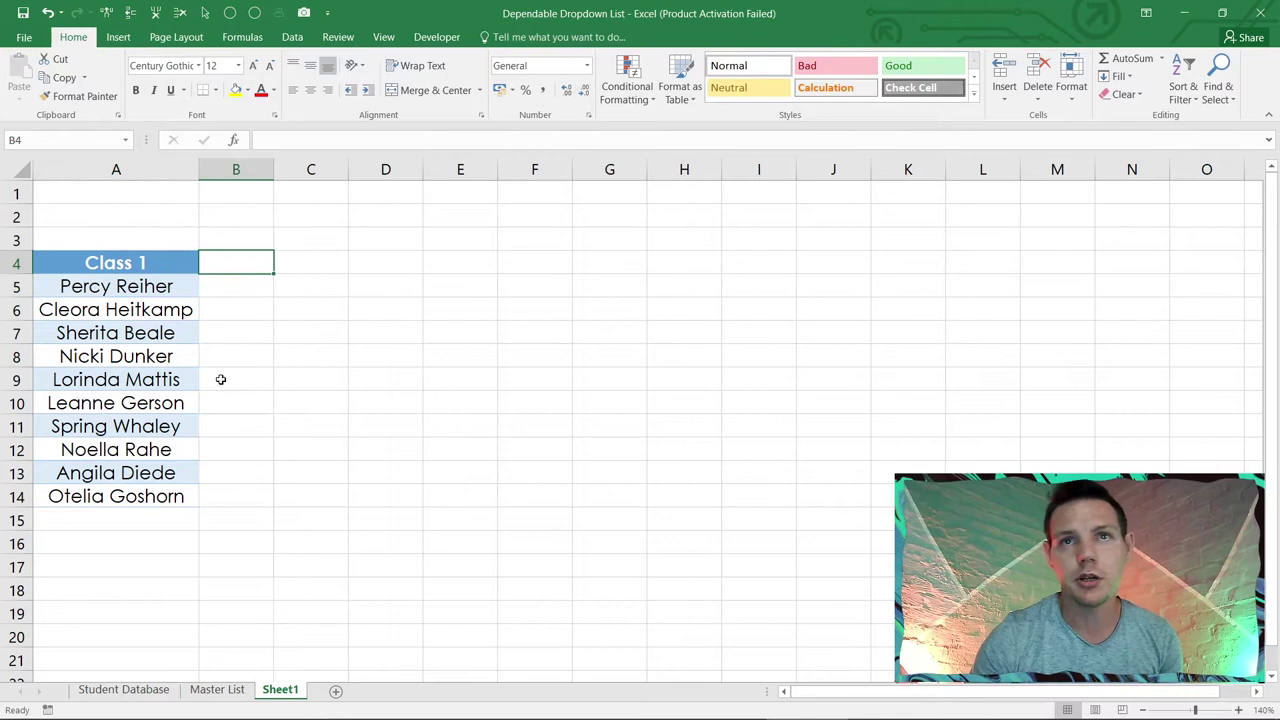
pyautogui.click(160, 264)
pyautogui.moveTo(201, 269); pyautogui.dragTo(257, 277)
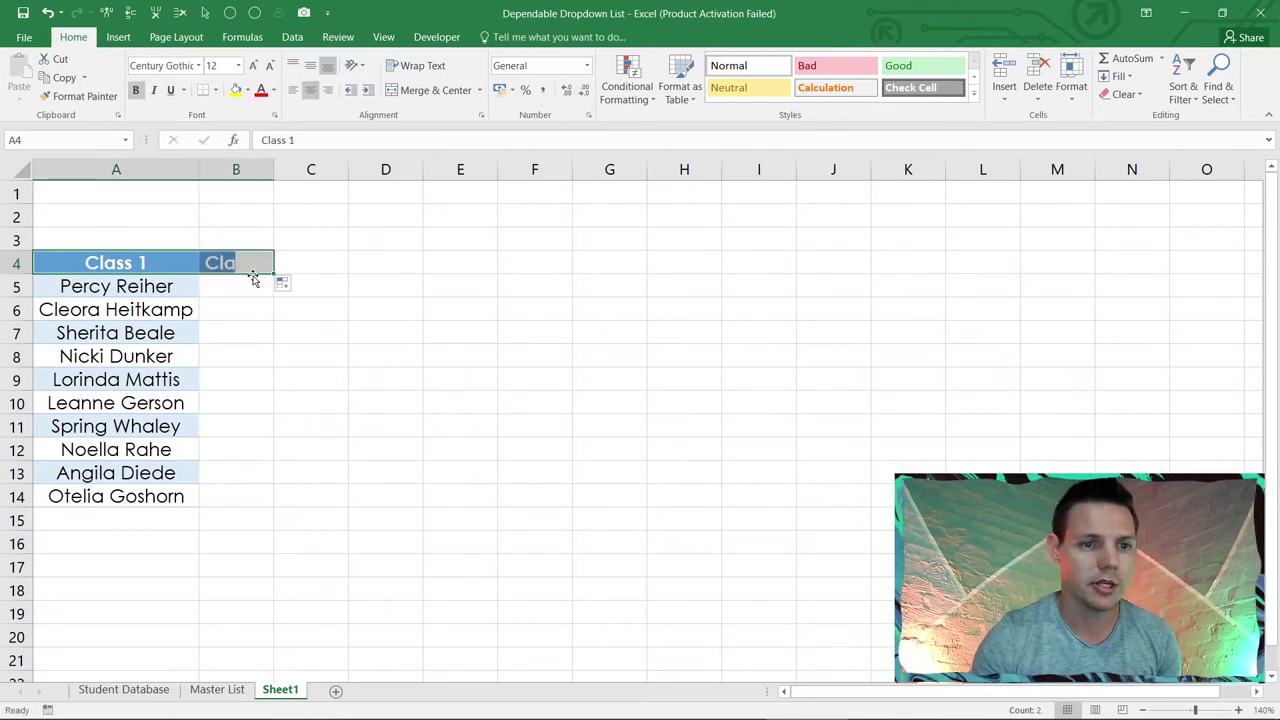
pyautogui.doubleClick(277, 173)
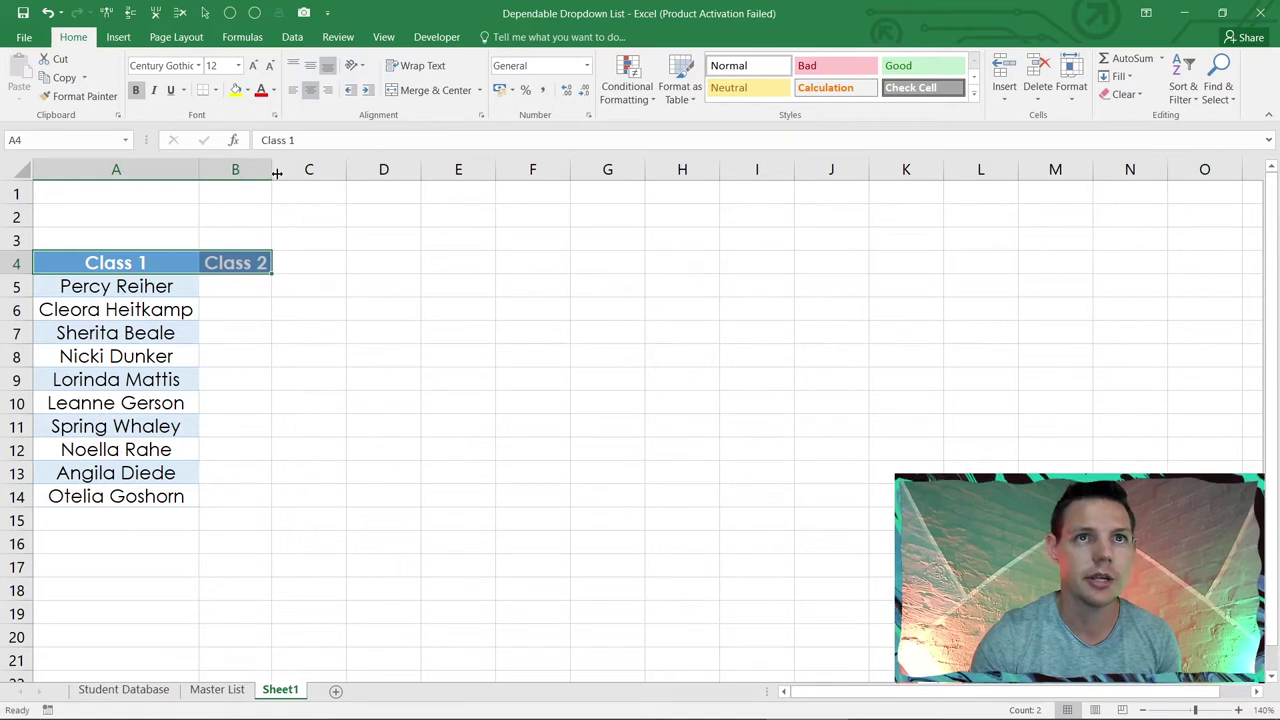
# Step: Copy the banded formatting of the Class 1 names in A5:A14 onto B5:B14 with Format Painter
pyautogui.moveTo(163, 288); pyautogui.dragTo(148, 494)
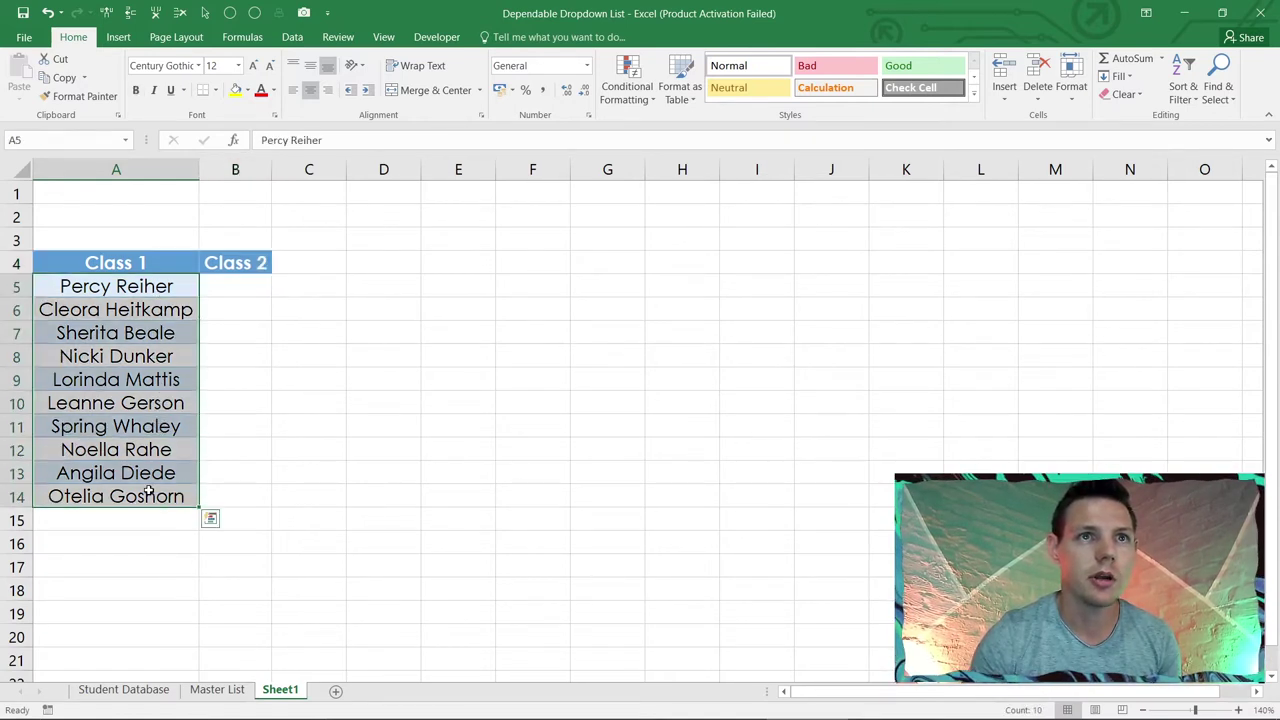
pyautogui.click(67, 100)
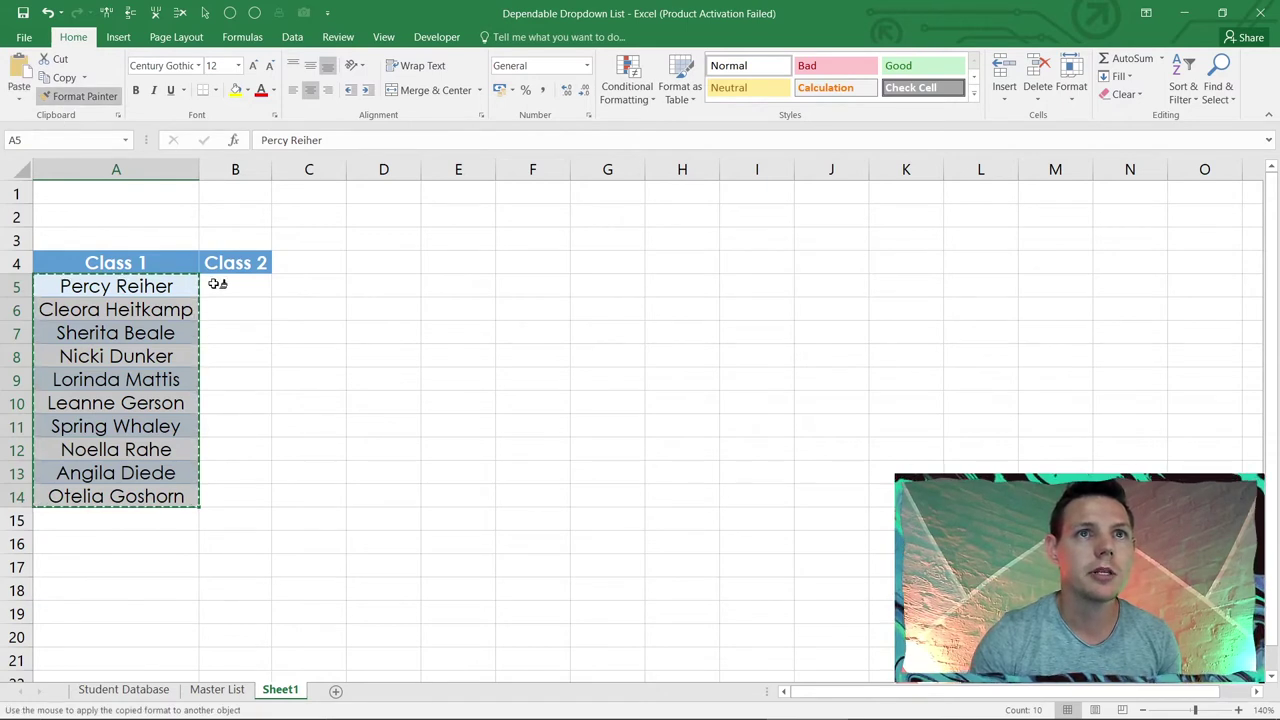
pyautogui.moveTo(217, 285); pyautogui.dragTo(231, 500)
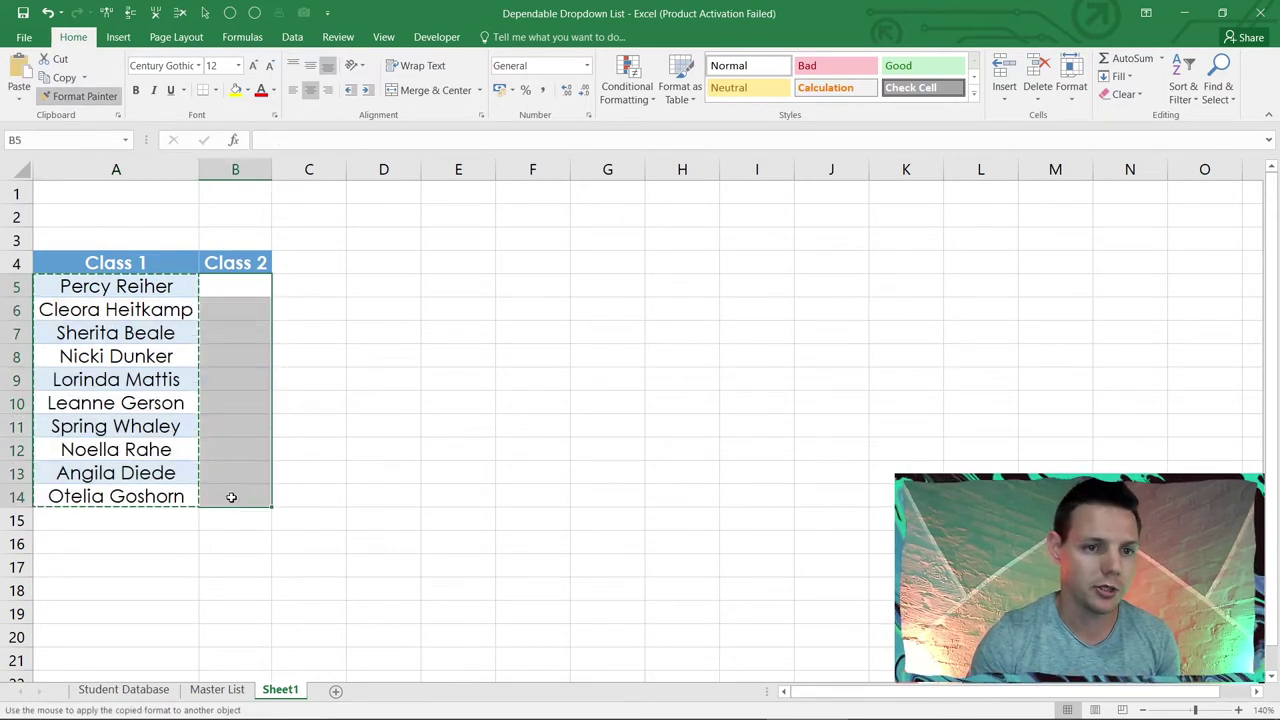
pyautogui.click(335, 265)
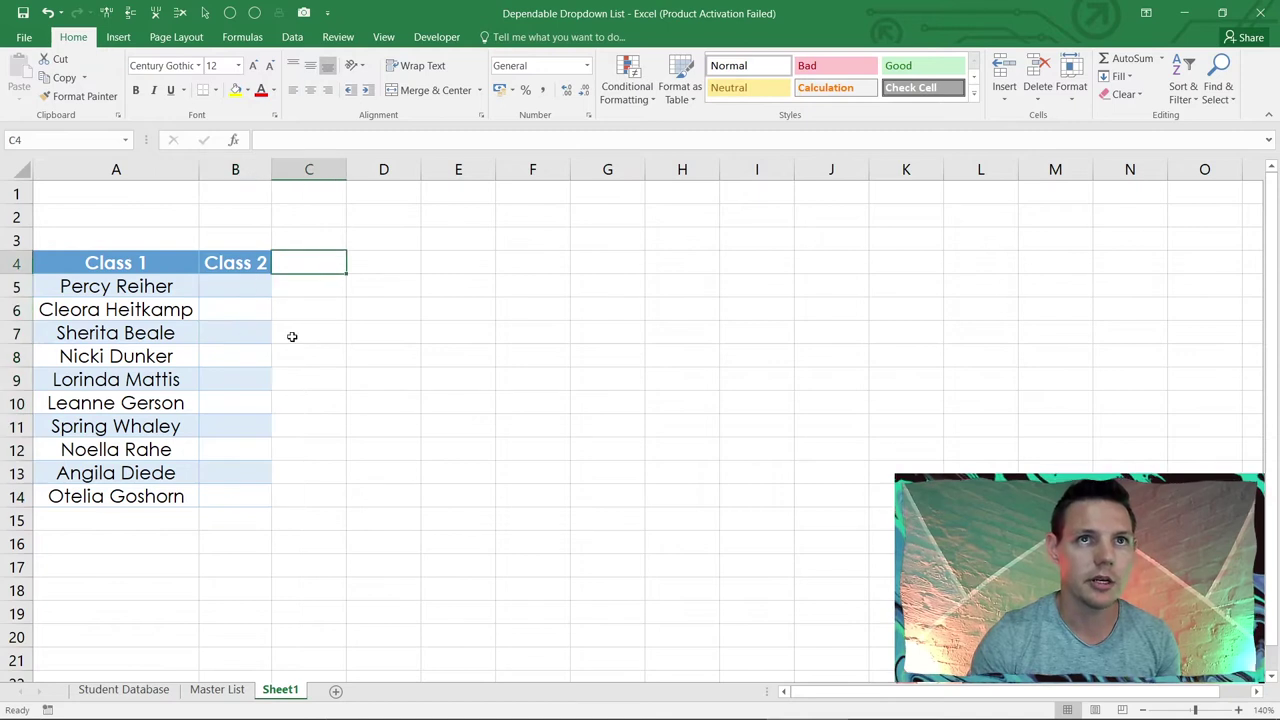
# Step: Copy the last ten student names (A12:A21) from Master List into Sheet1 at B5 under Class 2, and fit column B to the names
pyautogui.click(217, 689)
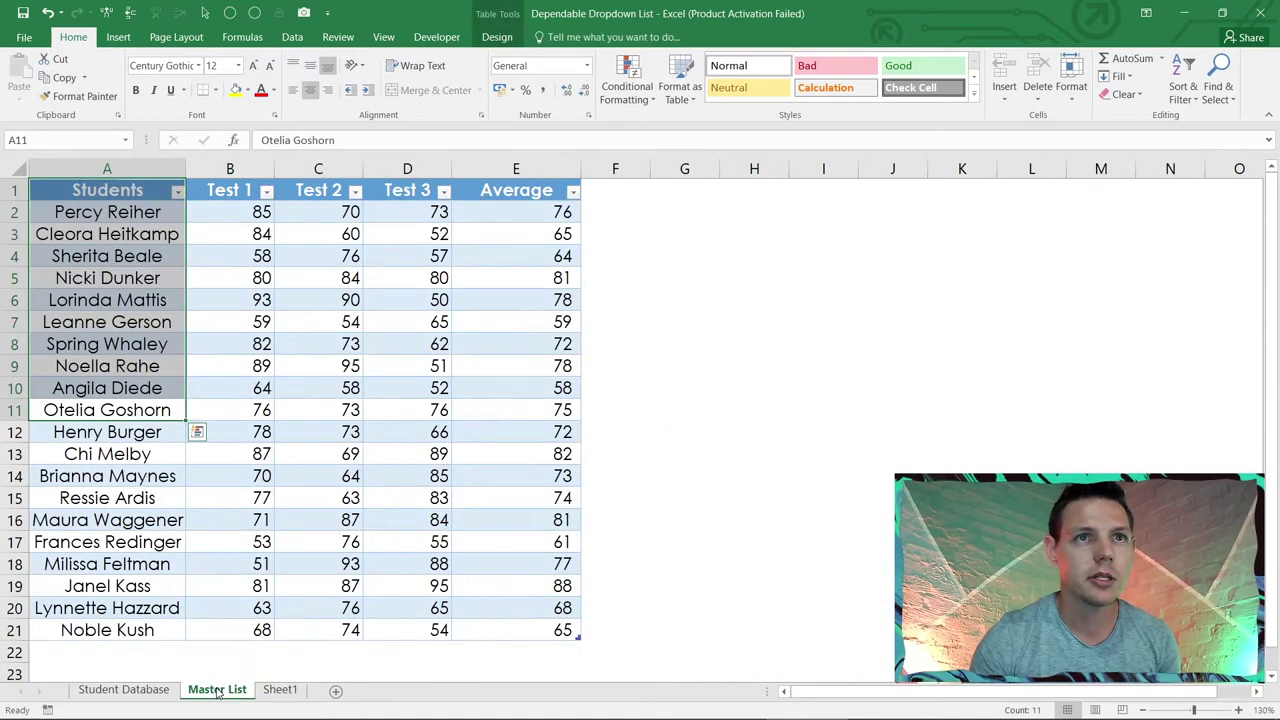
pyautogui.moveTo(134, 440); pyautogui.dragTo(130, 630)
pyautogui.hotkey('ctrl', 'c')
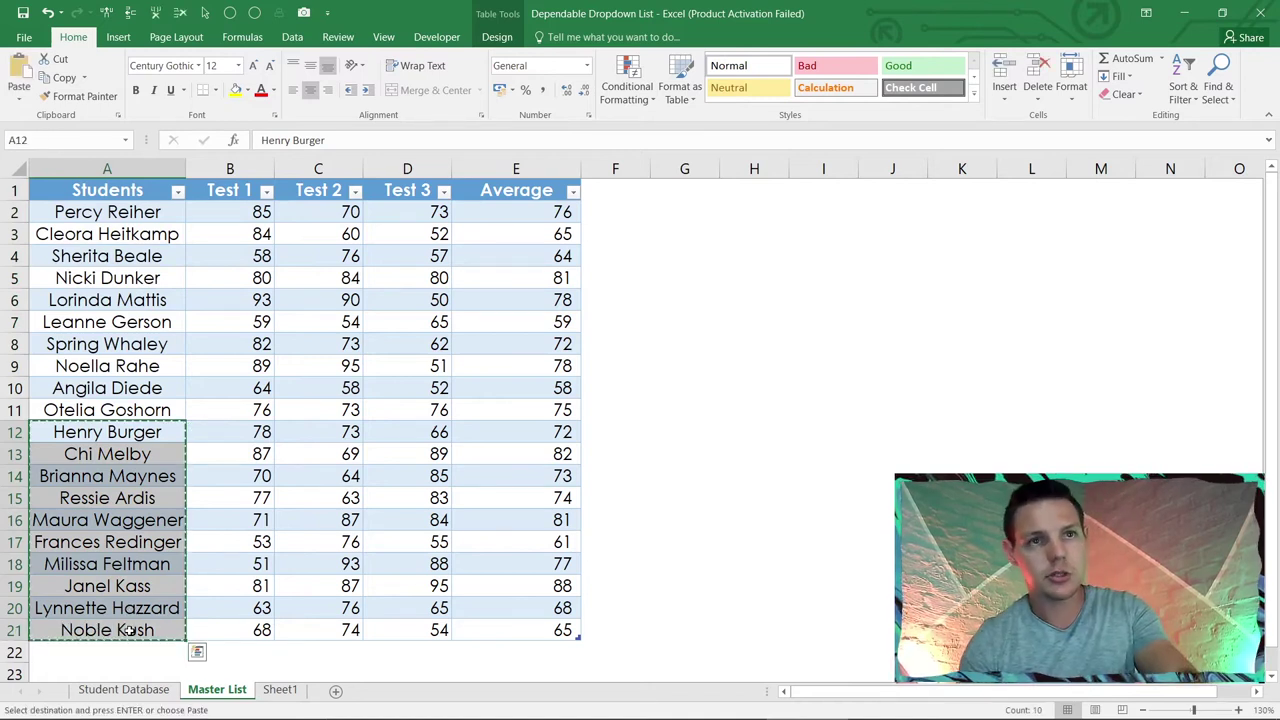
pyautogui.click(281, 693)
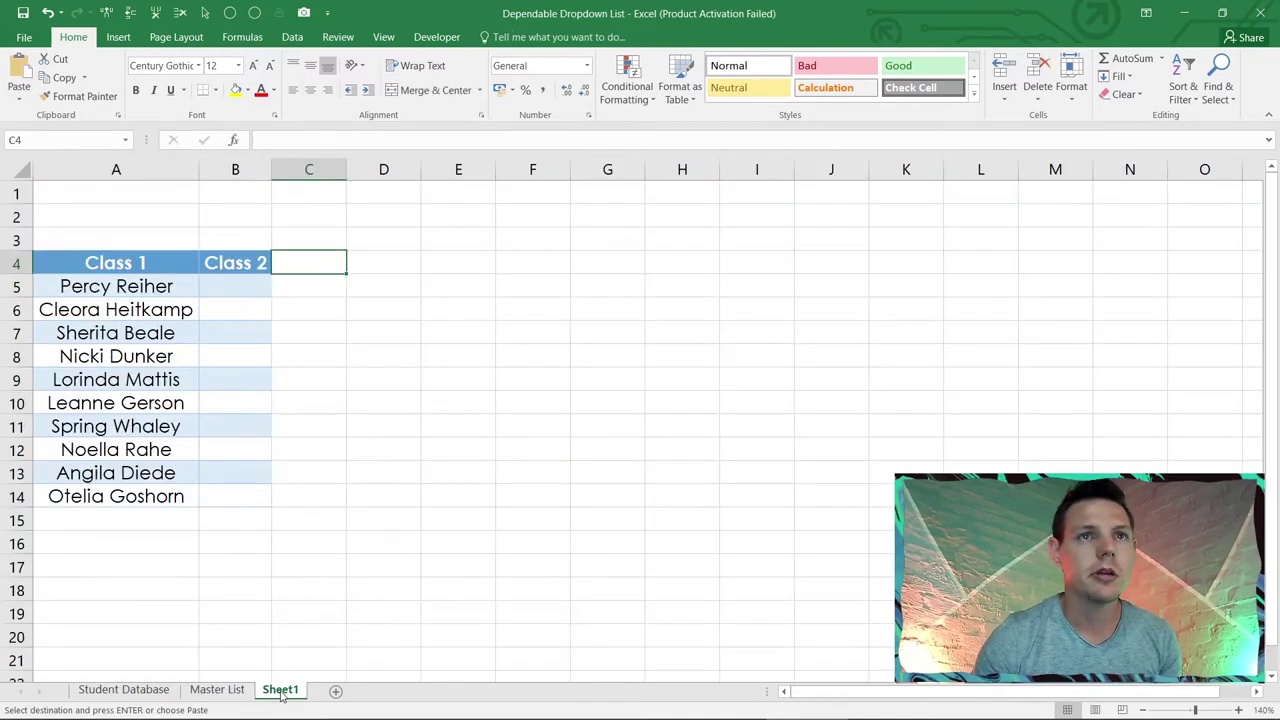
pyautogui.click(248, 286)
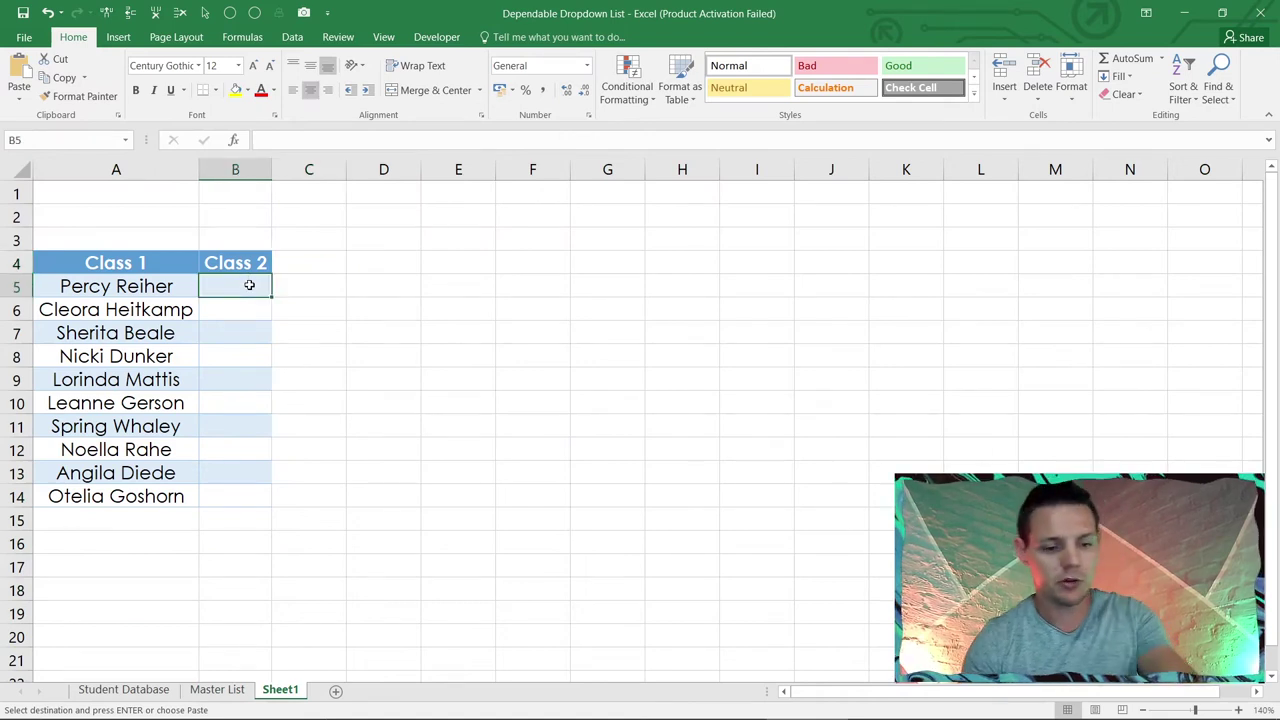
pyautogui.hotkey('ctrl', 'v')
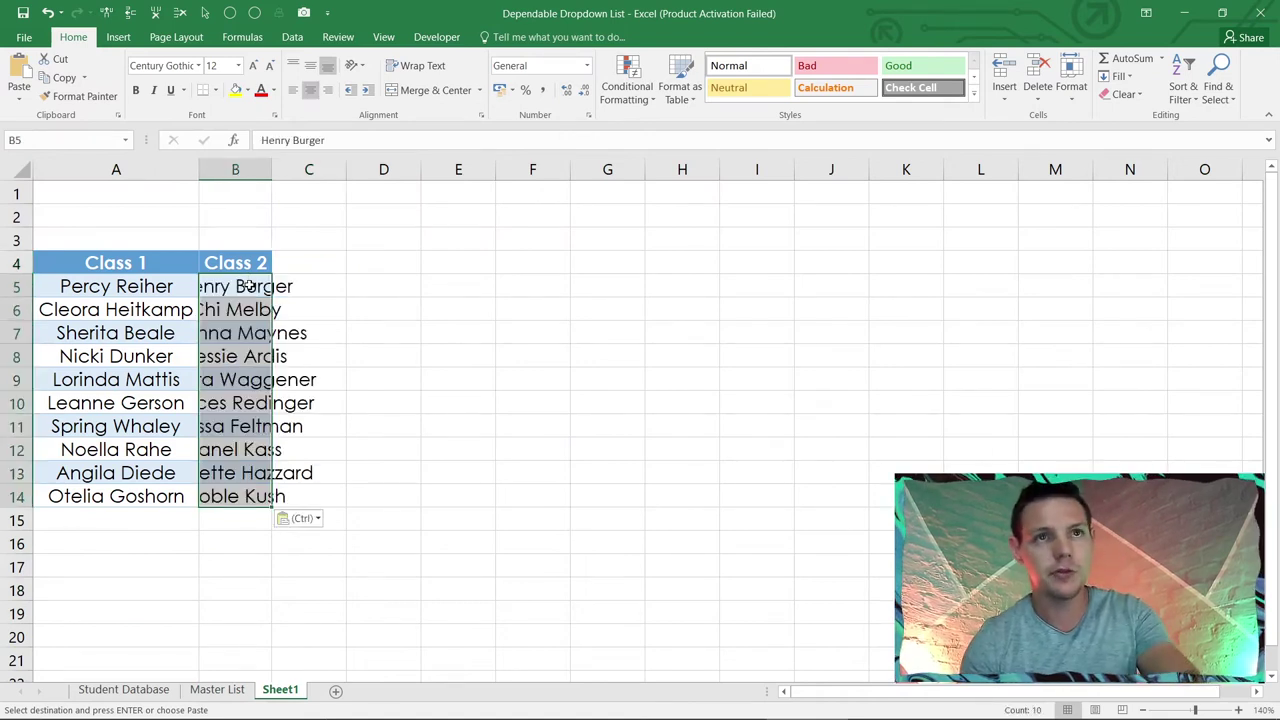
pyautogui.doubleClick(273, 169)
pyautogui.click(415, 379)
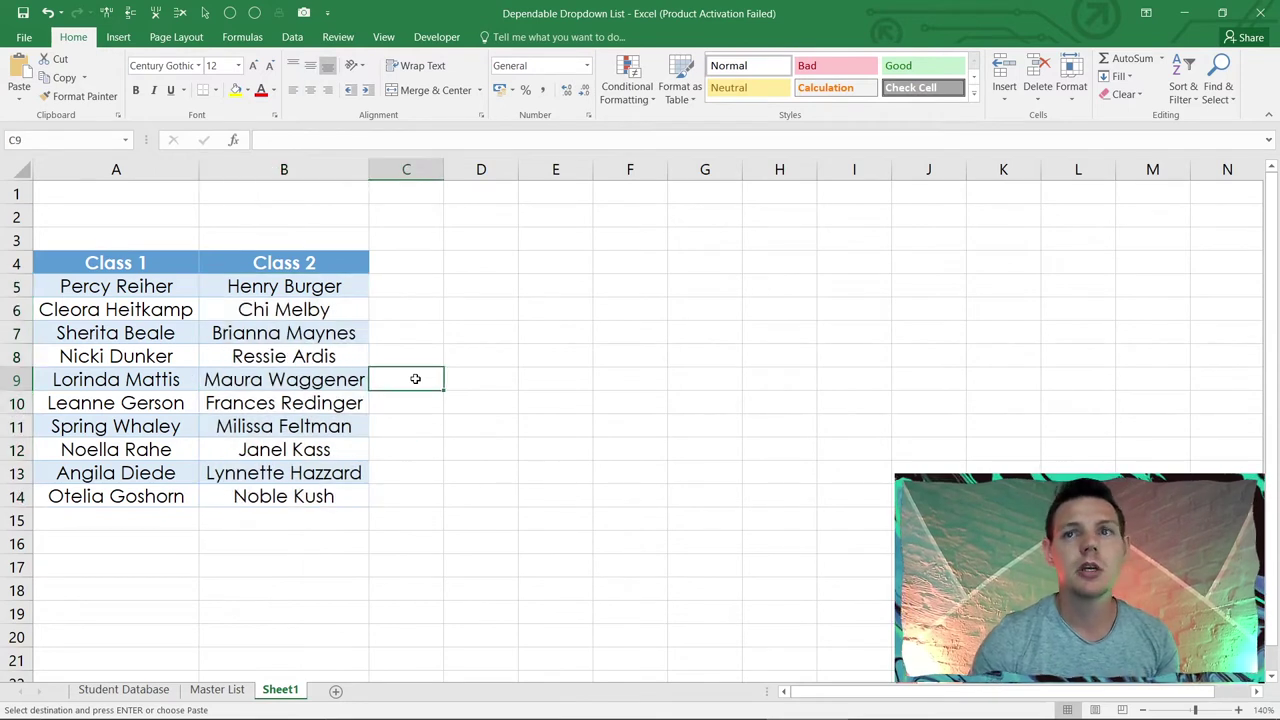
# Step: Convert the Class 1 and Class 2 lists in A4:B14 into a table with headers
pyautogui.click(172, 259)
pyautogui.moveTo(172, 259); pyautogui.dragTo(296, 485)
pyautogui.hotkey('ctrl', 't')
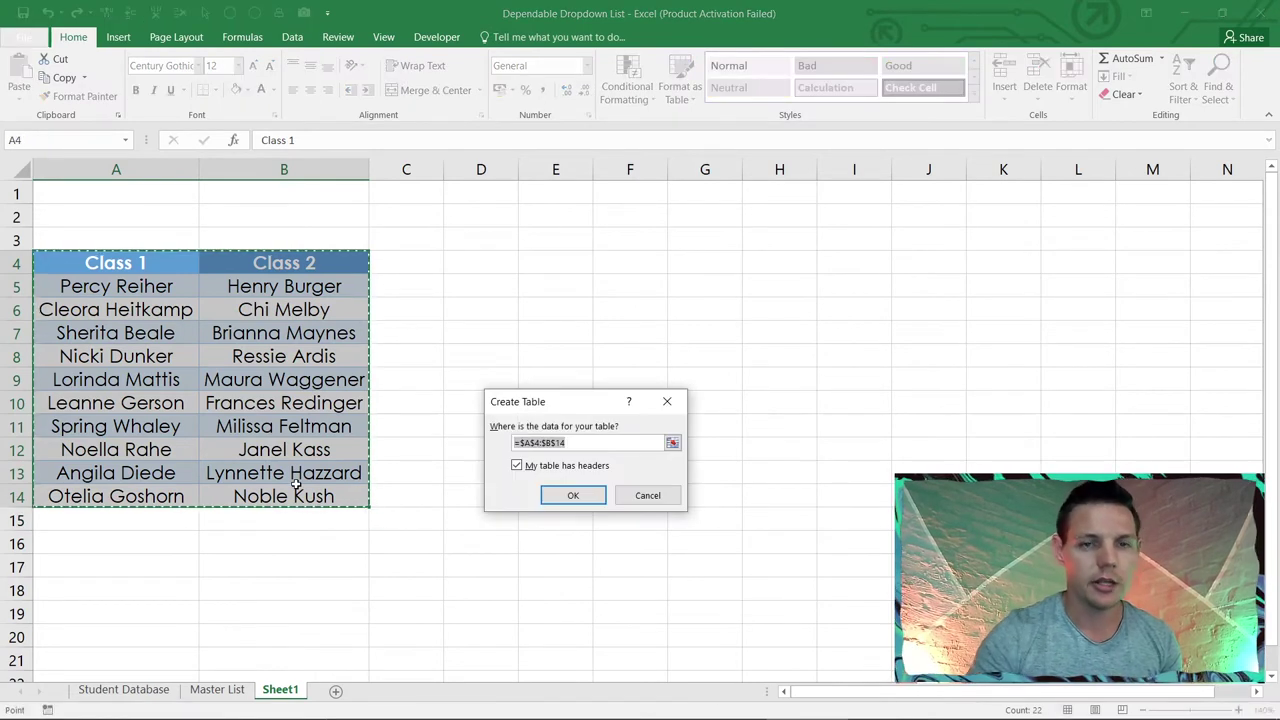
pyautogui.moveTo(571, 403); pyautogui.dragTo(497, 291)
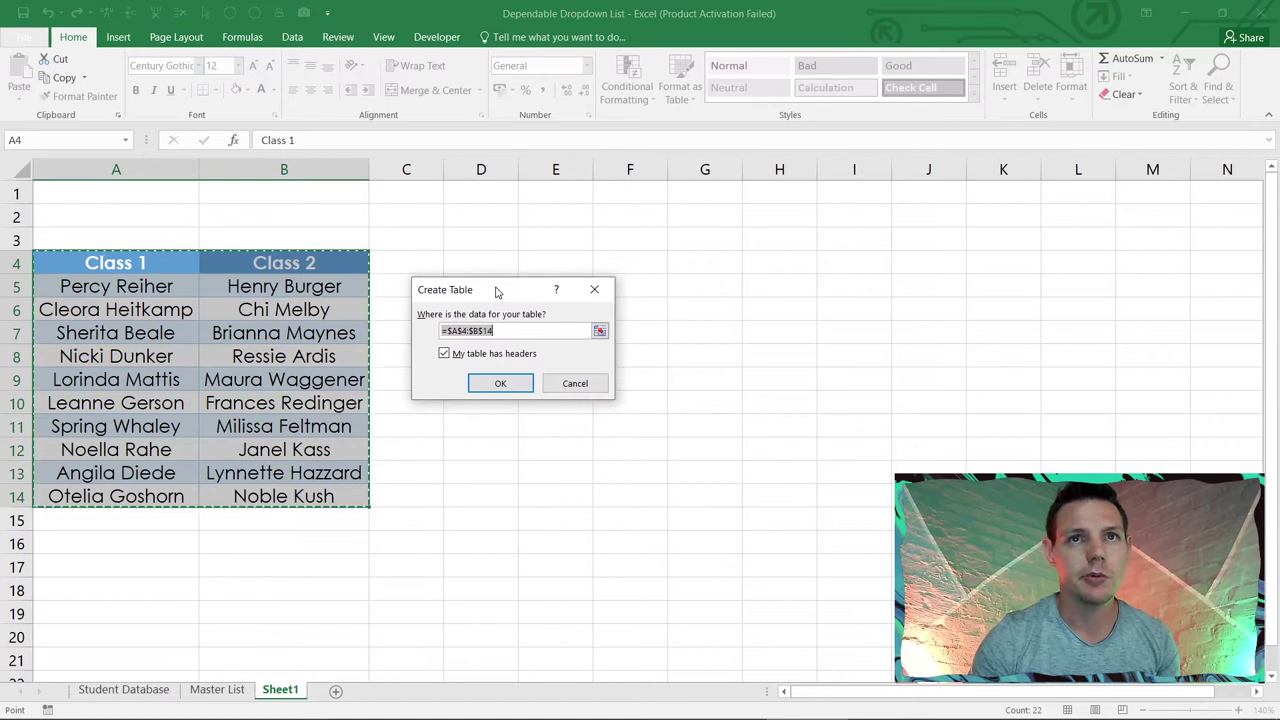
pyautogui.click(495, 384)
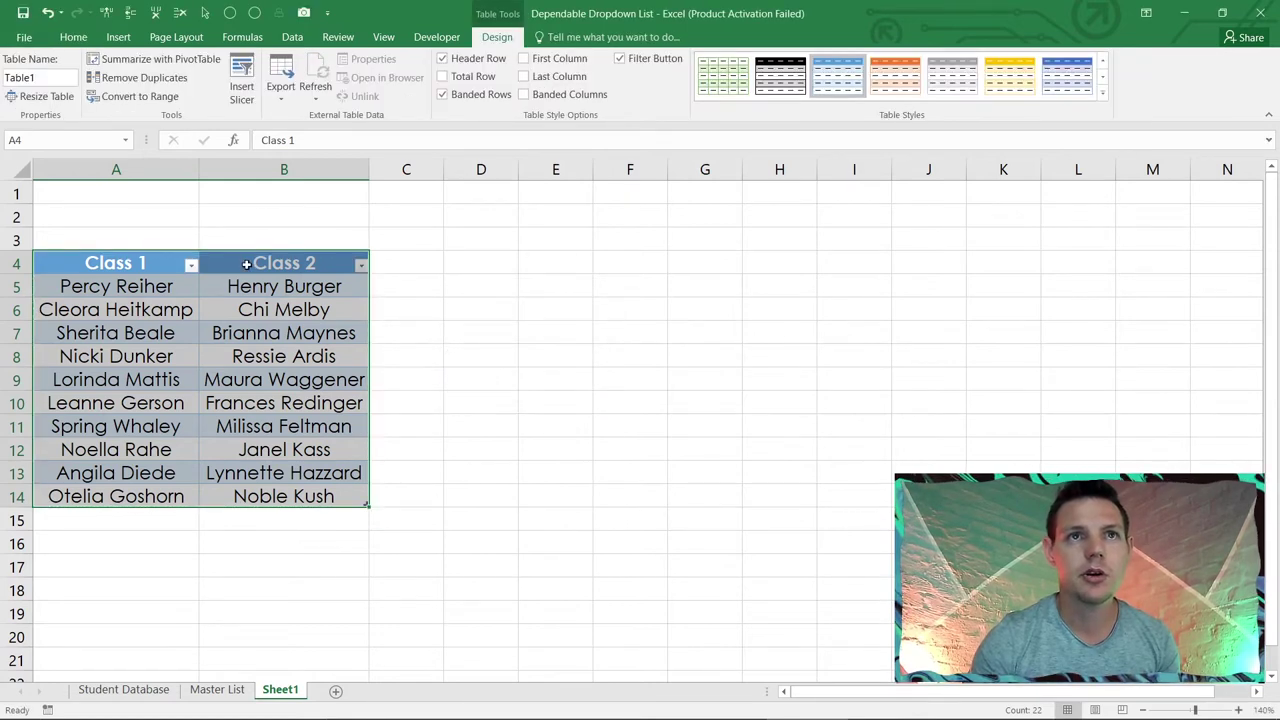
# Step: Rename the student results table on the Master List sheet as MasterTable
pyautogui.click(205, 690)
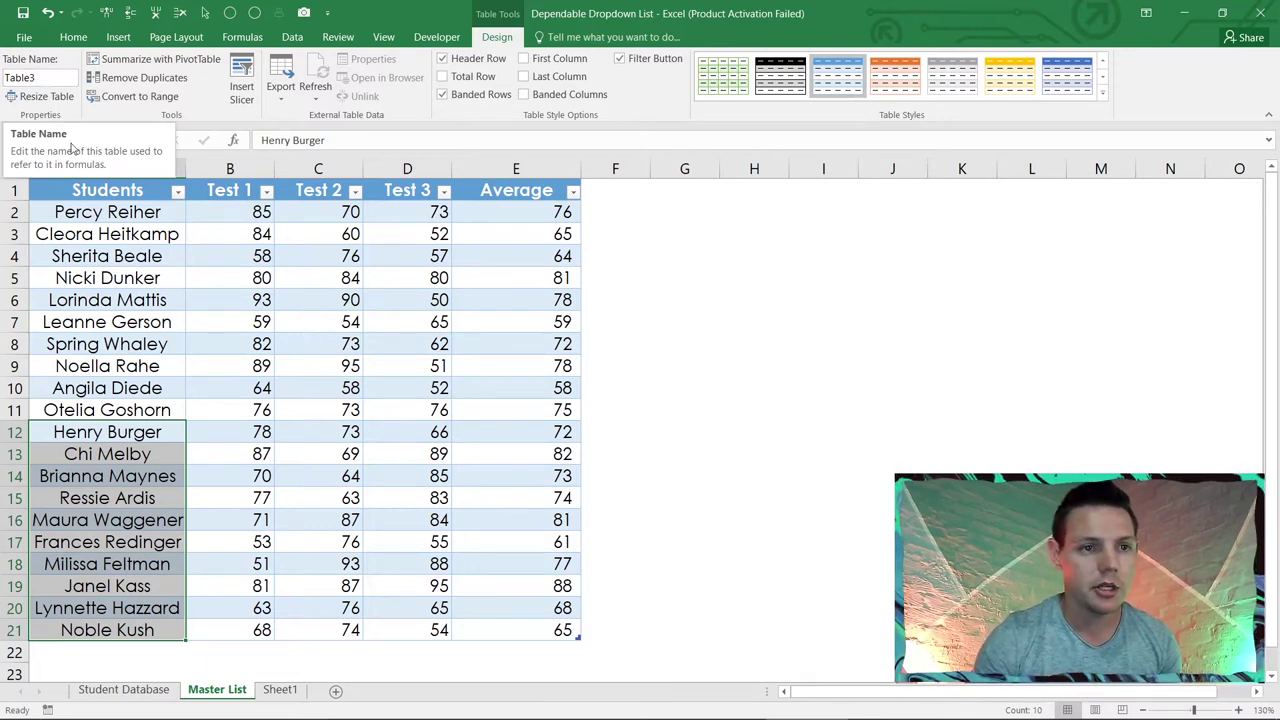
pyautogui.click(39, 80)
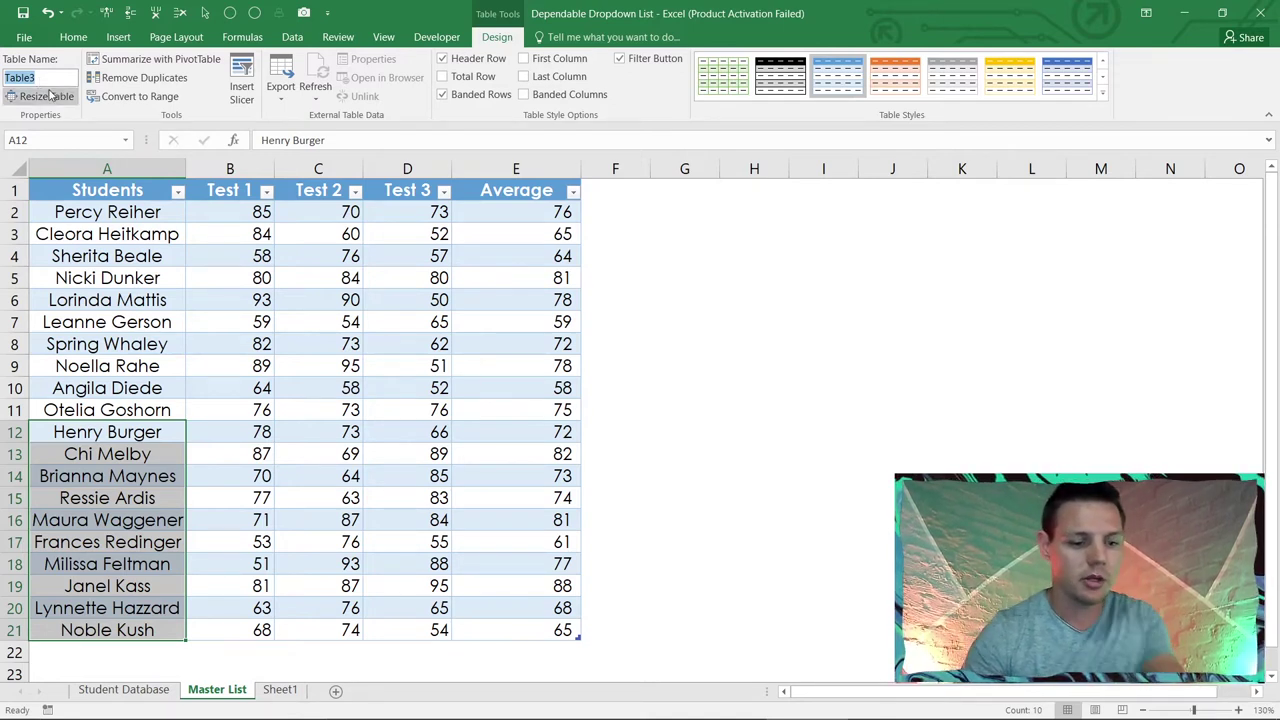
pyautogui.write('Maste')
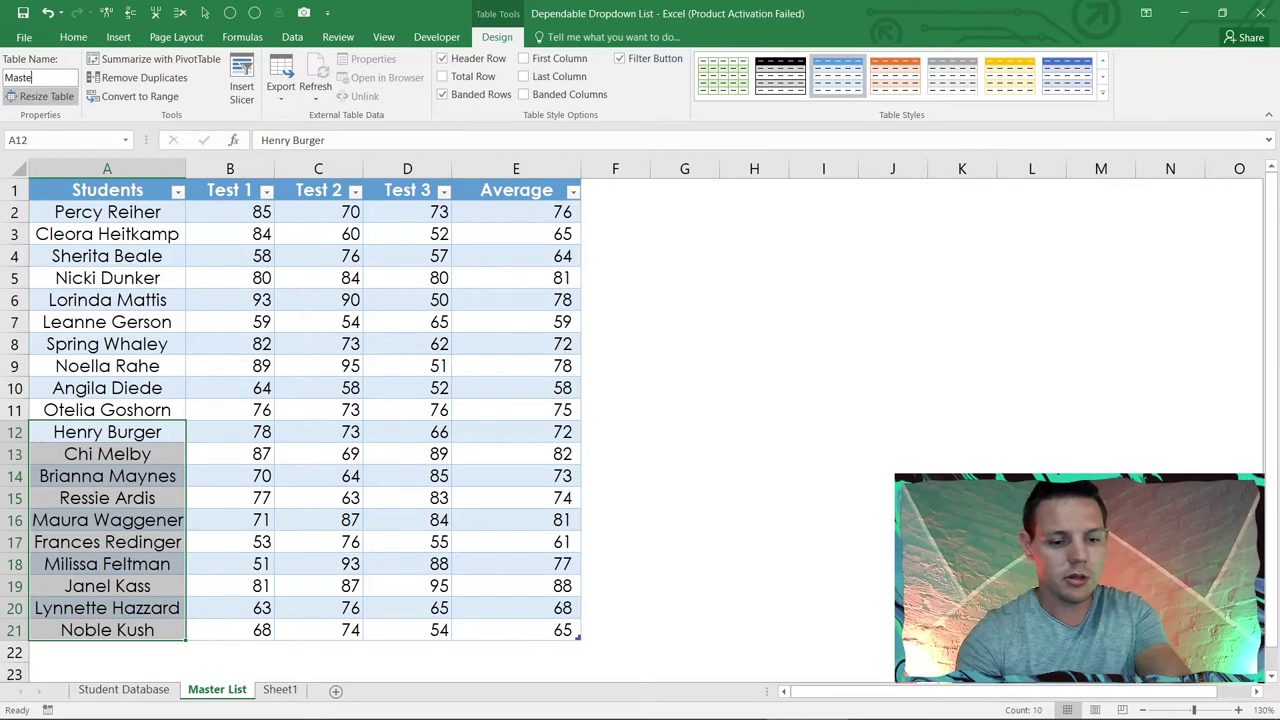
pyautogui.write('rTable')
pyautogui.click(158, 323)
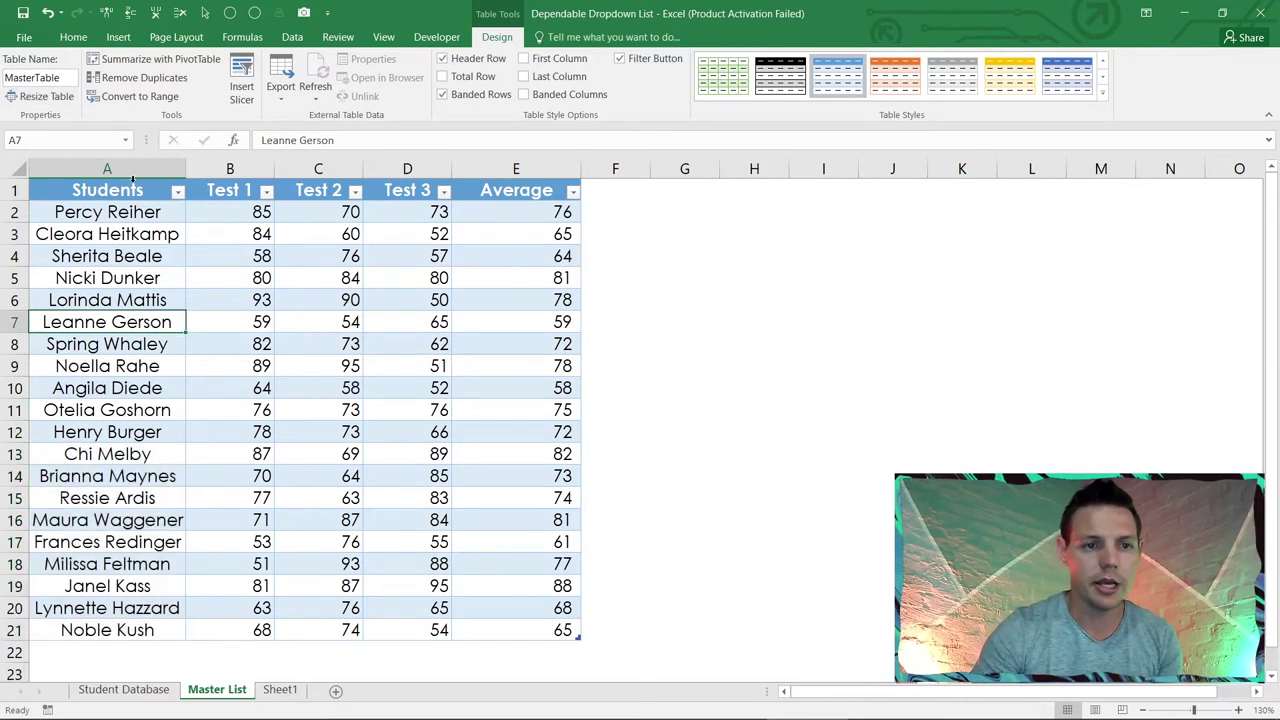
# Step: Rename the Class 1 and Class 2 table on Sheet1 as SplitTable
pyautogui.click(290, 690)
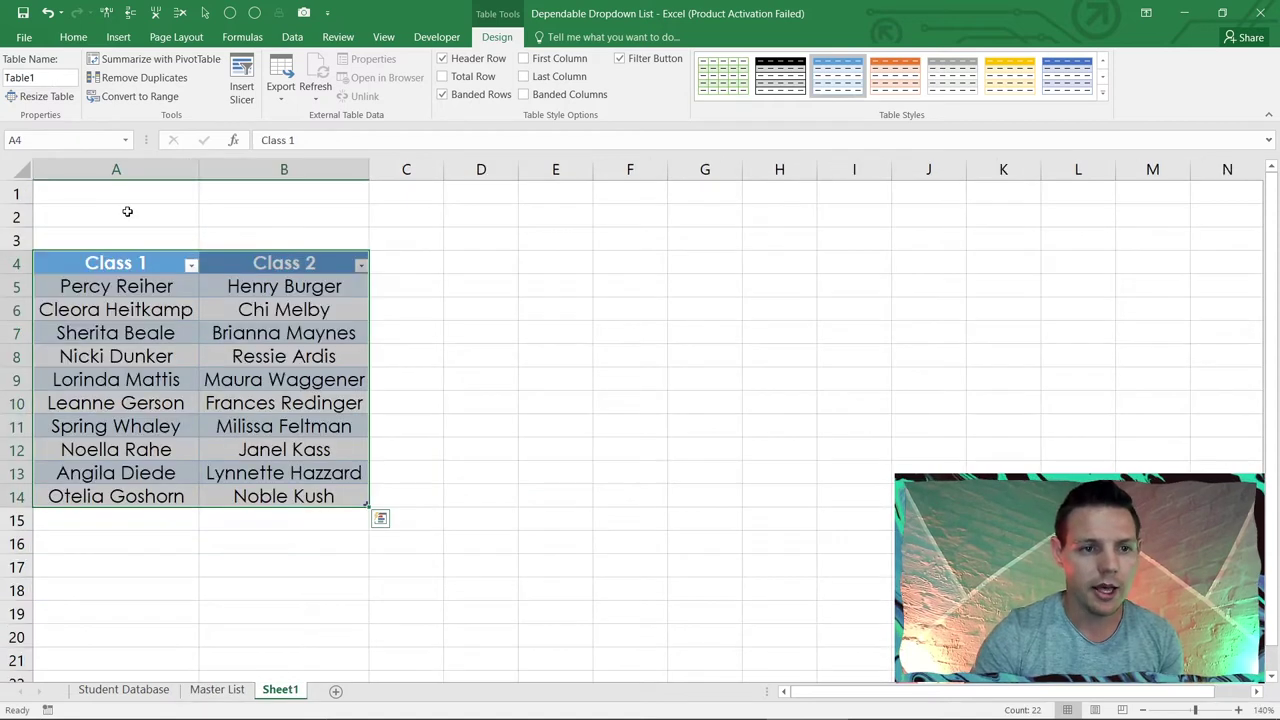
pyautogui.doubleClick(40, 77)
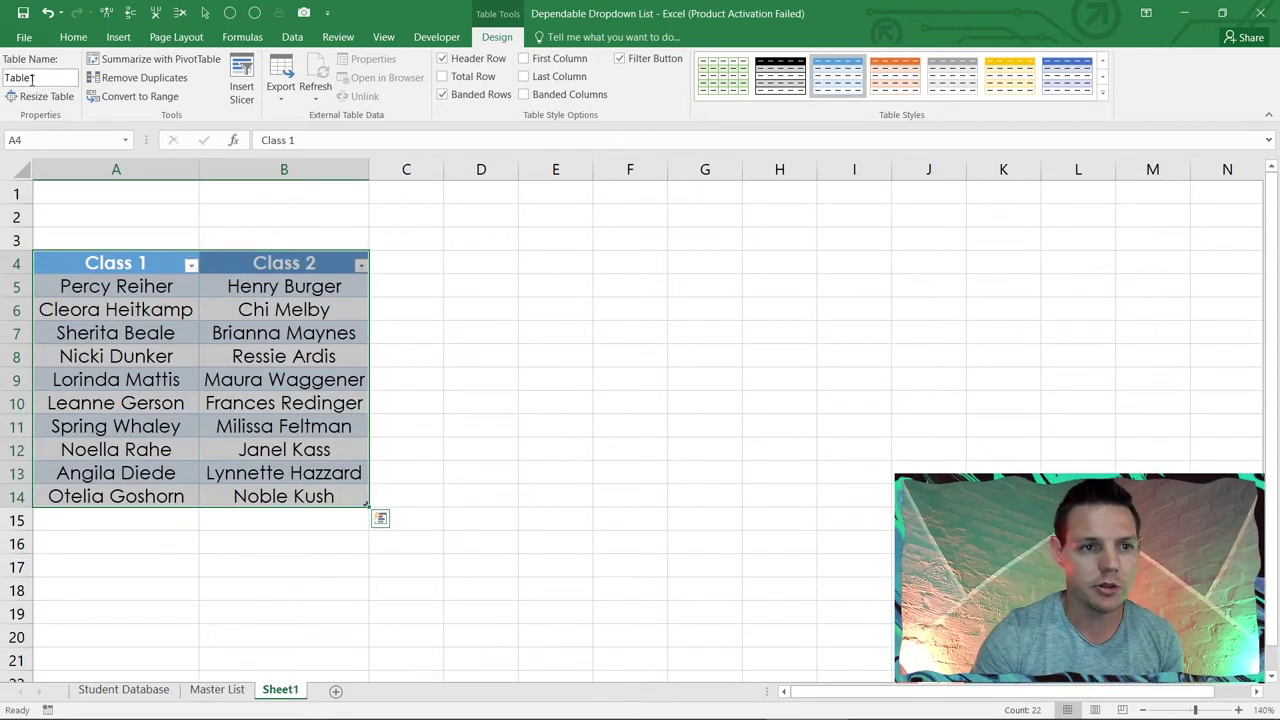
pyautogui.click(40, 77)
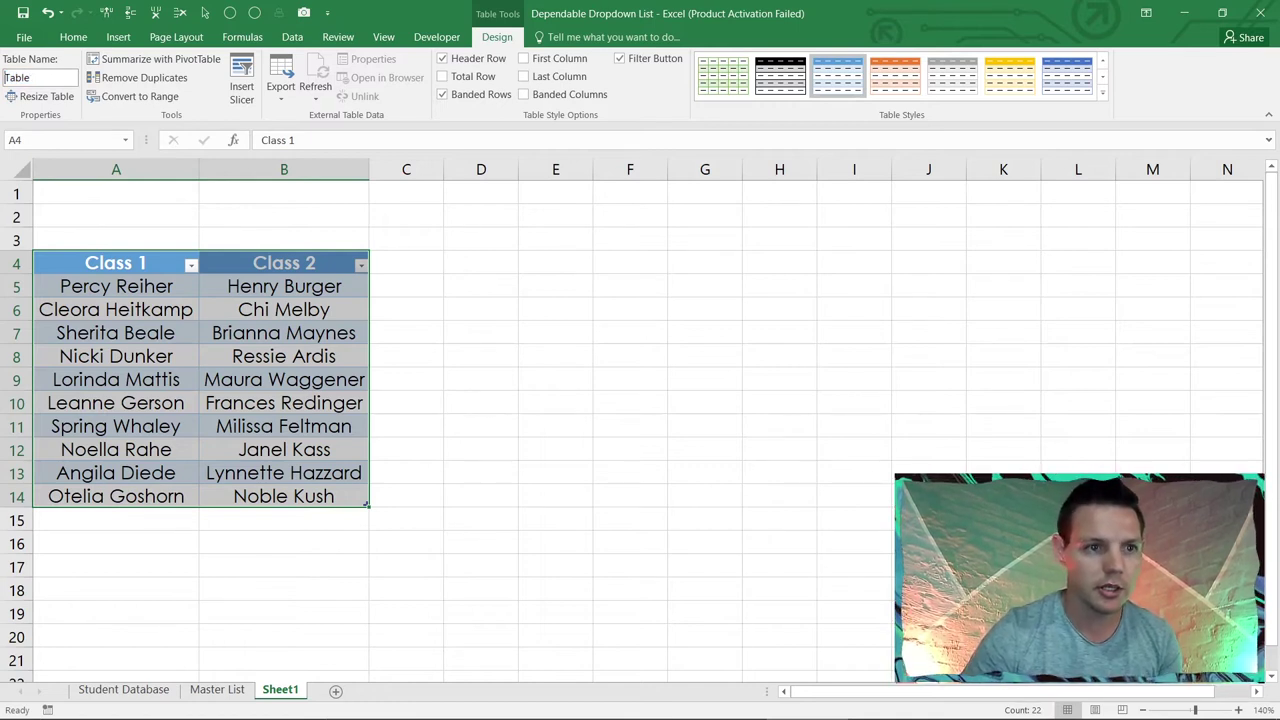
pyautogui.write('Split')
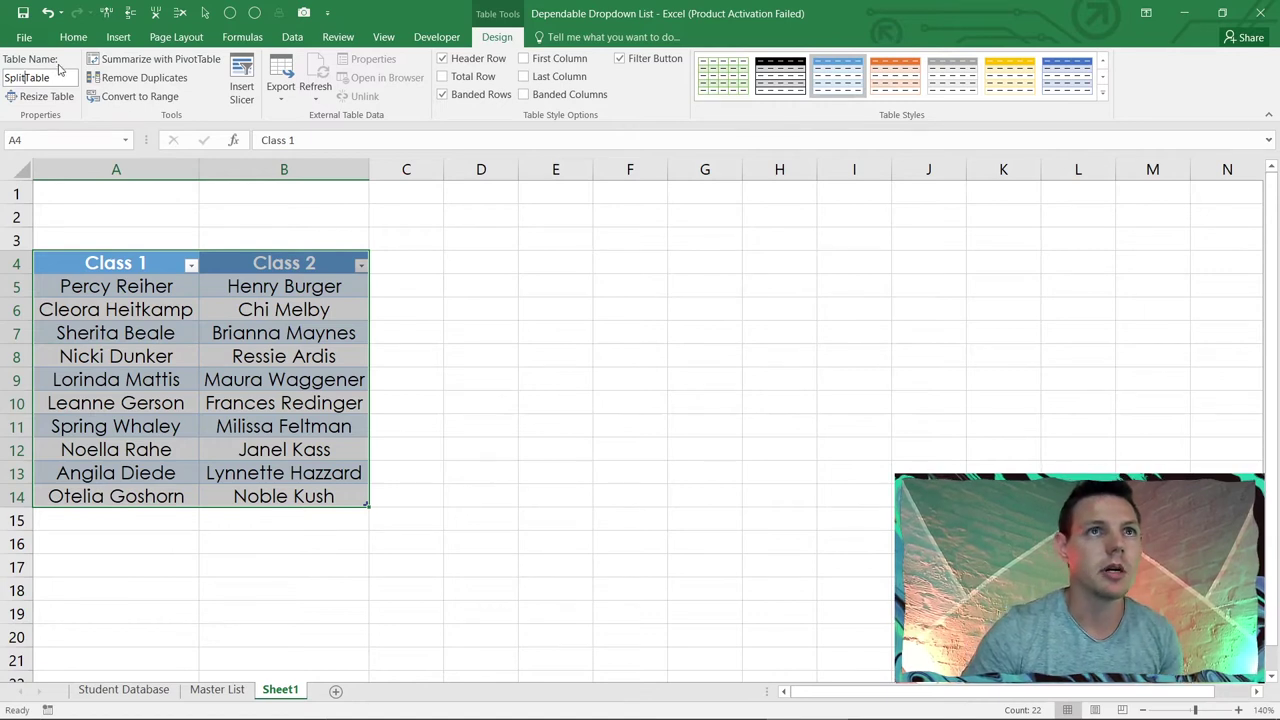
pyautogui.press('Return')
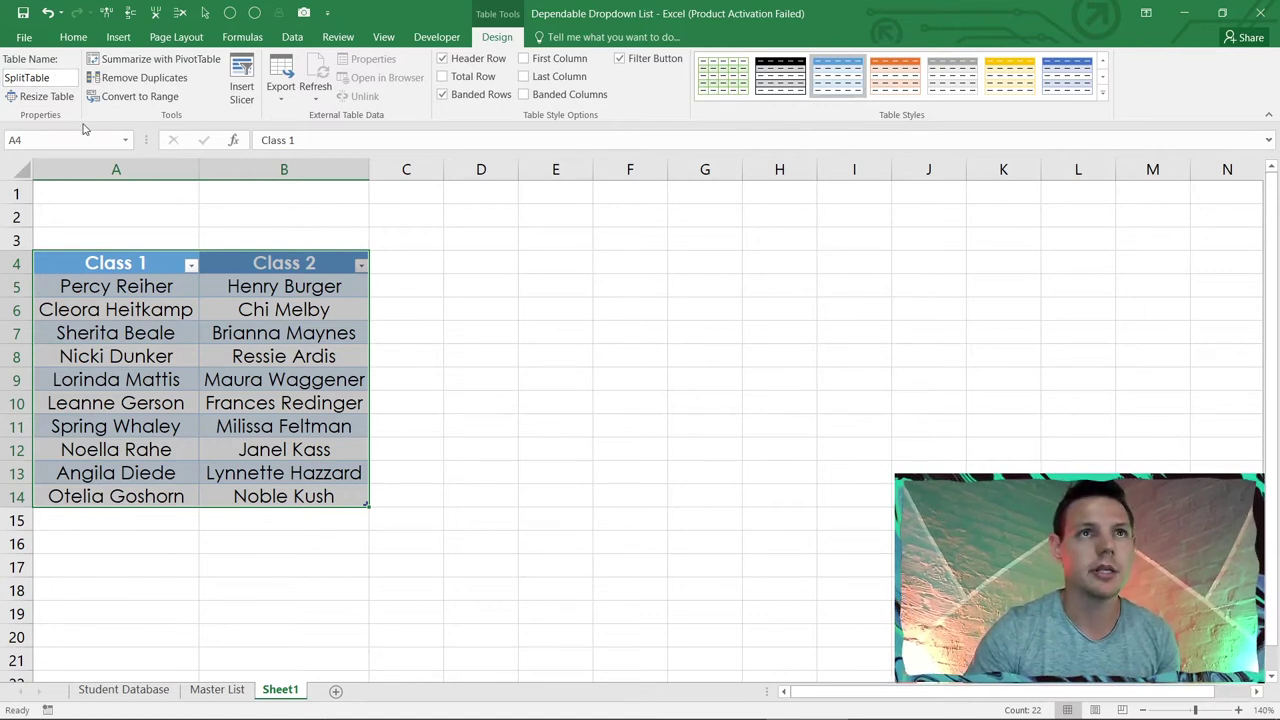
pyautogui.click(94, 224)
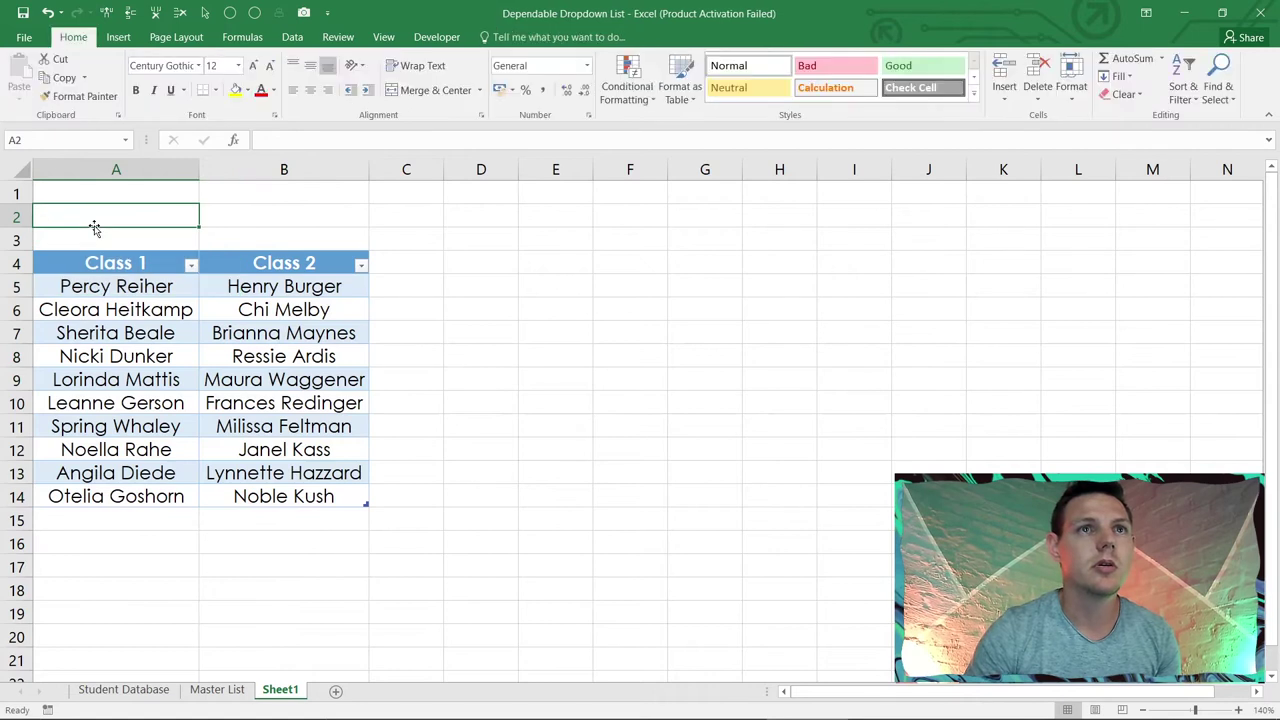
# Step: Using the Student Database sheet as reference, label cell D2 on Sheet1 "Select Class:" and fit column D to the label
pyautogui.click(81, 193)
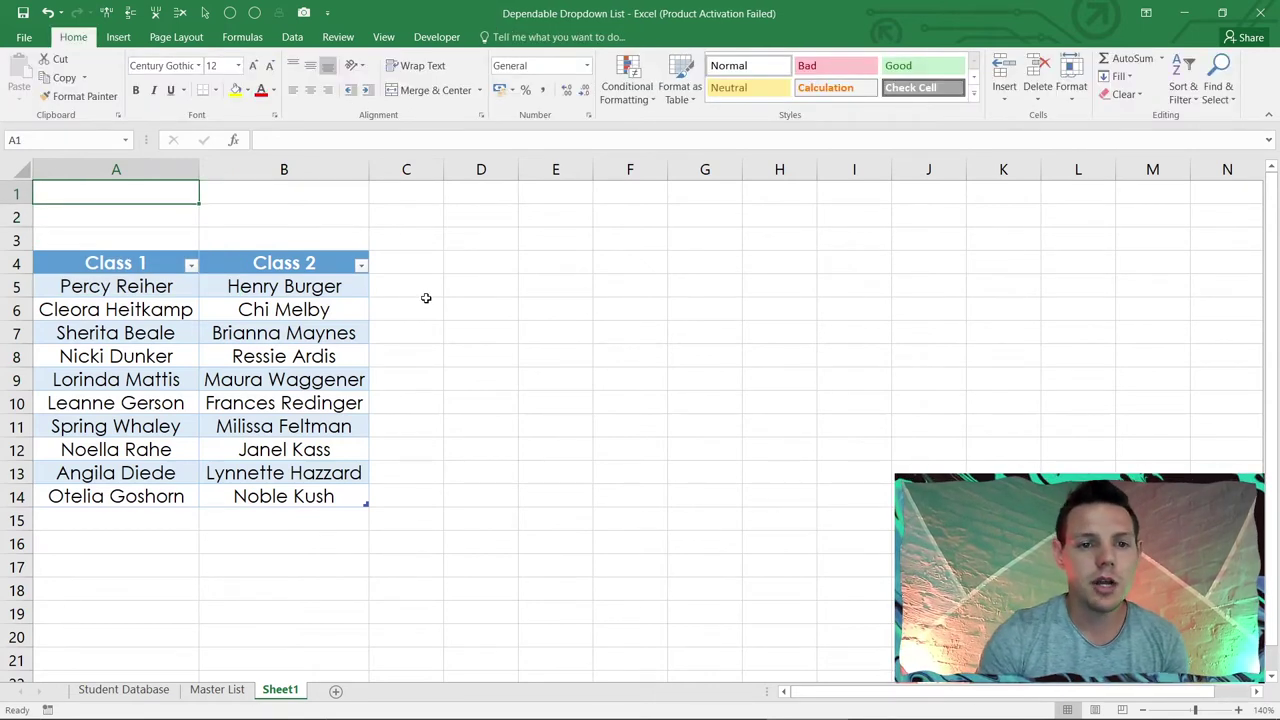
pyautogui.click(467, 263)
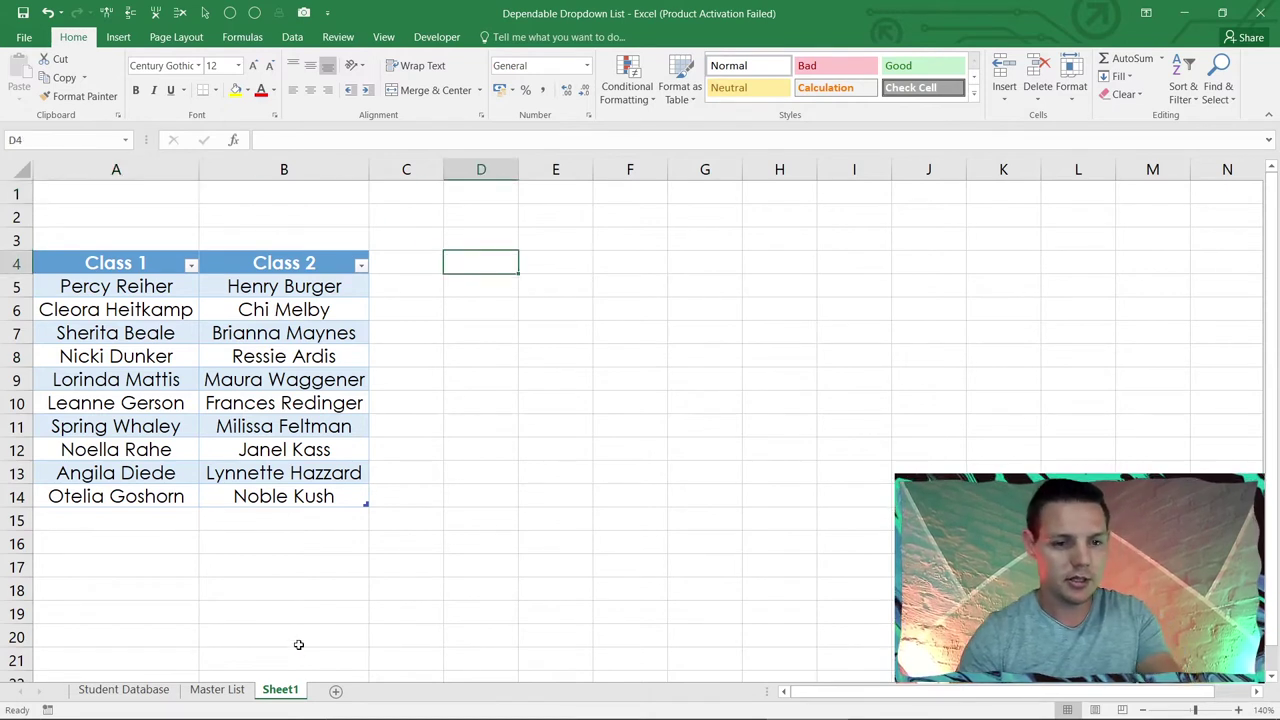
pyautogui.click(228, 690)
pyautogui.click(150, 691)
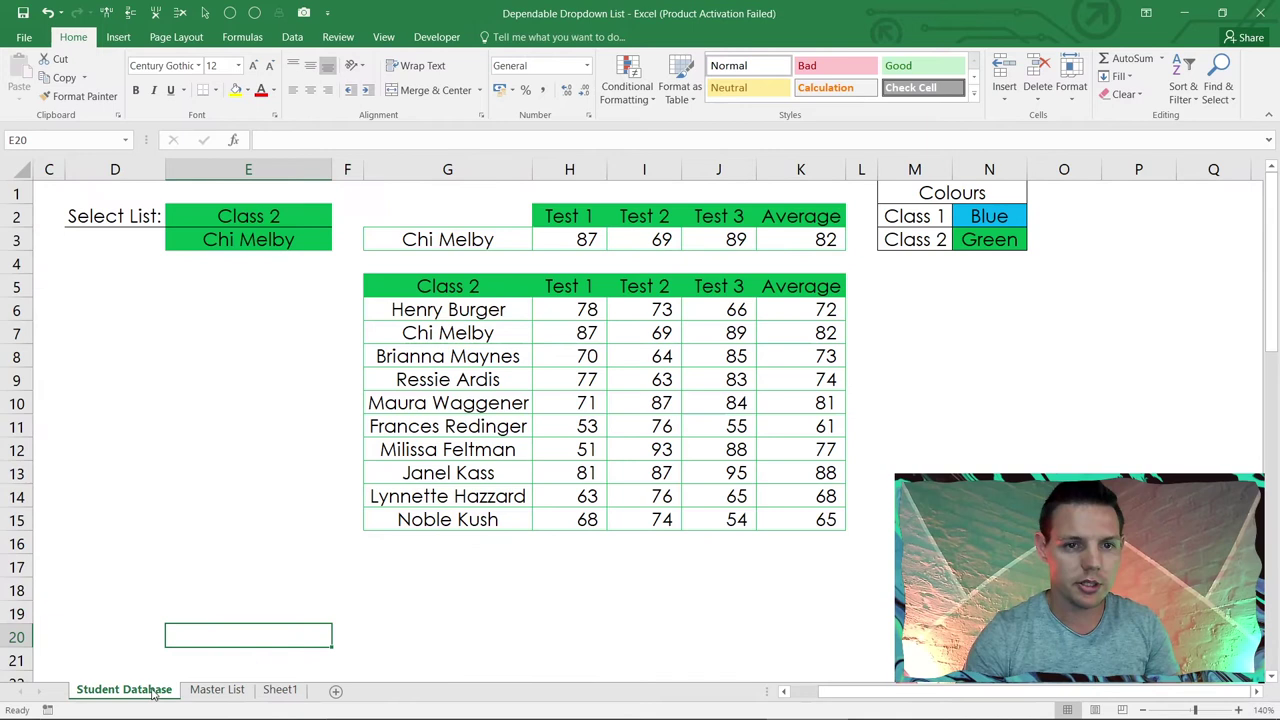
pyautogui.click(279, 690)
pyautogui.click(494, 216)
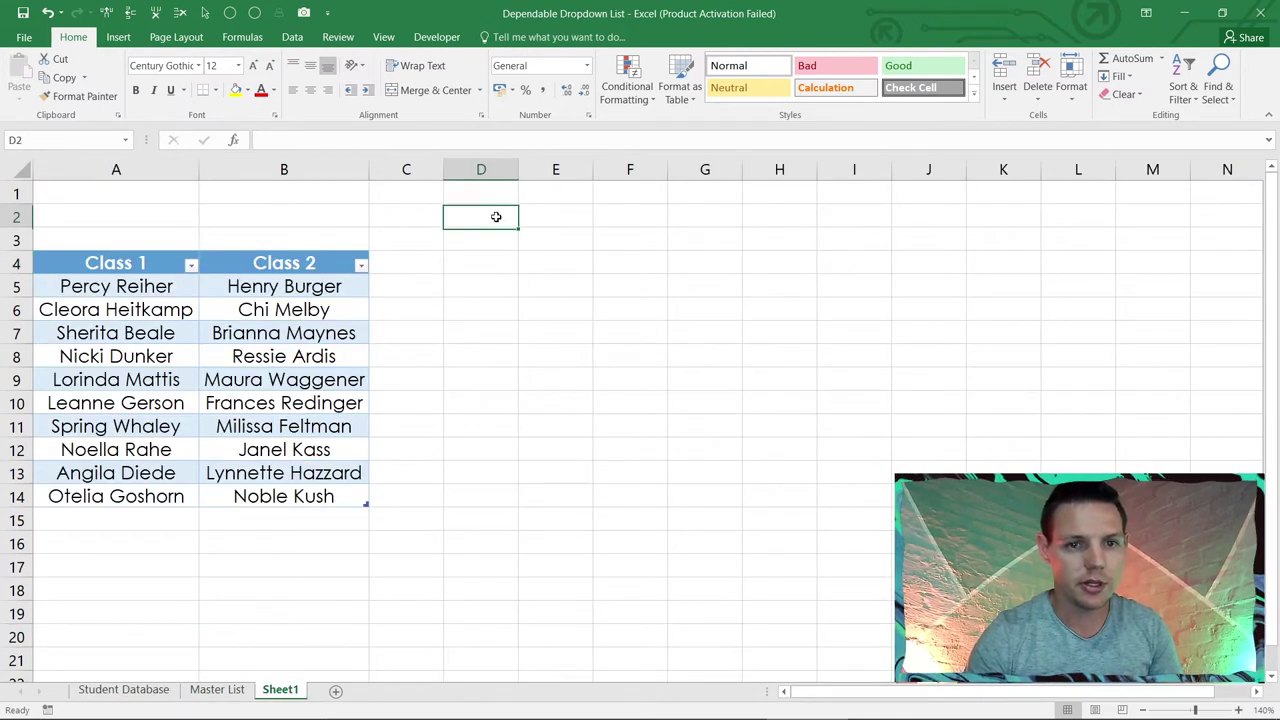
pyautogui.write('Sele')
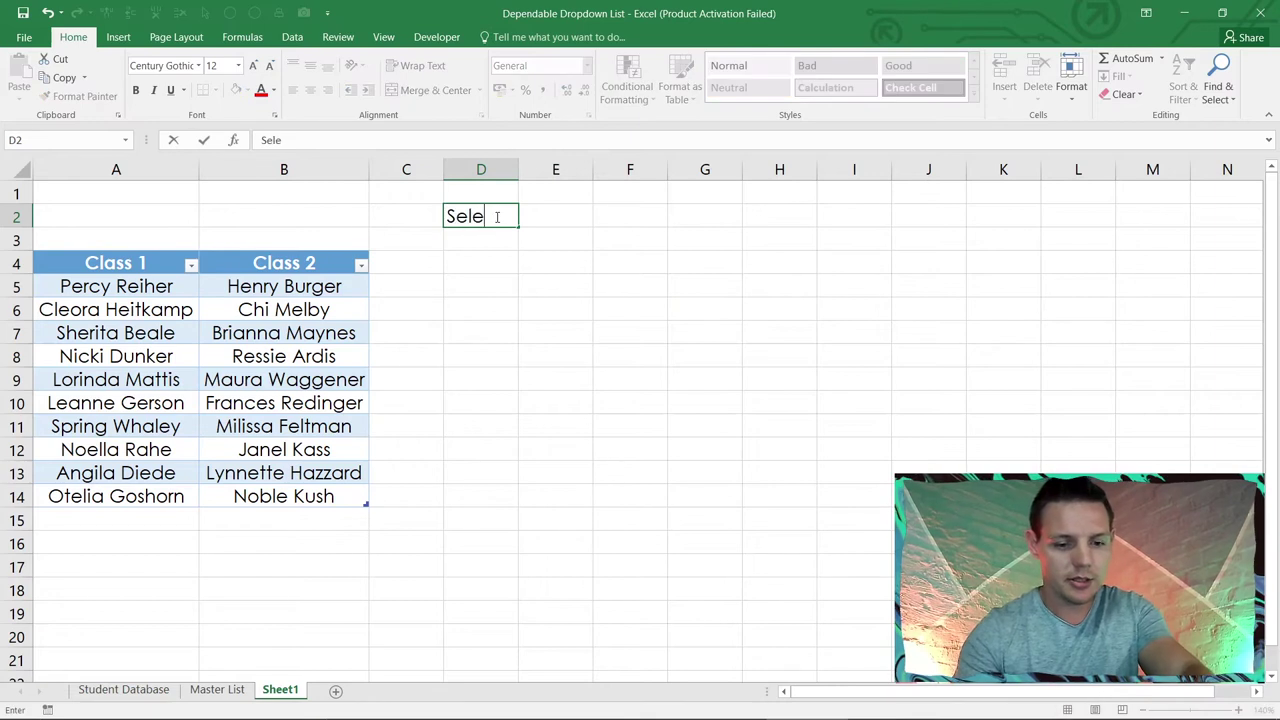
pyautogui.write('ct Class')
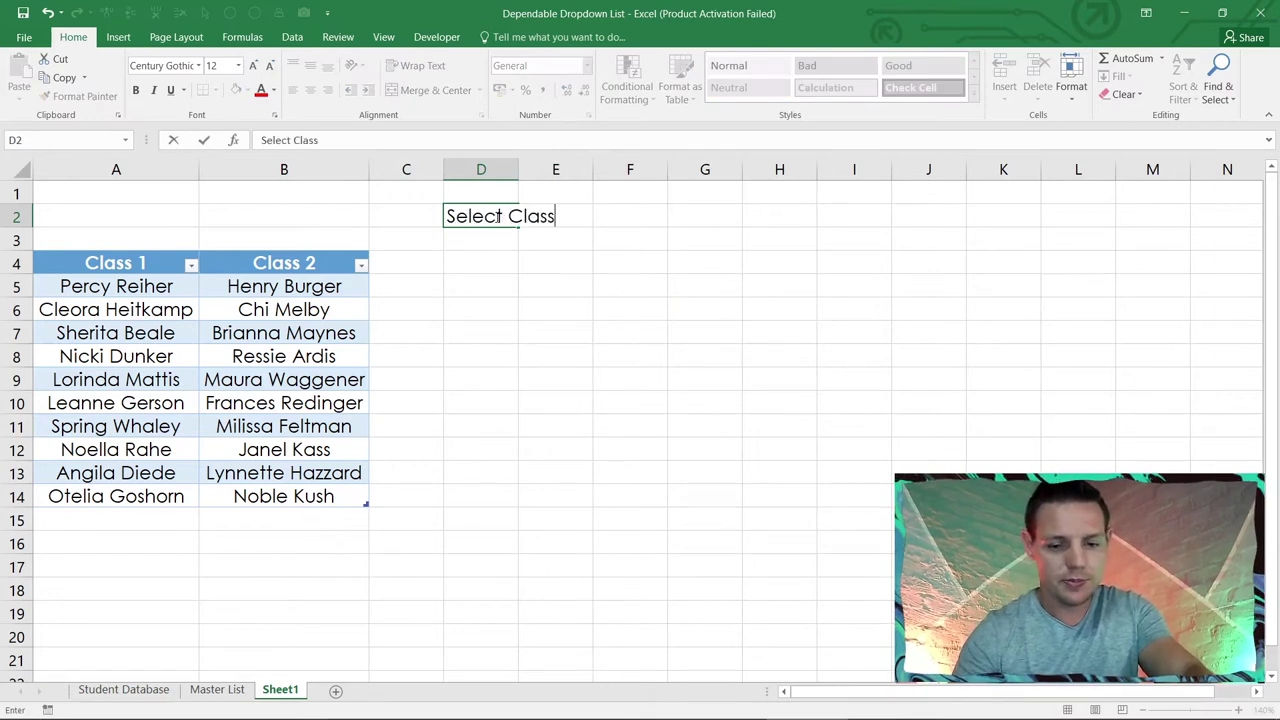
pyautogui.write(':')
pyautogui.click(548, 302)
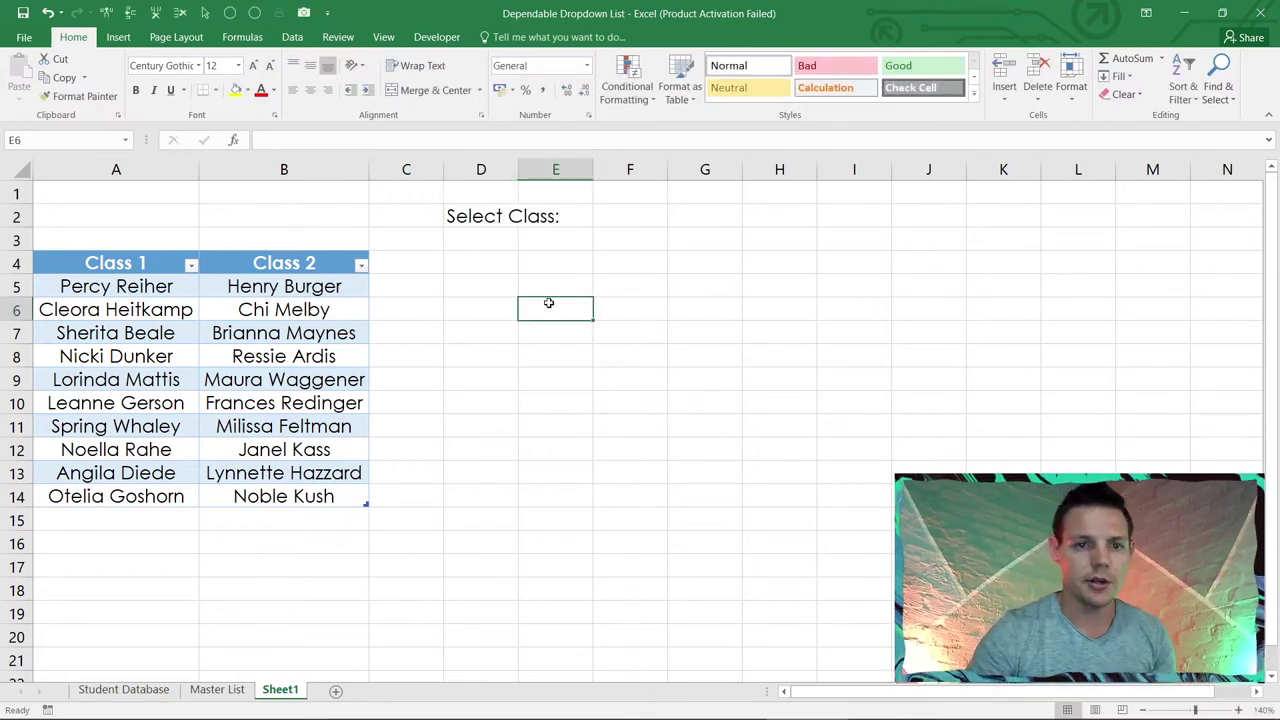
pyautogui.doubleClick(519, 169)
# Step: Add list data validation to cell E2 with the table headers =$A$4:$B$4 as the source
pyautogui.click(593, 212)
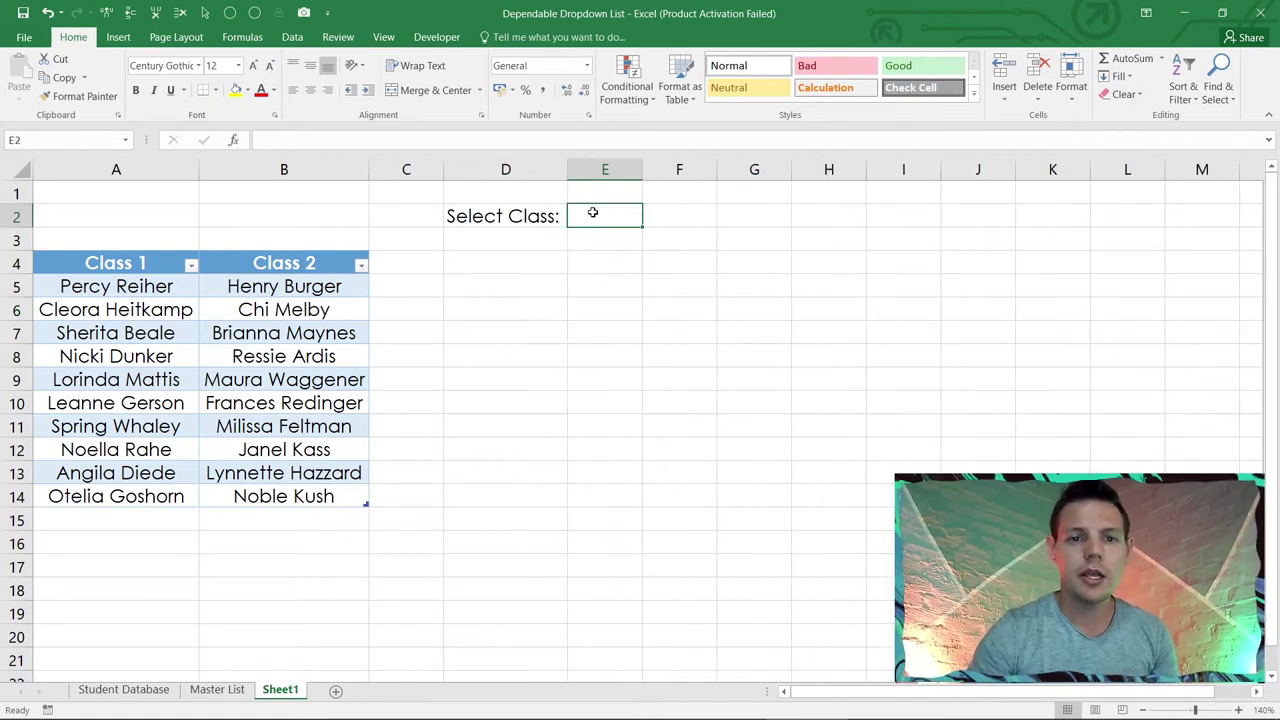
pyautogui.click(304, 43)
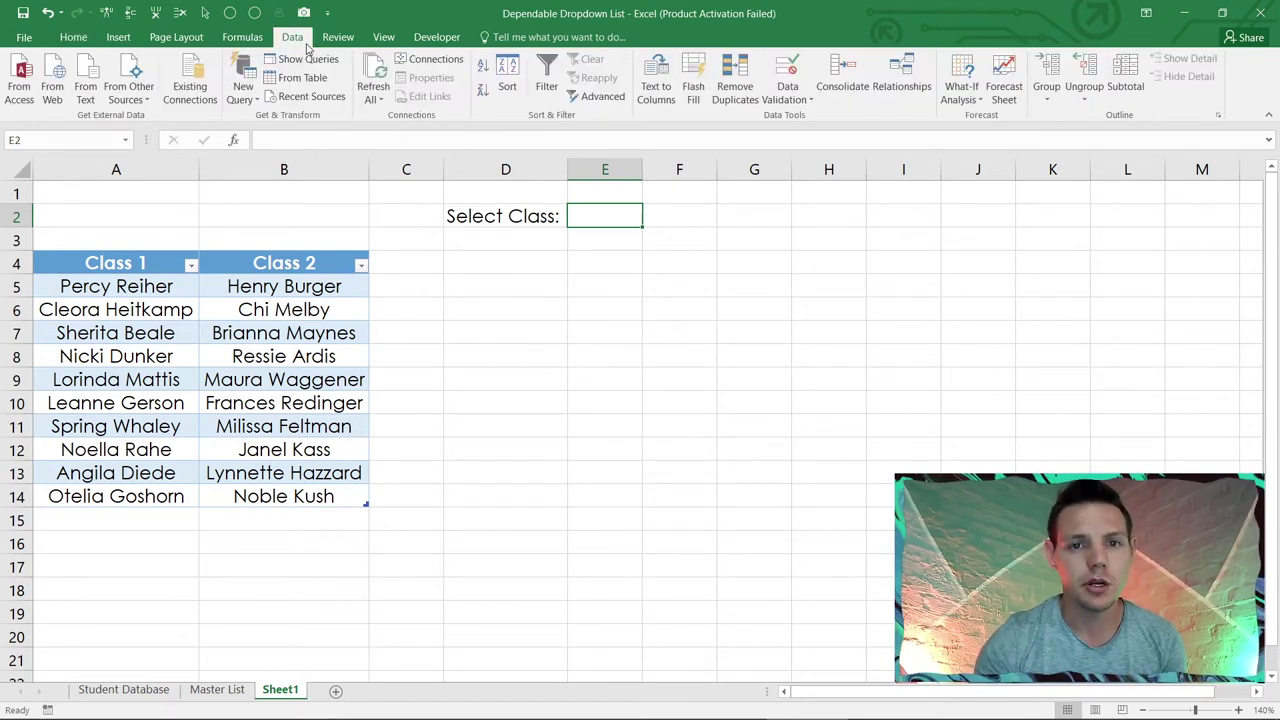
pyautogui.click(775, 80)
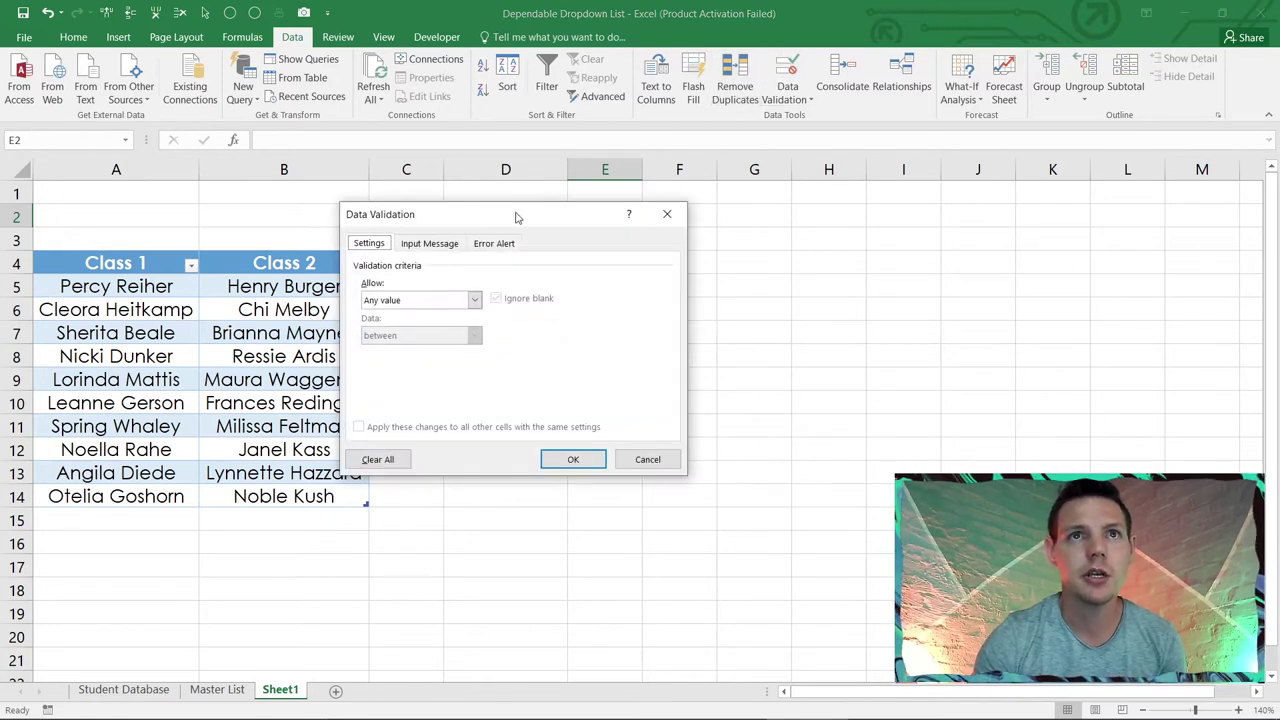
pyautogui.click(474, 300)
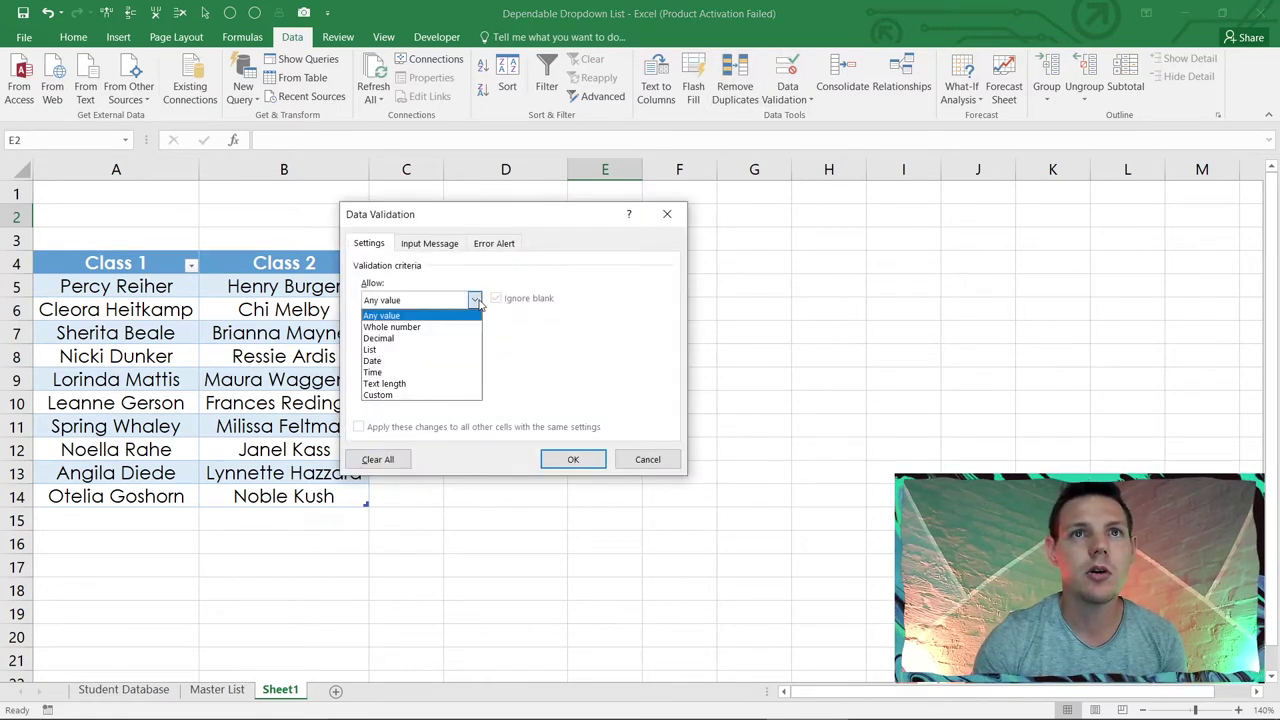
pyautogui.click(448, 350)
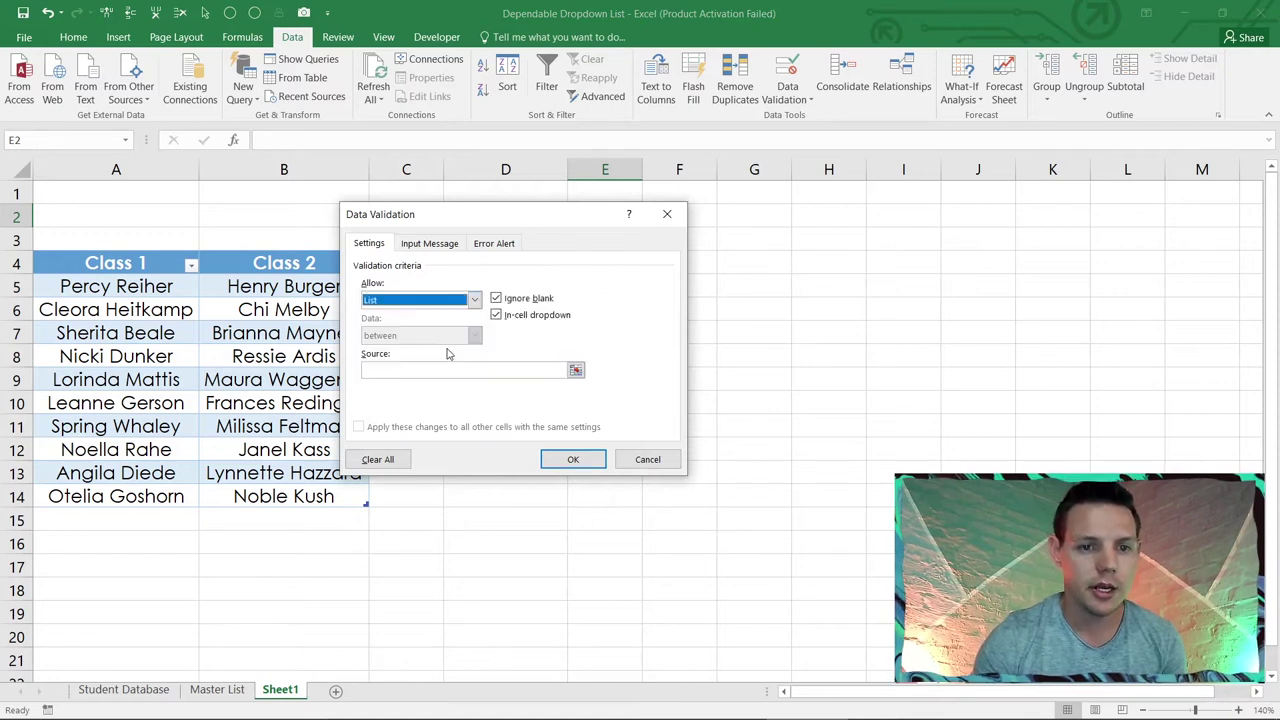
pyautogui.click(449, 368)
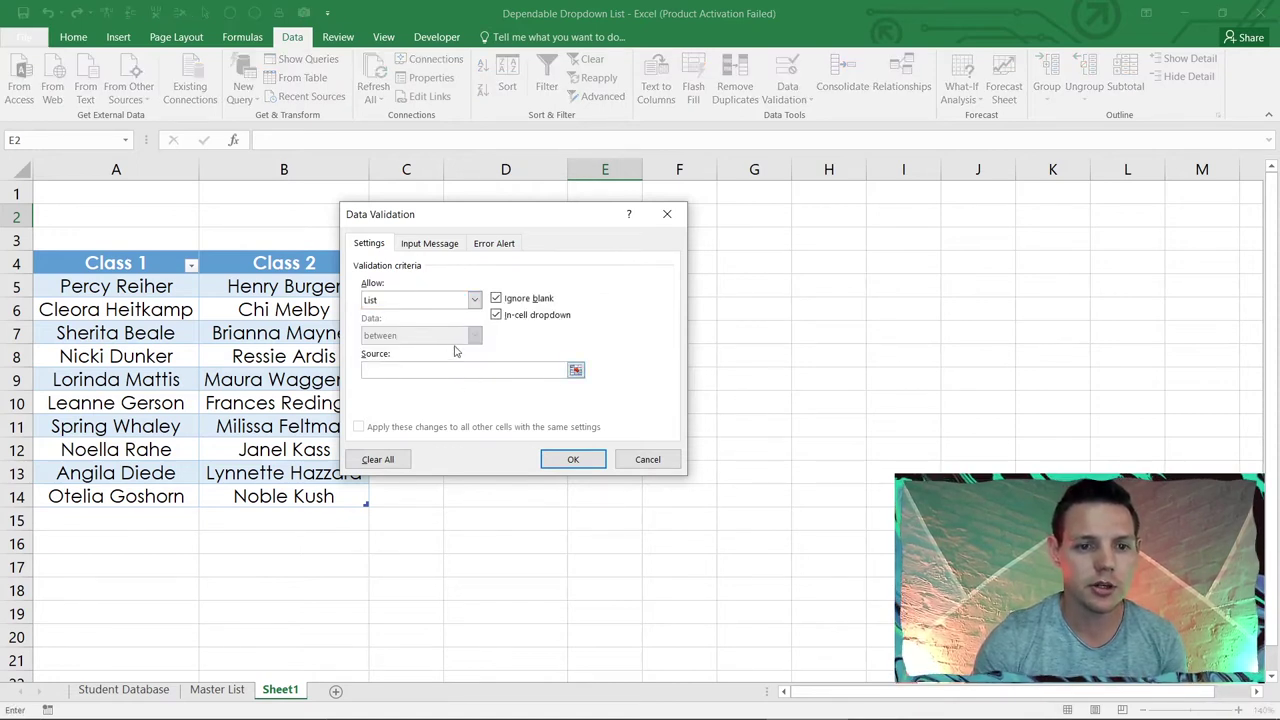
pyautogui.moveTo(131, 259); pyautogui.dragTo(220, 262)
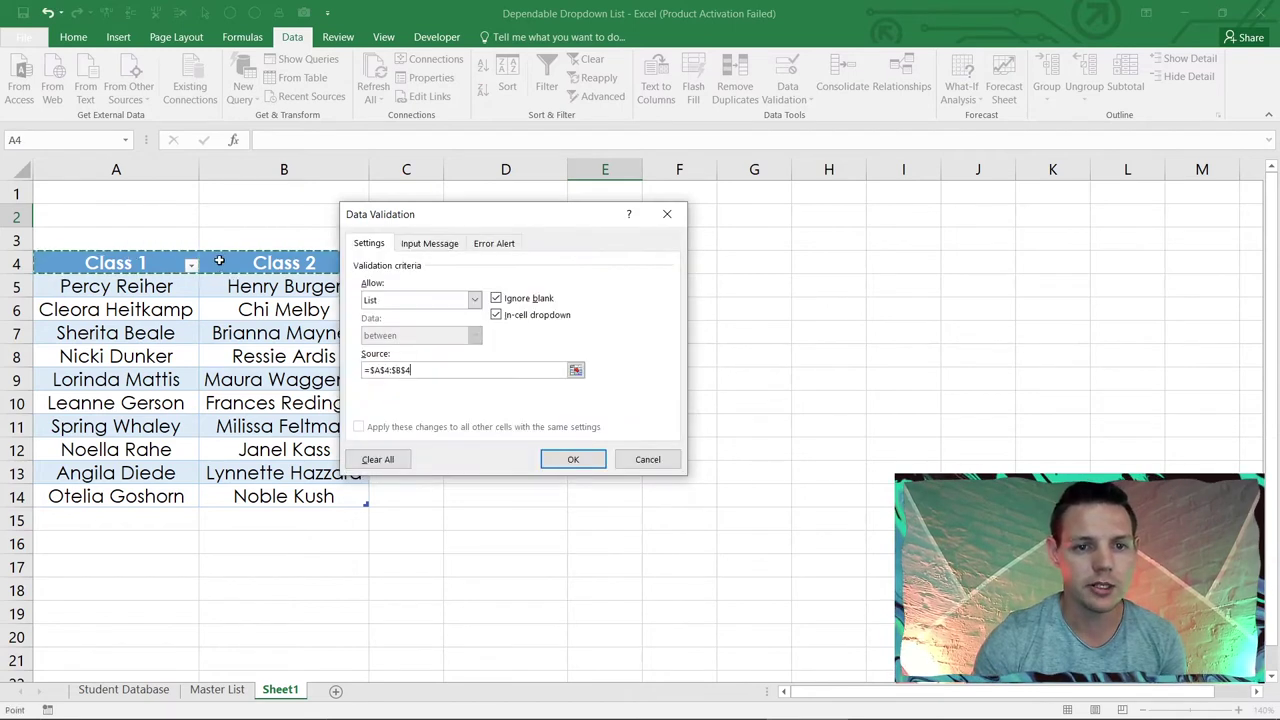
pyautogui.click(573, 459)
pyautogui.click(595, 300)
# Step: Try both entries of the E2 dropdown, Class 1 and Class 2, and leave Class 2 selected
pyautogui.click(602, 210)
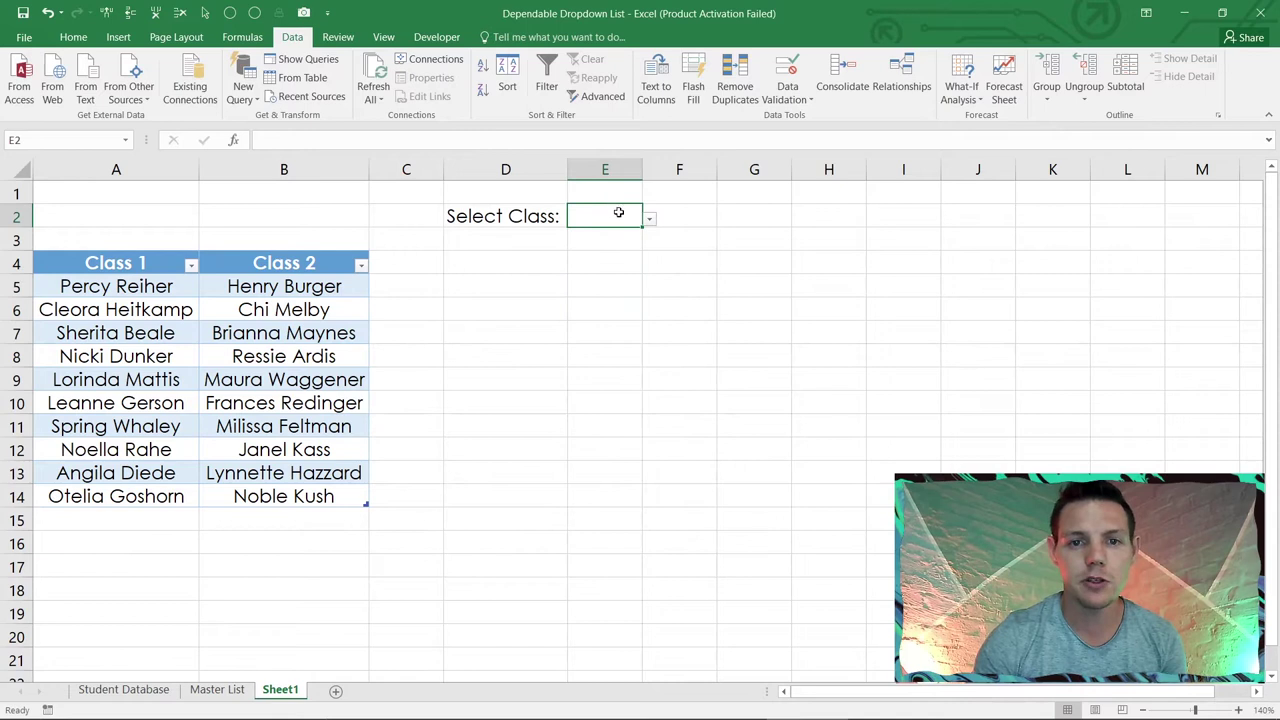
pyautogui.click(650, 219)
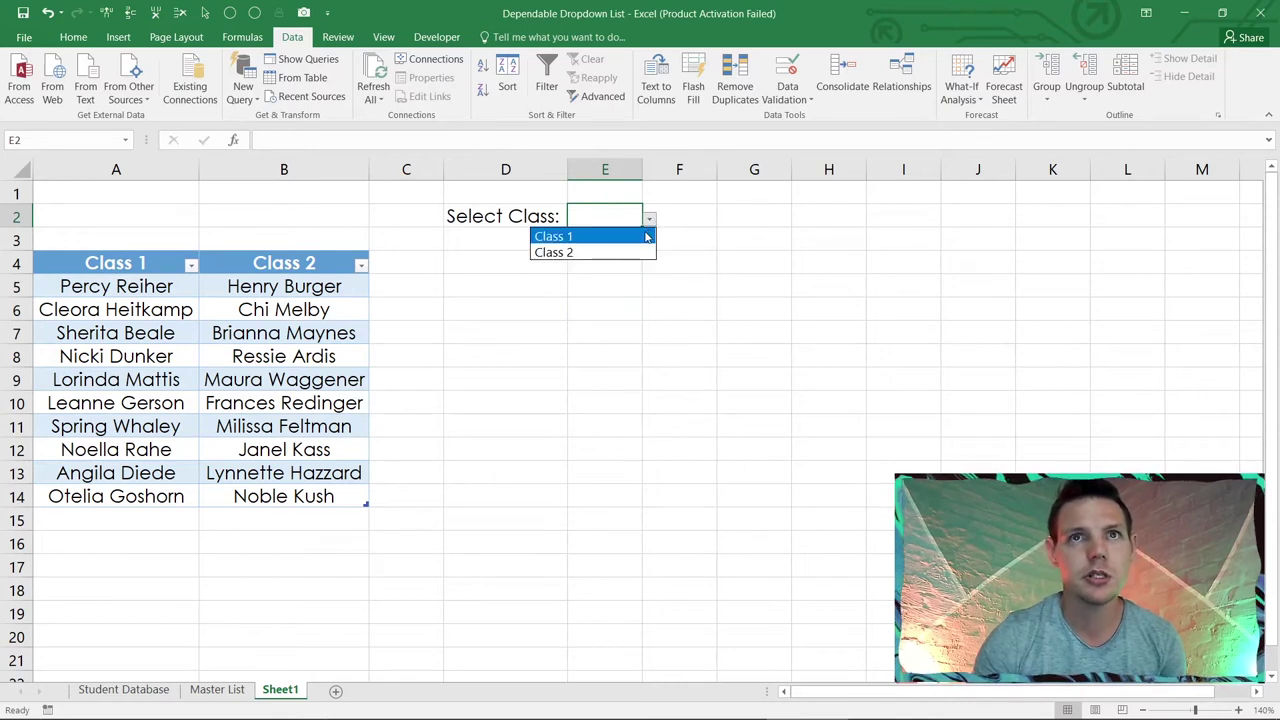
pyautogui.click(647, 236)
pyautogui.click(650, 219)
pyautogui.click(640, 252)
pyautogui.click(693, 311)
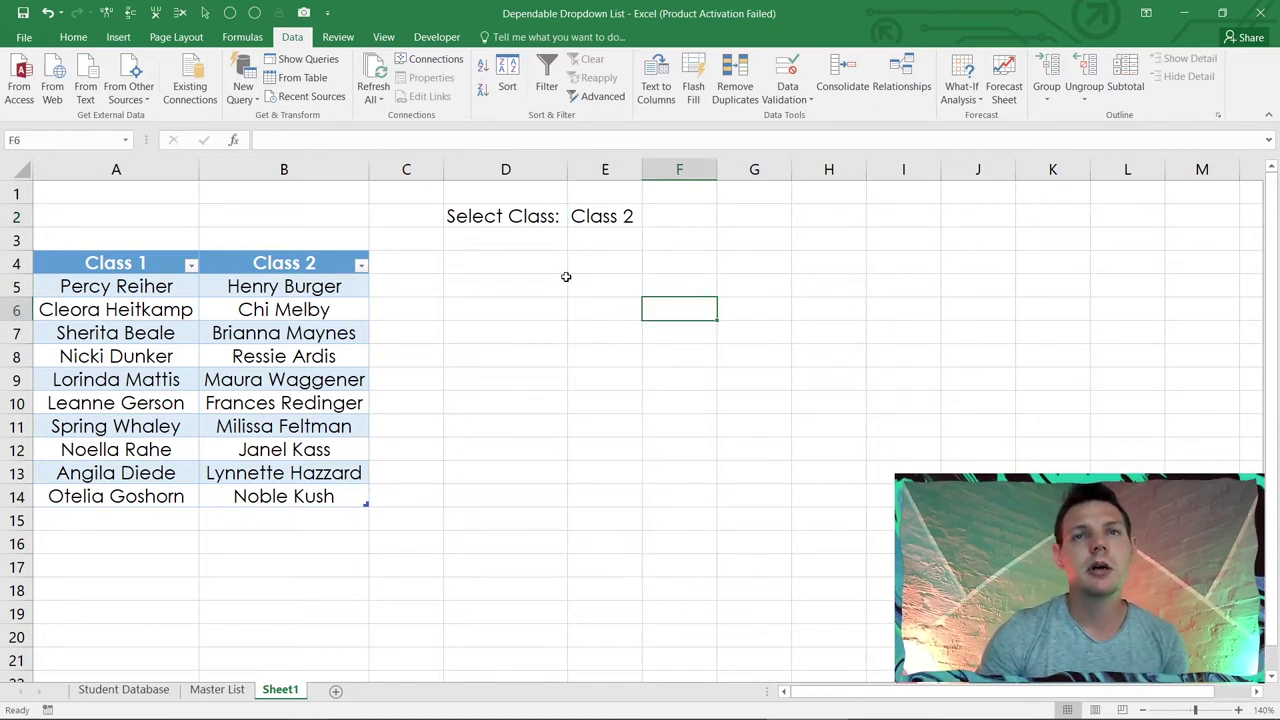
# Step: Fill the Class 2 table header in B4 with the standard green colour
pyautogui.click(600, 222)
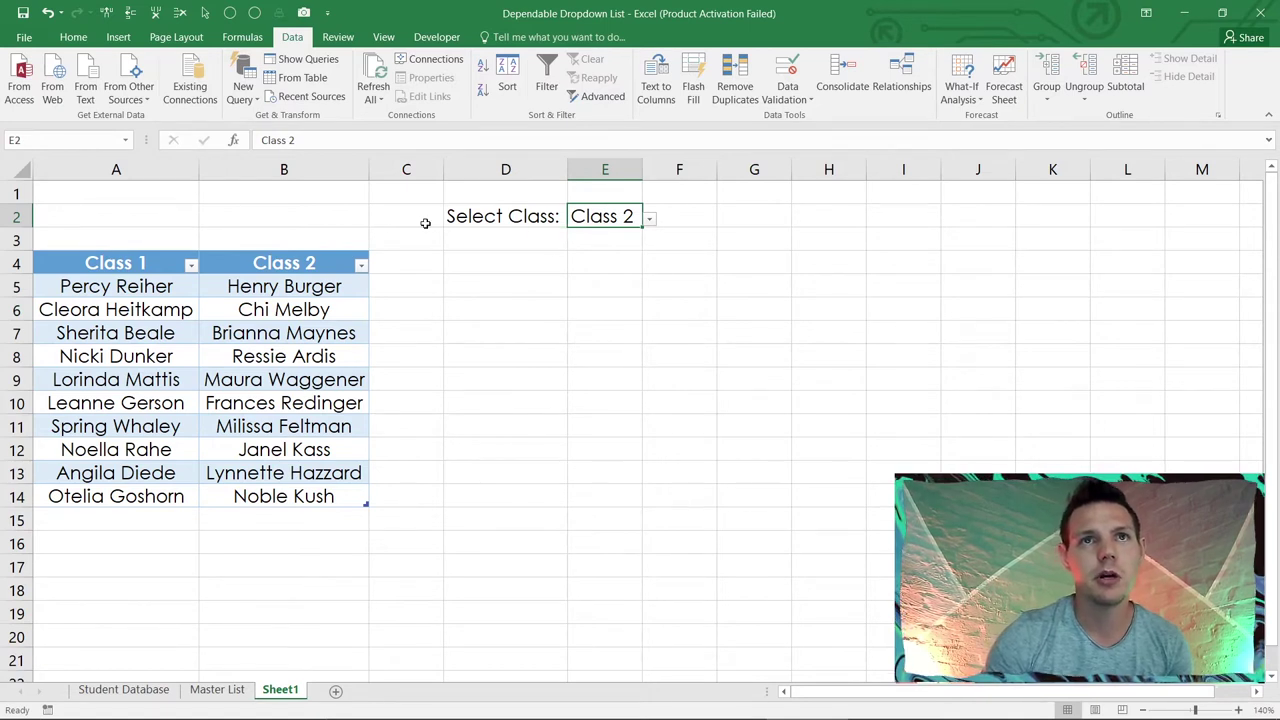
pyautogui.click(156, 258)
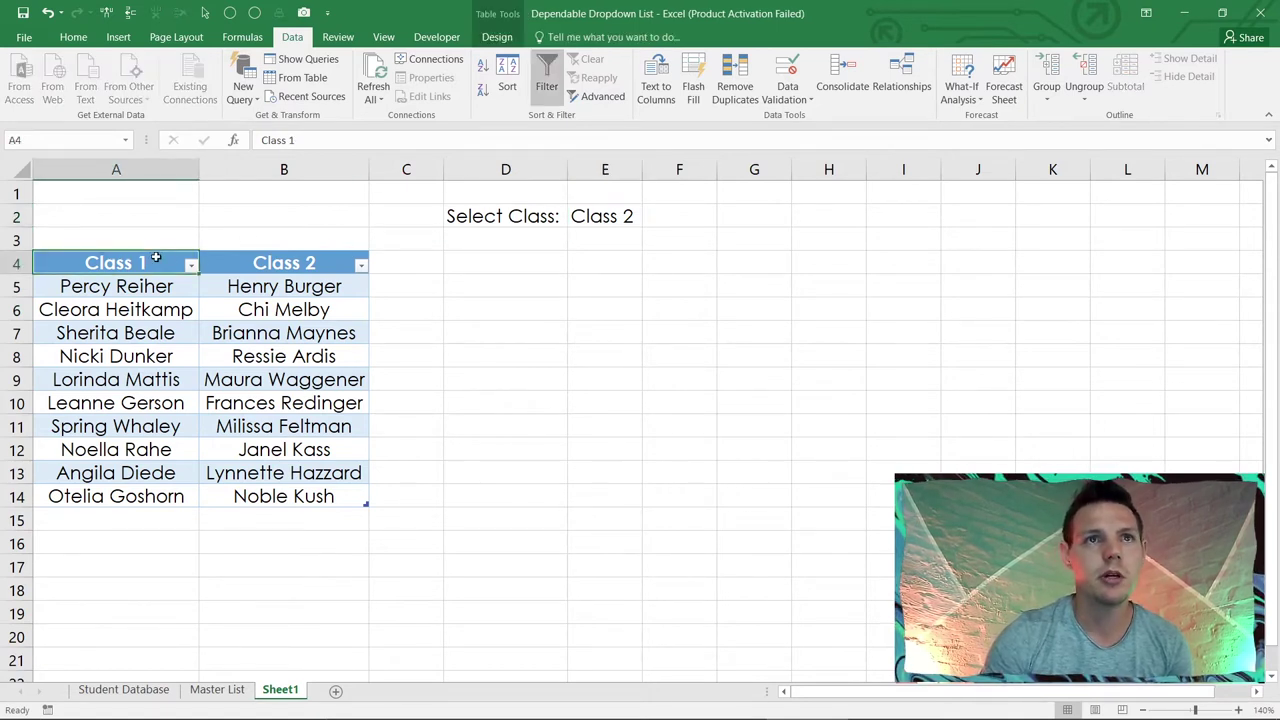
pyautogui.click(239, 263)
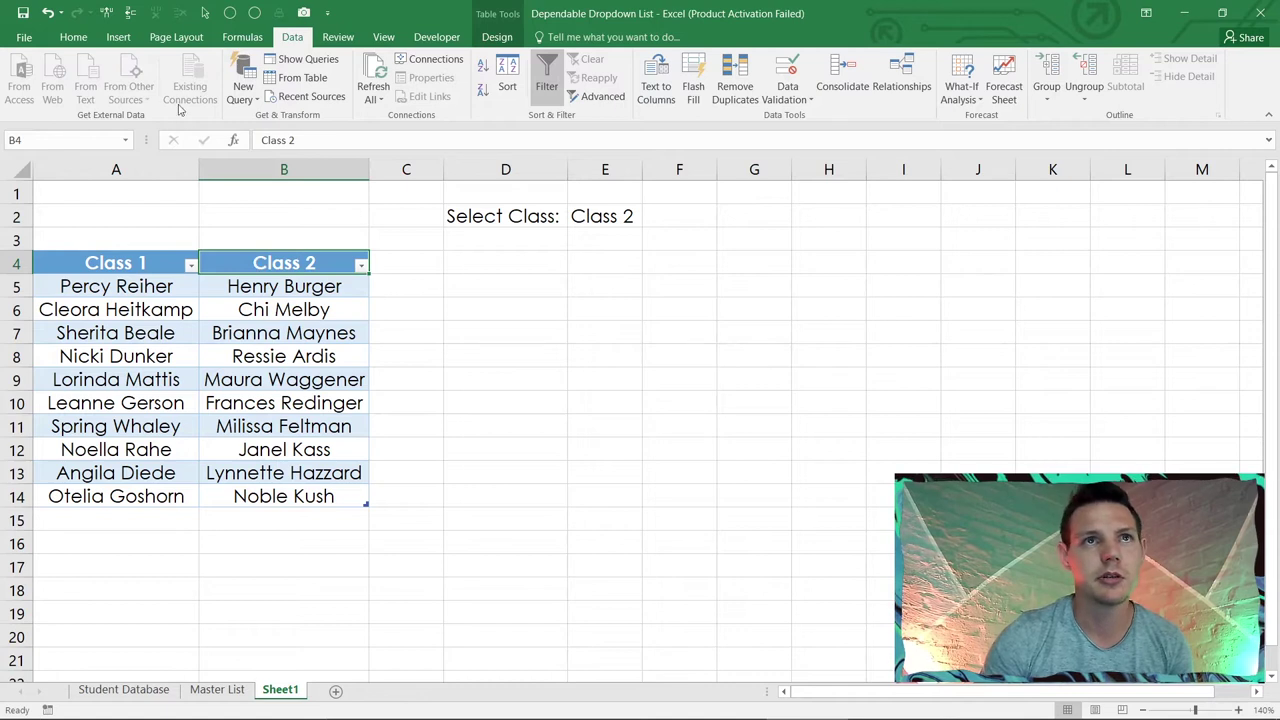
pyautogui.click(75, 38)
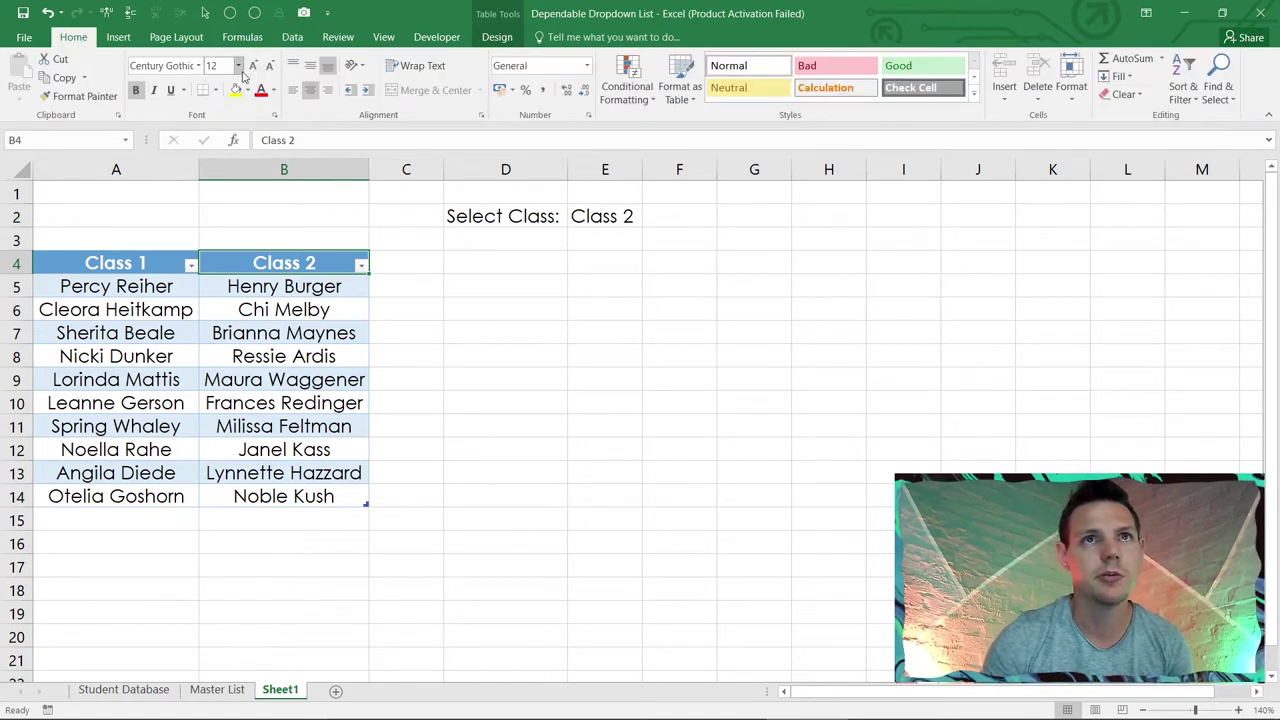
pyautogui.click(250, 90)
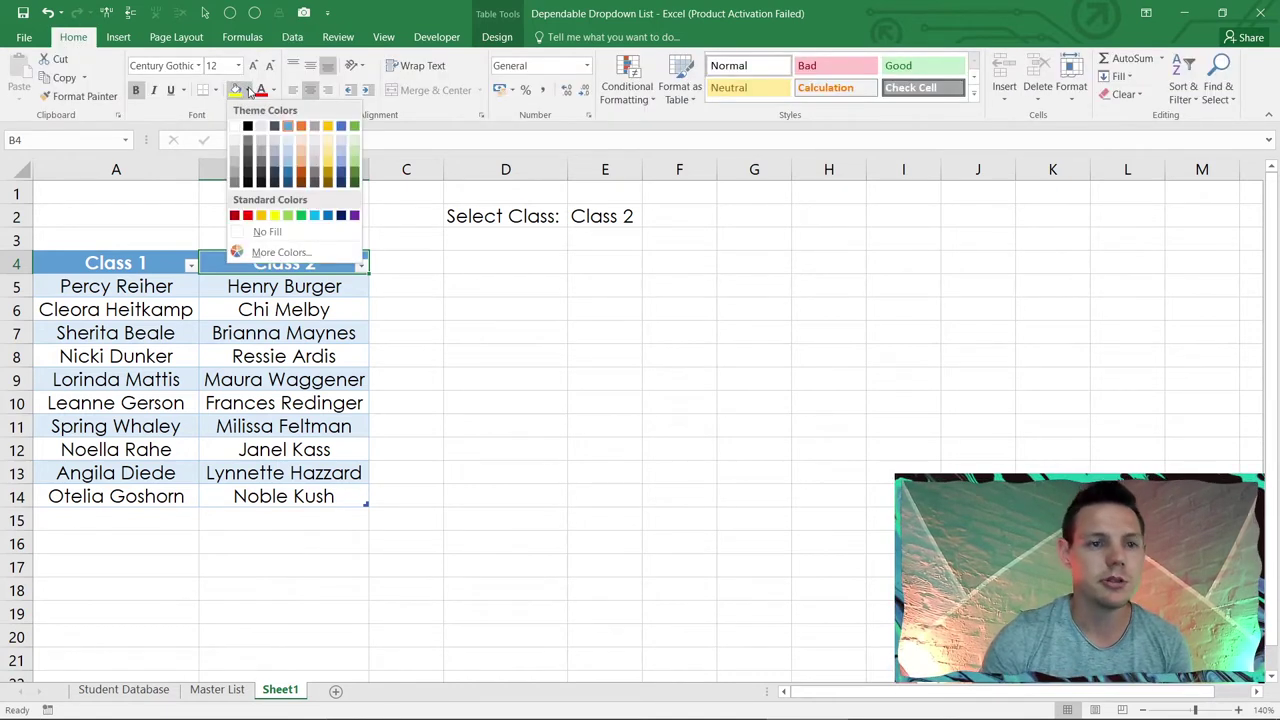
pyautogui.click(301, 214)
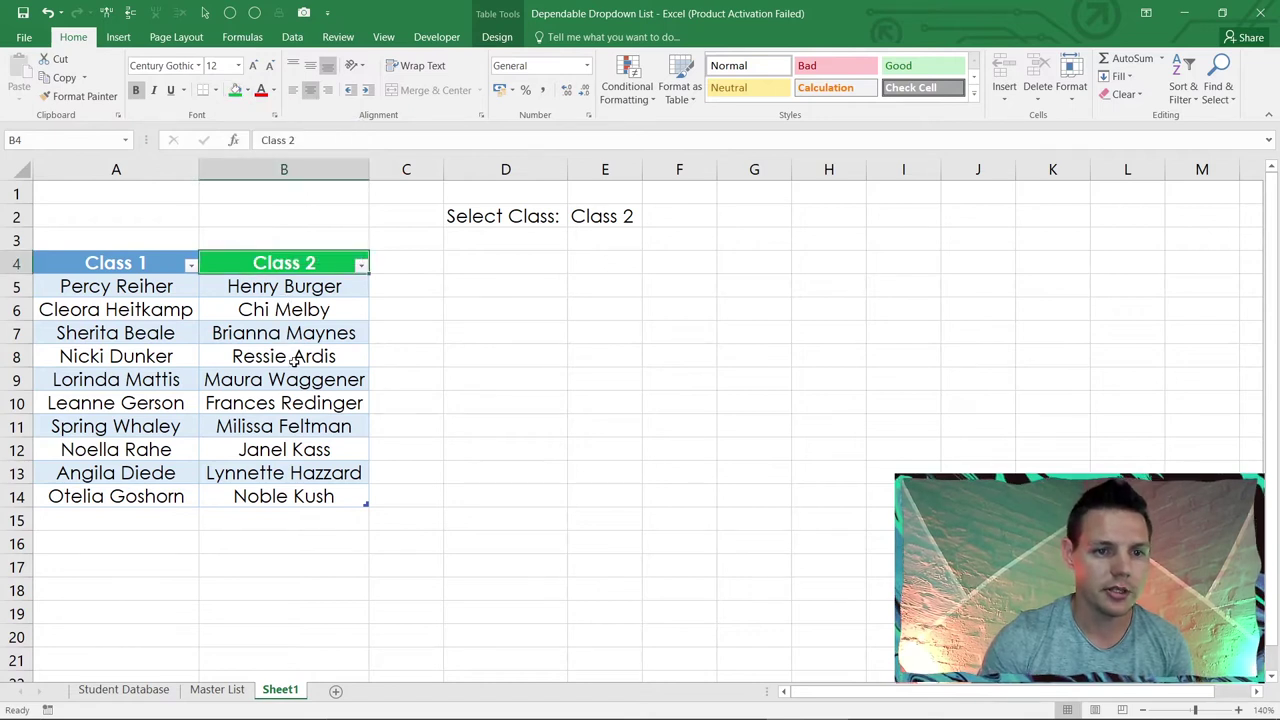
pyautogui.click(430, 354)
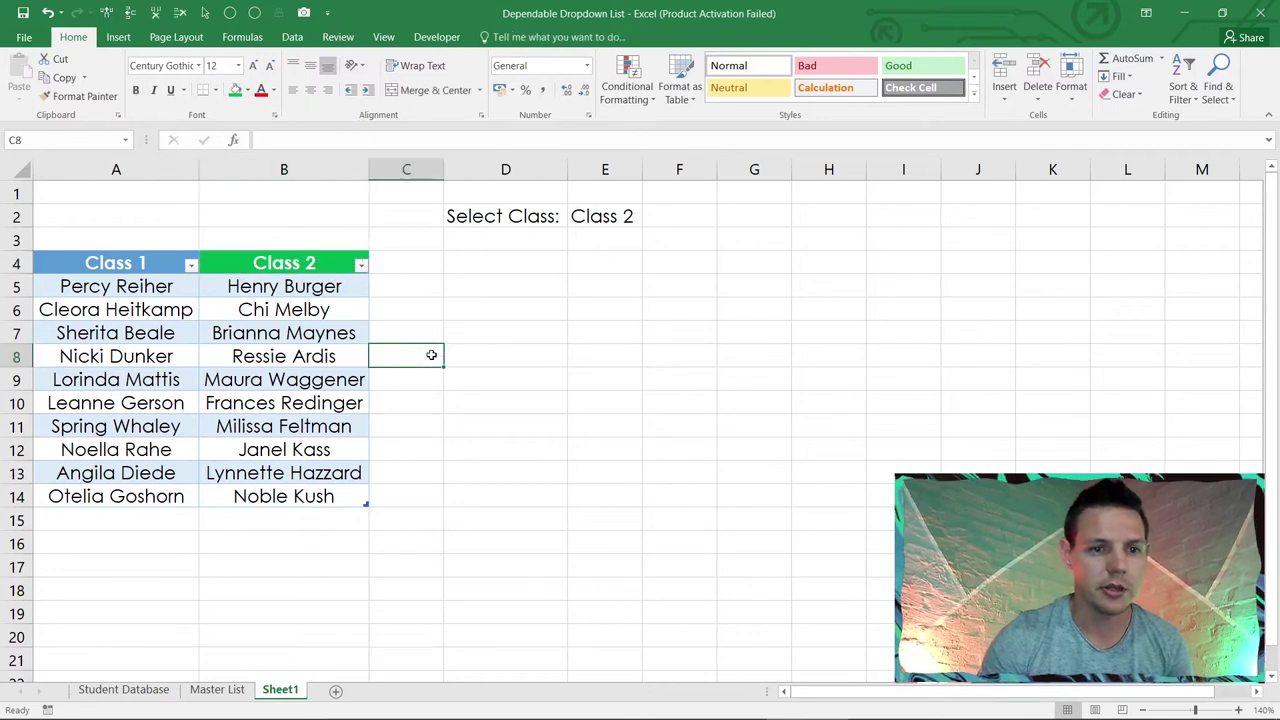
pyautogui.click(144, 260)
pyautogui.click(412, 330)
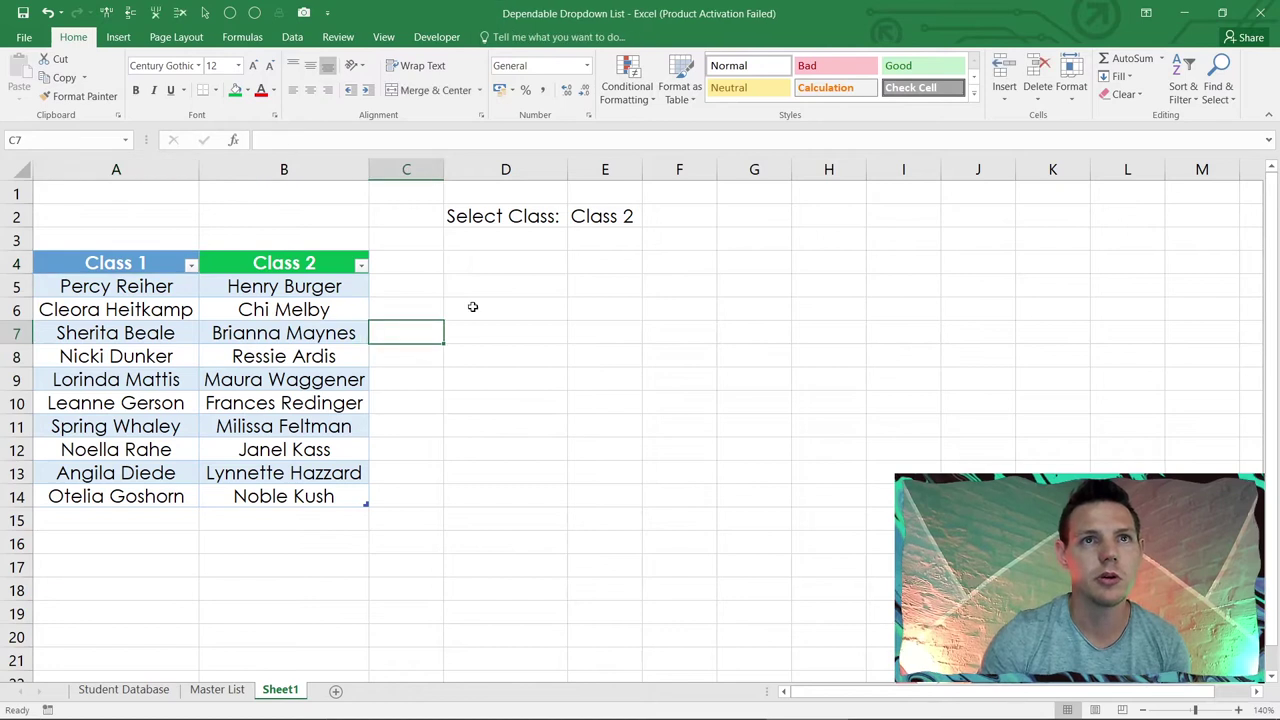
# Step: Start a new conditional formatting rule for cell E2 with the rule type Format only cells that contain
pyautogui.click(600, 216)
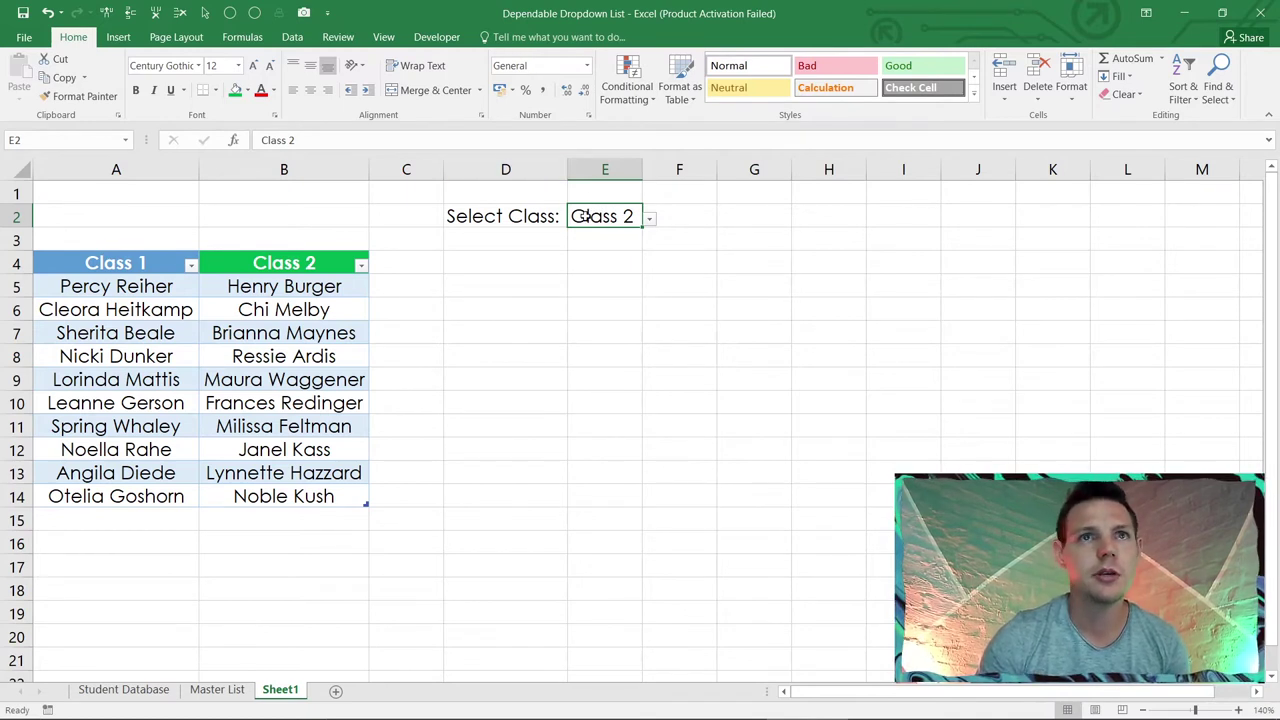
pyautogui.click(628, 90)
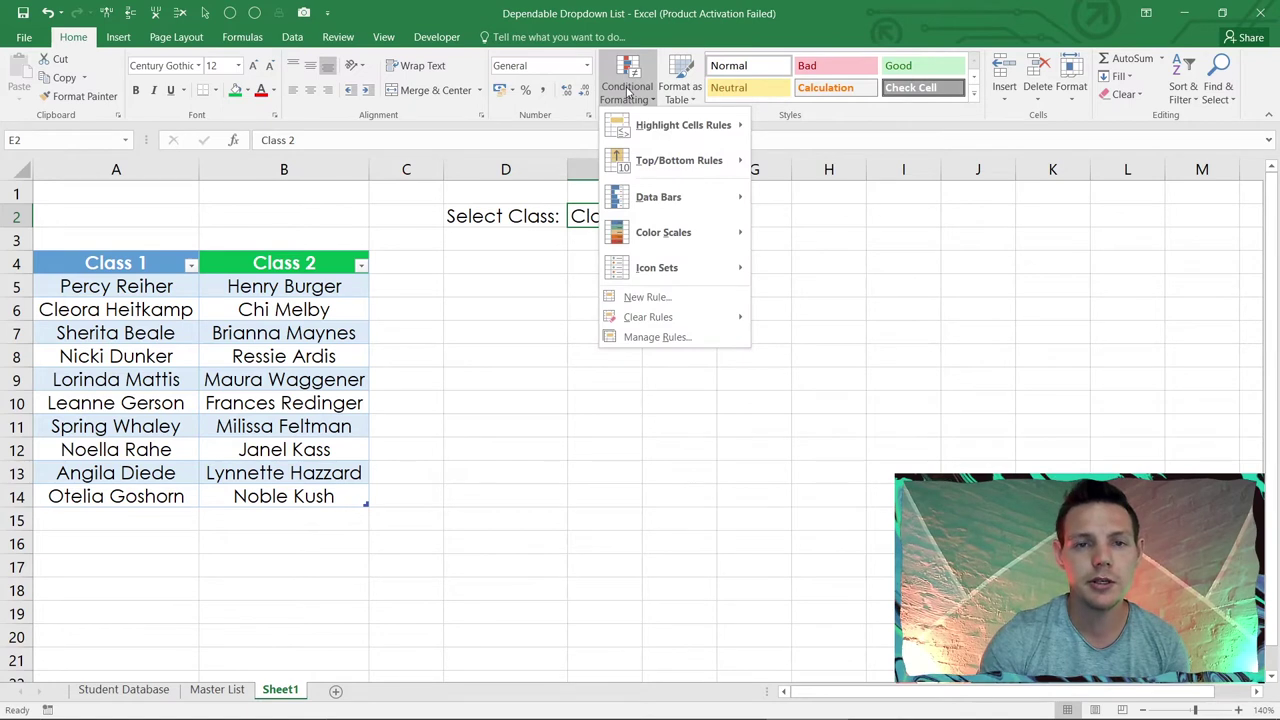
pyautogui.moveTo(670, 128)
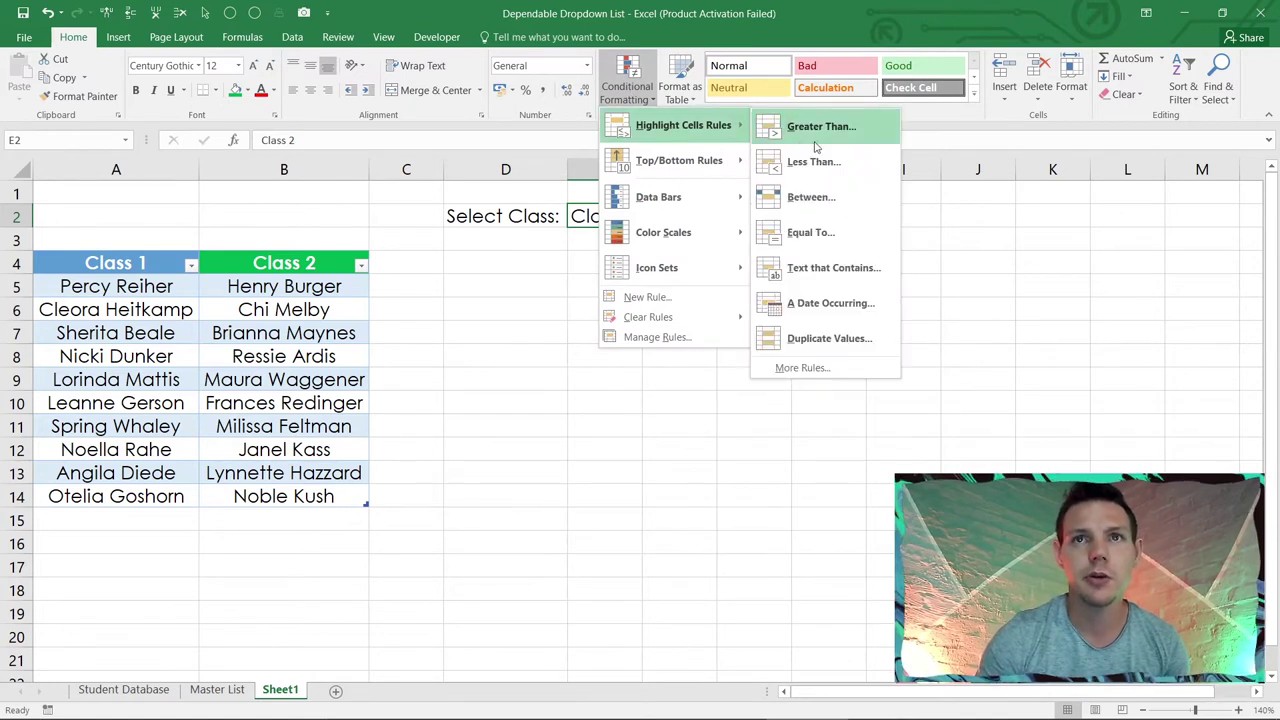
pyautogui.click(800, 368)
pyautogui.moveTo(532, 237); pyautogui.dragTo(673, 304)
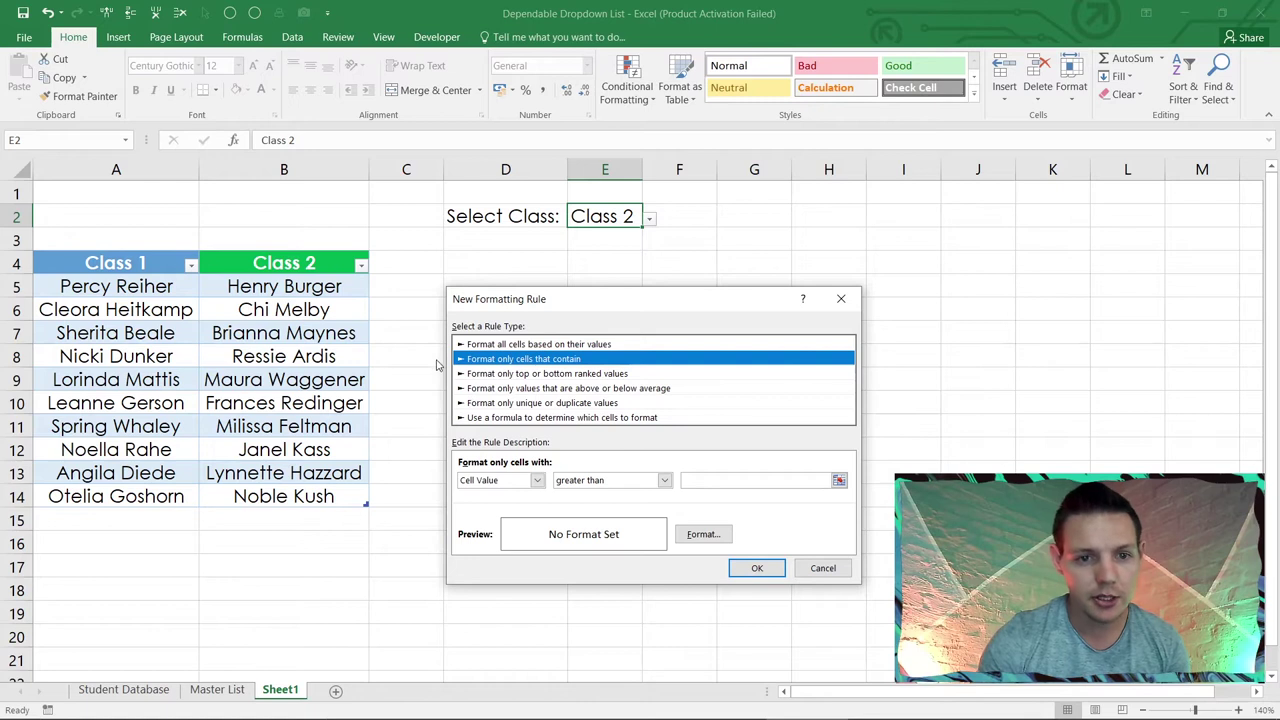
pyautogui.click(489, 403)
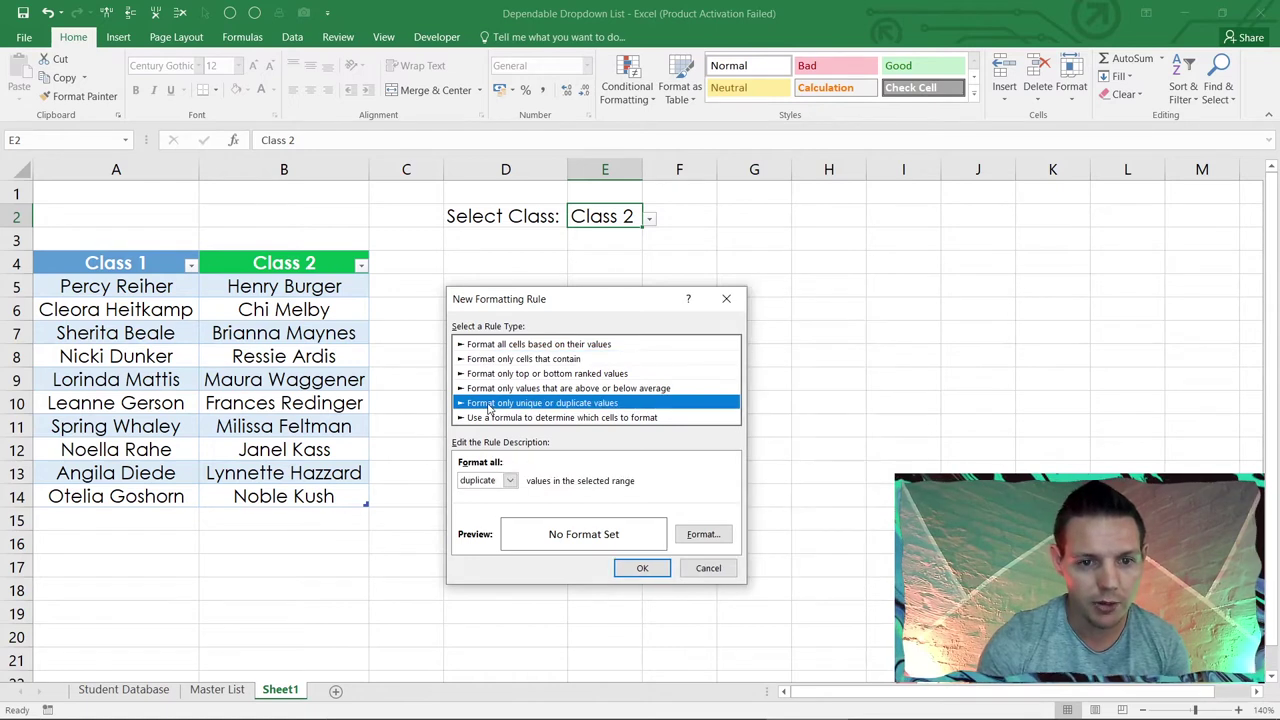
pyautogui.click(487, 417)
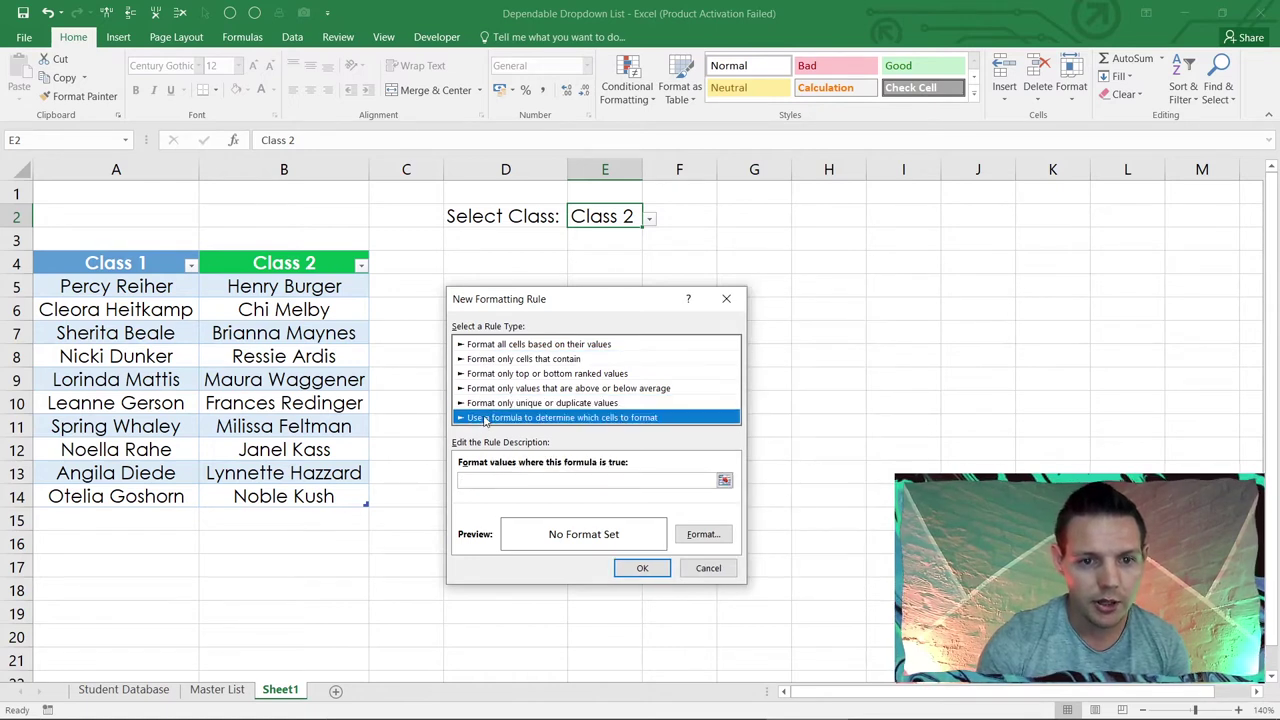
pyautogui.click(488, 389)
pyautogui.click(489, 374)
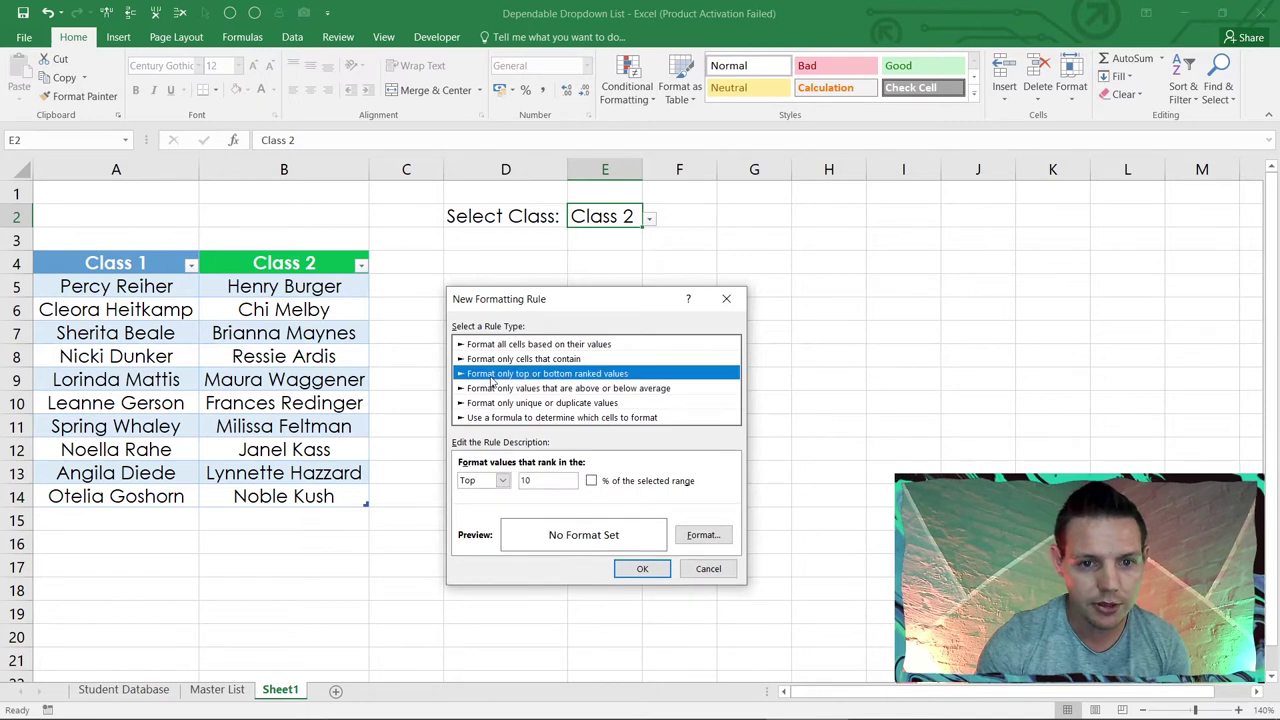
pyautogui.click(489, 360)
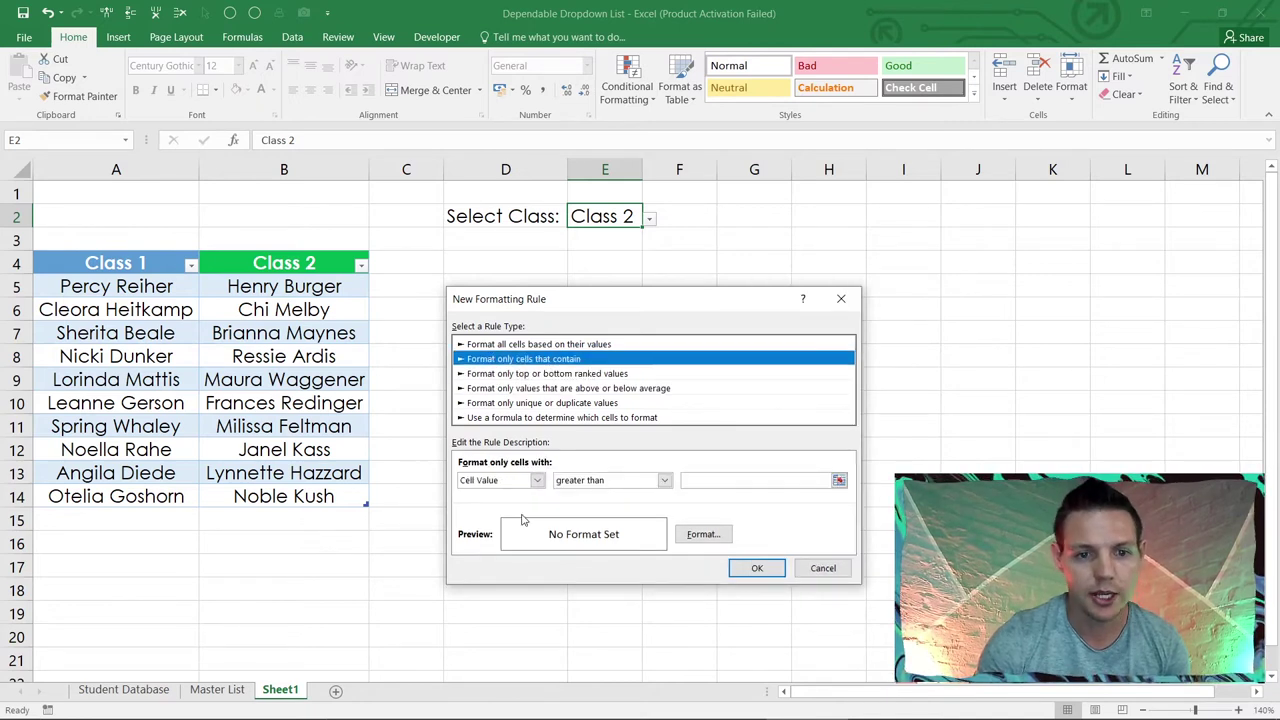
# Step: Set the rule's condition to Specific Text containing Class 1
pyautogui.click(537, 481)
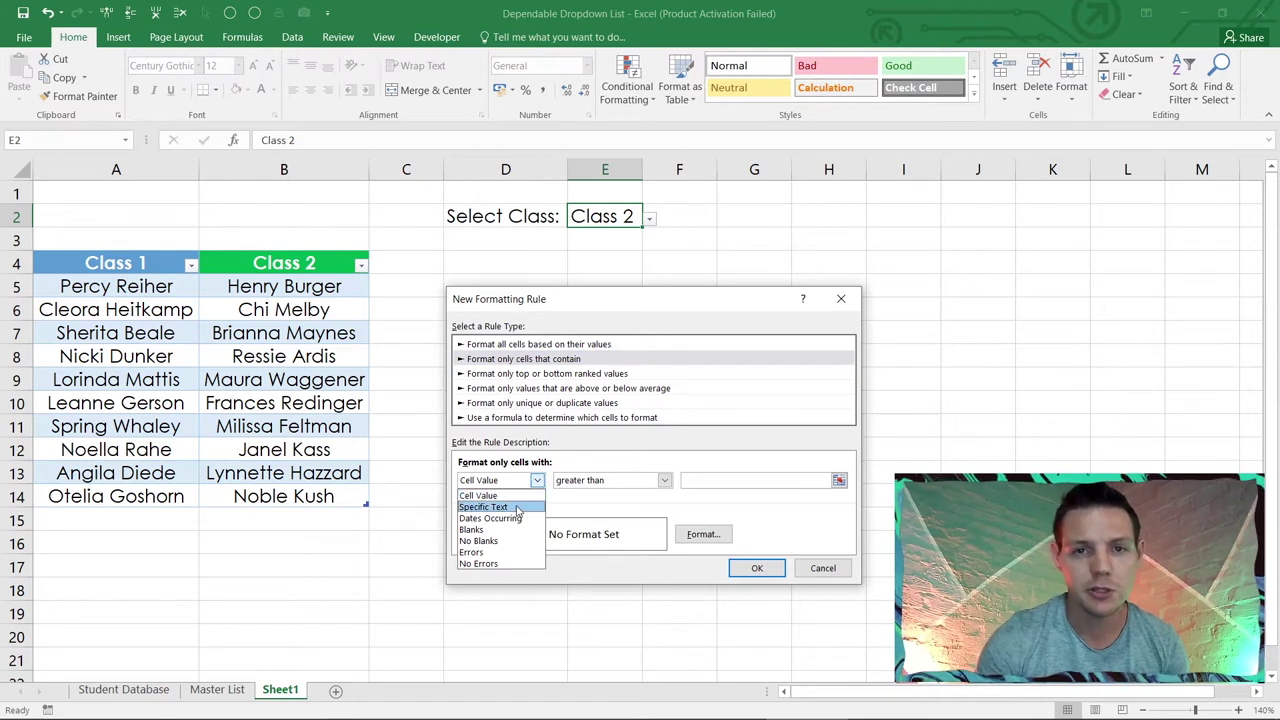
pyautogui.click(518, 511)
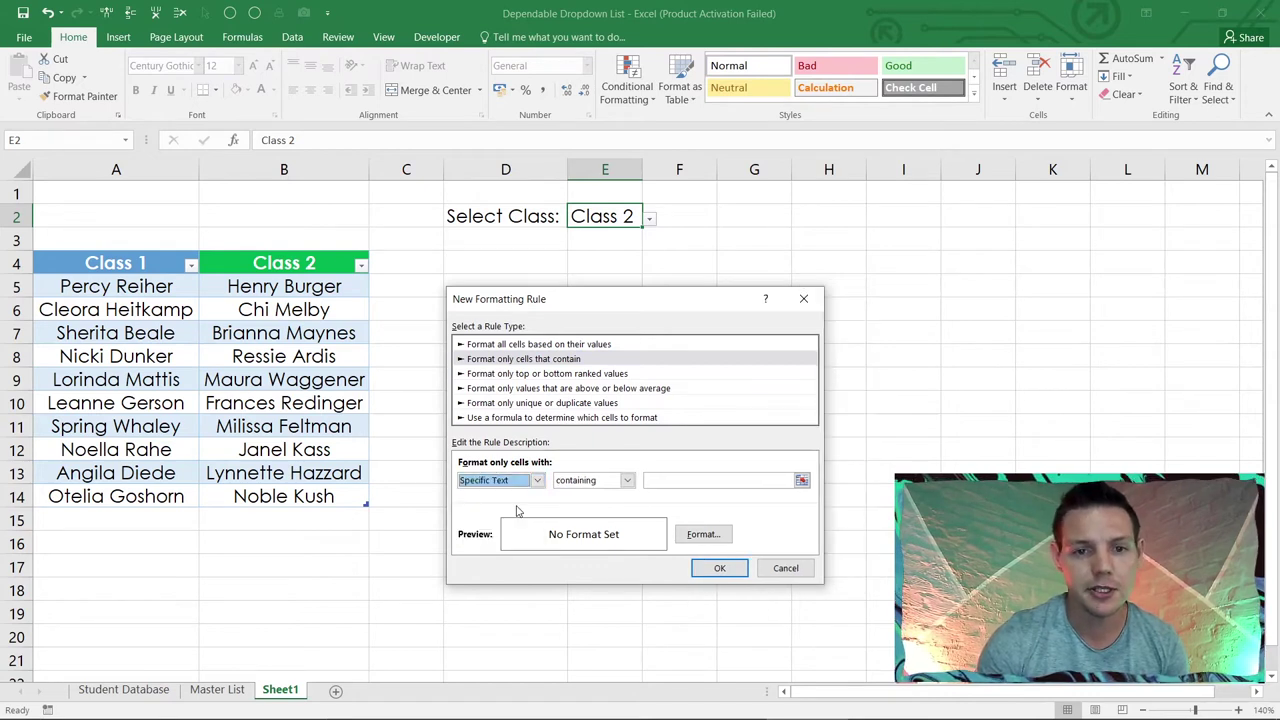
pyautogui.click(670, 481)
pyautogui.write('Class 1')
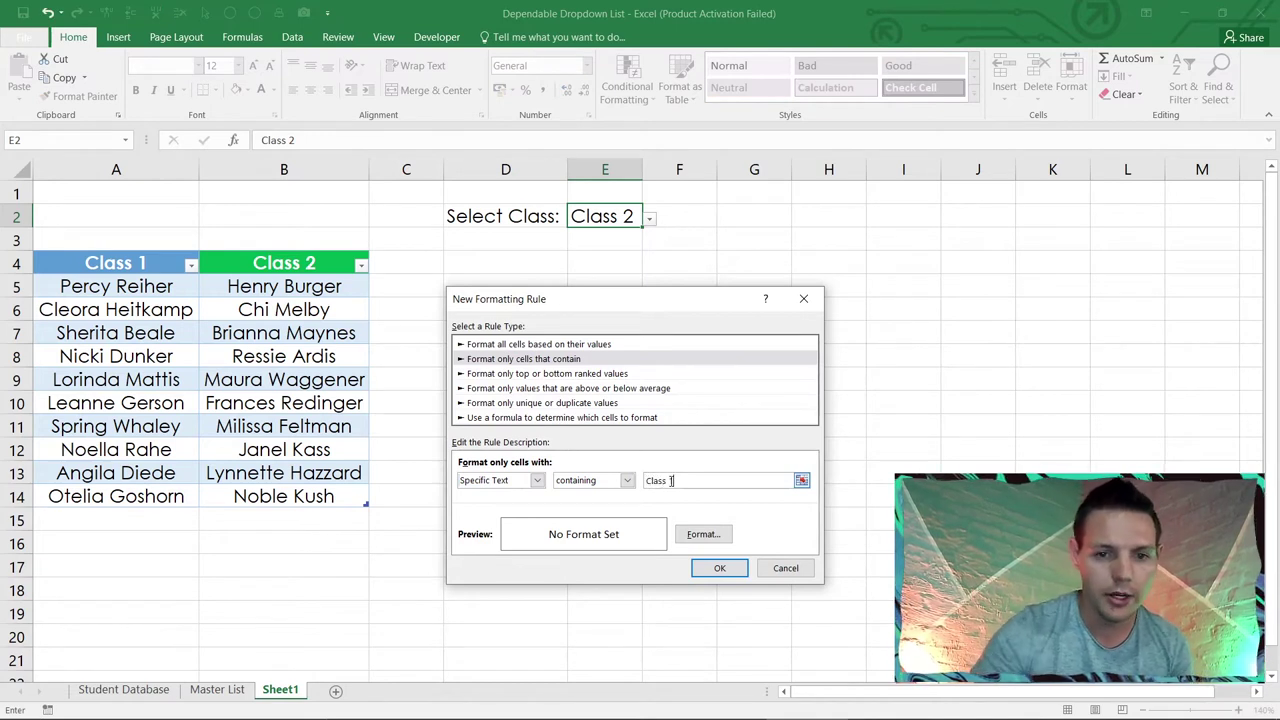
# Step: Give the Class 1 rule the standard light blue fill and apply it to E2
pyautogui.click(703, 534)
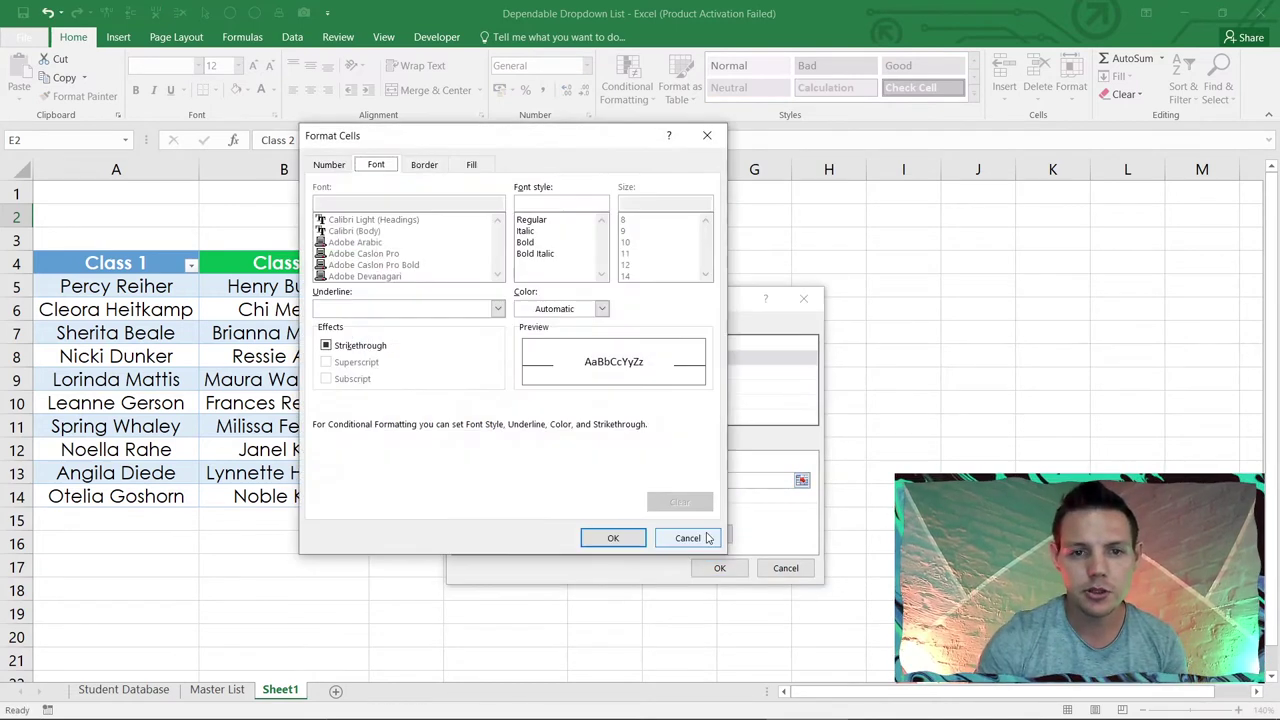
pyautogui.click(475, 168)
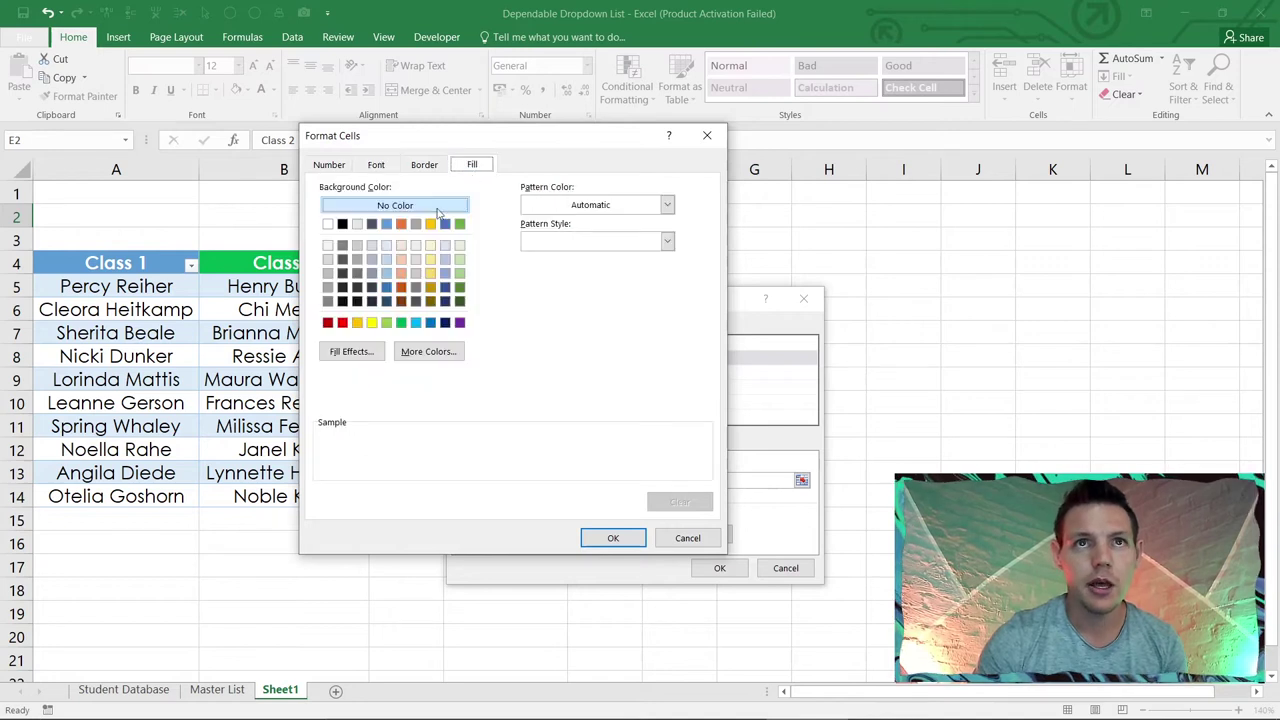
pyautogui.click(416, 322)
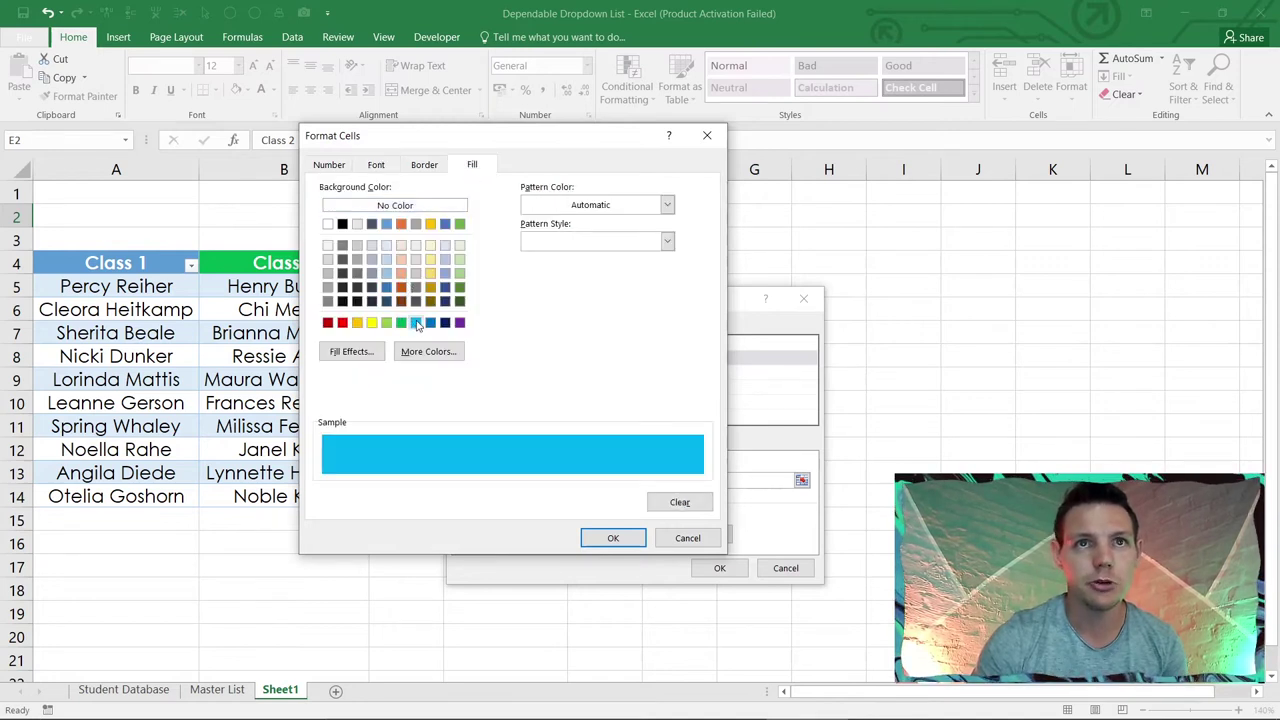
pyautogui.click(605, 538)
pyautogui.click(719, 567)
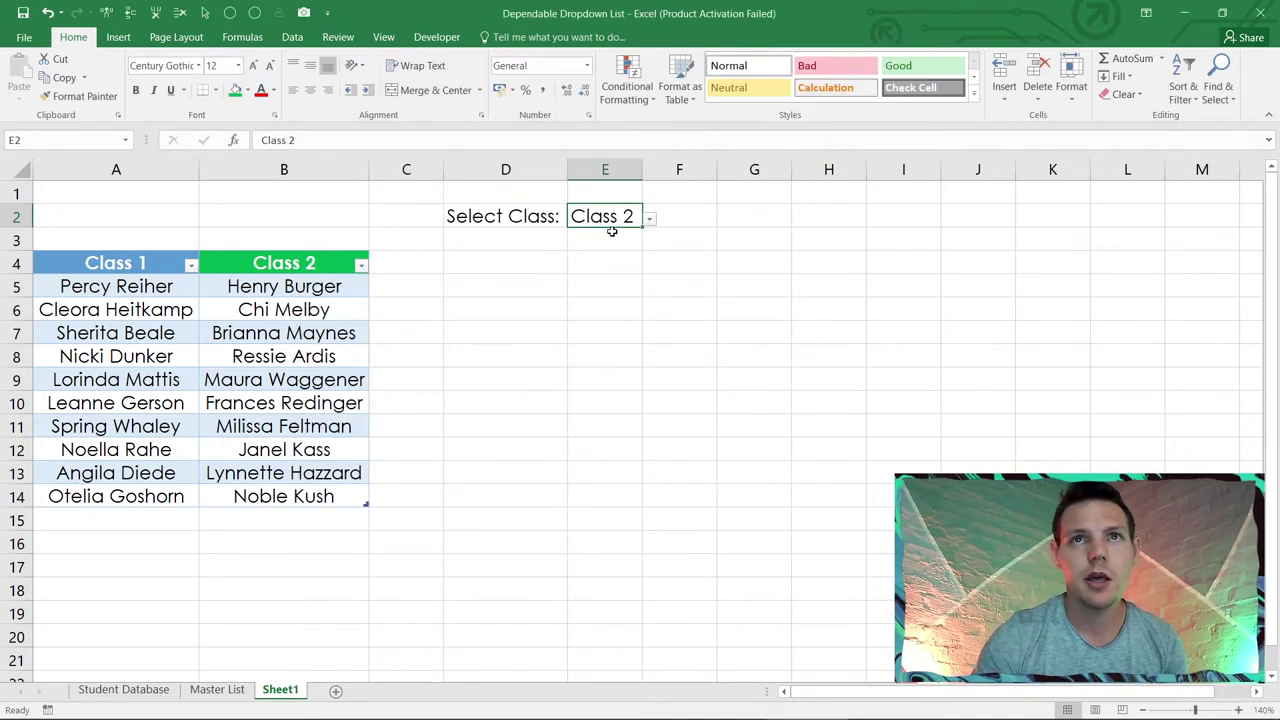
# Step: Create a second conditional formatting rule for E2 with the condition Specific Text containing Class 2
pyautogui.click(627, 75)
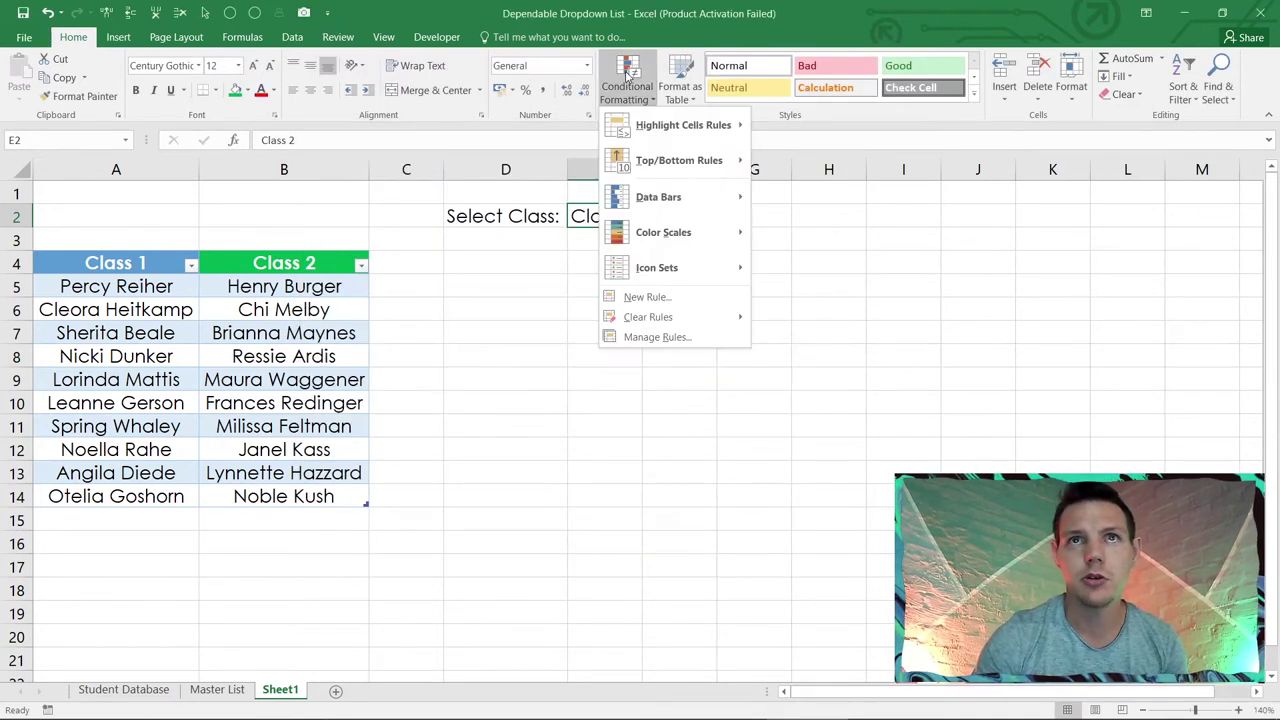
pyautogui.moveTo(690, 125)
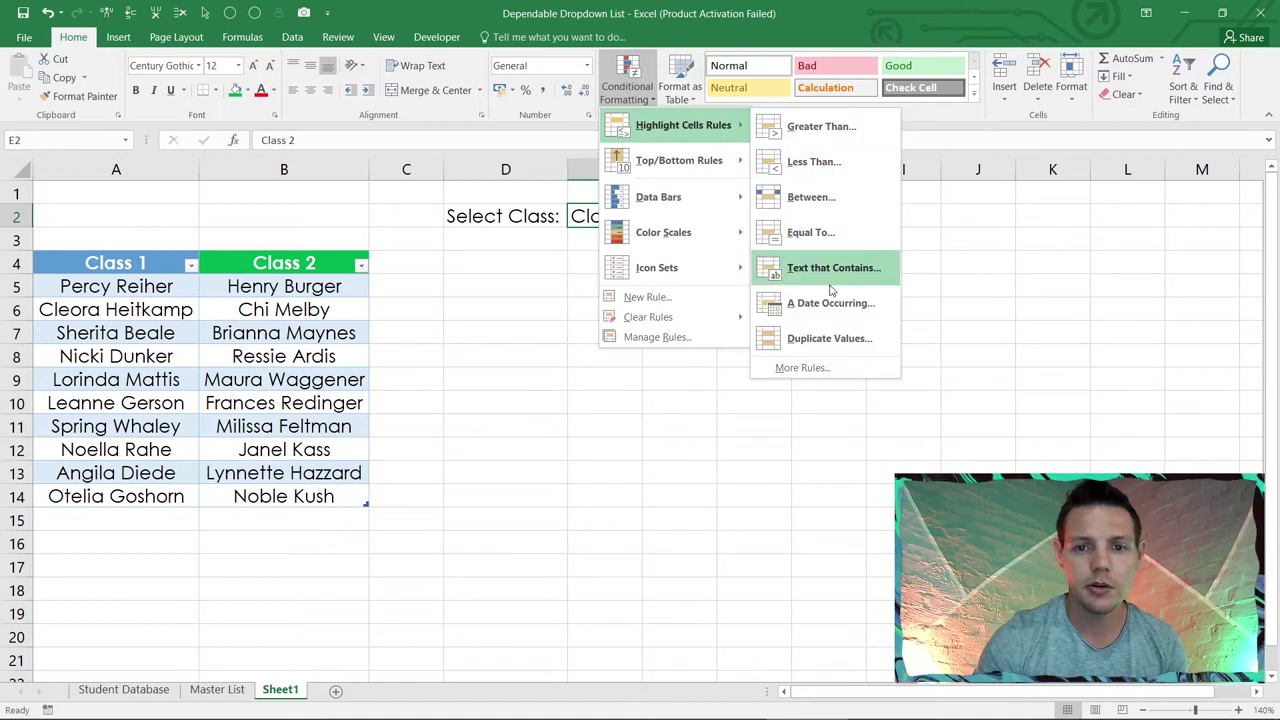
pyautogui.click(800, 368)
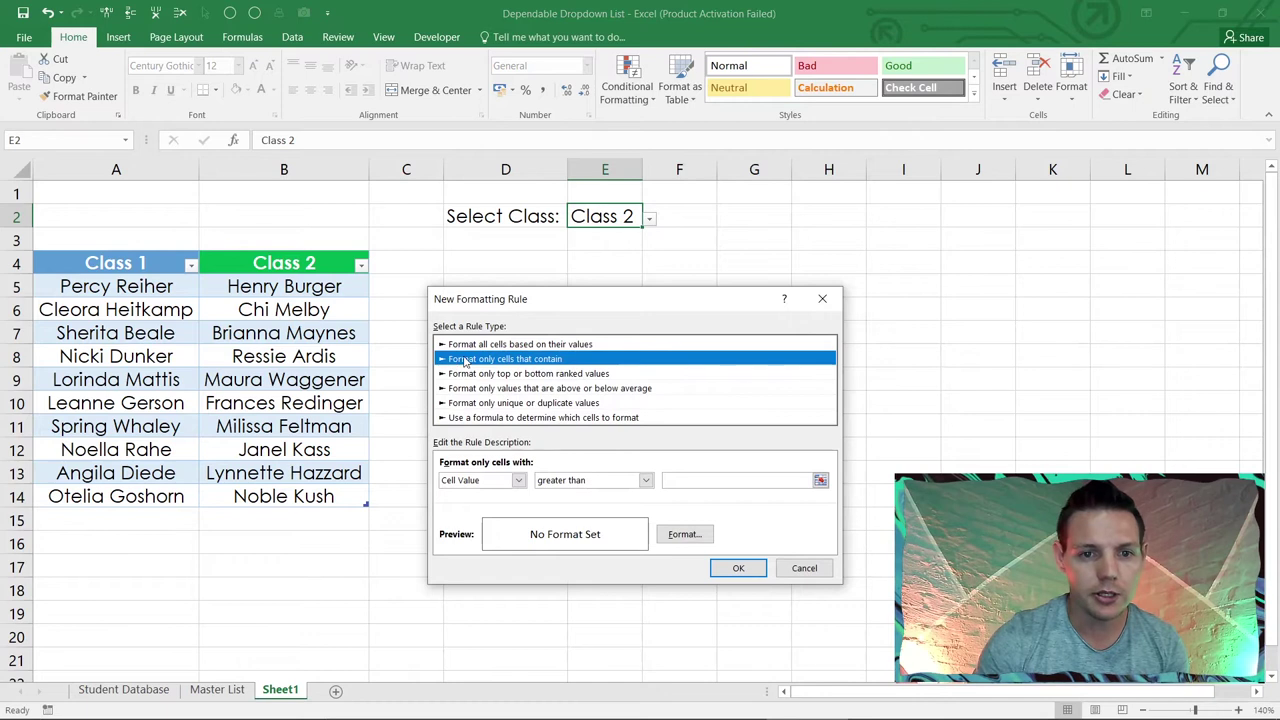
pyautogui.click(518, 480)
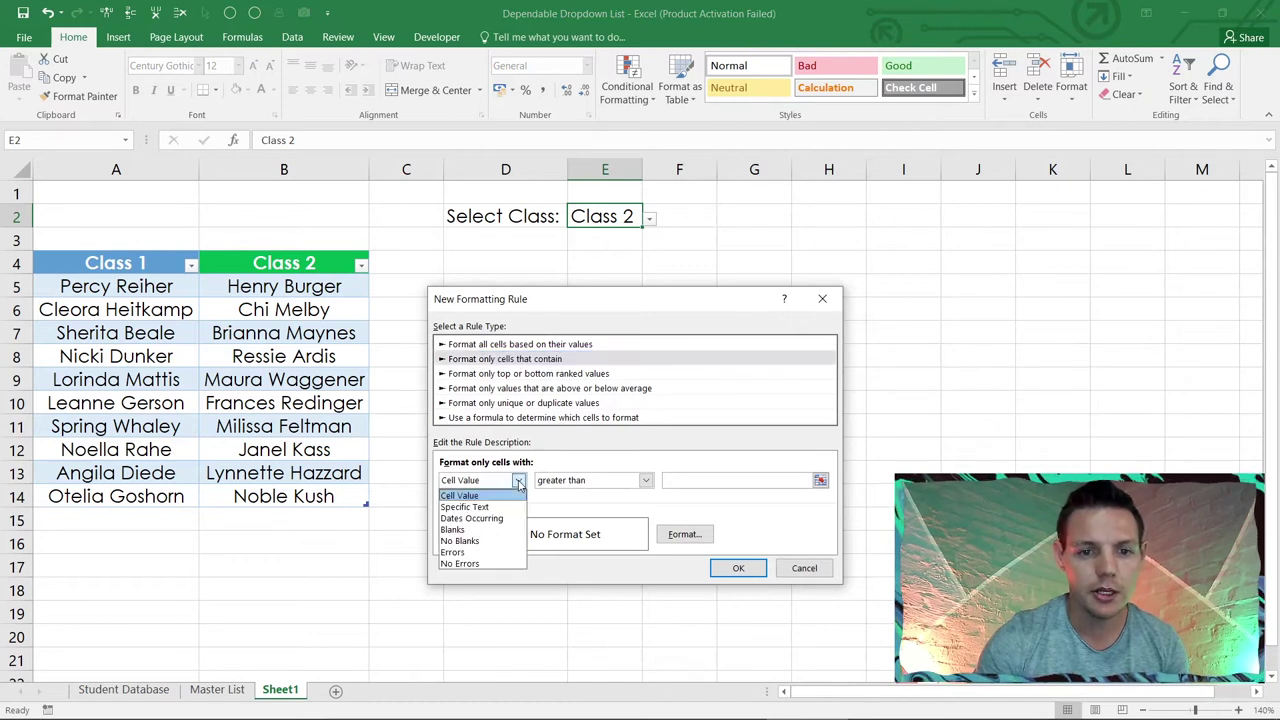
pyautogui.click(508, 515)
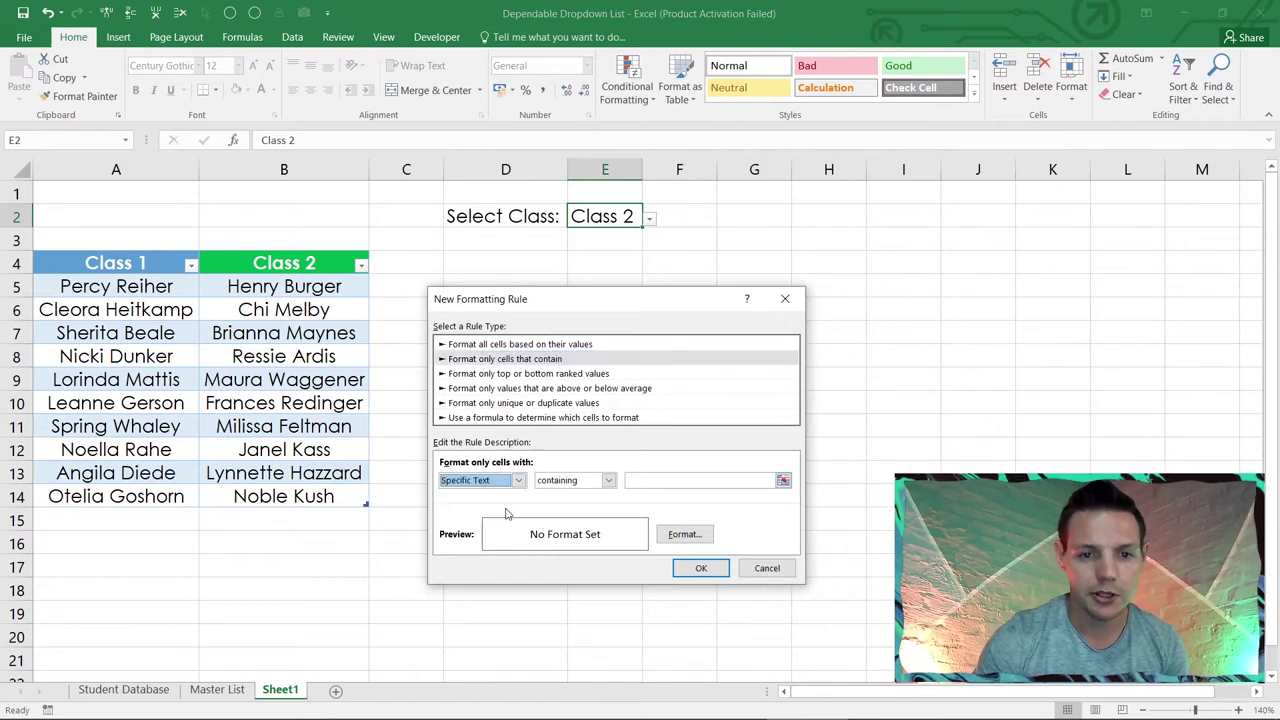
pyautogui.click(644, 481)
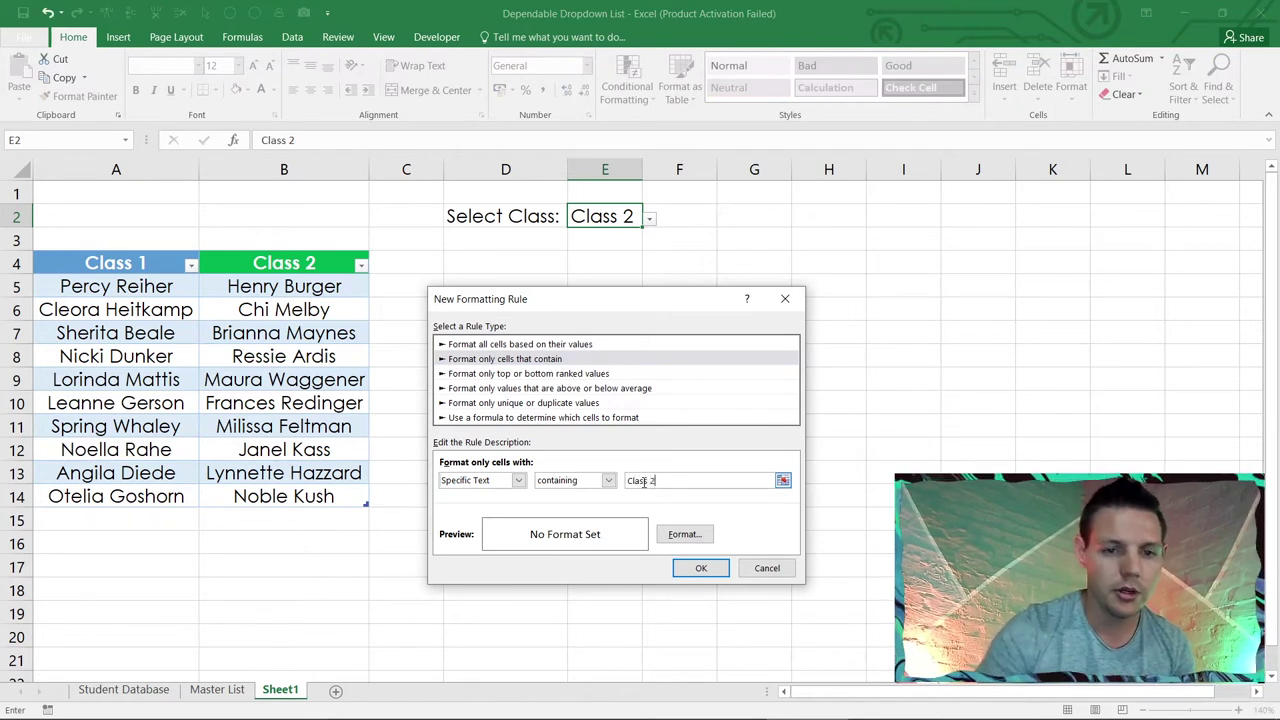
# Step: Give the Class 2 rule the standard green fill and apply it to E2
pyautogui.click(685, 534)
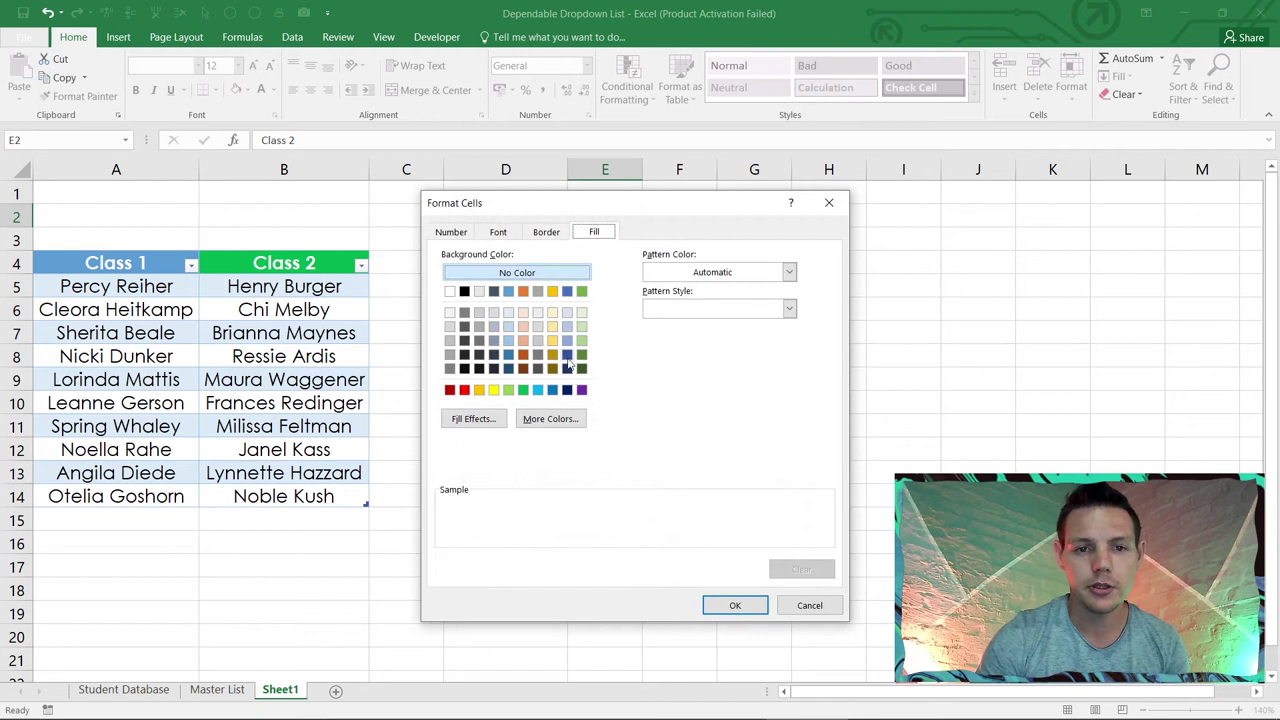
pyautogui.click(523, 390)
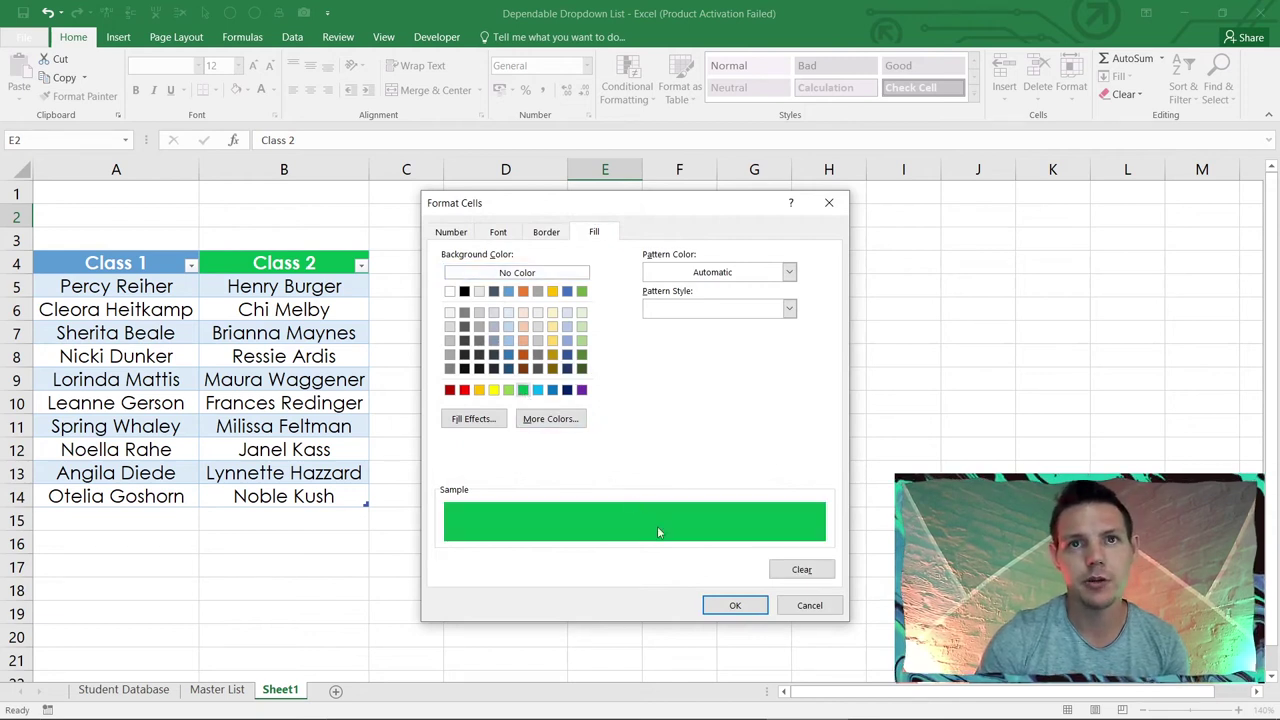
pyautogui.click(714, 606)
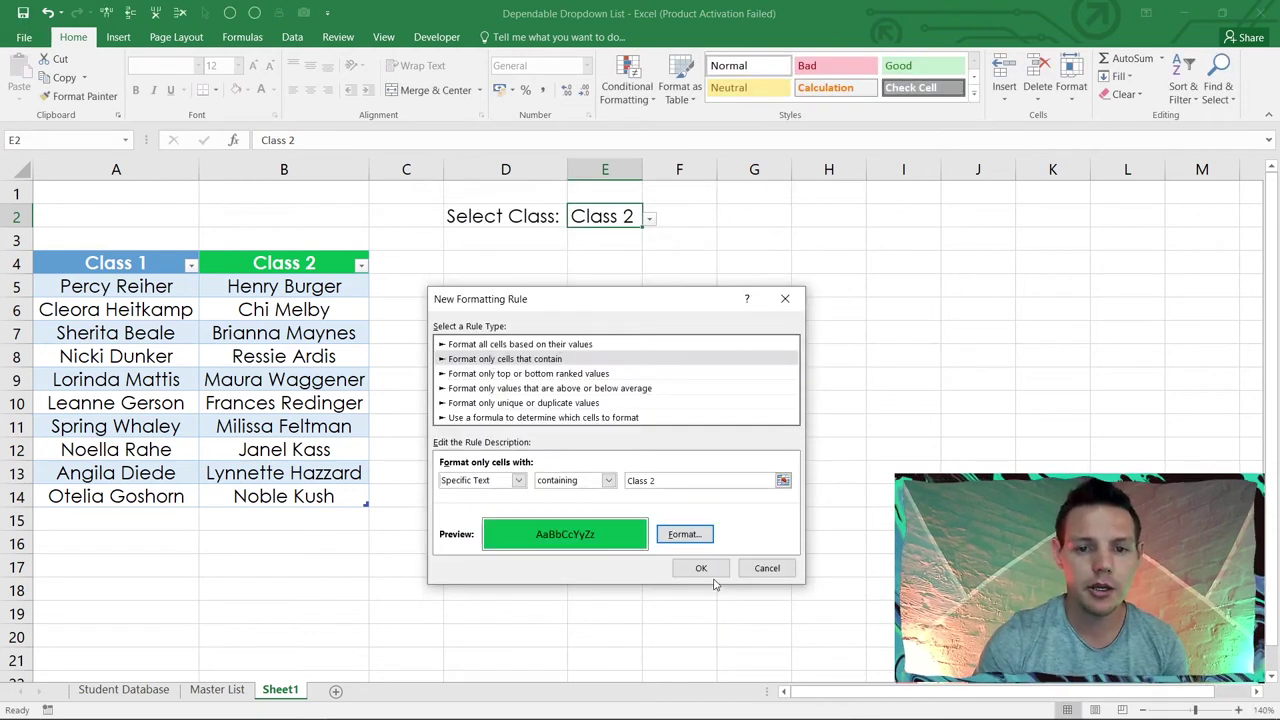
pyautogui.click(711, 571)
pyautogui.click(709, 290)
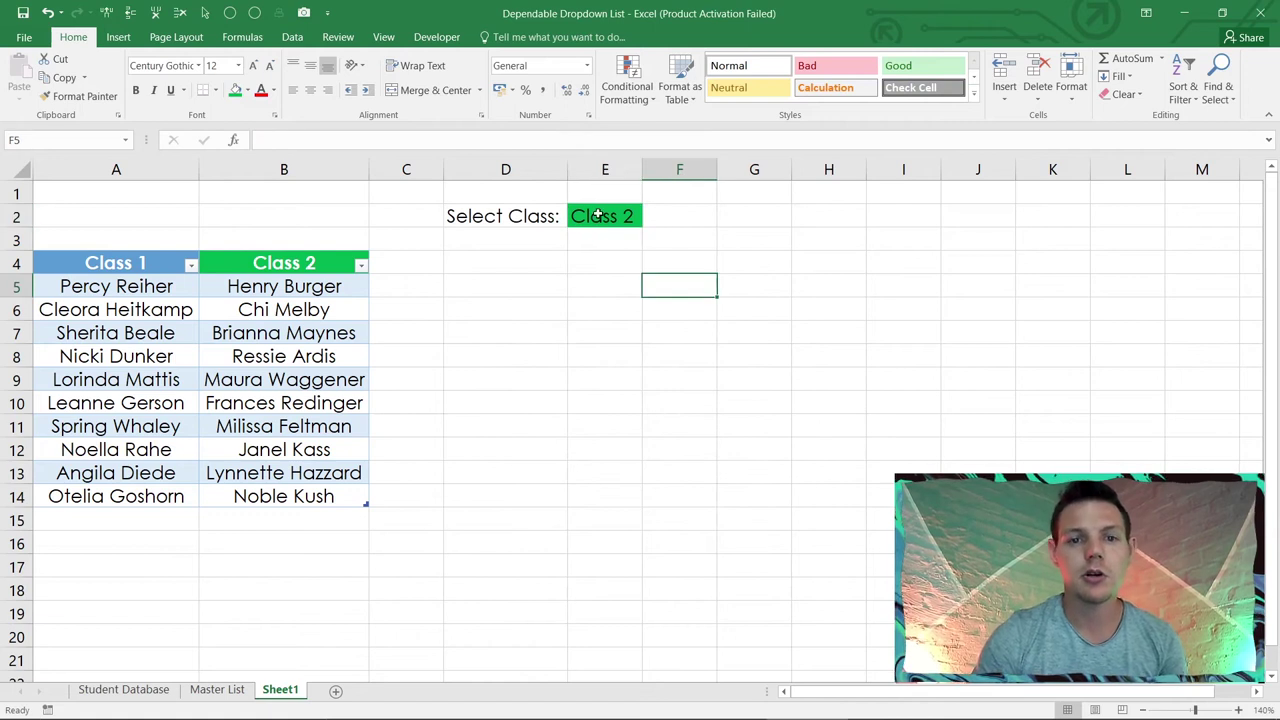
# Step: Test the conditional colours by switching the E2 dropdown between Class 1 and Class 2, leaving Class 1 selected
pyautogui.click(597, 215)
pyautogui.click(650, 219)
pyautogui.click(646, 236)
pyautogui.click(650, 222)
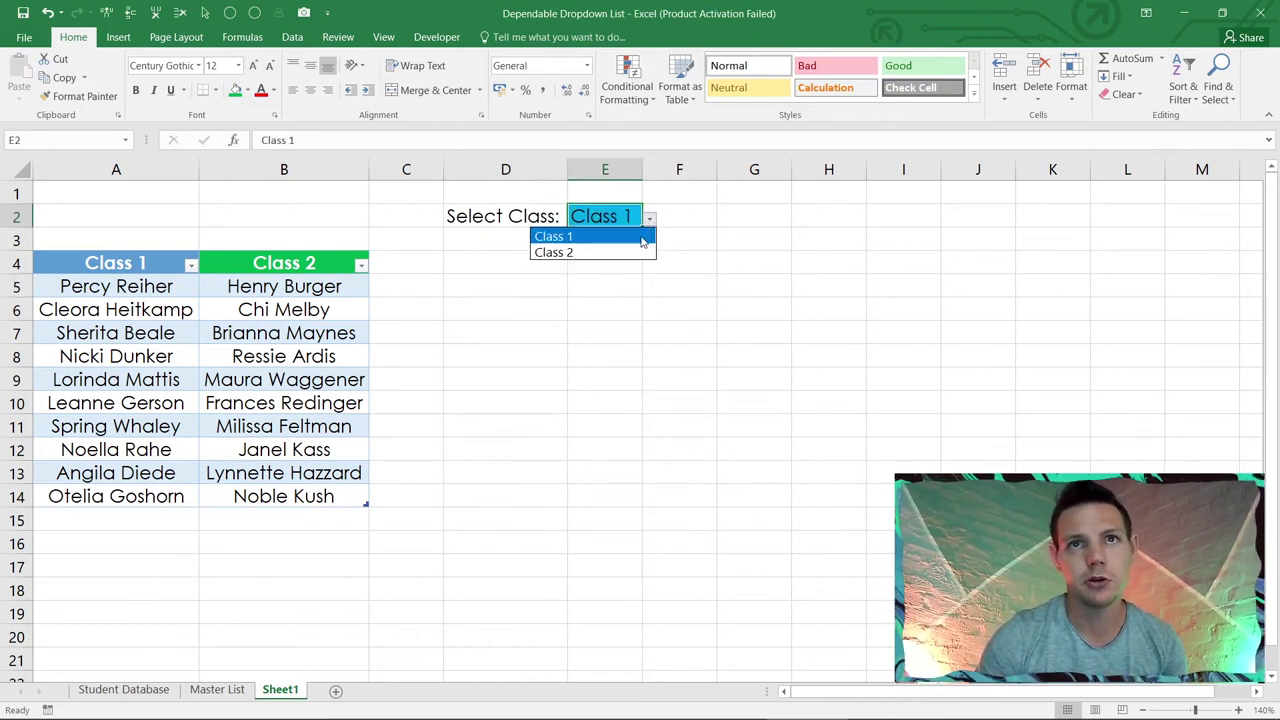
pyautogui.click(637, 251)
pyautogui.click(650, 218)
pyautogui.click(639, 229)
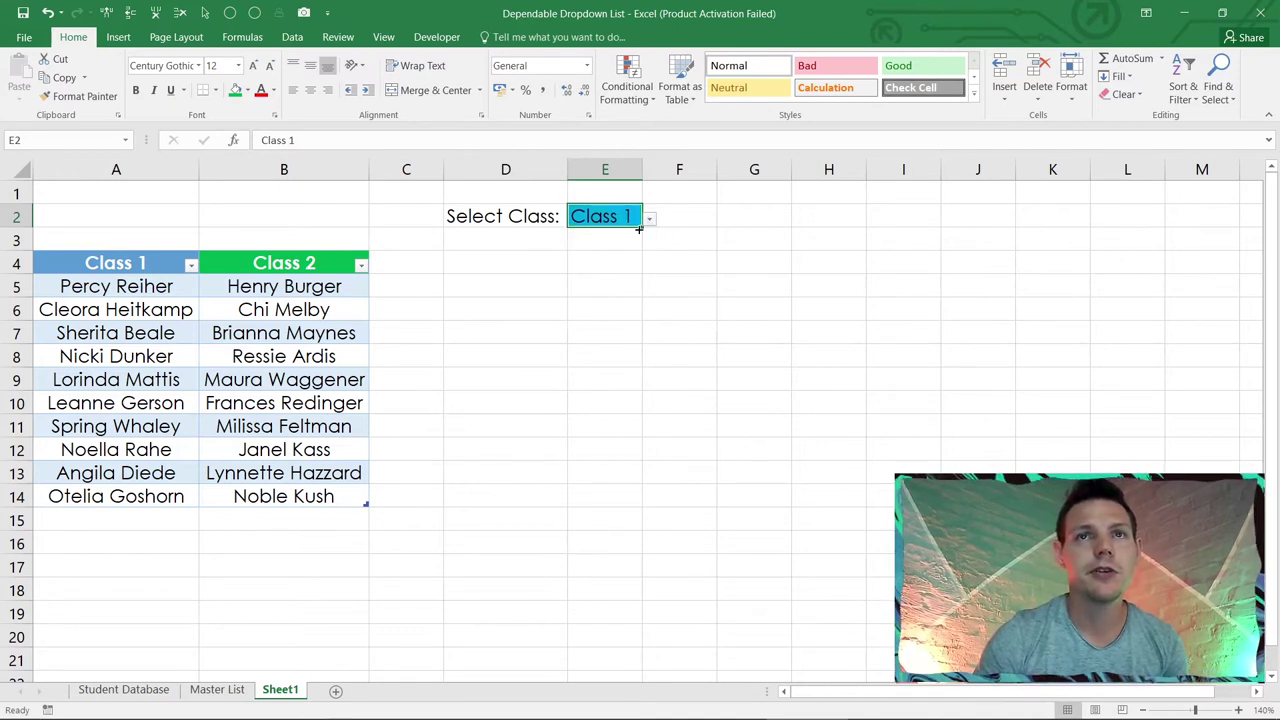
pyautogui.click(621, 259)
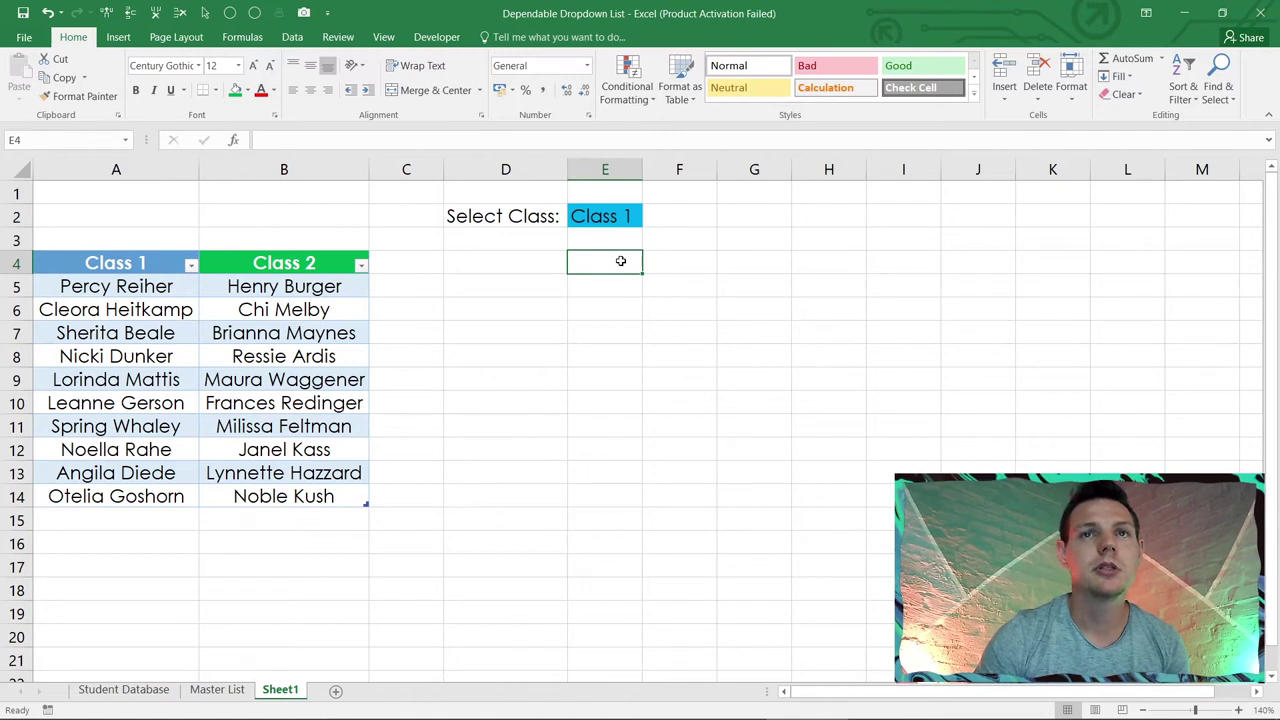
pyautogui.click(476, 256)
pyautogui.click(589, 260)
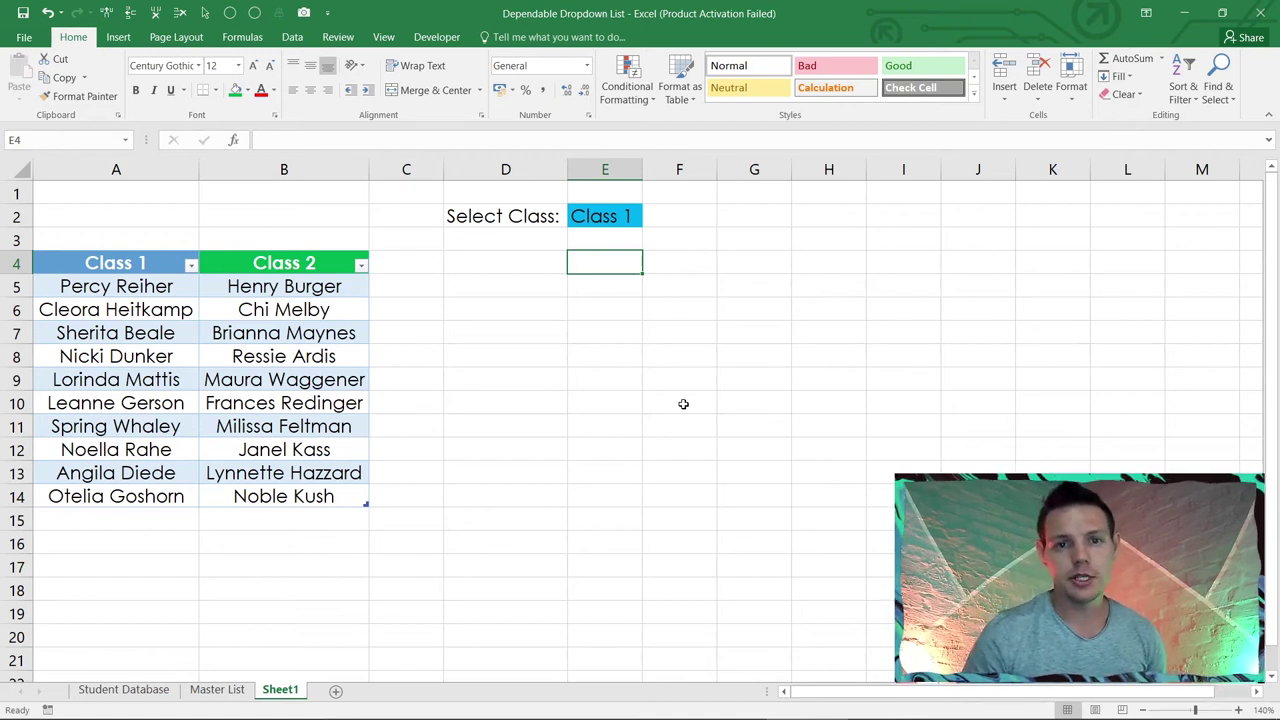
# Step: Begin an INDEX formula in E5 with the array SplitTable[#All], covering headers and students, and leave the row argument empty
pyautogui.click(599, 284)
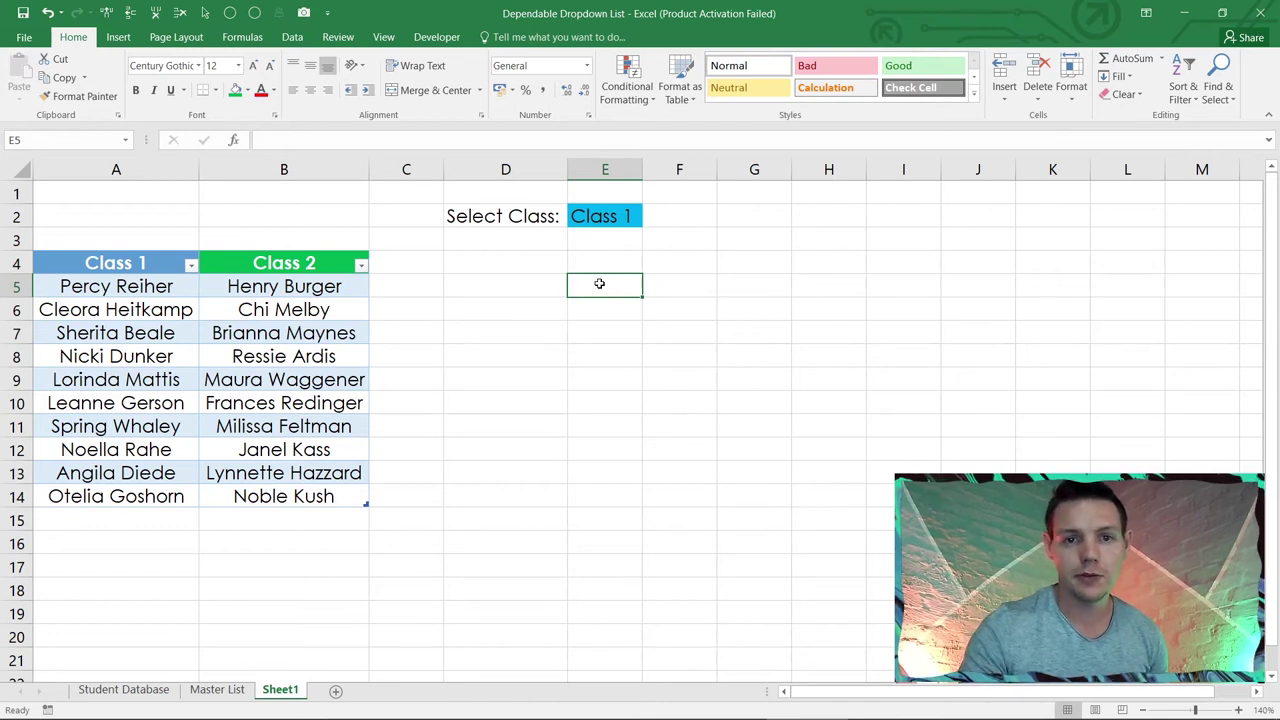
pyautogui.write('=')
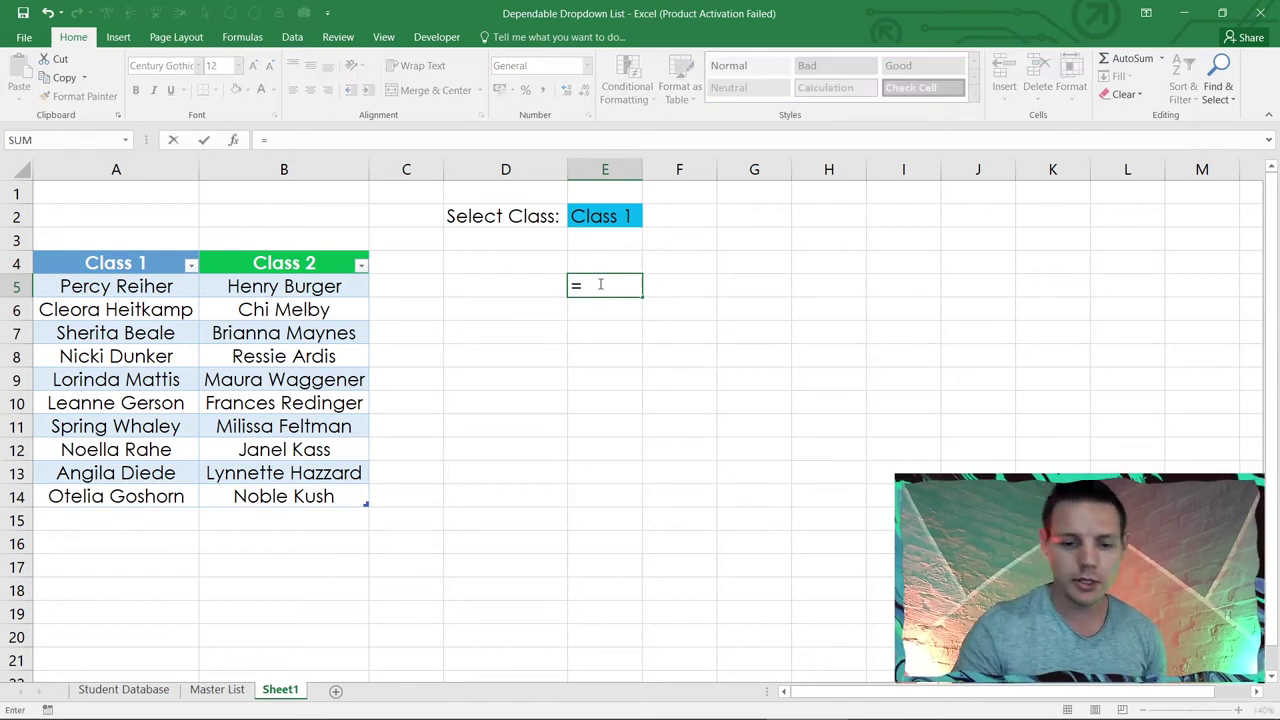
pyautogui.write('index')
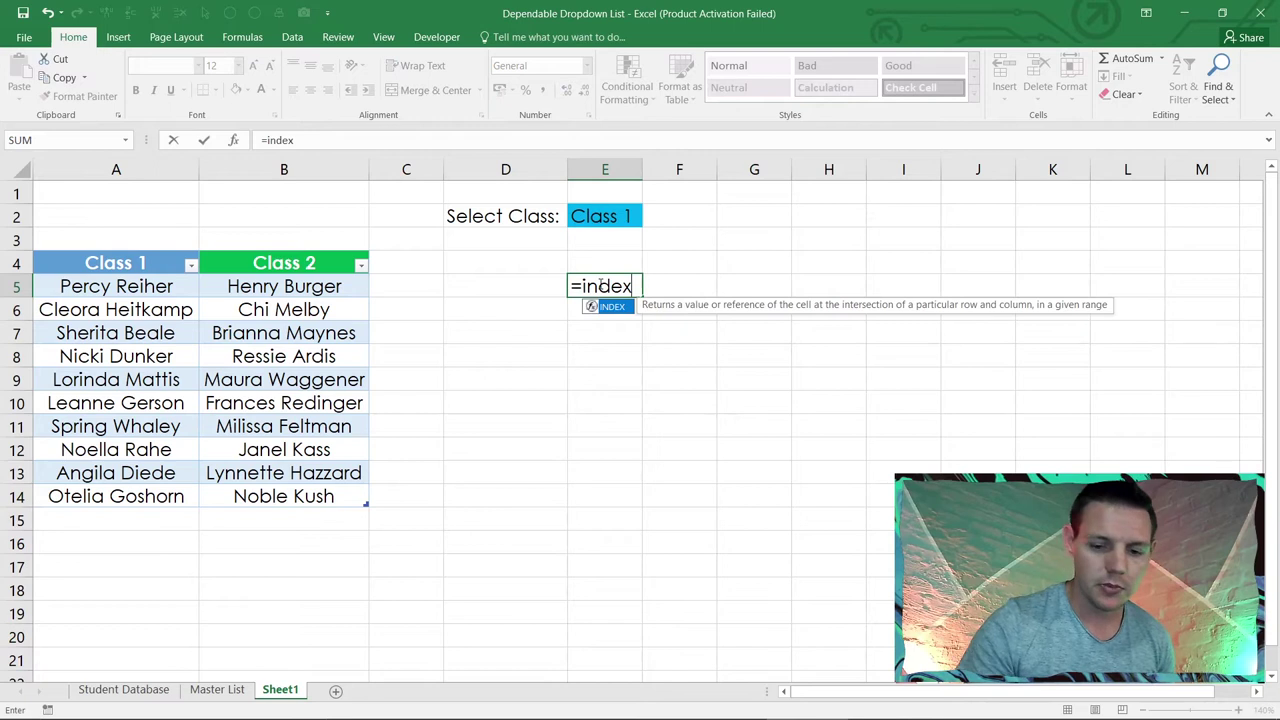
pyautogui.write('*')
pyautogui.press('BackSpace')
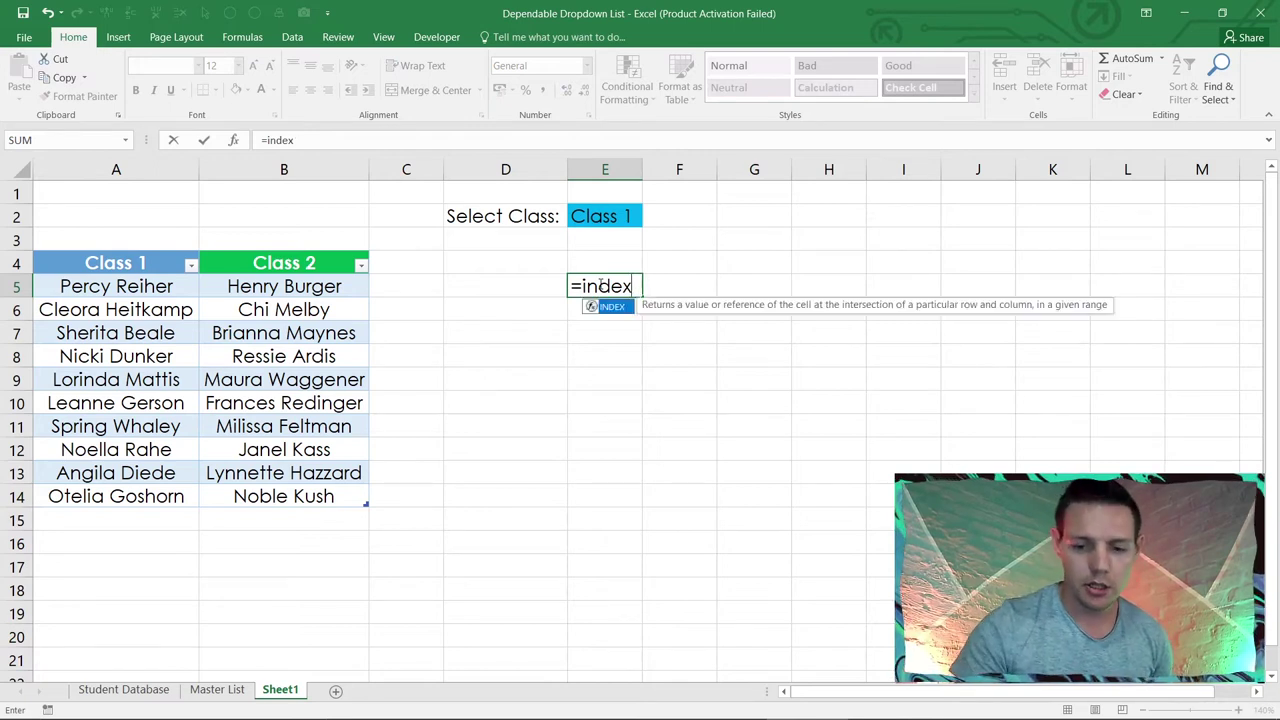
pyautogui.write('(')
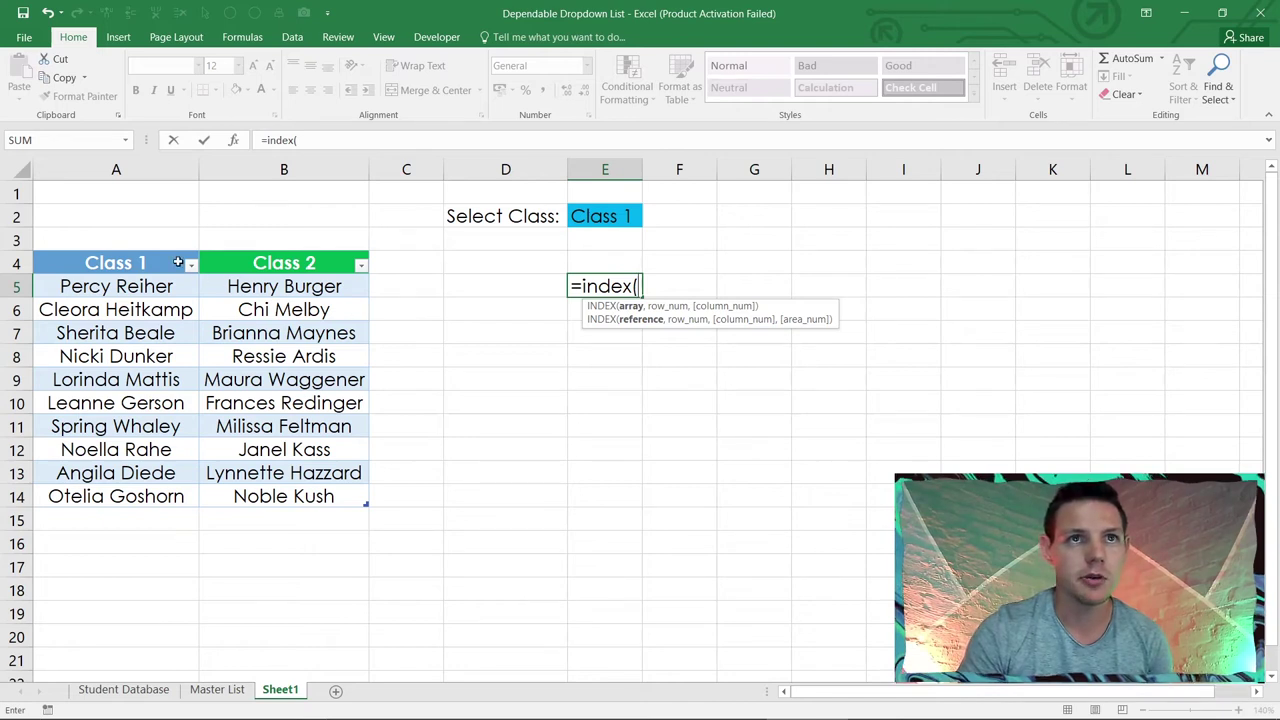
pyautogui.click(167, 260)
pyautogui.moveTo(167, 262); pyautogui.dragTo(230, 490)
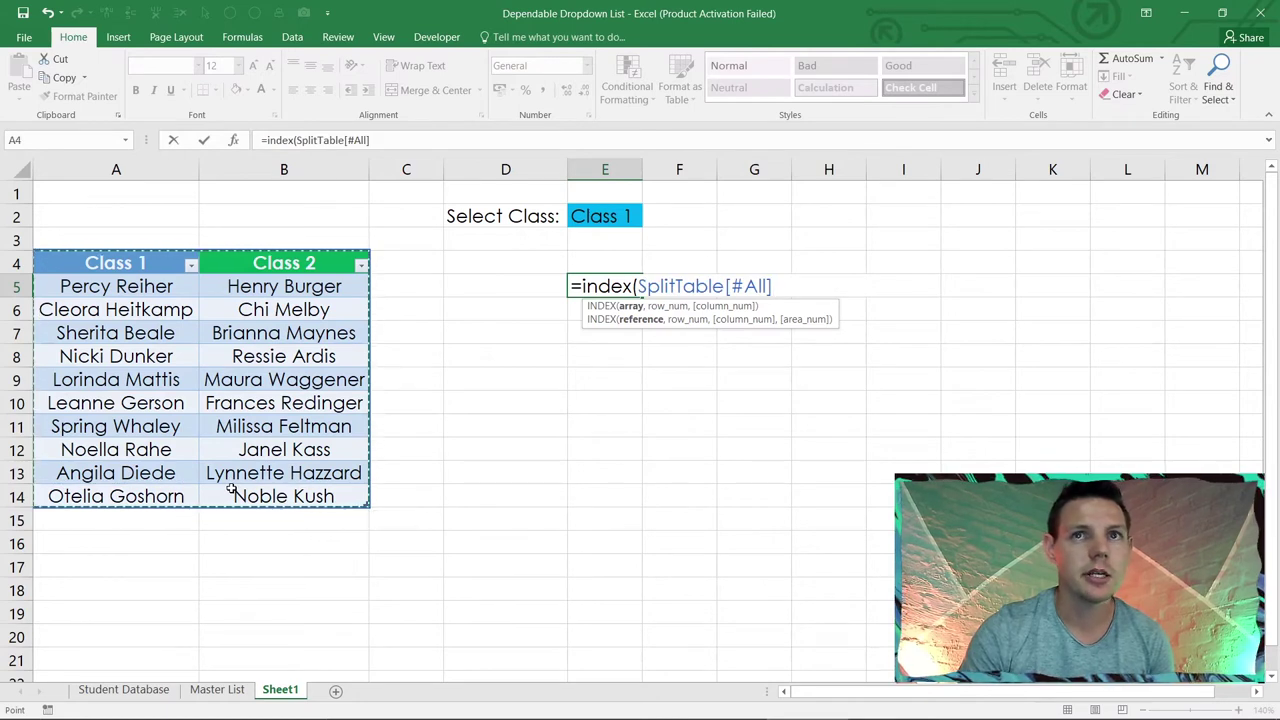
pyautogui.write(',,')
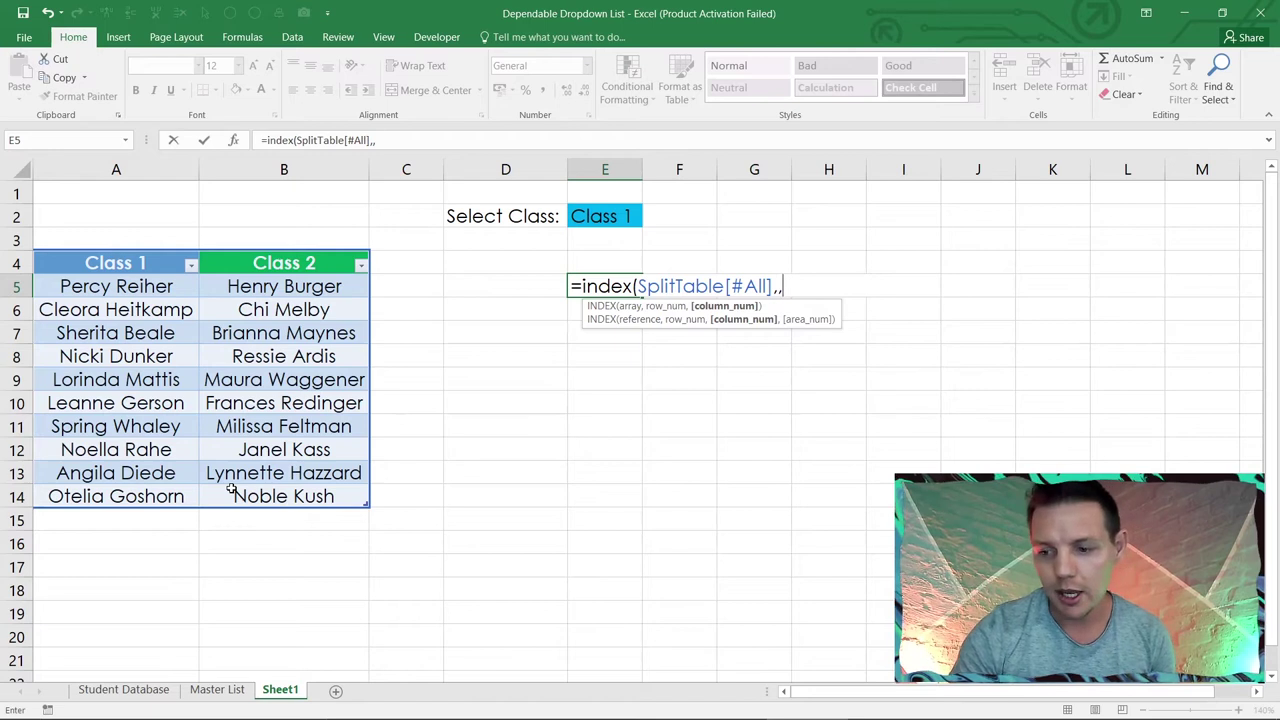
# Step: Add a MATCH function as the column argument, with the absolute reference $E$2 as its lookup value
pyautogui.write('match')
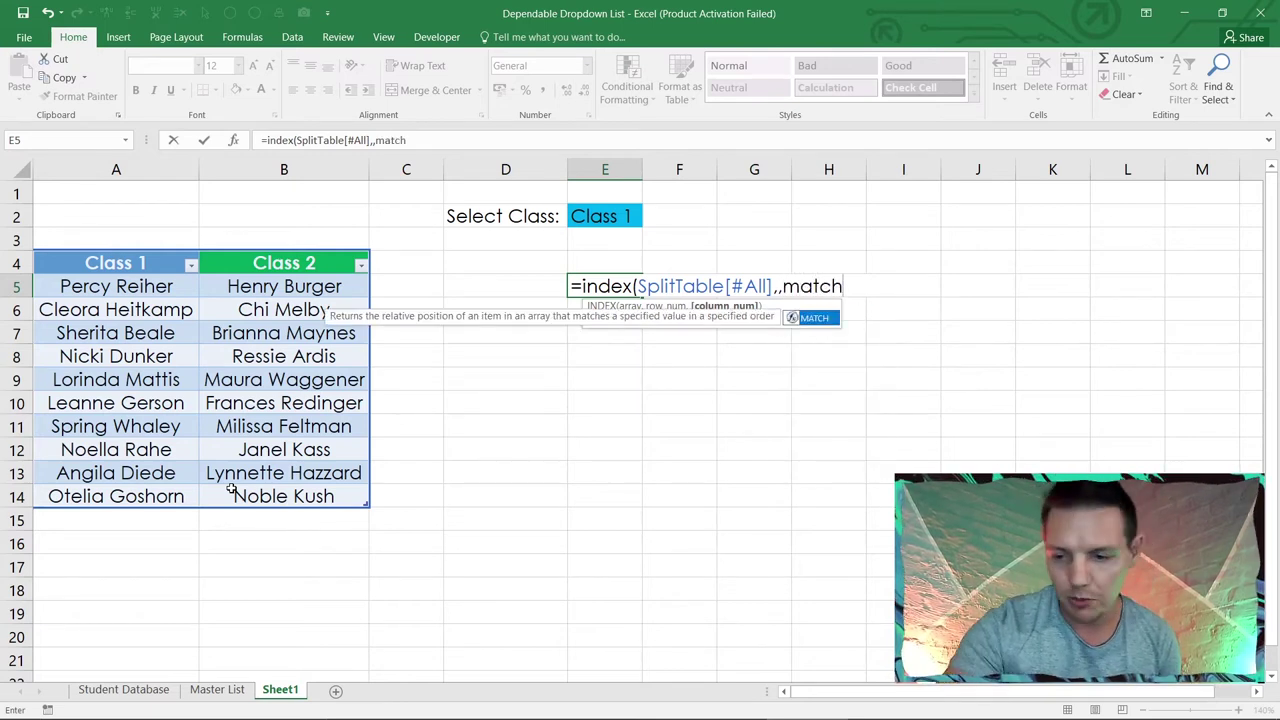
pyautogui.write('(')
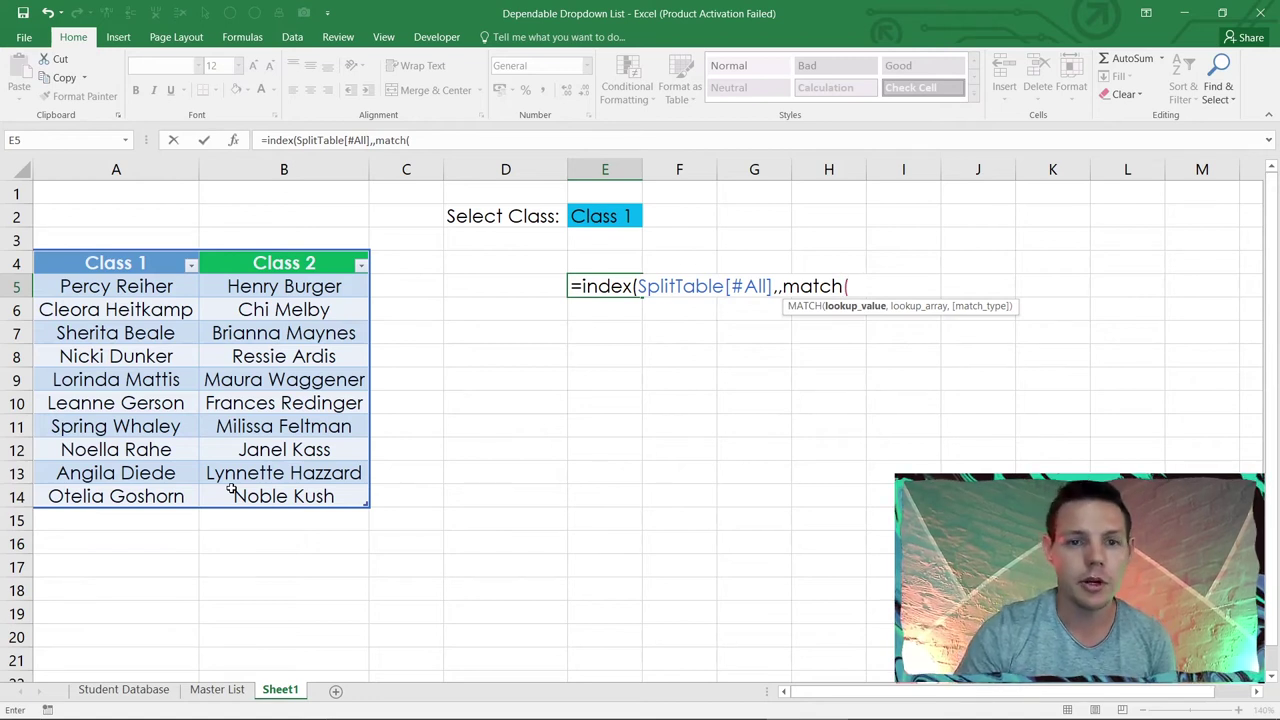
pyautogui.click(598, 216)
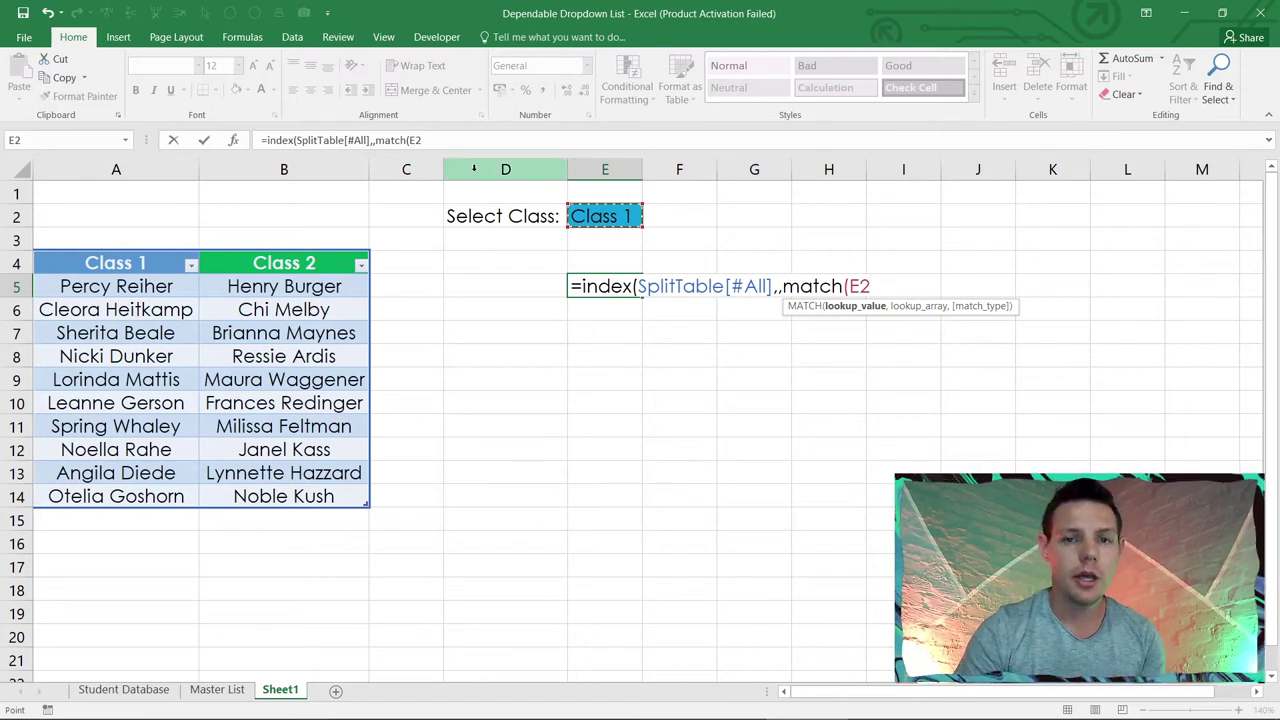
pyautogui.click(410, 141)
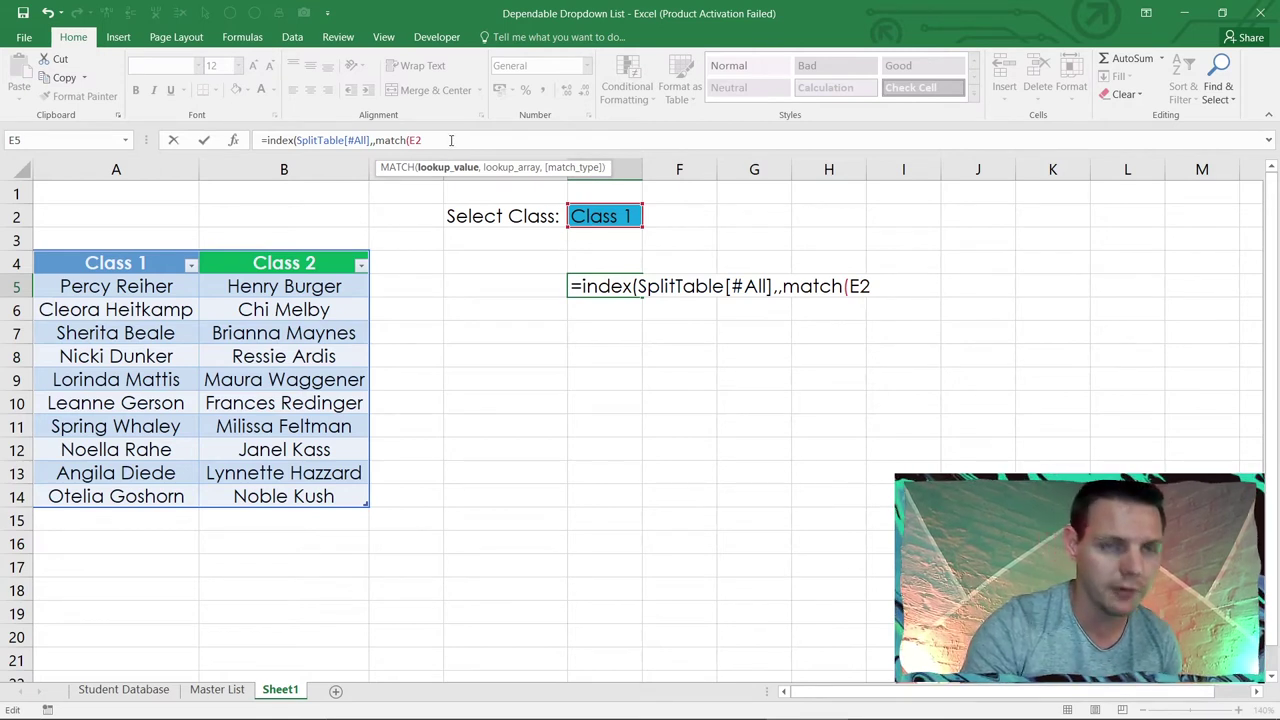
pyautogui.write('$E')
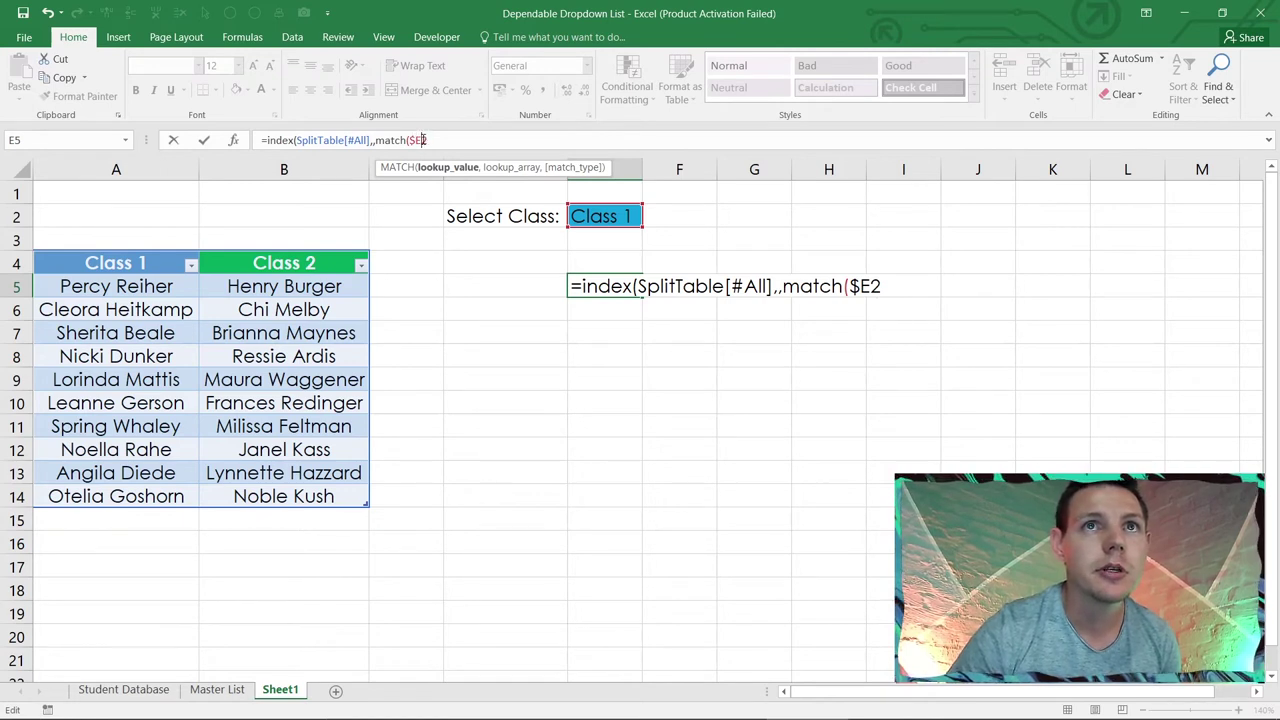
pyautogui.write('$2')
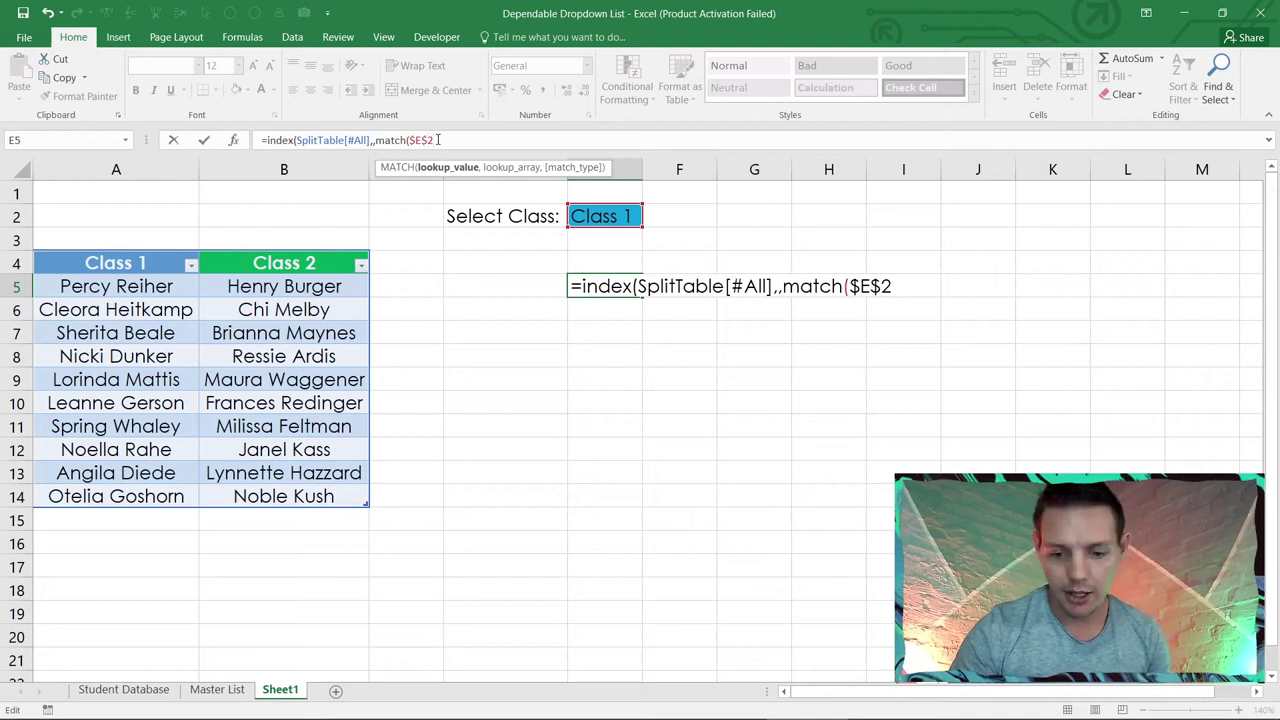
pyautogui.write(',')
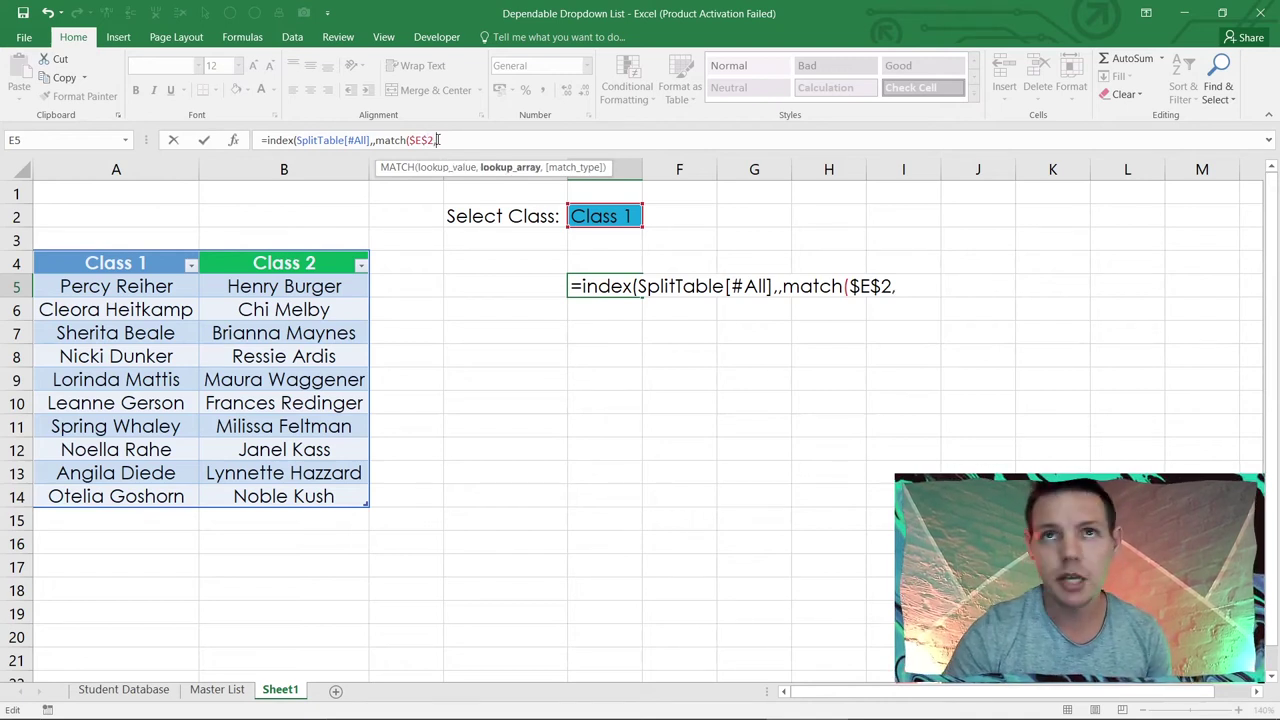
# Step: Complete the MATCH with SplitTable[#Headers] as lookup array and match type 0, and enter the formula in E5
pyautogui.moveTo(164, 263); pyautogui.dragTo(223, 260)
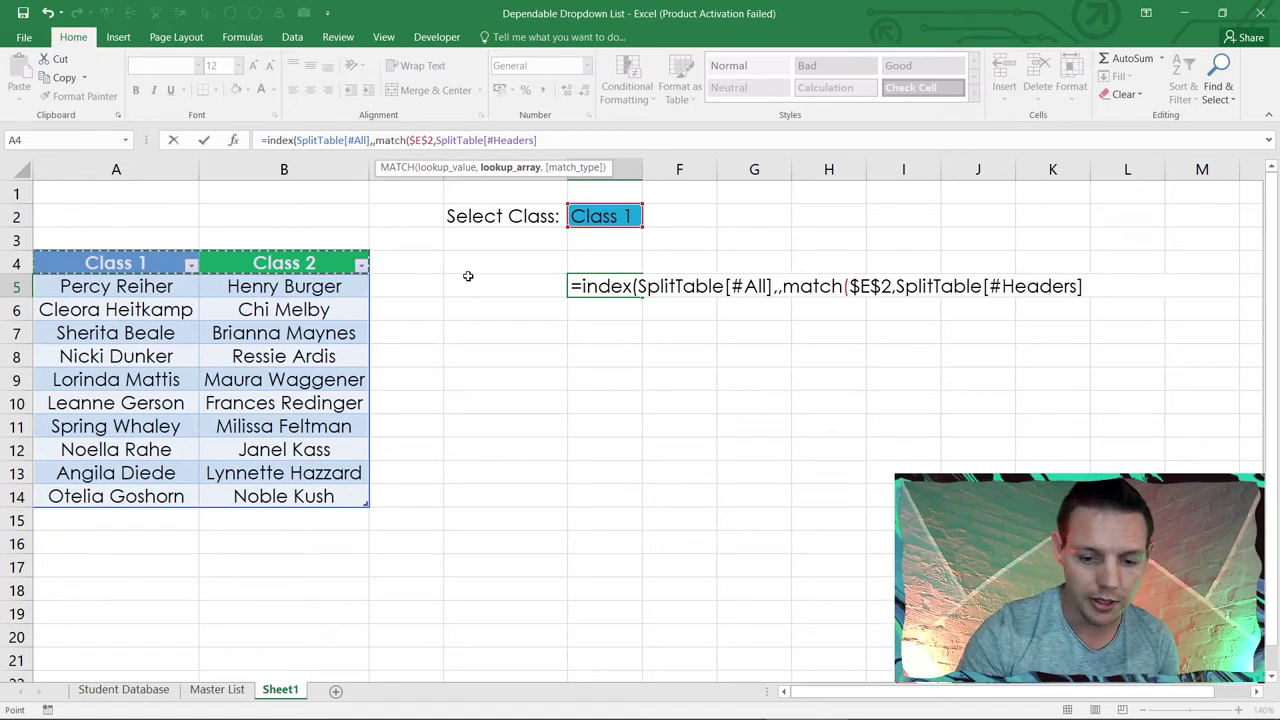
pyautogui.write(',0')
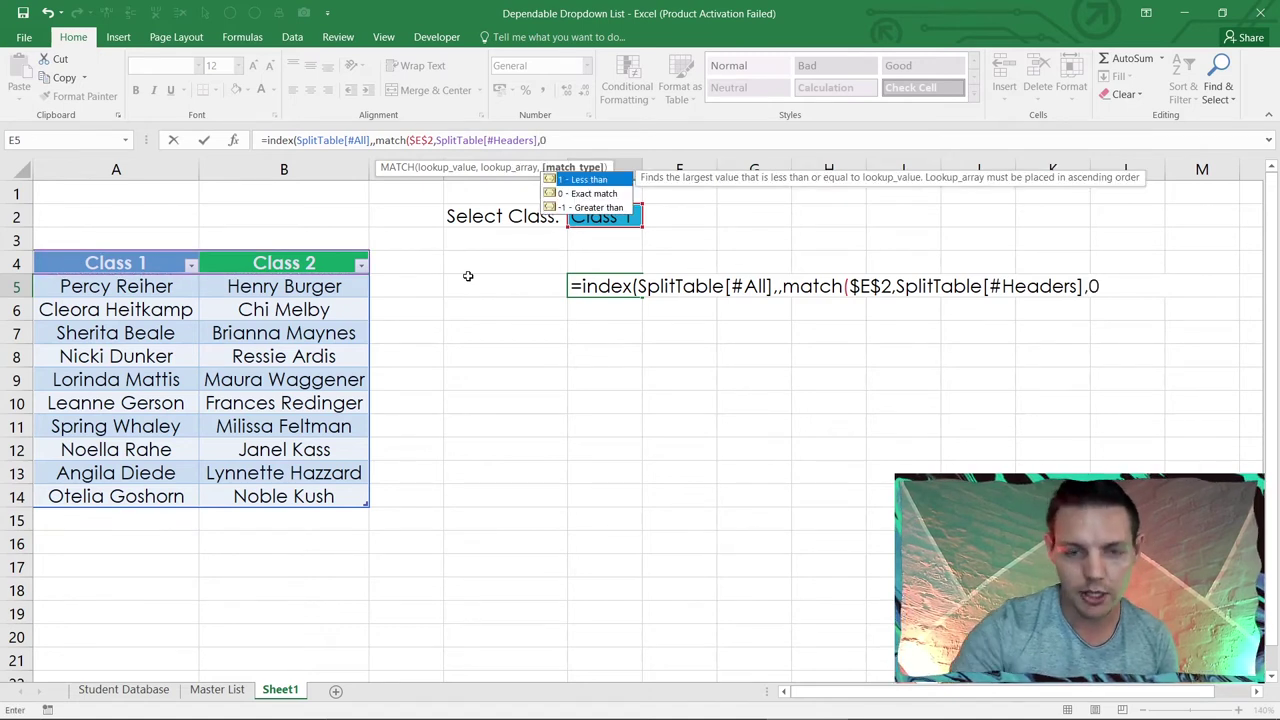
pyautogui.write(')')
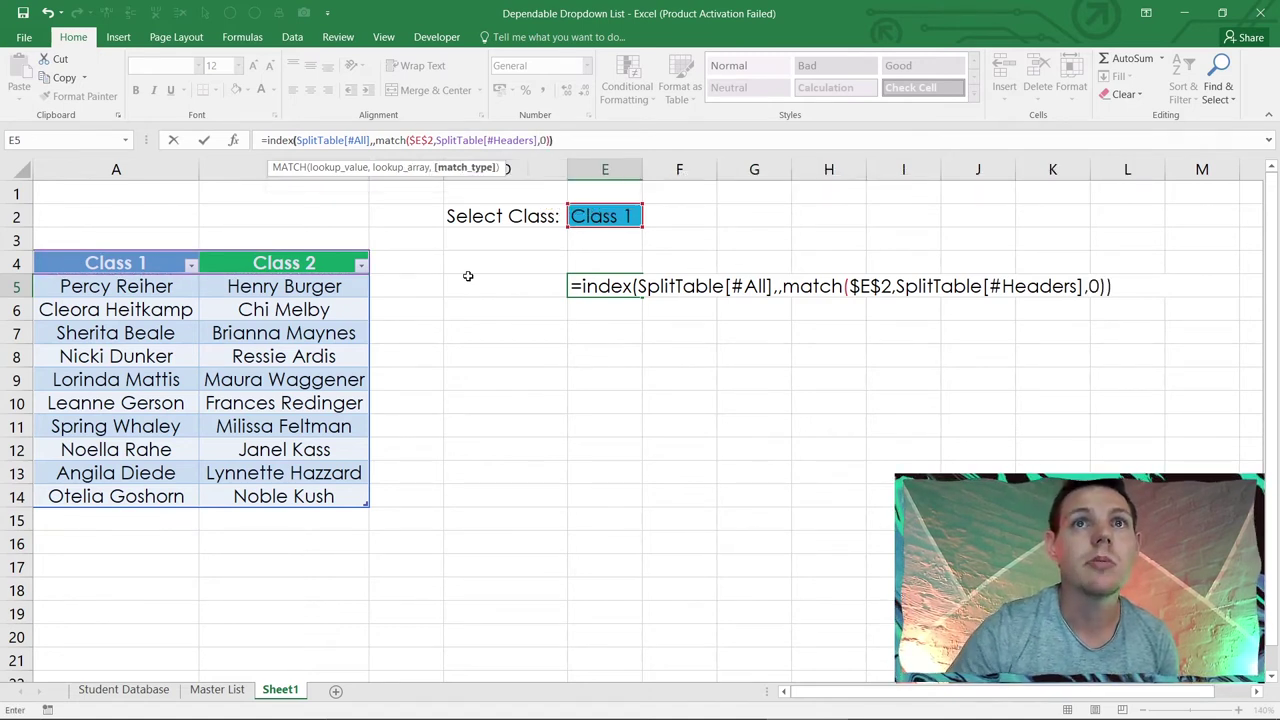
pyautogui.press('Return')
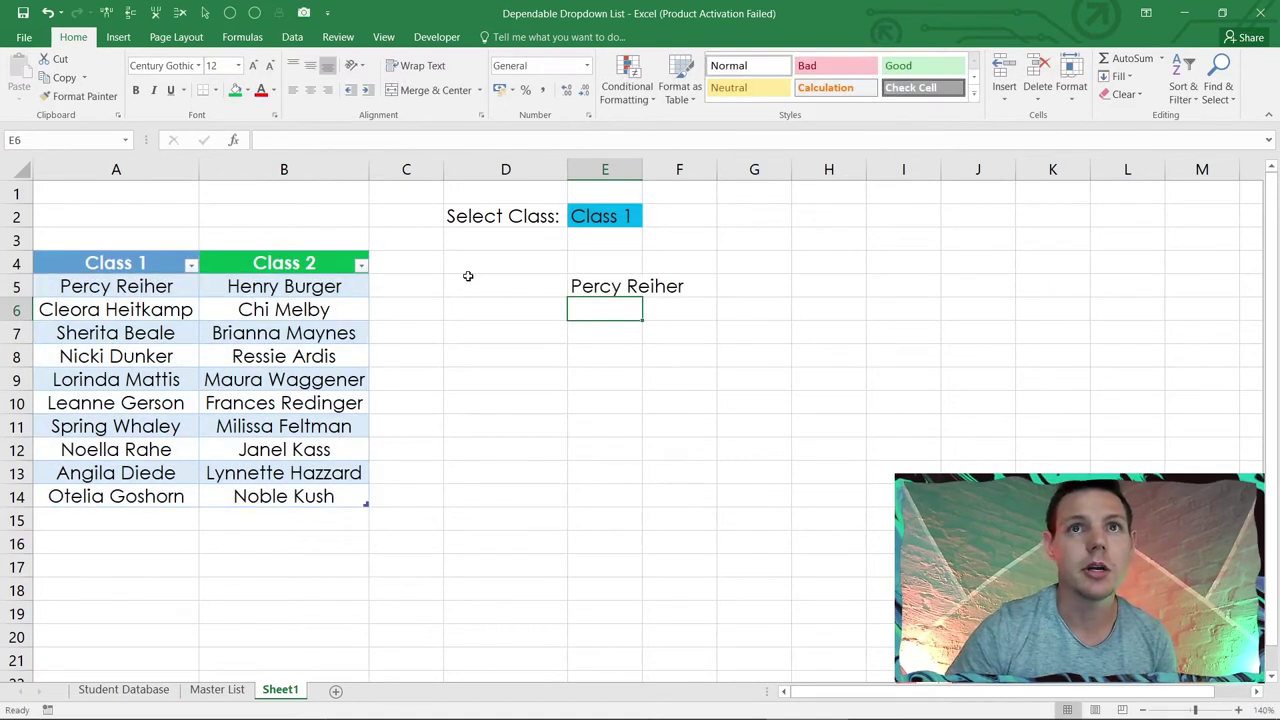
# Step: Autofit the width of column E to the student name returned in E5
pyautogui.click(173, 288)
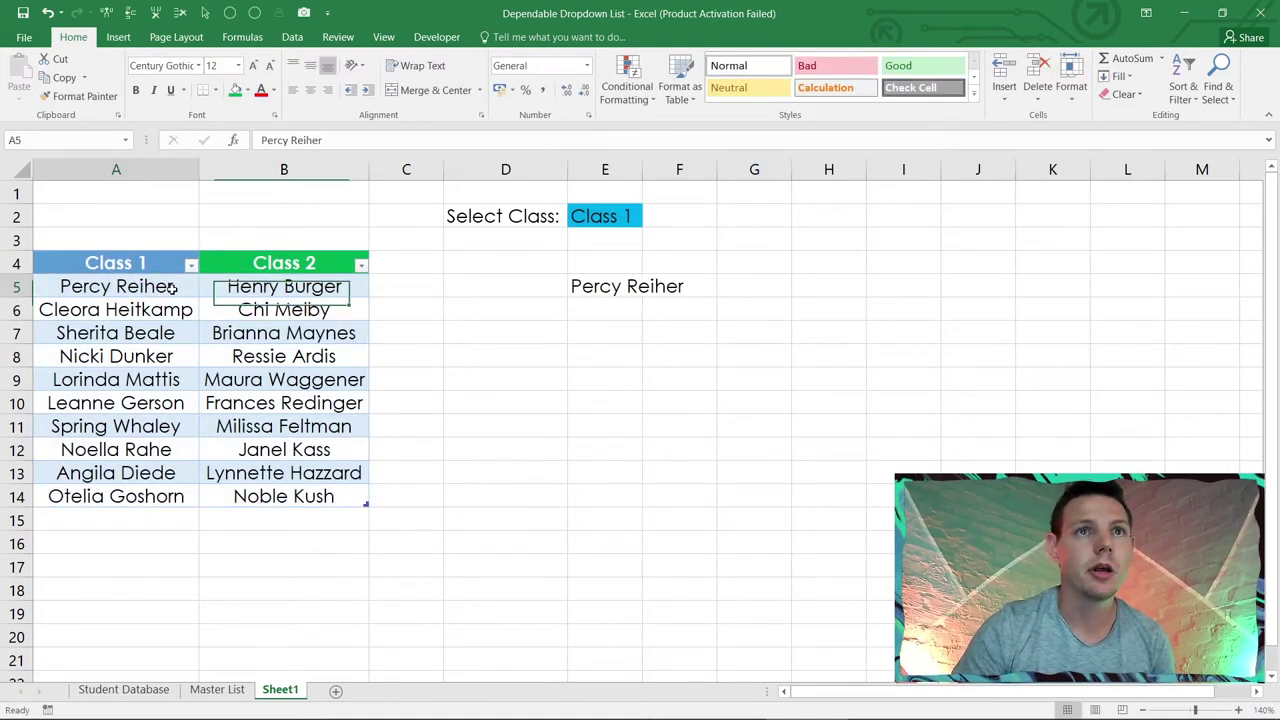
pyautogui.click(590, 289)
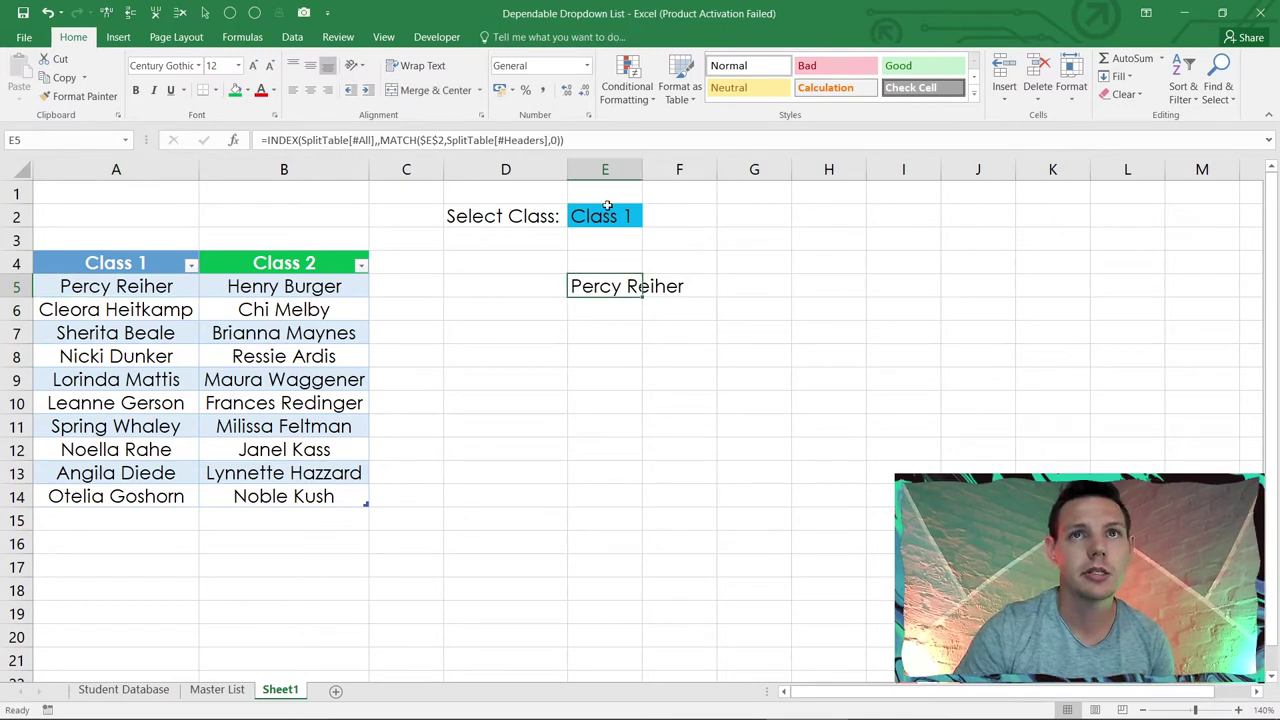
pyautogui.doubleClick(642, 169)
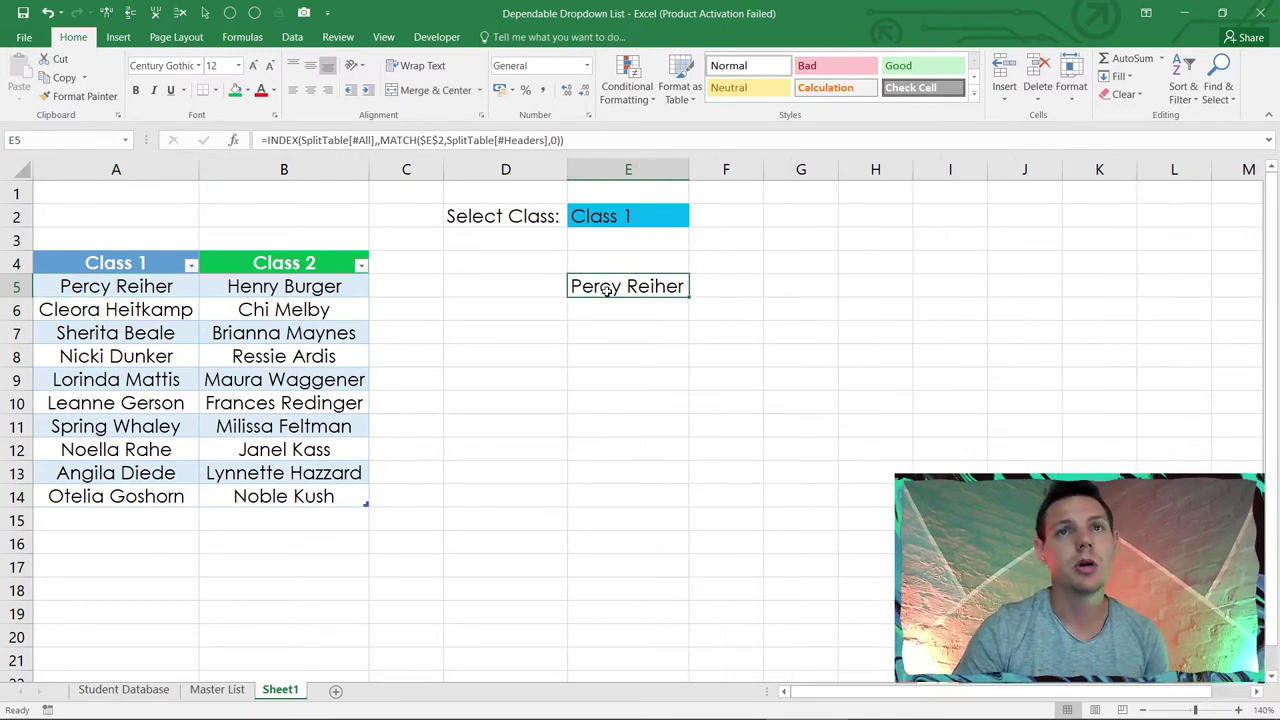
# Step: Copy the complete INDEX and MATCH formula text from E5, leaving the cell's formula as it is
pyautogui.click(584, 142)
pyautogui.moveTo(584, 142); pyautogui.dragTo(381, 140)
pyautogui.moveTo(316, 141); pyautogui.dragTo(248, 146)
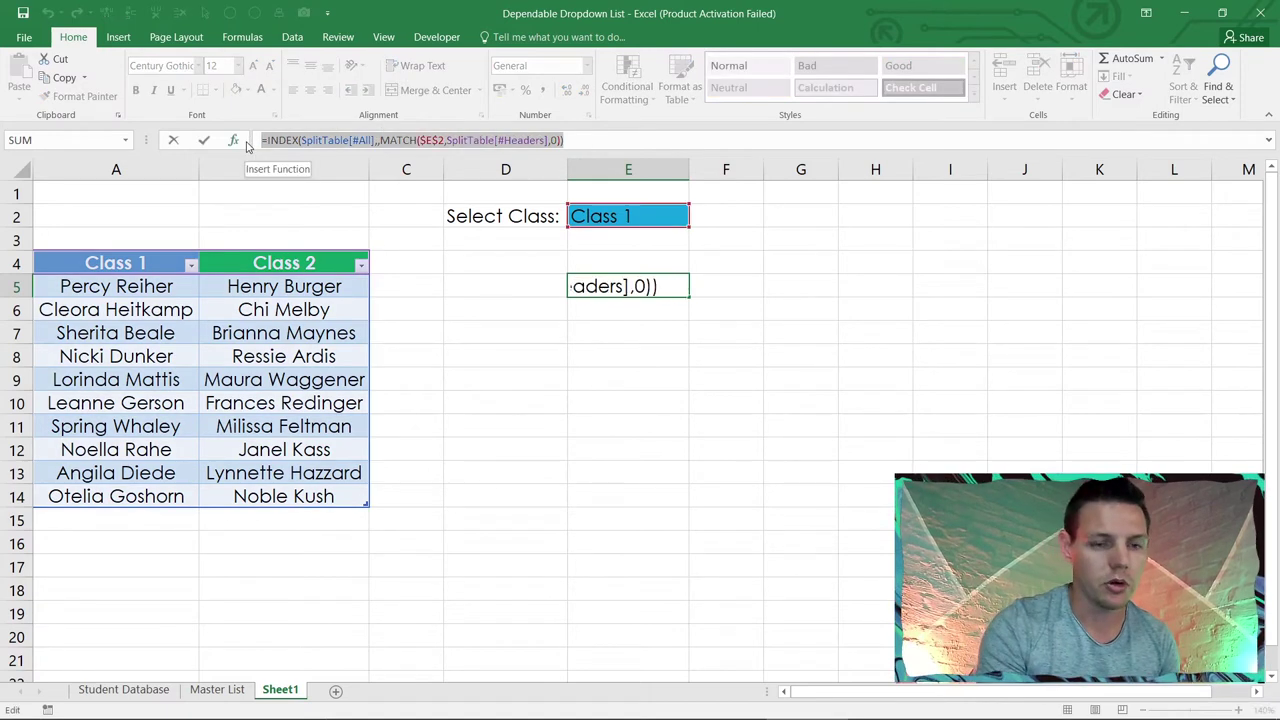
pyautogui.press('Return')
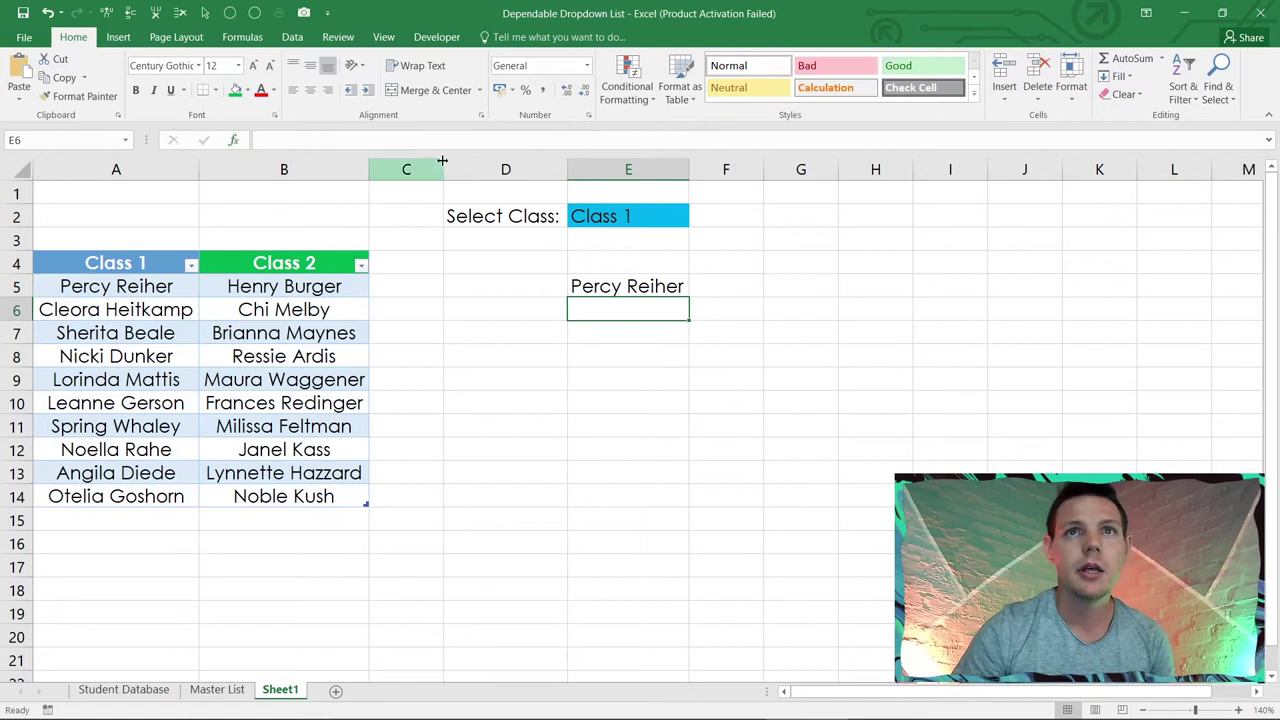
# Step: Open data validation for cell E4 and set it to allow a List
pyautogui.click(583, 254)
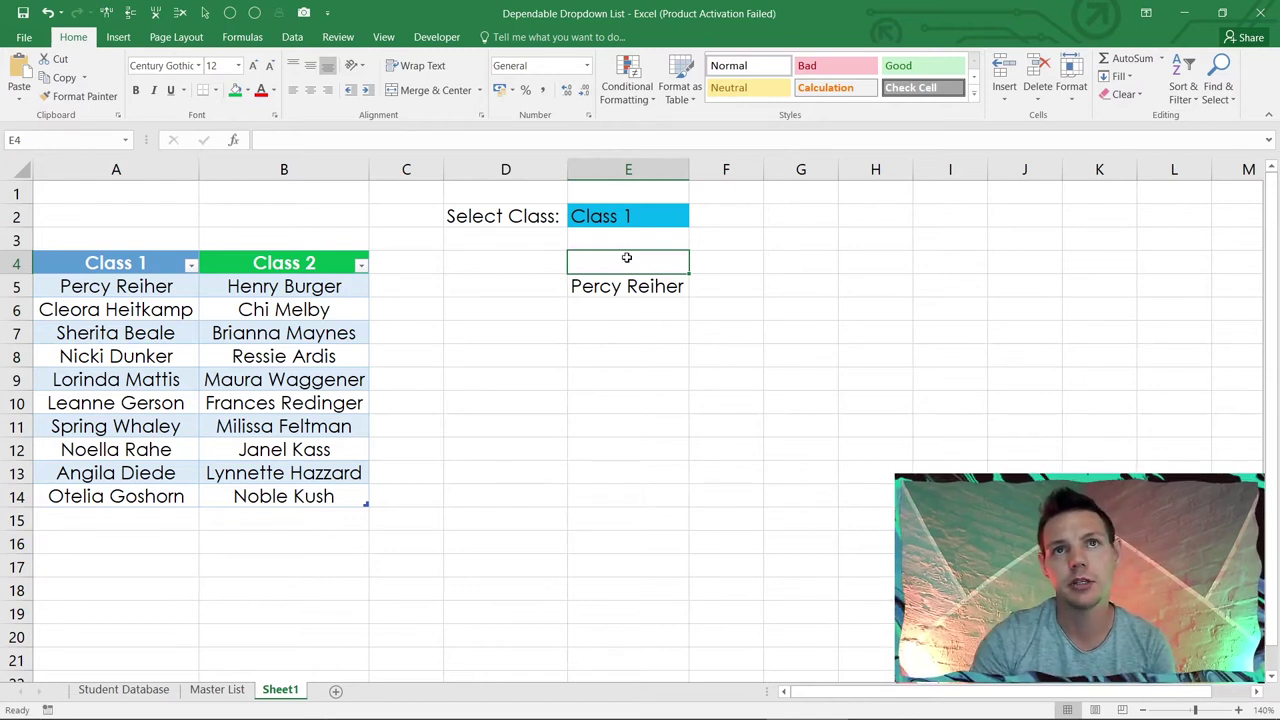
pyautogui.click(626, 236)
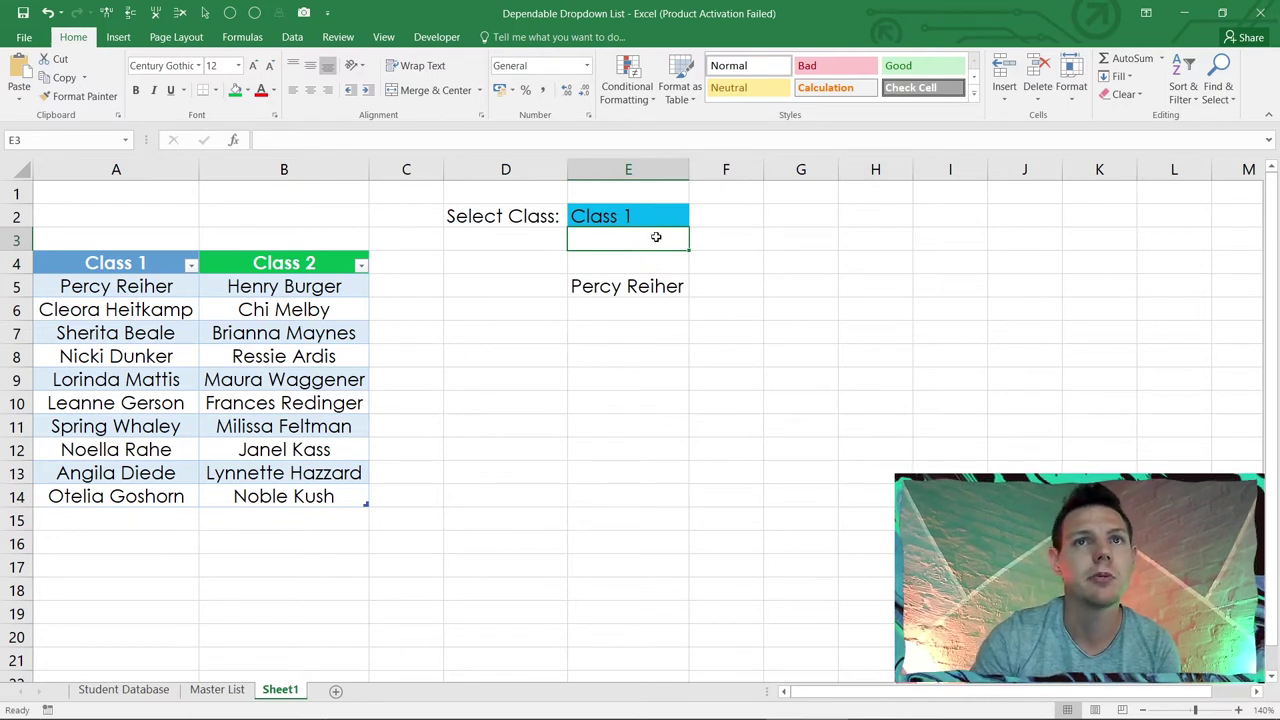
pyautogui.click(623, 264)
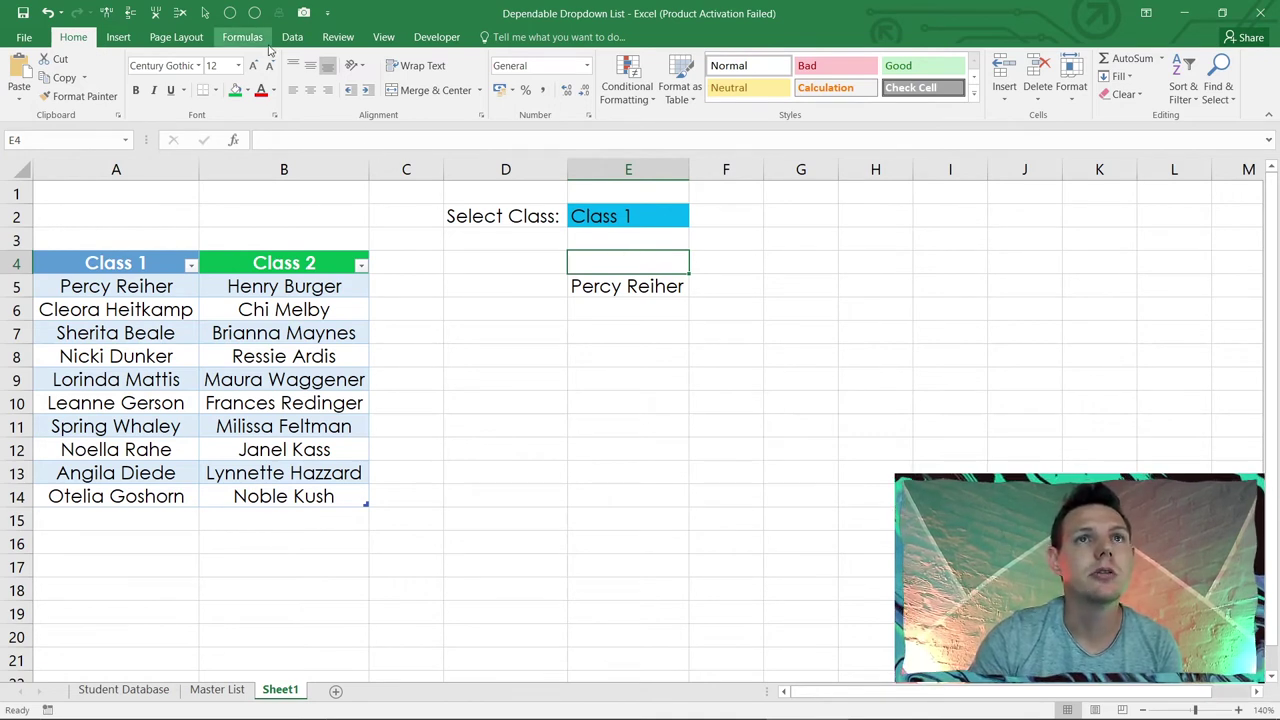
pyautogui.click(292, 37)
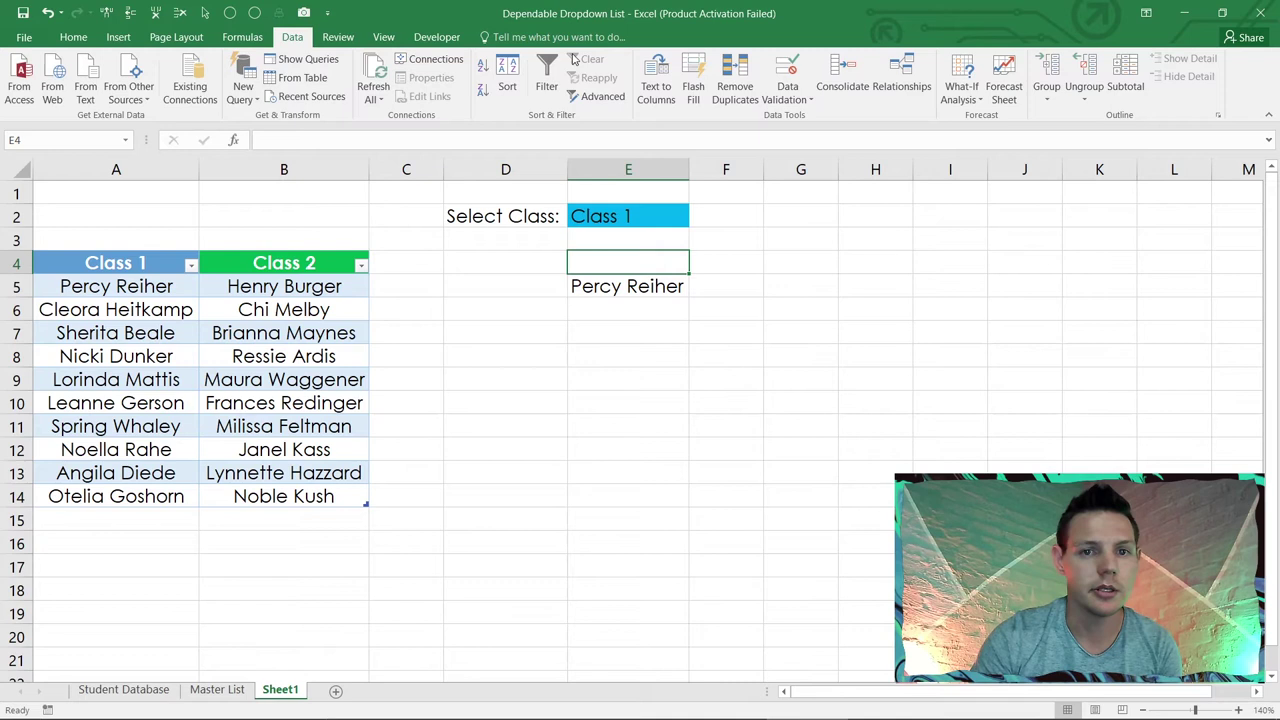
pyautogui.click(792, 70)
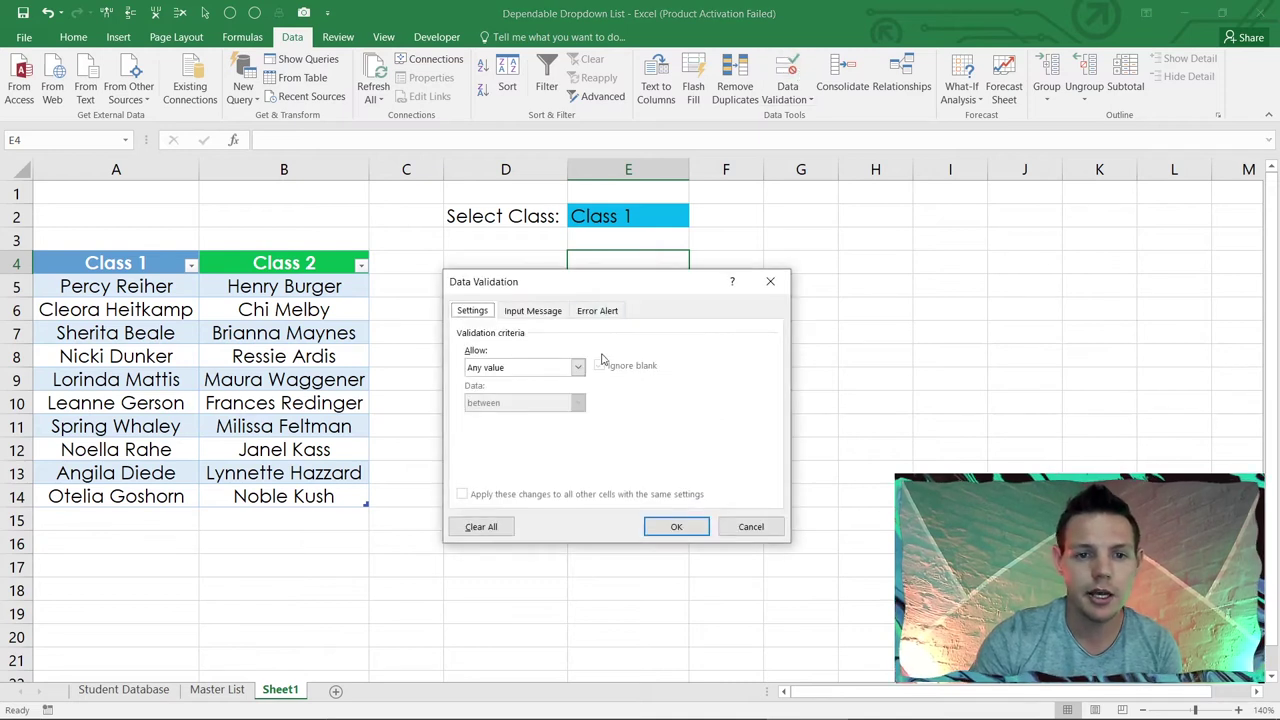
pyautogui.click(578, 368)
pyautogui.click(505, 414)
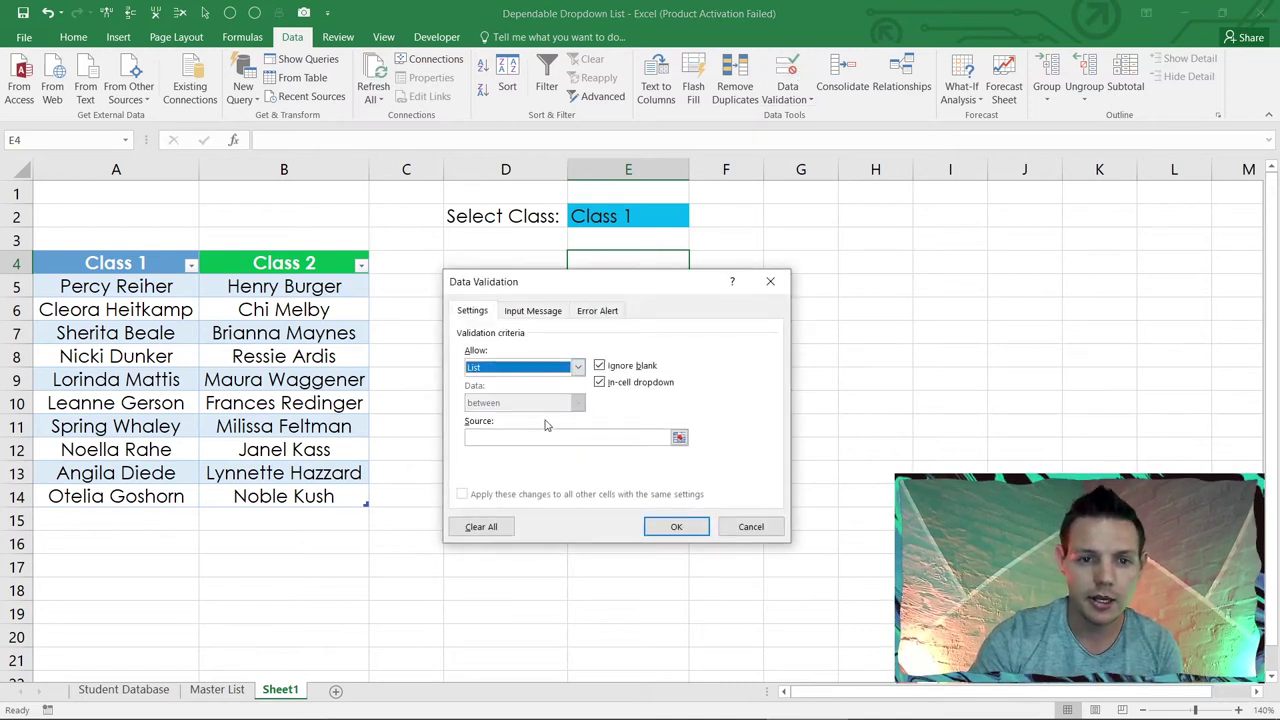
# Step: Paste the copied INDEX formula as the list source and try to apply the validation
pyautogui.click(529, 437)
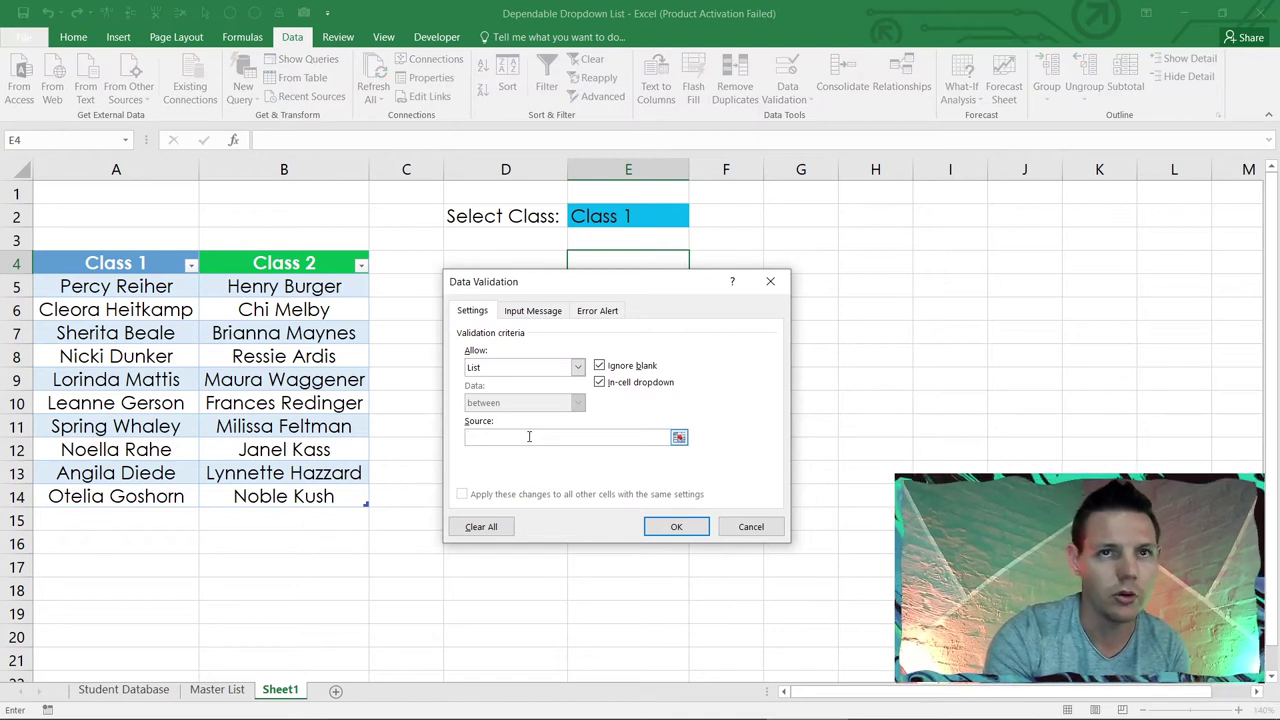
pyautogui.hotkey('ctrl', 'v')
pyautogui.click(674, 526)
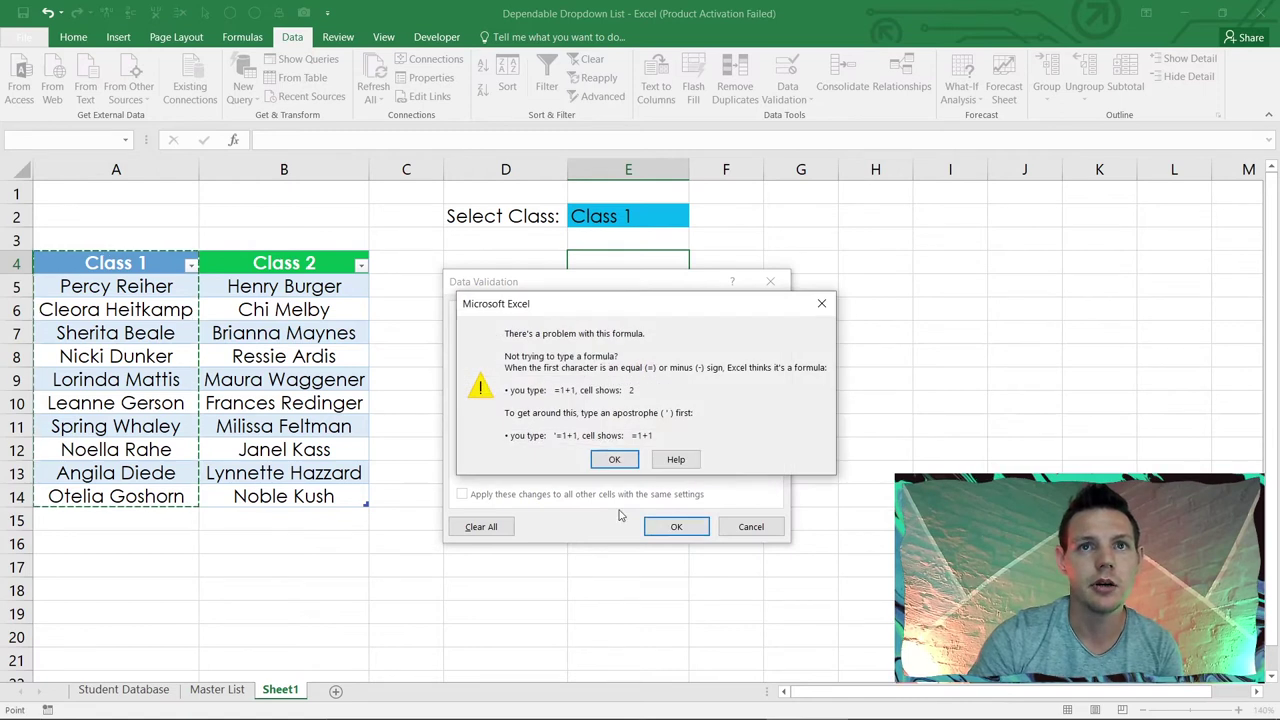
pyautogui.click(613, 461)
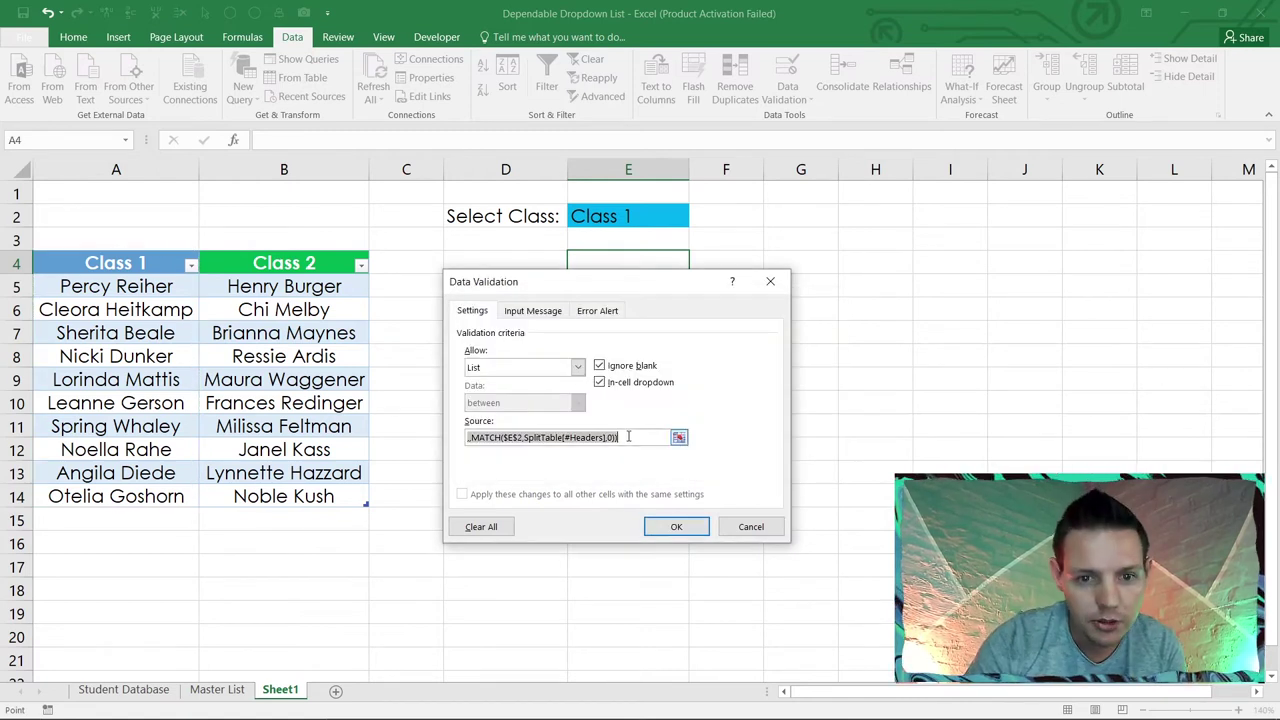
# Step: Replace the SplitTable[#All] reference in E4's validation source formula with the range $A$4:$B$14
pyautogui.click(629, 437)
pyautogui.hotkey('ctrl', 'a')
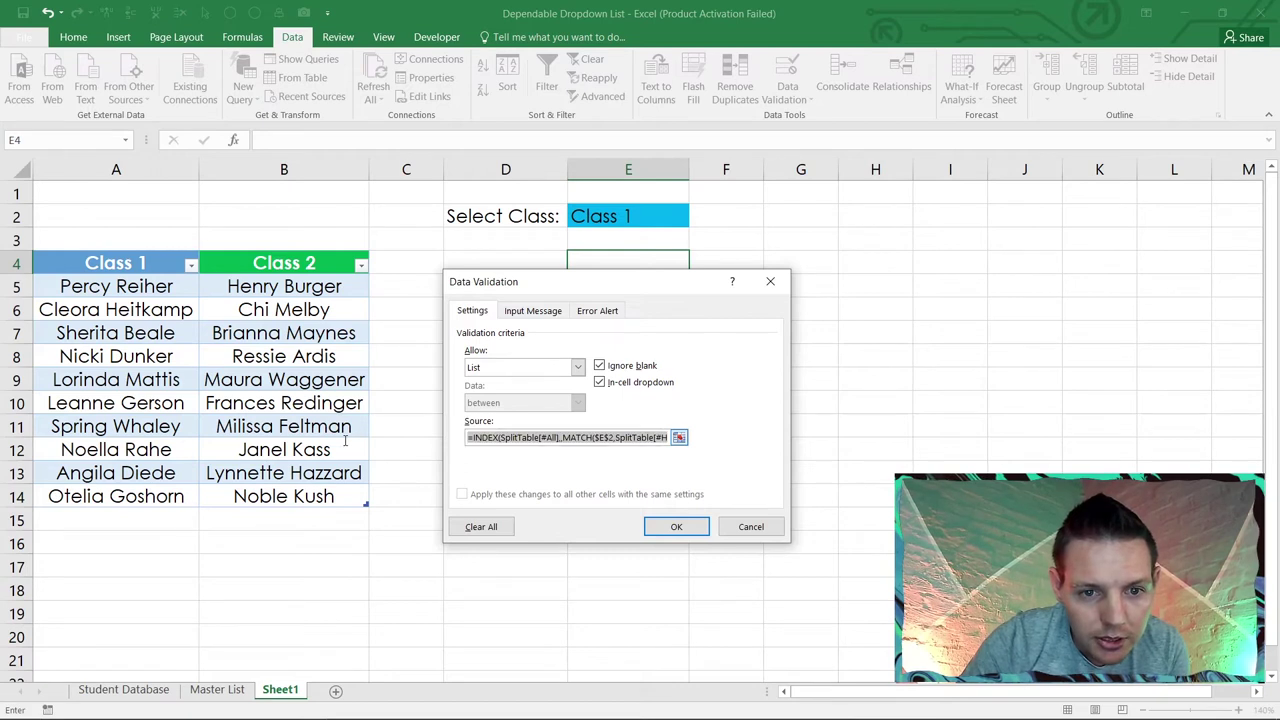
pyautogui.click(553, 441)
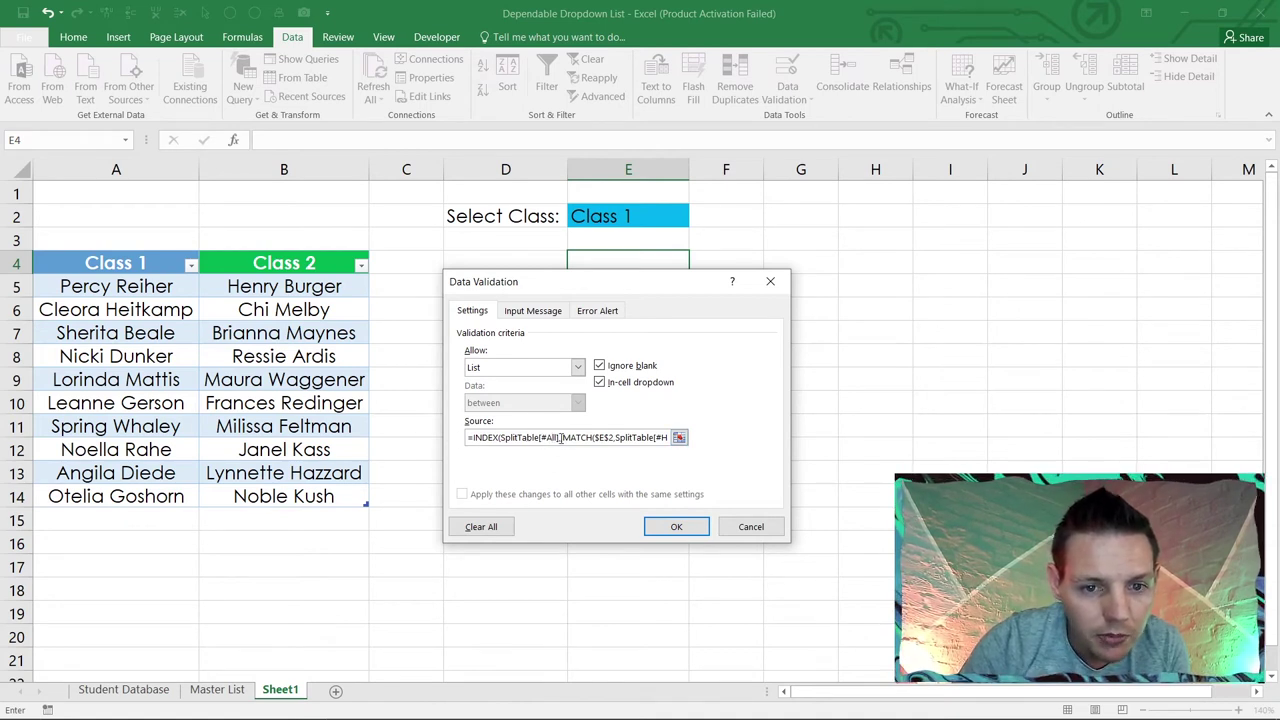
pyautogui.press('BackSpace')
pyautogui.press('BackSpace')
pyautogui.press('BackSpace')
pyautogui.press('BackSpace')
pyautogui.press('BackSpace')
pyautogui.press('BackSpace')
pyautogui.press('BackSpace')
pyautogui.press('BackSpace')
pyautogui.press('BackSpace')
pyautogui.press('BackSpace')
pyautogui.press('BackSpace')
pyautogui.press('BackSpace')
pyautogui.press('BackSpace')
pyautogui.press('BackSpace')
pyautogui.press('BackSpace')
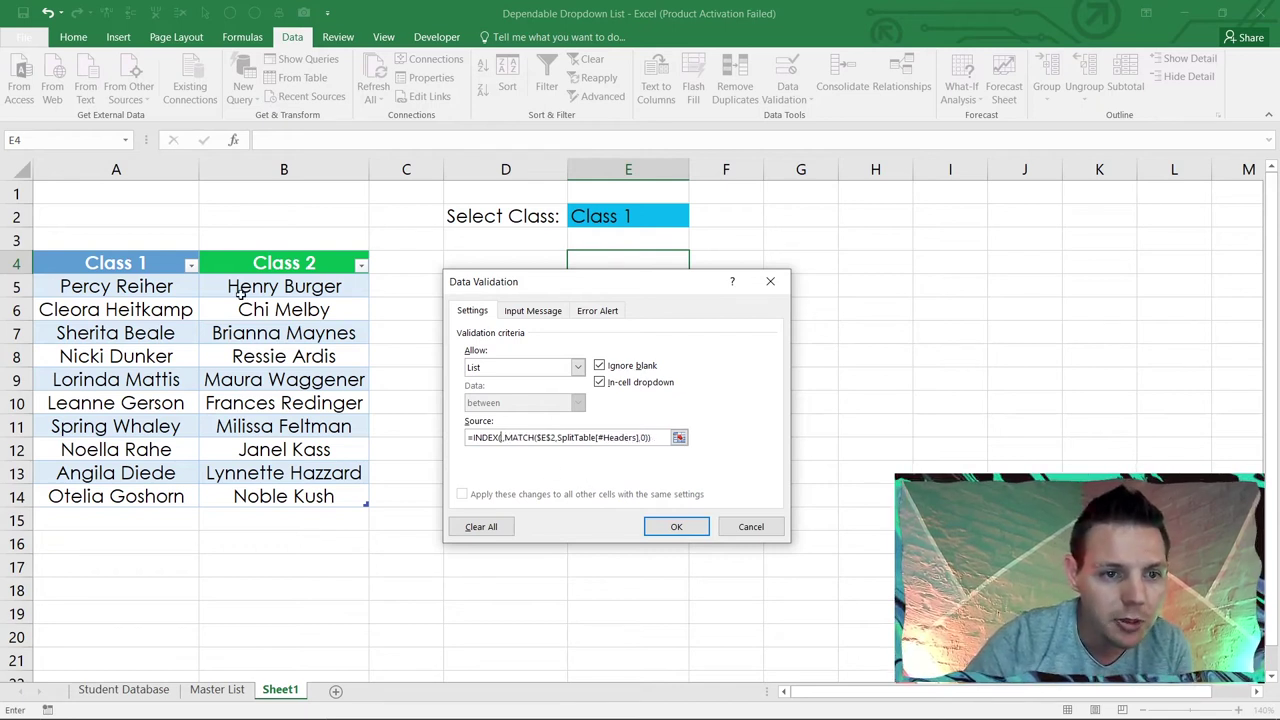
pyautogui.moveTo(115, 262); pyautogui.dragTo(272, 500)
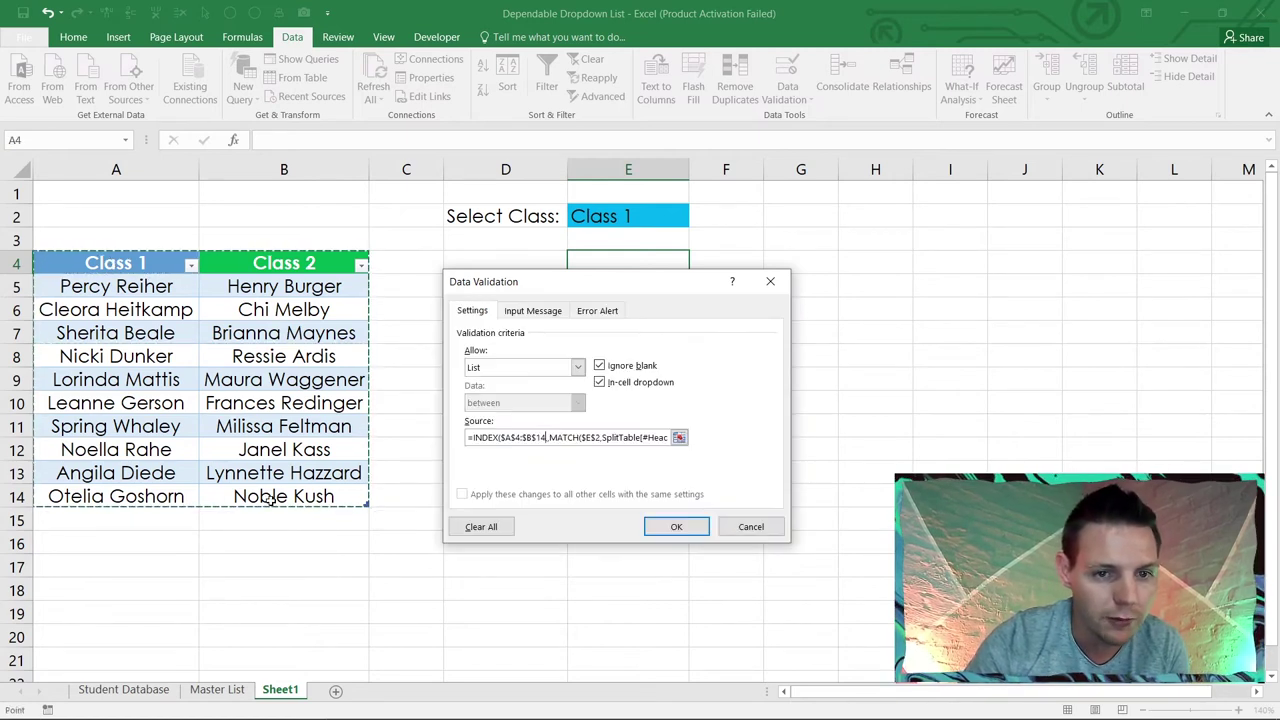
# Step: Replace SplitTable[#Headers] in the MATCH part of the validation source with $A$4:$B$4 and apply the list validation
pyautogui.click(605, 437)
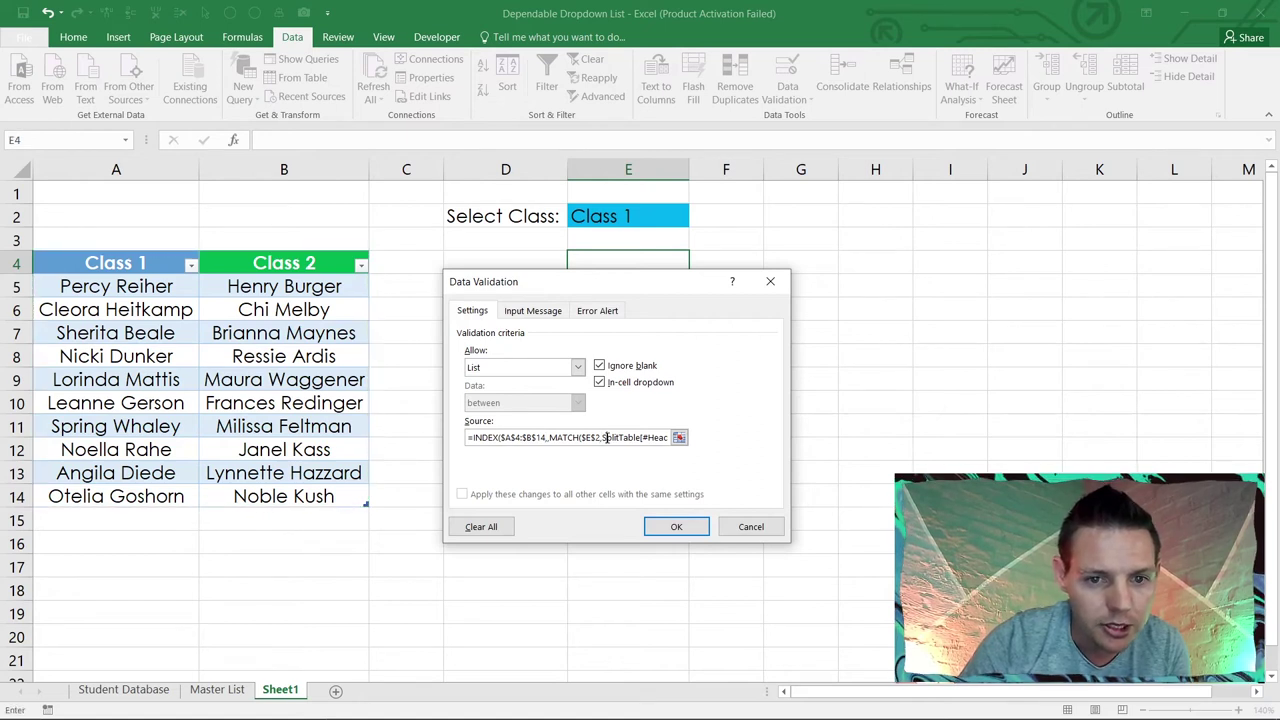
pyautogui.moveTo(604, 437); pyautogui.dragTo(648, 440)
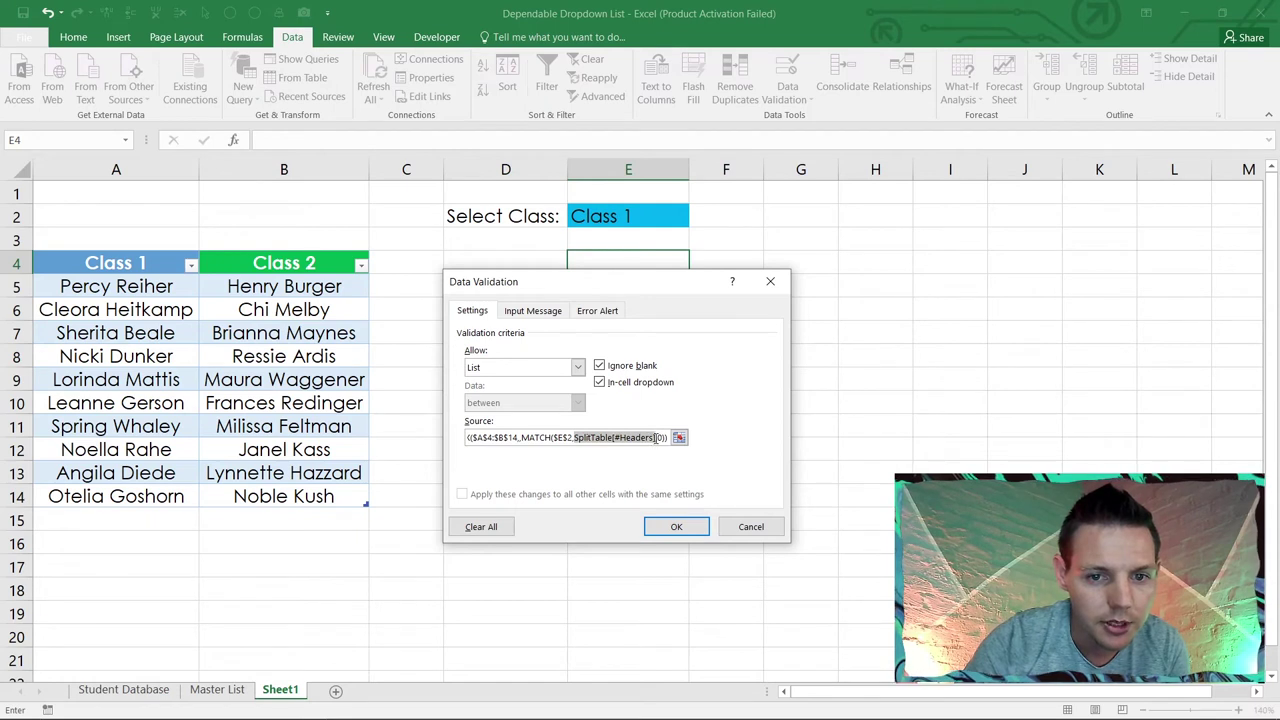
pyautogui.press('Delete')
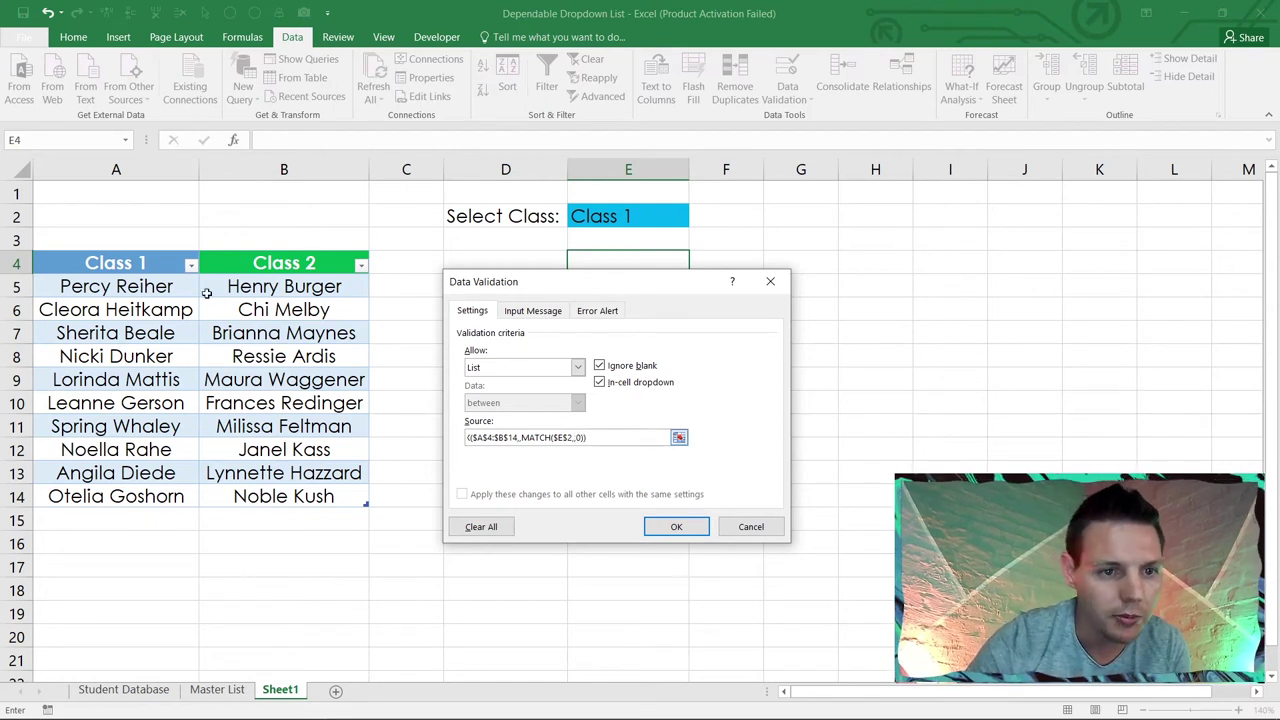
pyautogui.moveTo(144, 263); pyautogui.dragTo(222, 258)
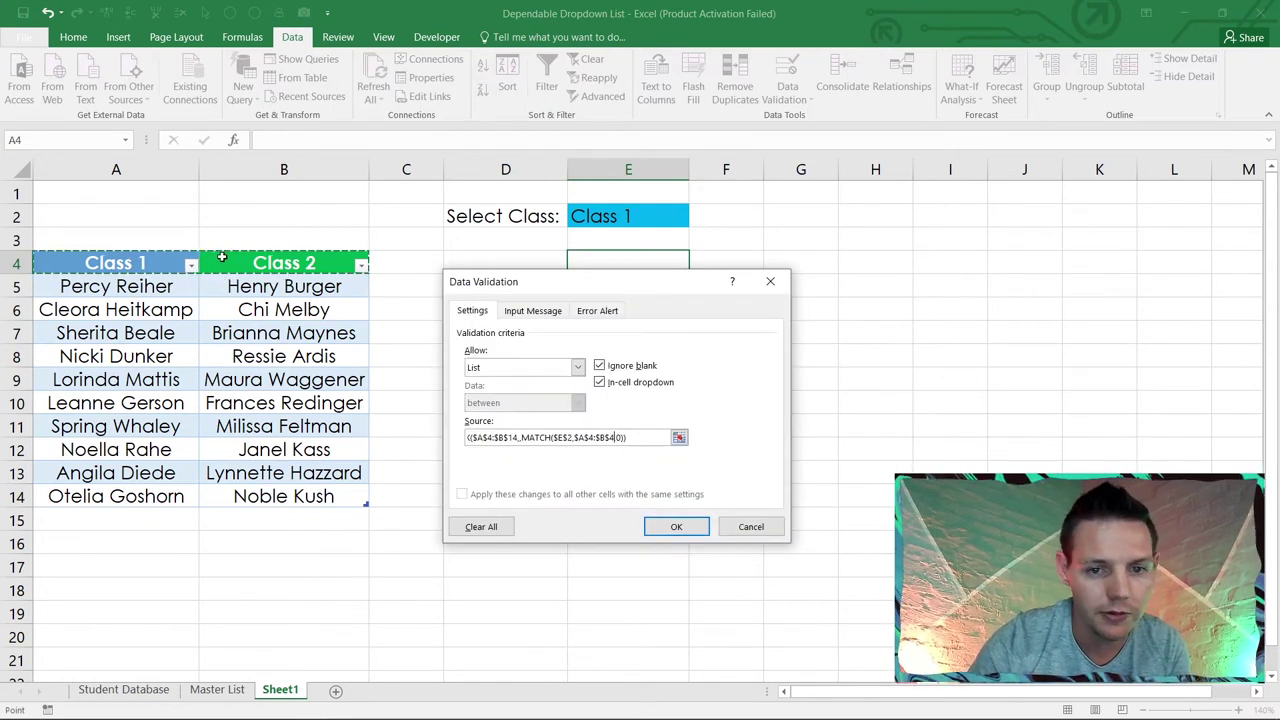
pyautogui.press('Return')
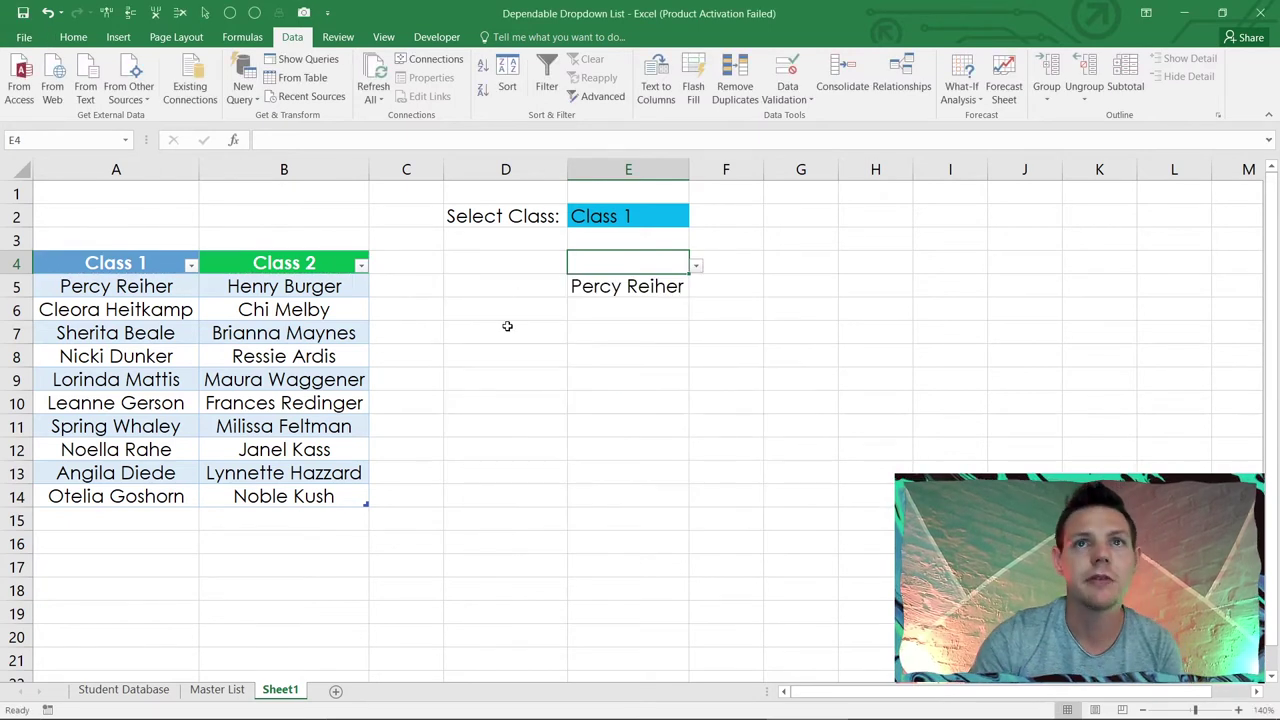
# Step: Check E4's dropdown list and change the INDEX range in its validation source to start at $A$5, leaving out the header row
pyautogui.click(695, 265)
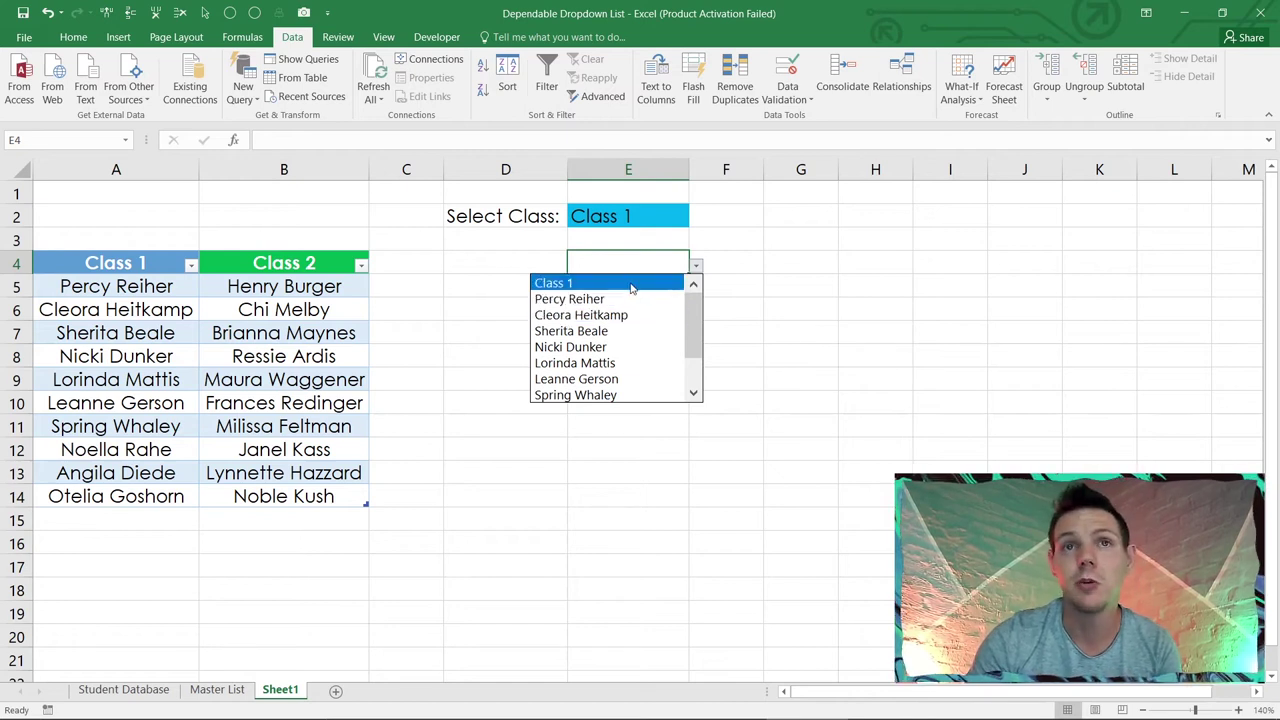
pyautogui.press('Escape')
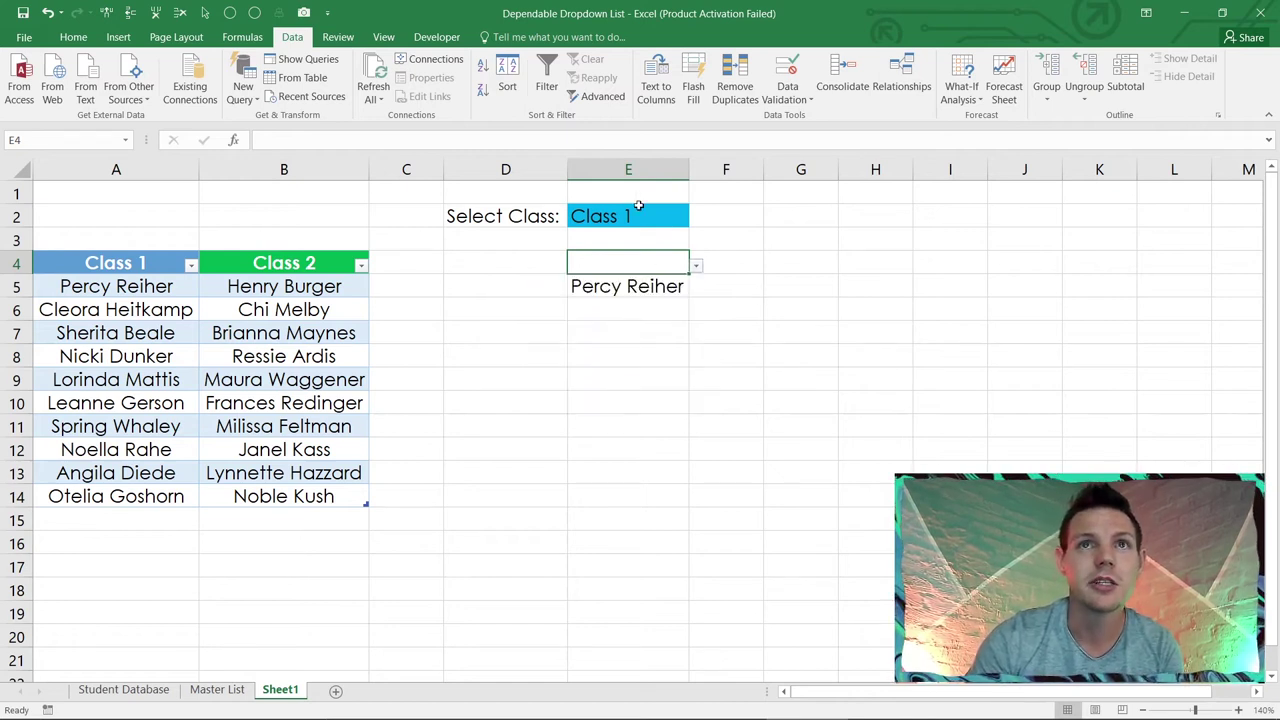
pyautogui.click(783, 100)
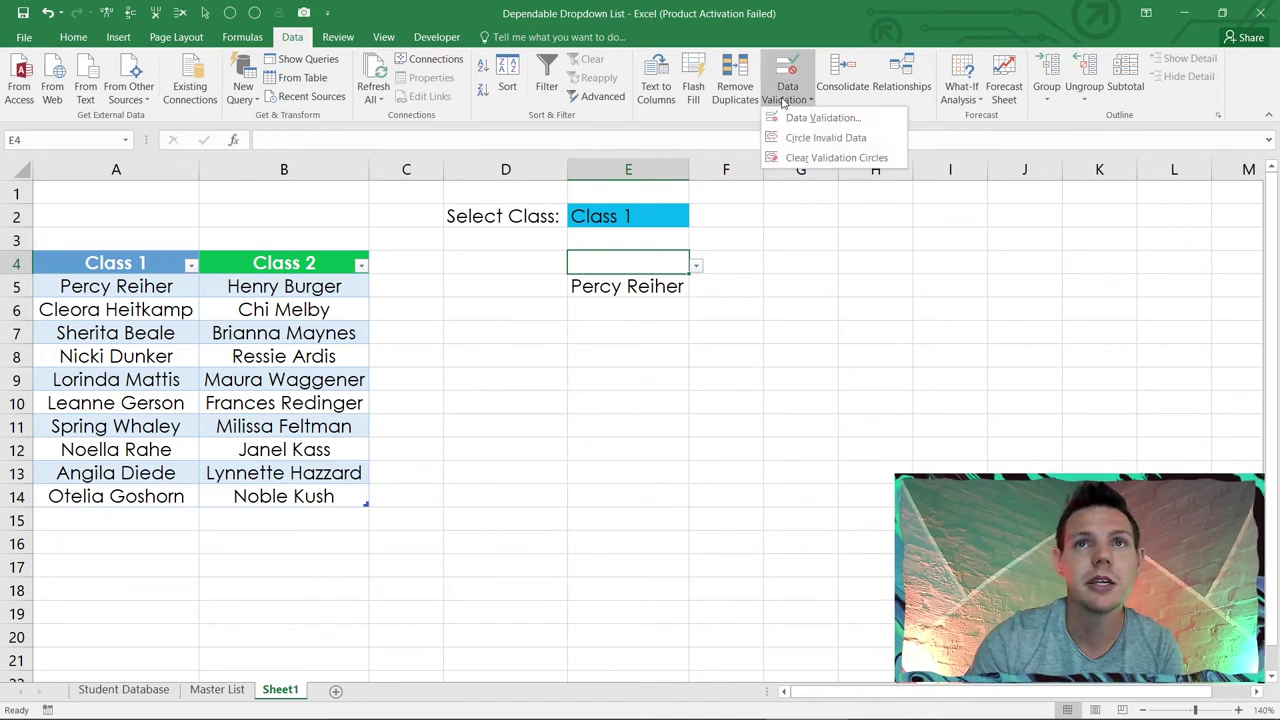
pyautogui.click(785, 118)
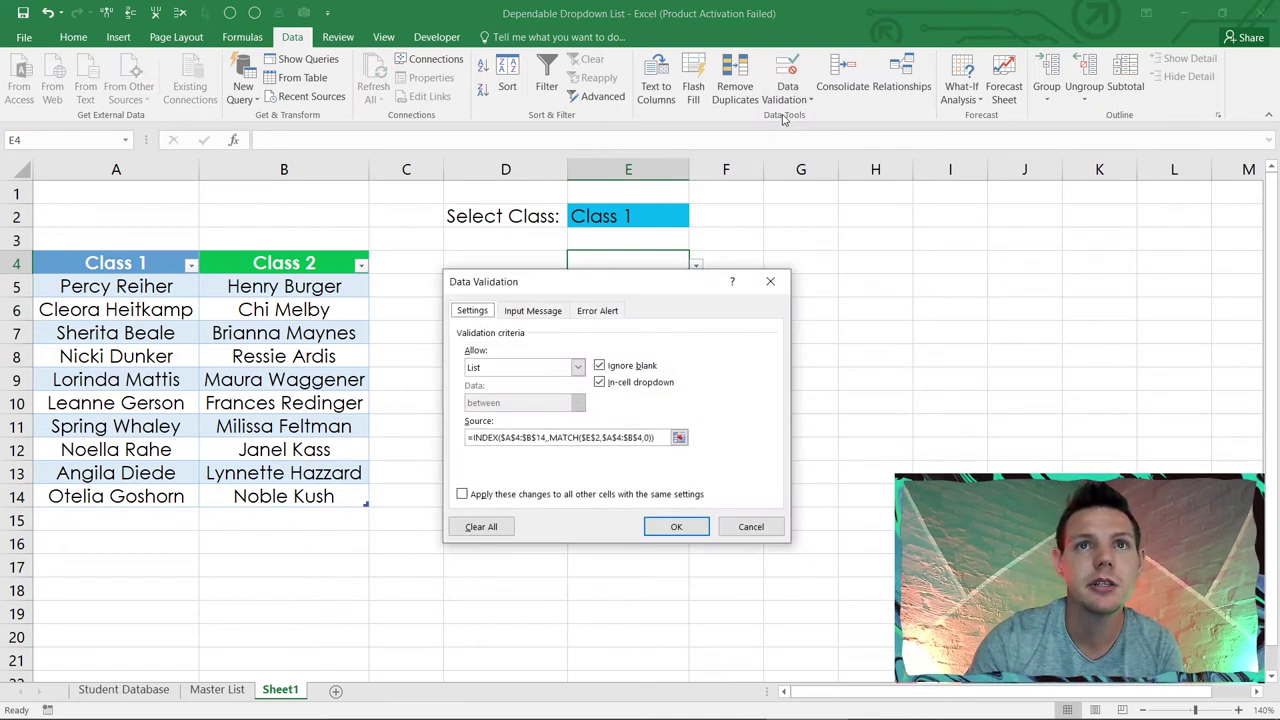
pyautogui.click(520, 437)
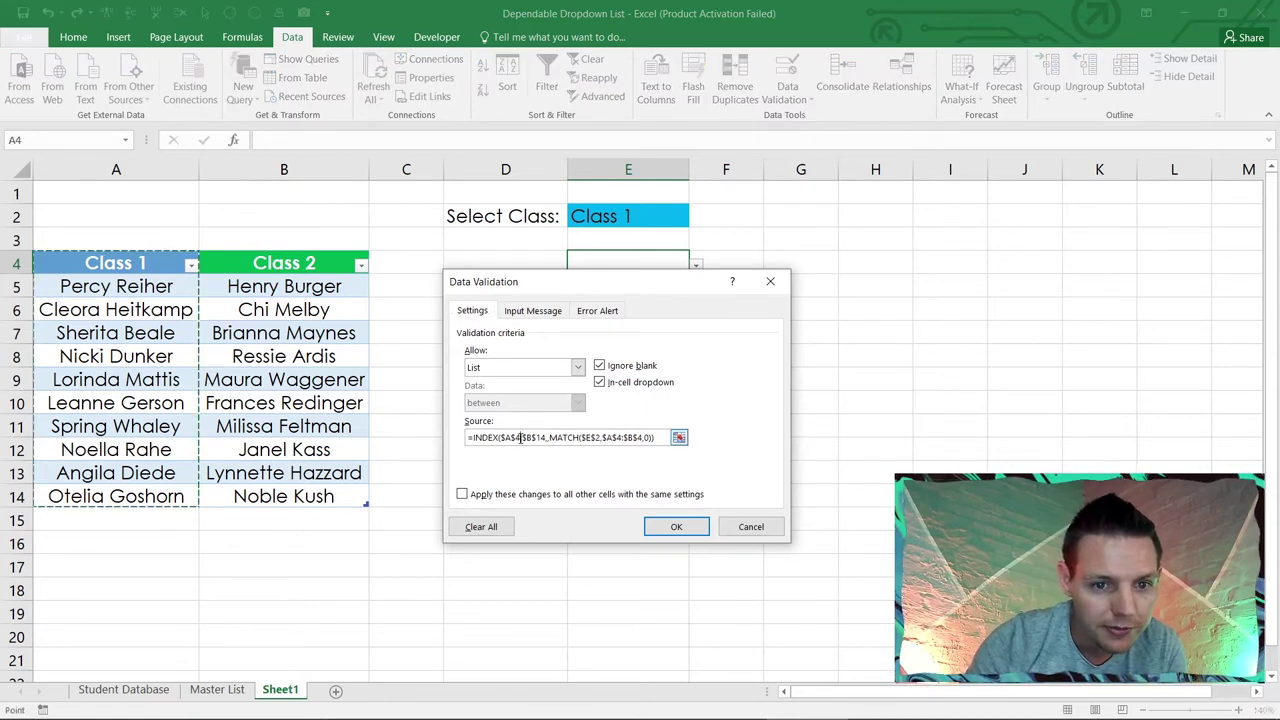
pyautogui.press('BackSpace')
pyautogui.press('BackSpace')
pyautogui.write('5')
pyautogui.click(676, 526)
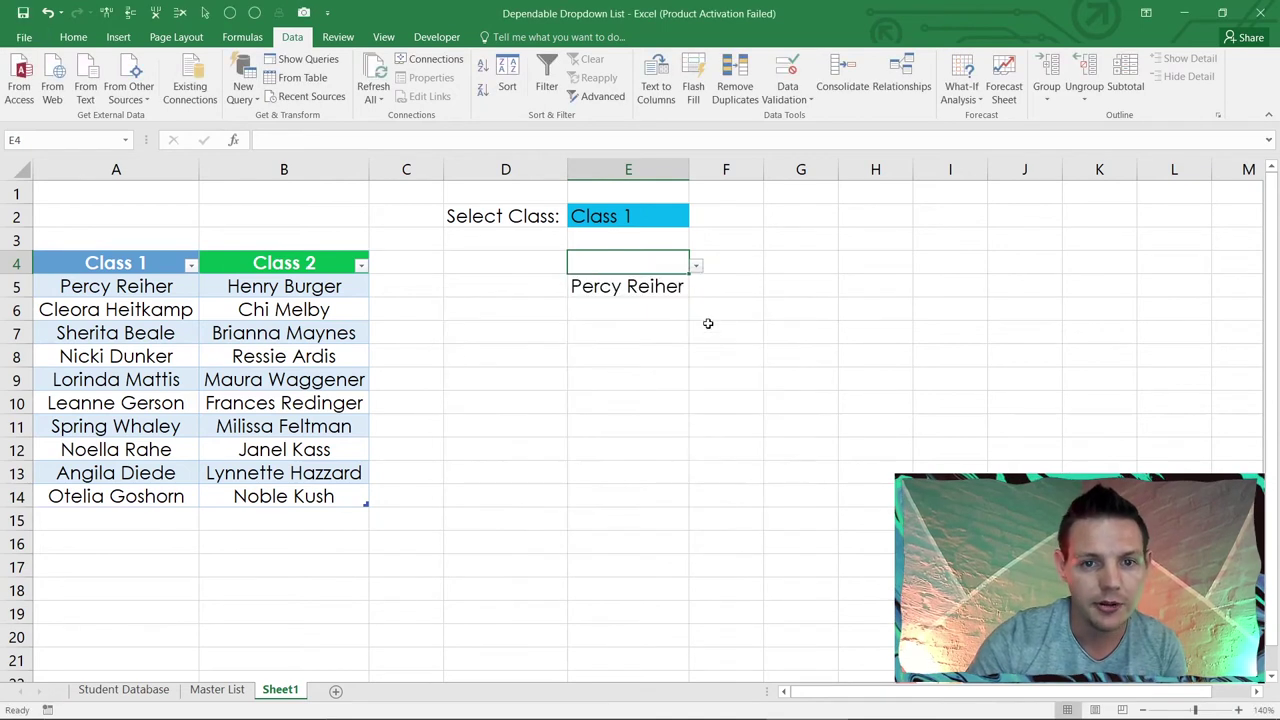
# Step: Choose the first Class 1 student from E4's dropdown and clear the test formula from E5
pyautogui.click(696, 265)
pyautogui.moveTo(699, 313)
pyautogui.mouseDown()
pyautogui.moveTo(700, 342)
pyautogui.moveTo(690, 304)
pyautogui.mouseUp()
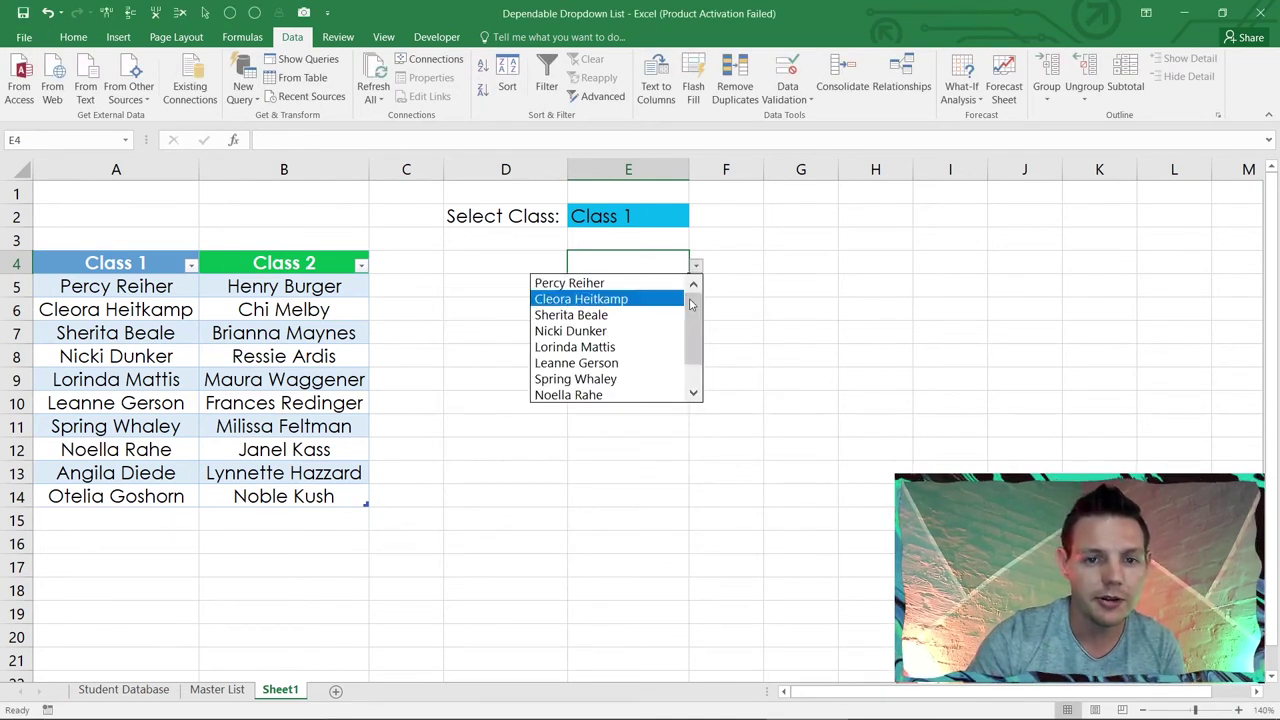
pyautogui.click(645, 284)
pyautogui.click(660, 288)
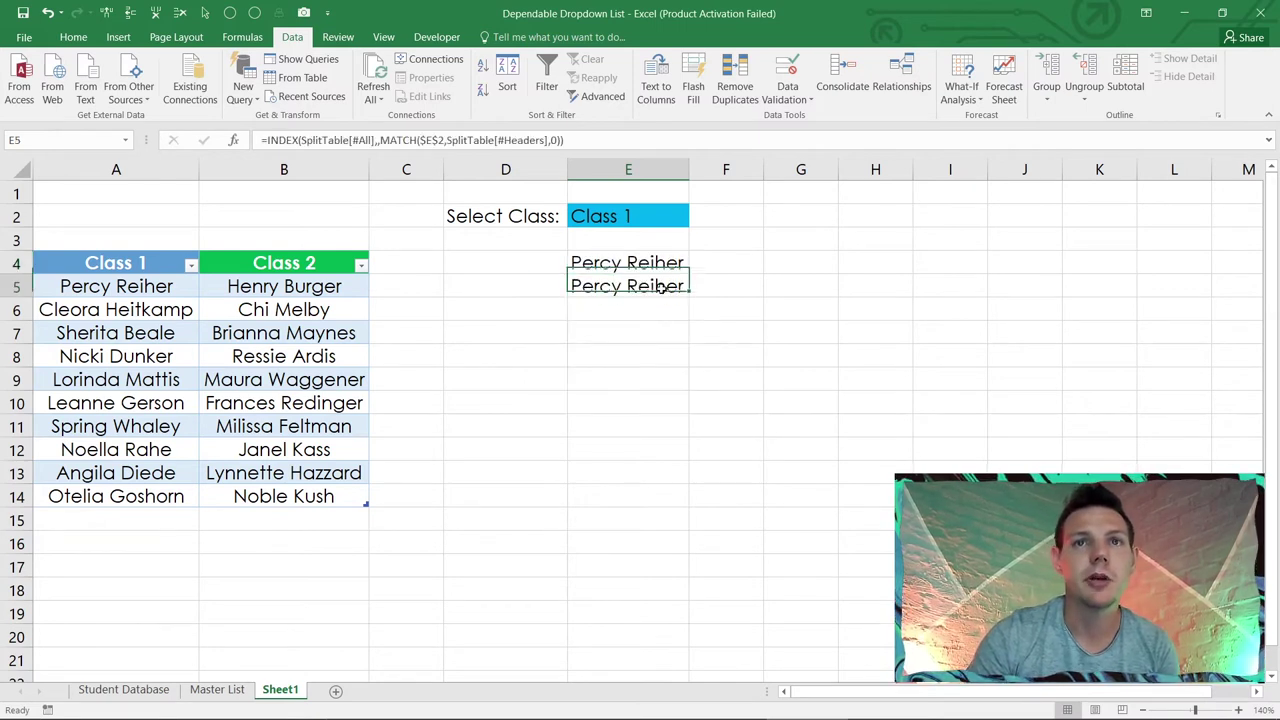
pyautogui.press('Delete')
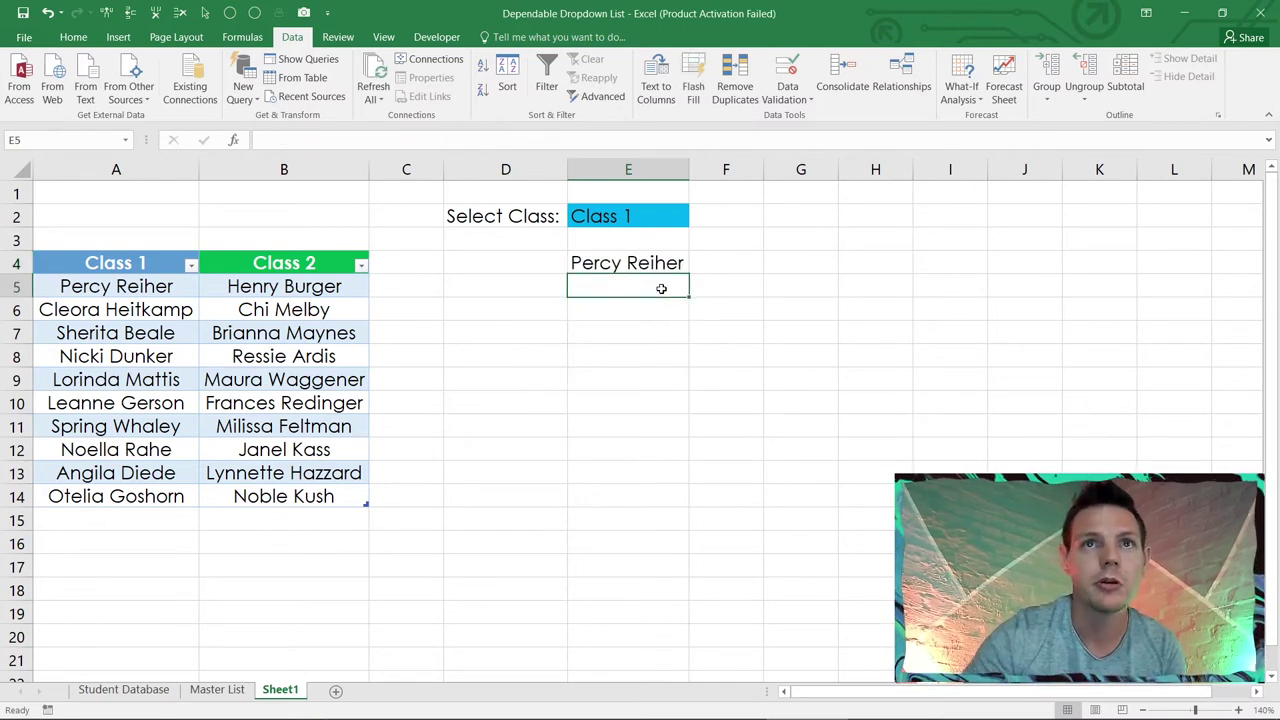
# Step: Choose the fourth Class 1 student in E4 and switch the class selector in E2 to Class 2
pyautogui.click(614, 266)
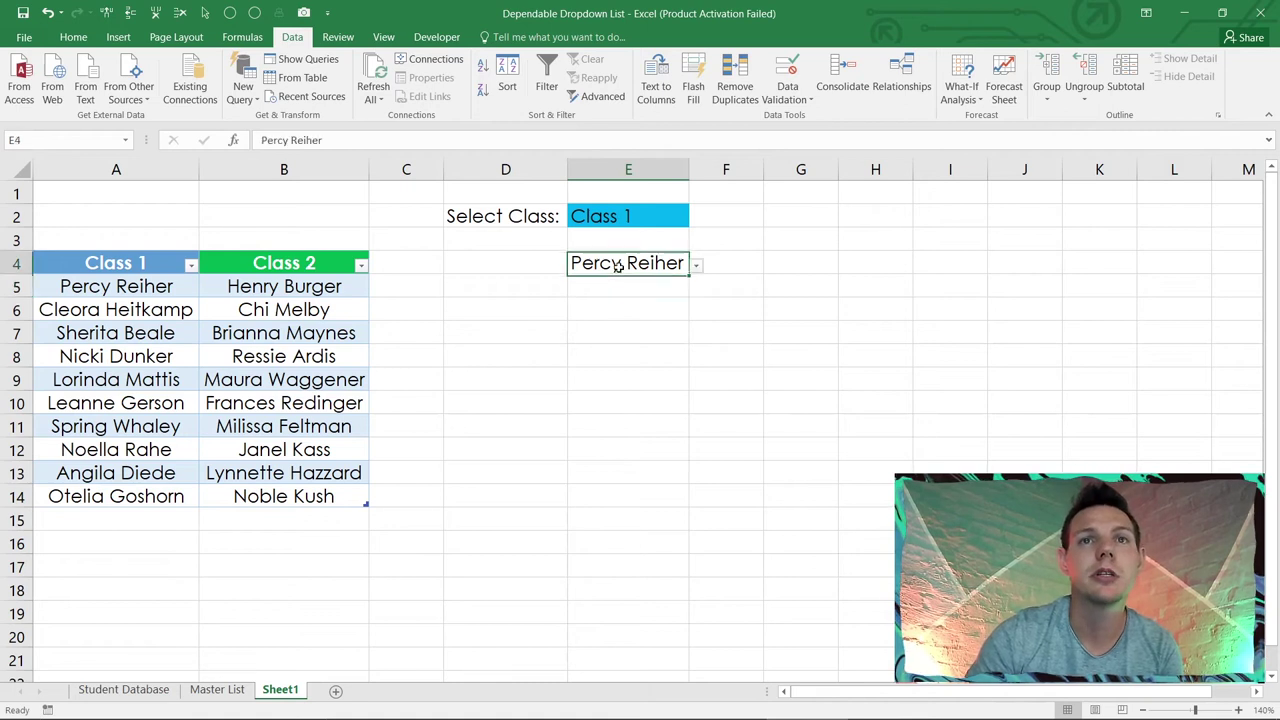
pyautogui.click(696, 265)
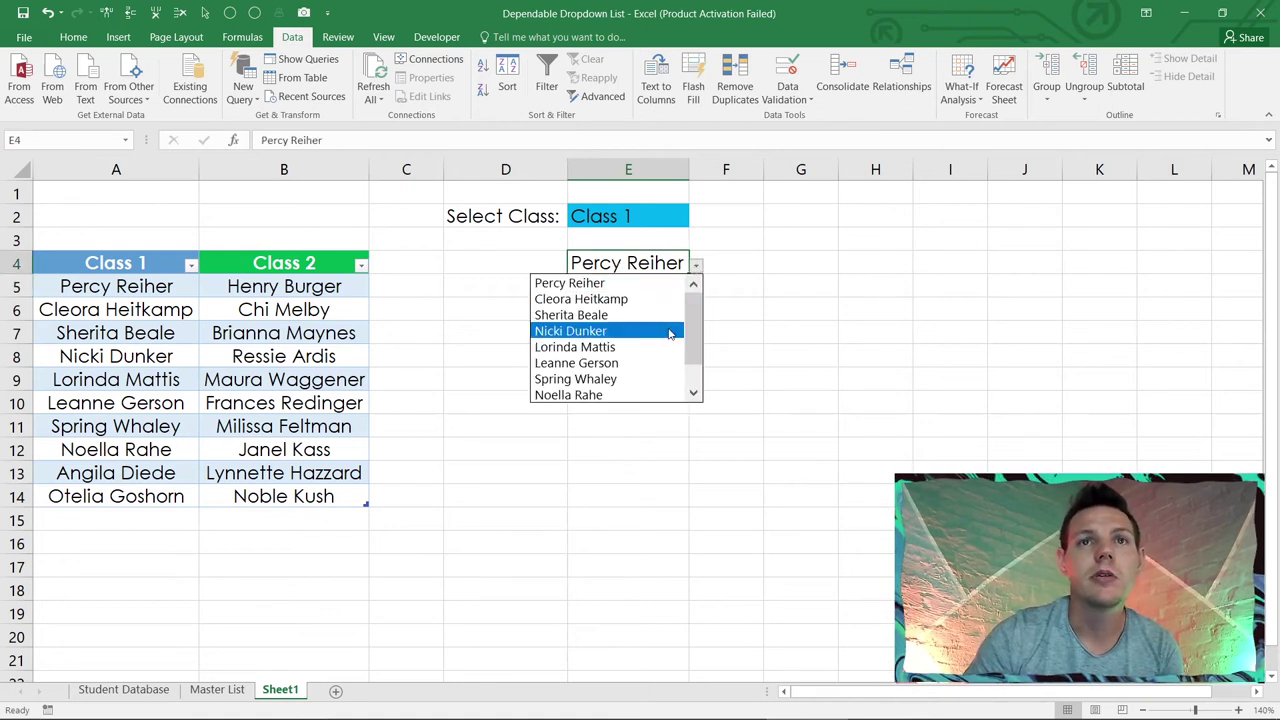
pyautogui.click(668, 330)
pyautogui.click(664, 217)
pyautogui.click(695, 220)
pyautogui.click(692, 252)
# Step: Choose the first Class 2 student from E4's dropdown and set the class selector in E2 back to Class 1
pyautogui.click(676, 262)
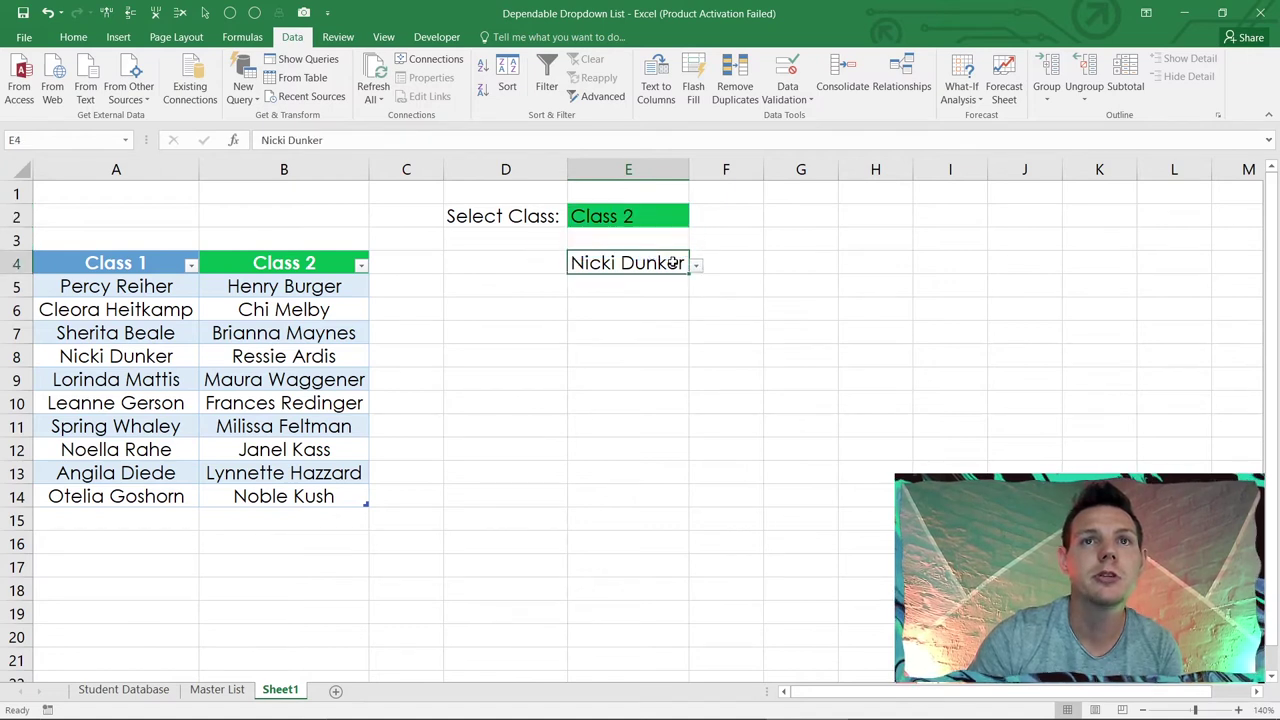
pyautogui.click(697, 266)
pyautogui.click(660, 281)
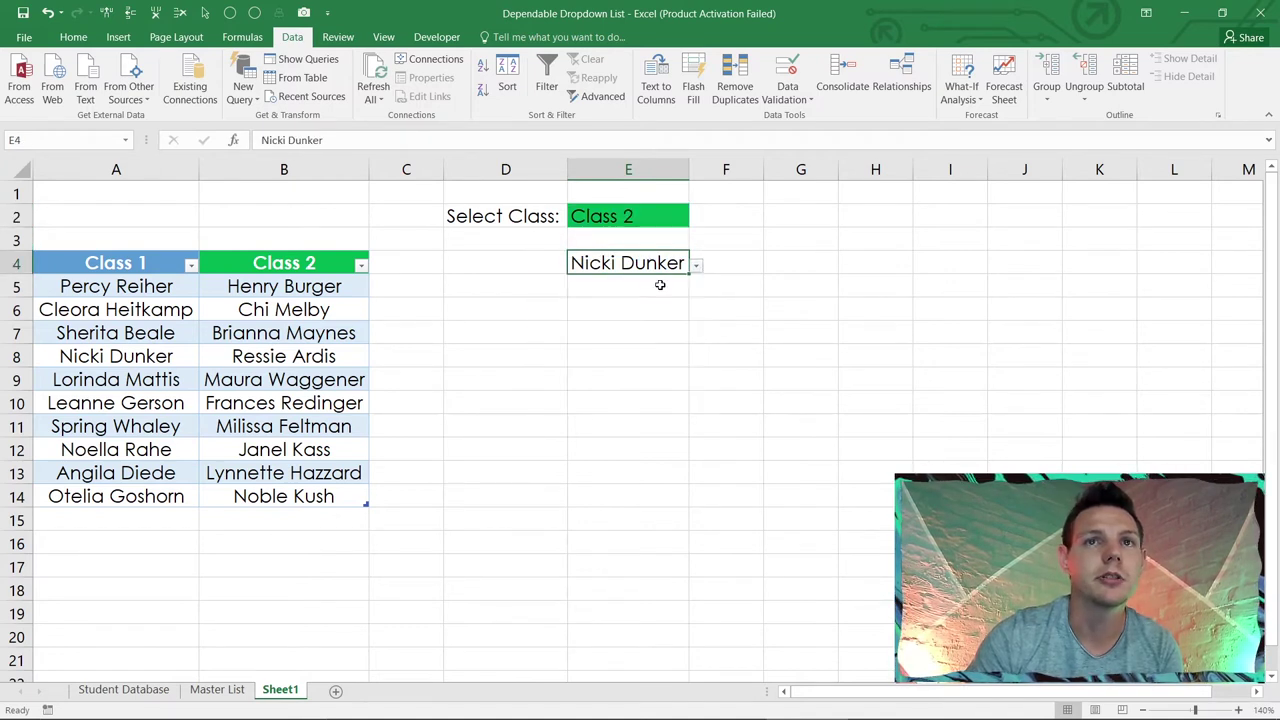
pyautogui.click(654, 216)
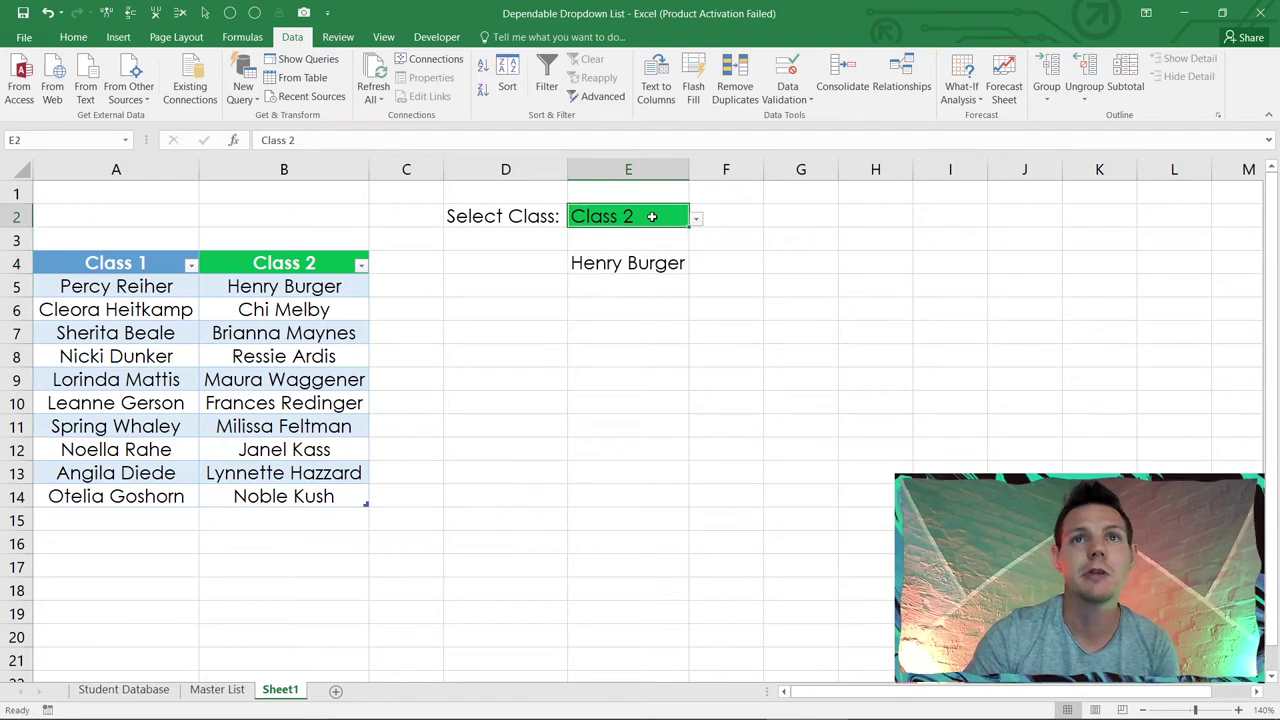
pyautogui.click(697, 220)
pyautogui.click(683, 232)
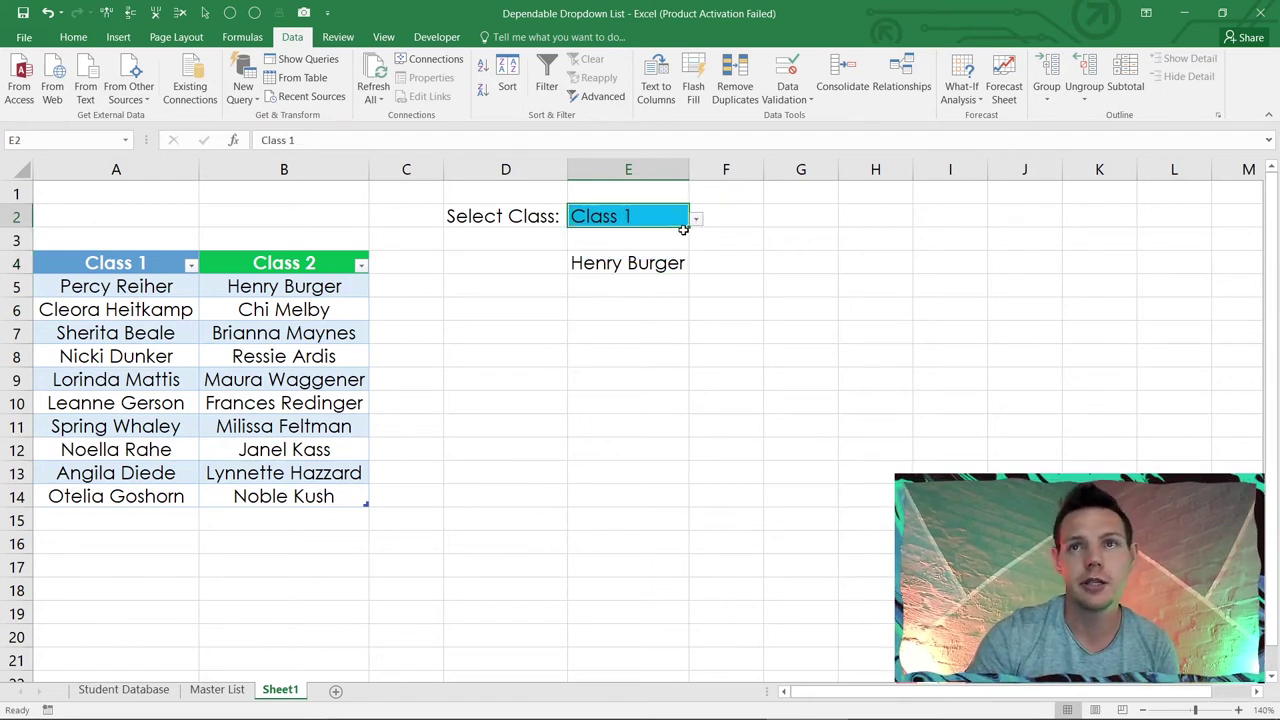
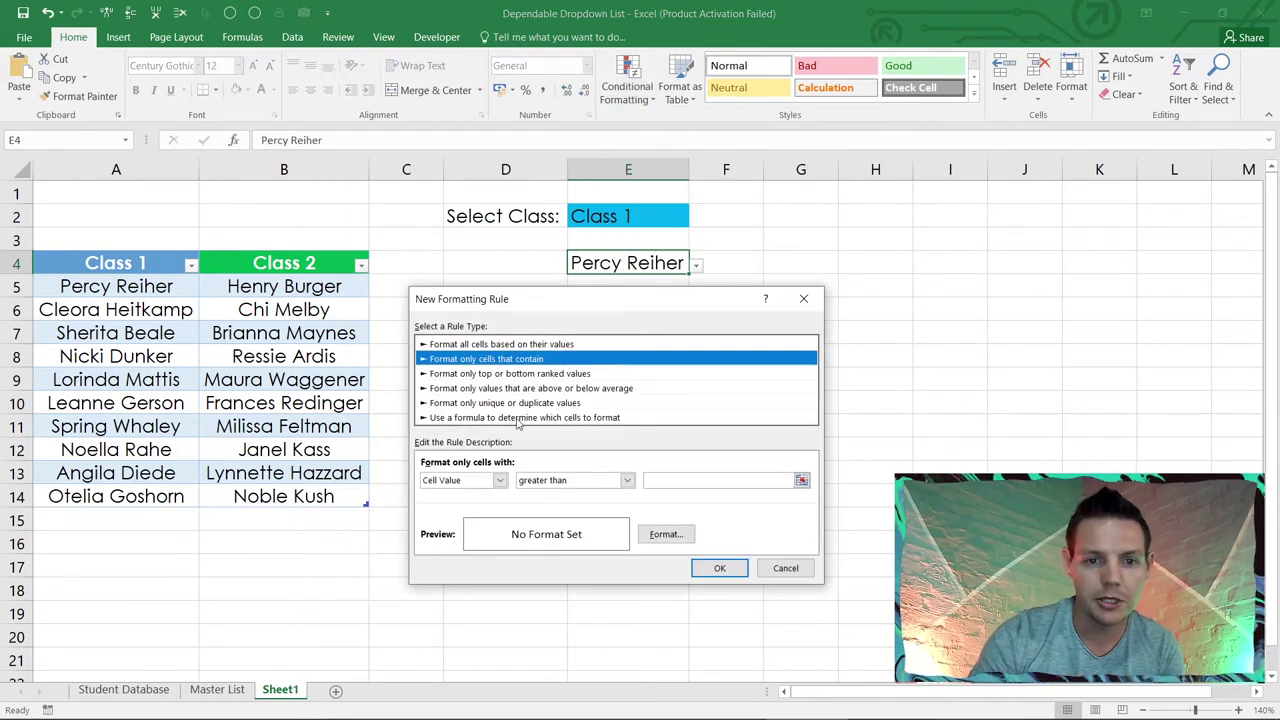
# Step: Create a formula-based conditional formatting rule for E4, =$E$2=$A$4, with a light blue fill
pyautogui.click(518, 418)
pyautogui.click(467, 482)
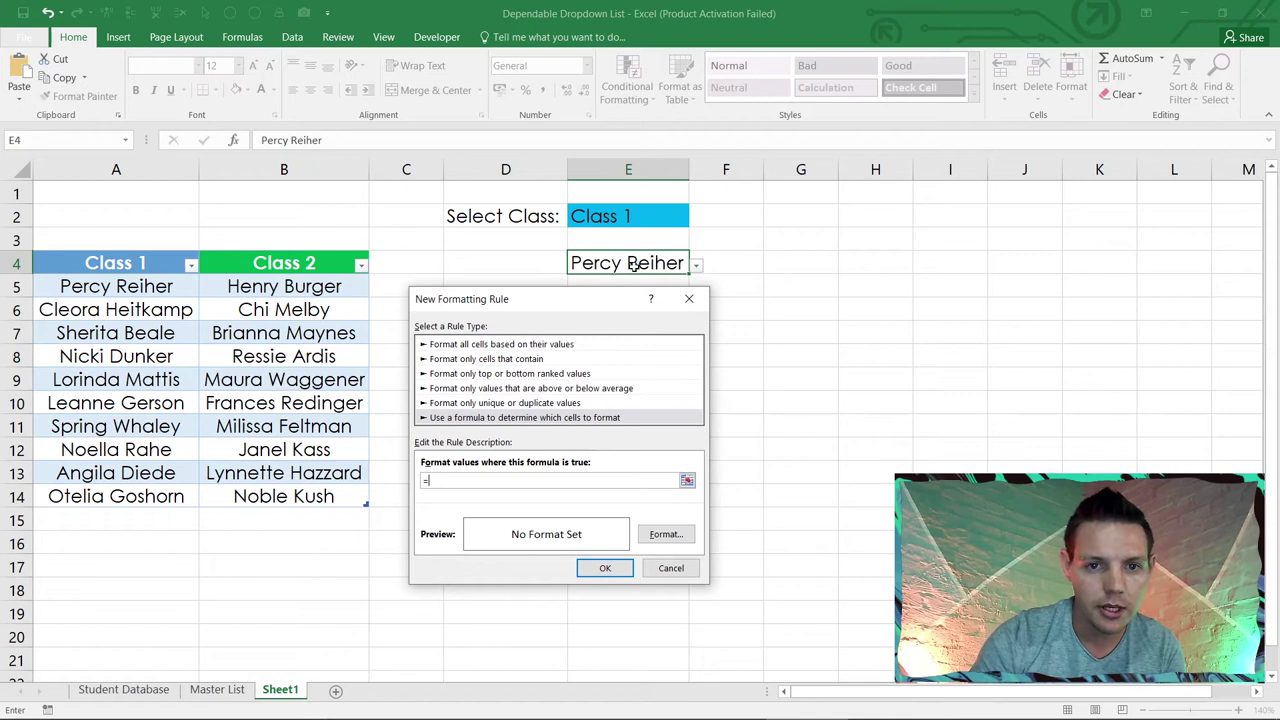
pyautogui.click(585, 214)
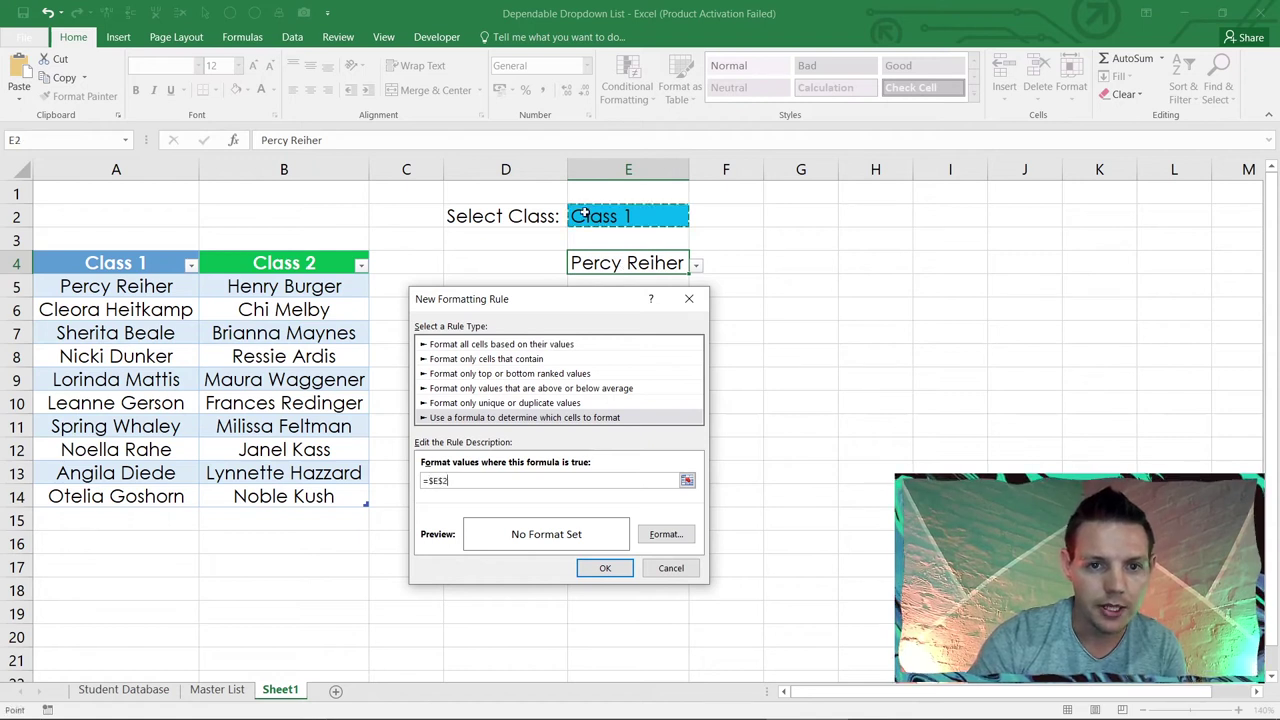
pyautogui.write('=')
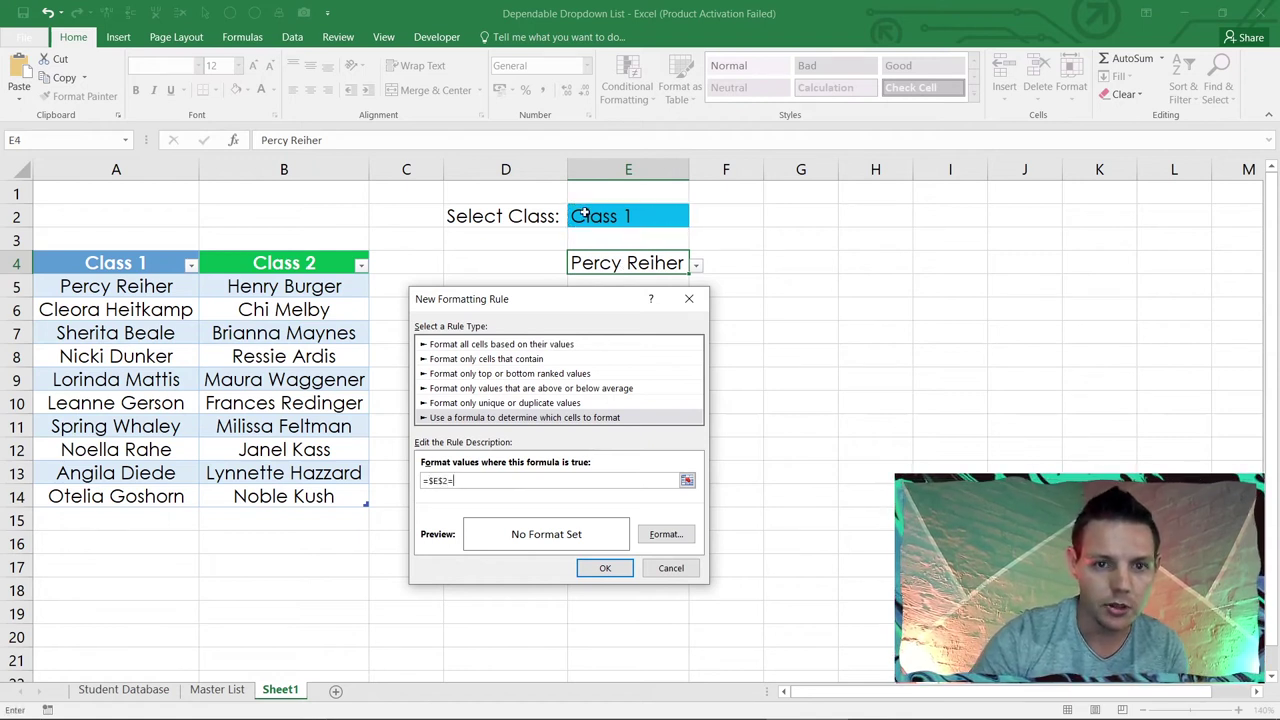
pyautogui.click(95, 262)
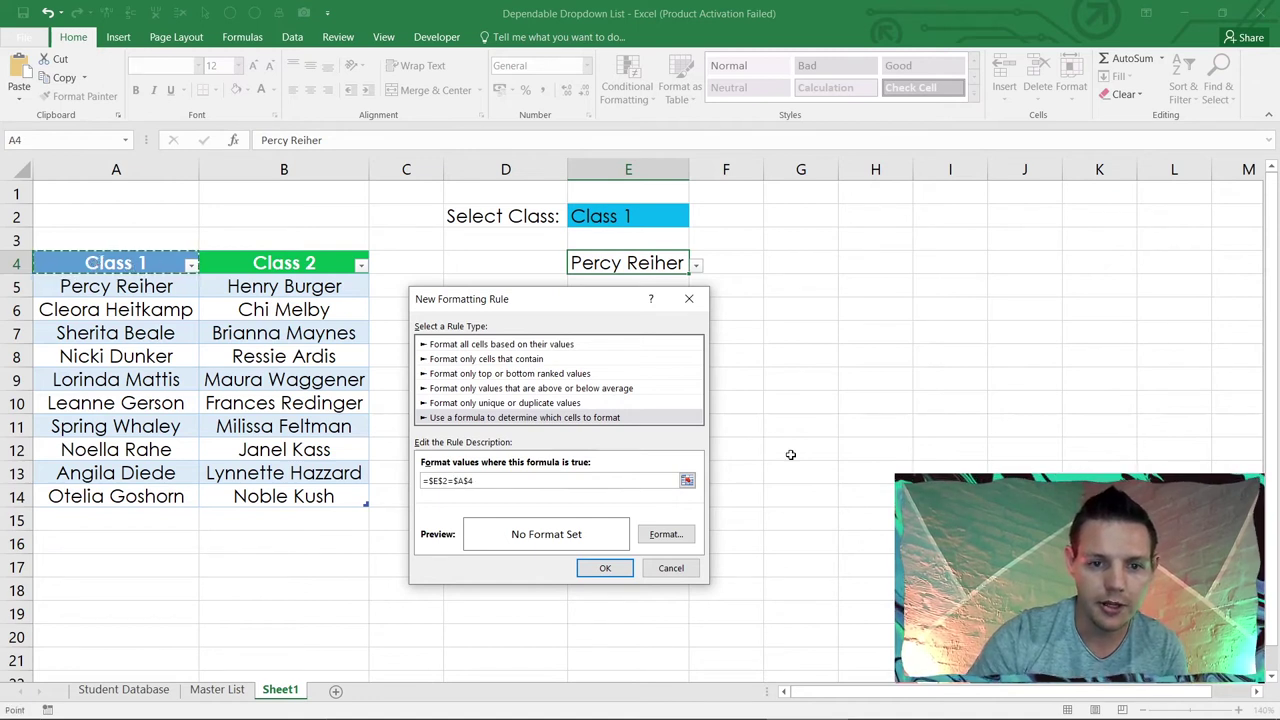
pyautogui.click(664, 535)
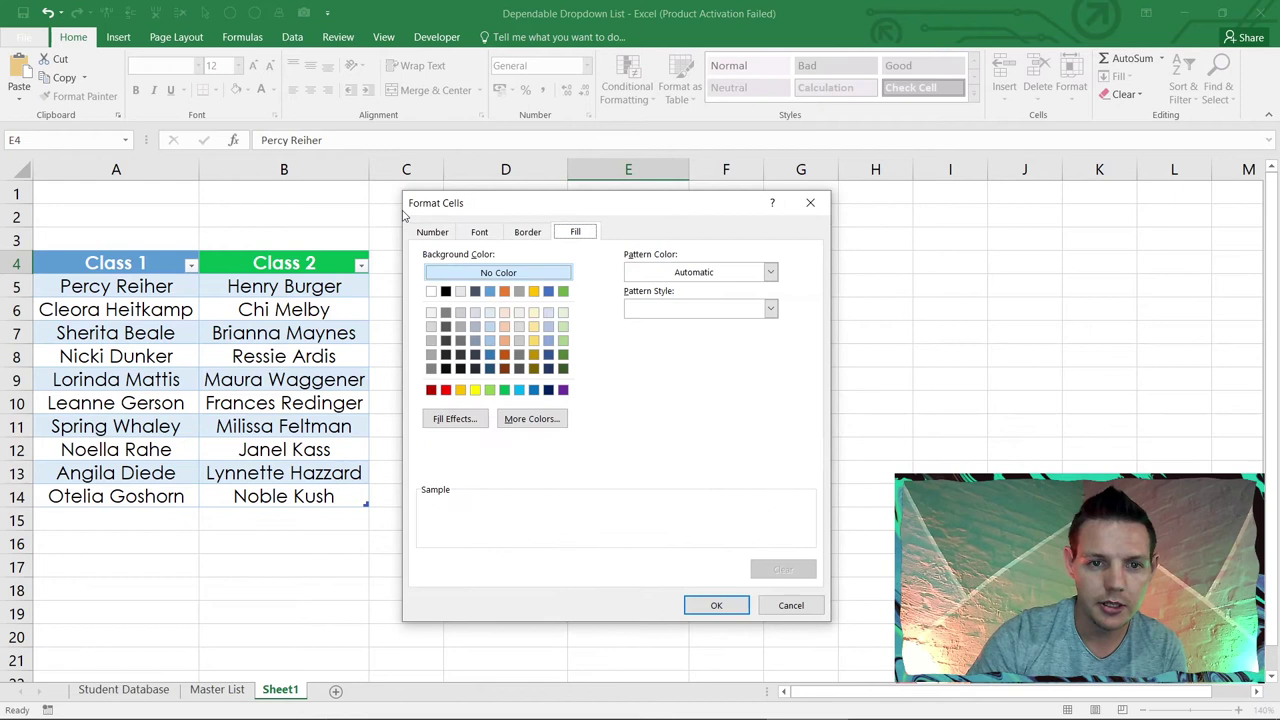
pyautogui.click(519, 390)
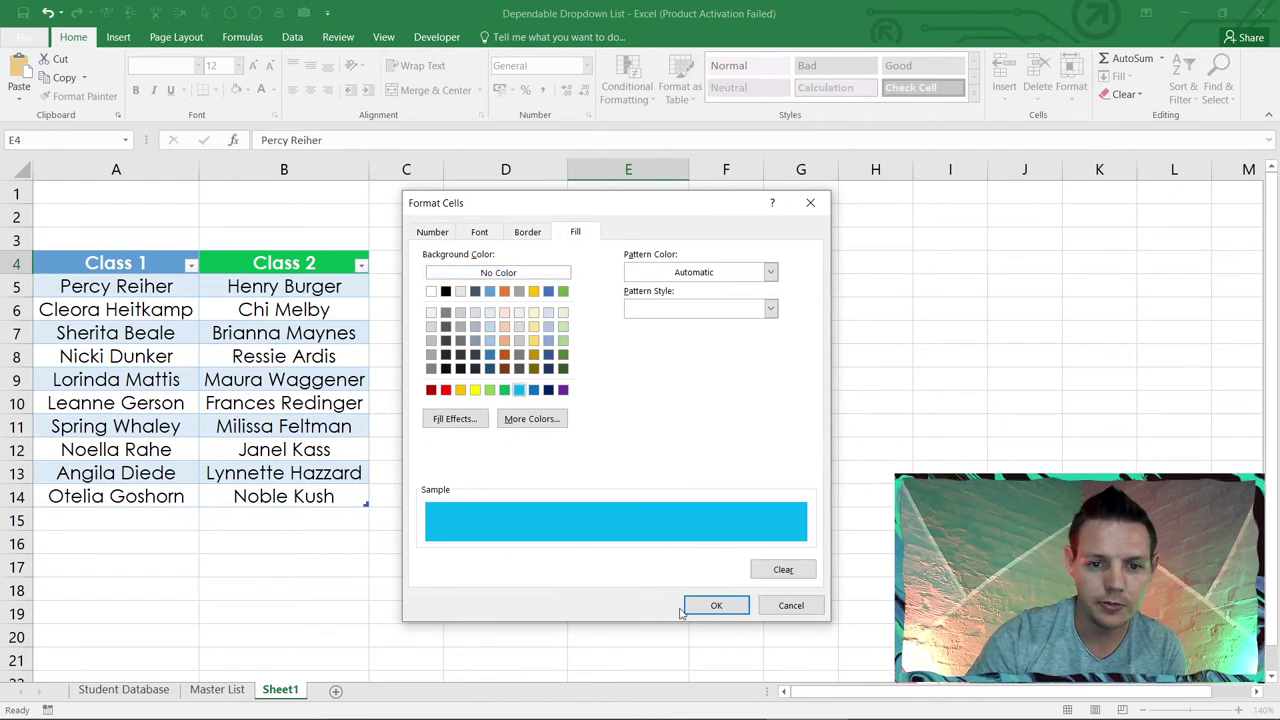
pyautogui.click(714, 604)
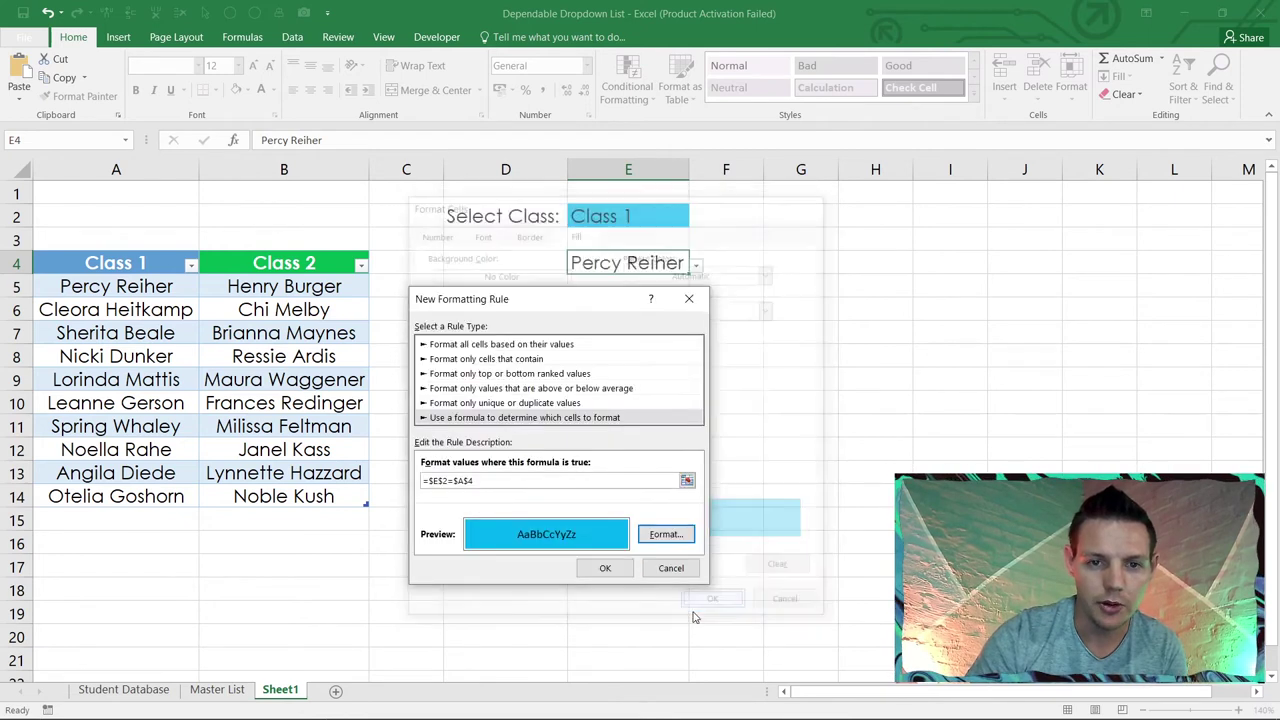
pyautogui.click(603, 568)
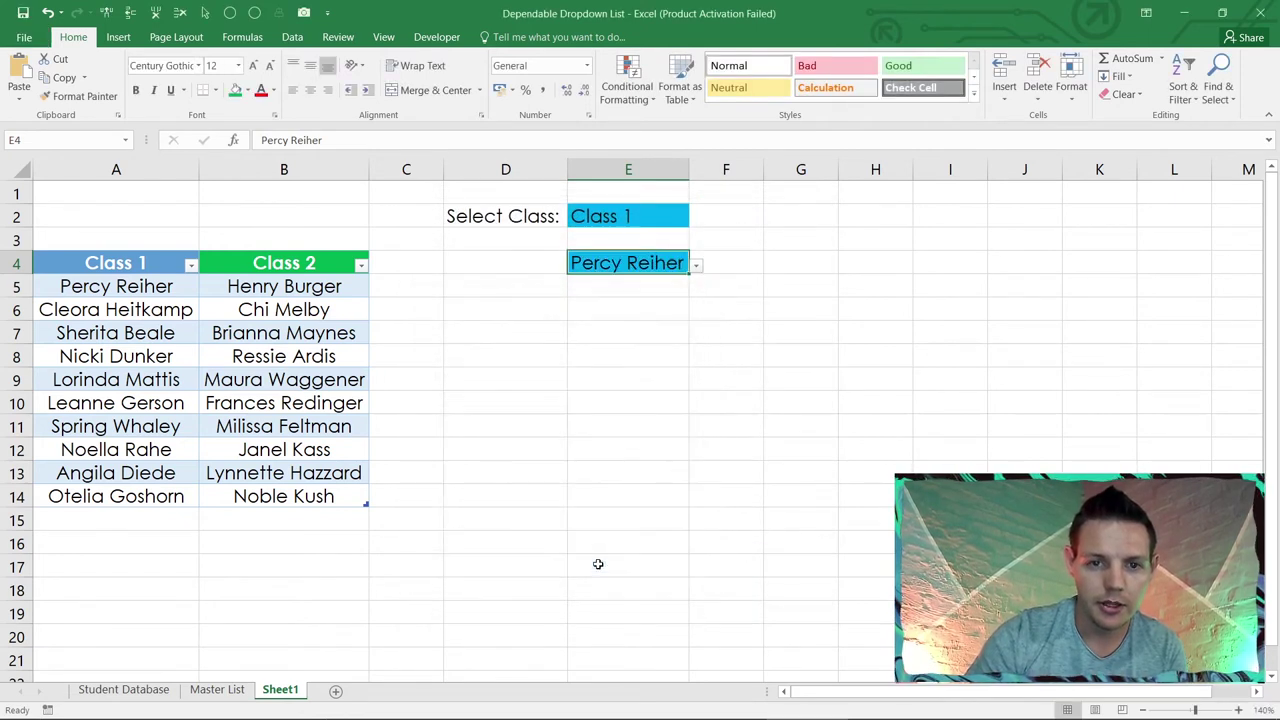
# Step: Start a second formula-based conditional formatting rule for E4 that tests whether the class selector matches the Class 2 header, =$E$2=$B$4
pyautogui.click(630, 102)
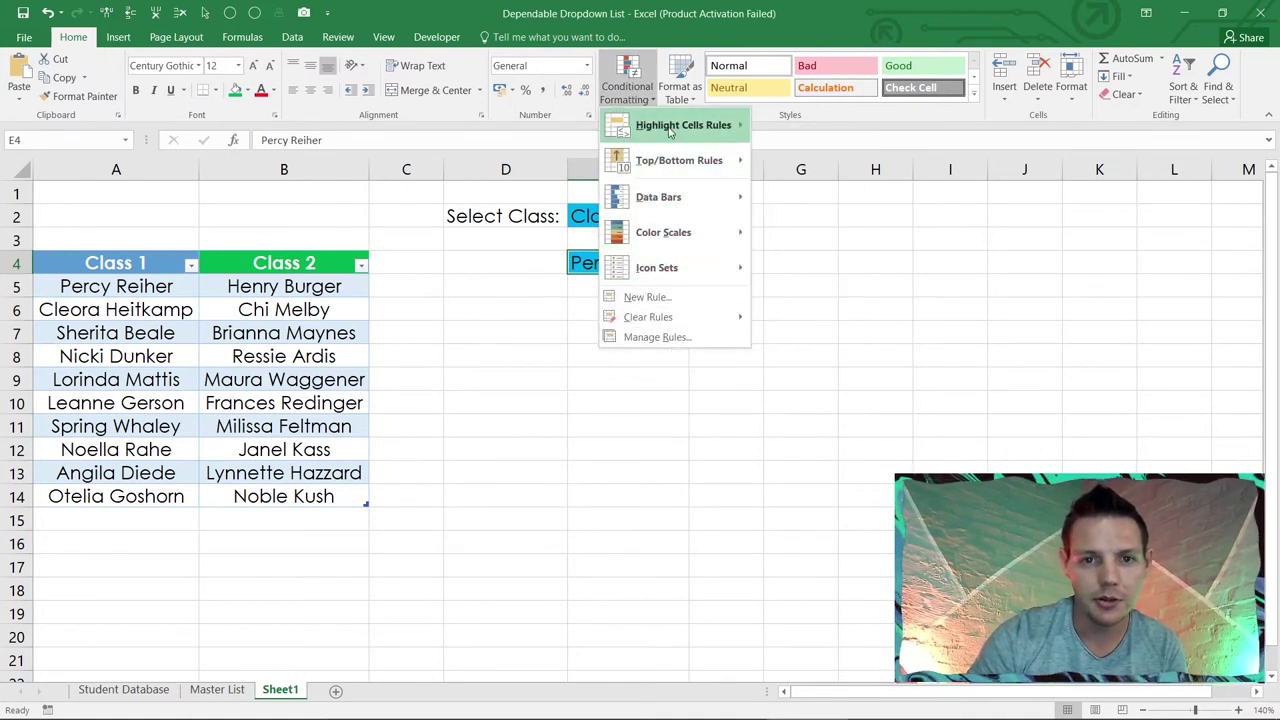
pyautogui.moveTo(670, 131)
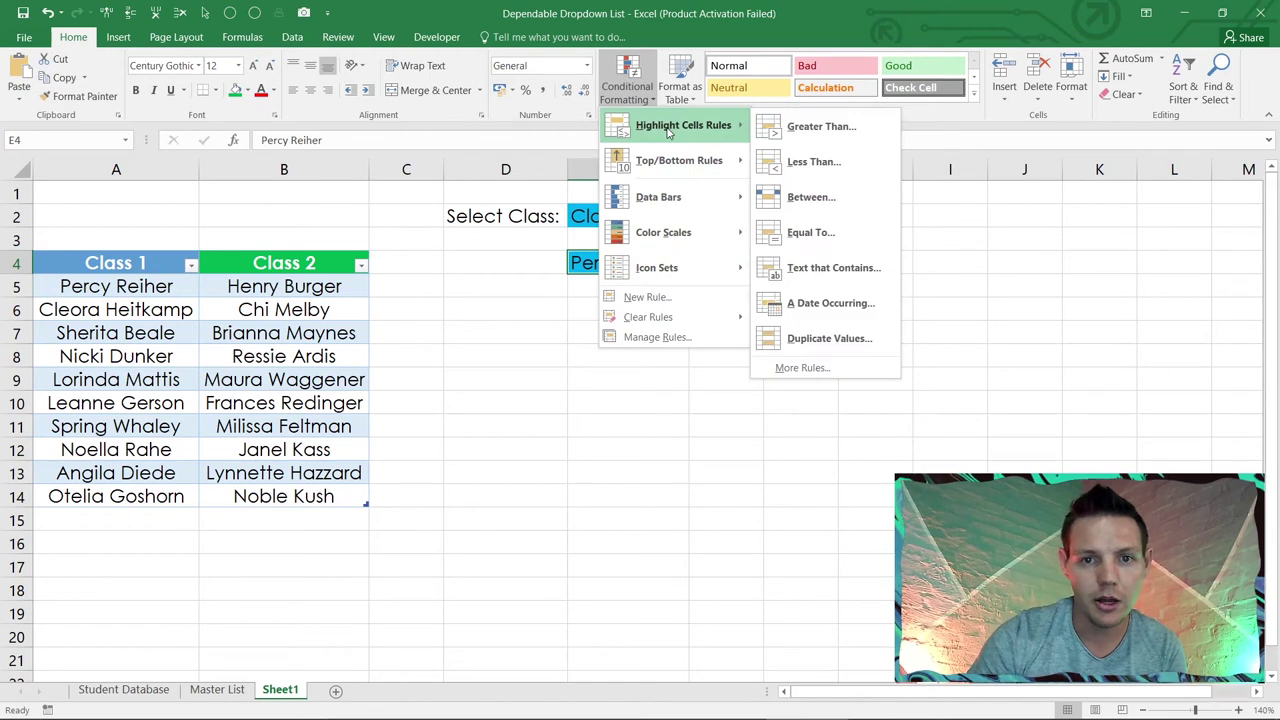
pyautogui.click(817, 369)
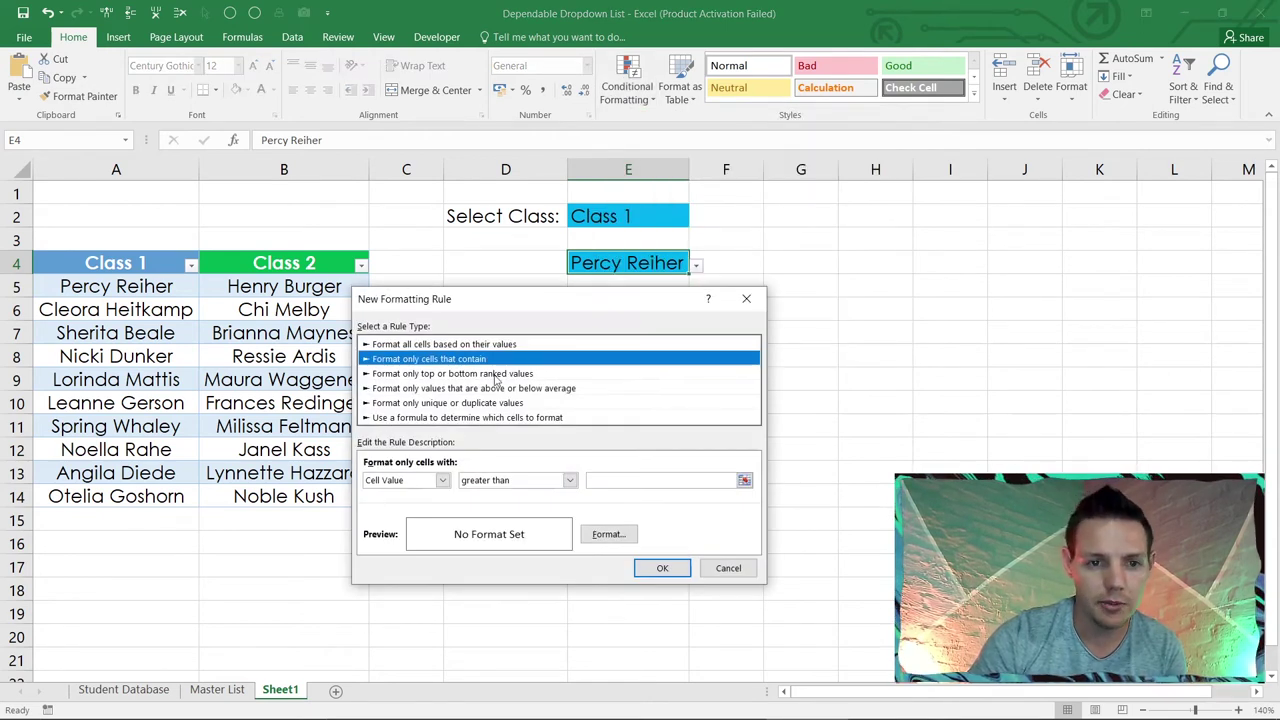
pyautogui.click(389, 418)
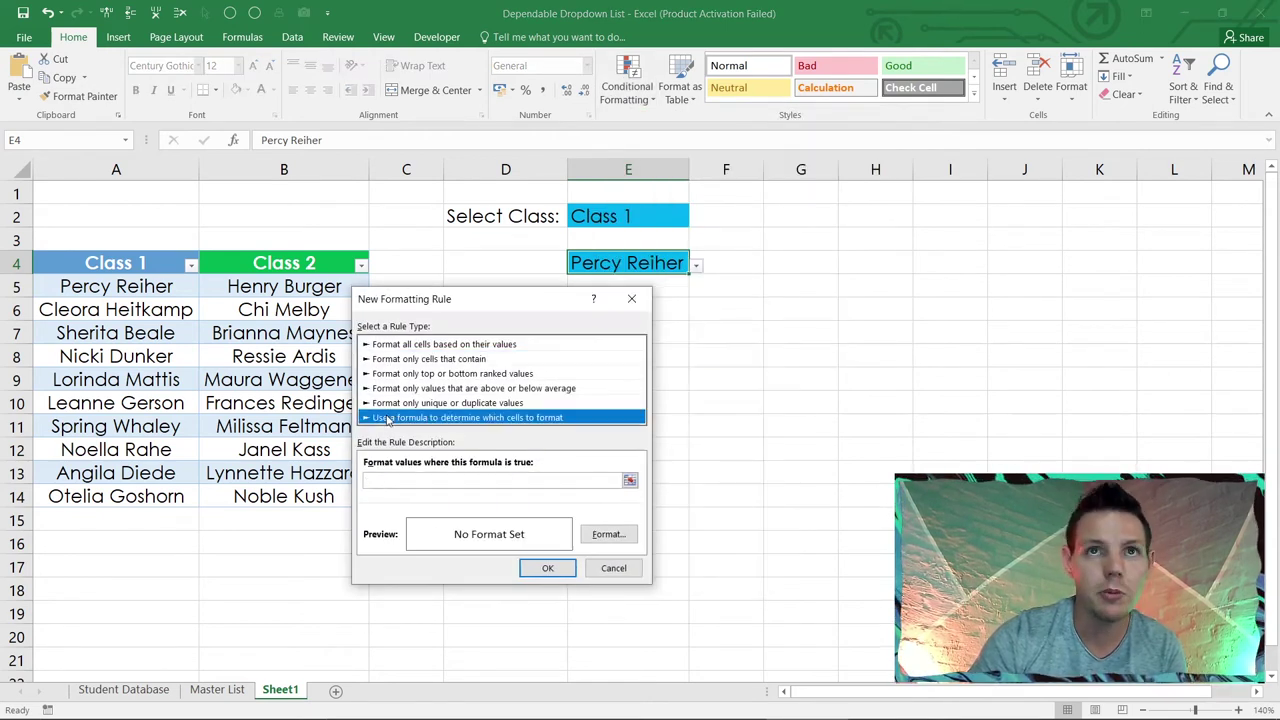
pyautogui.click(430, 480)
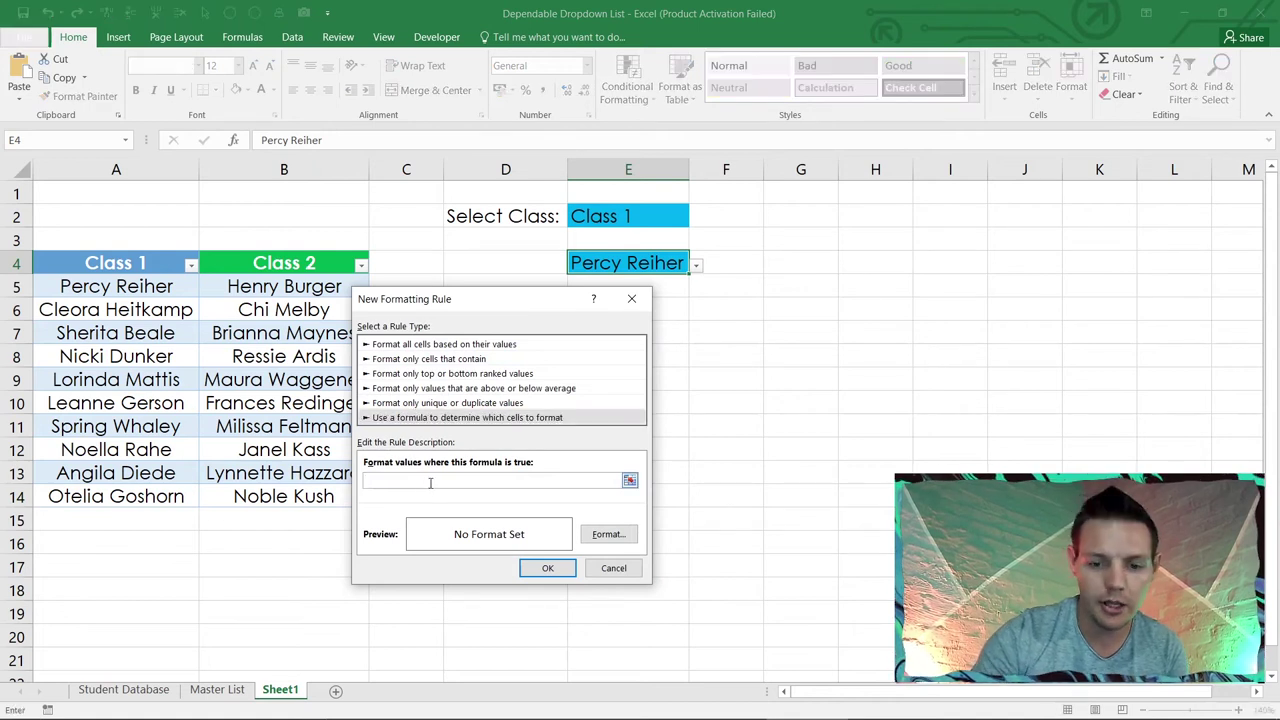
pyautogui.write('=')
pyautogui.click(617, 215)
pyautogui.write('=')
pyautogui.click(278, 265)
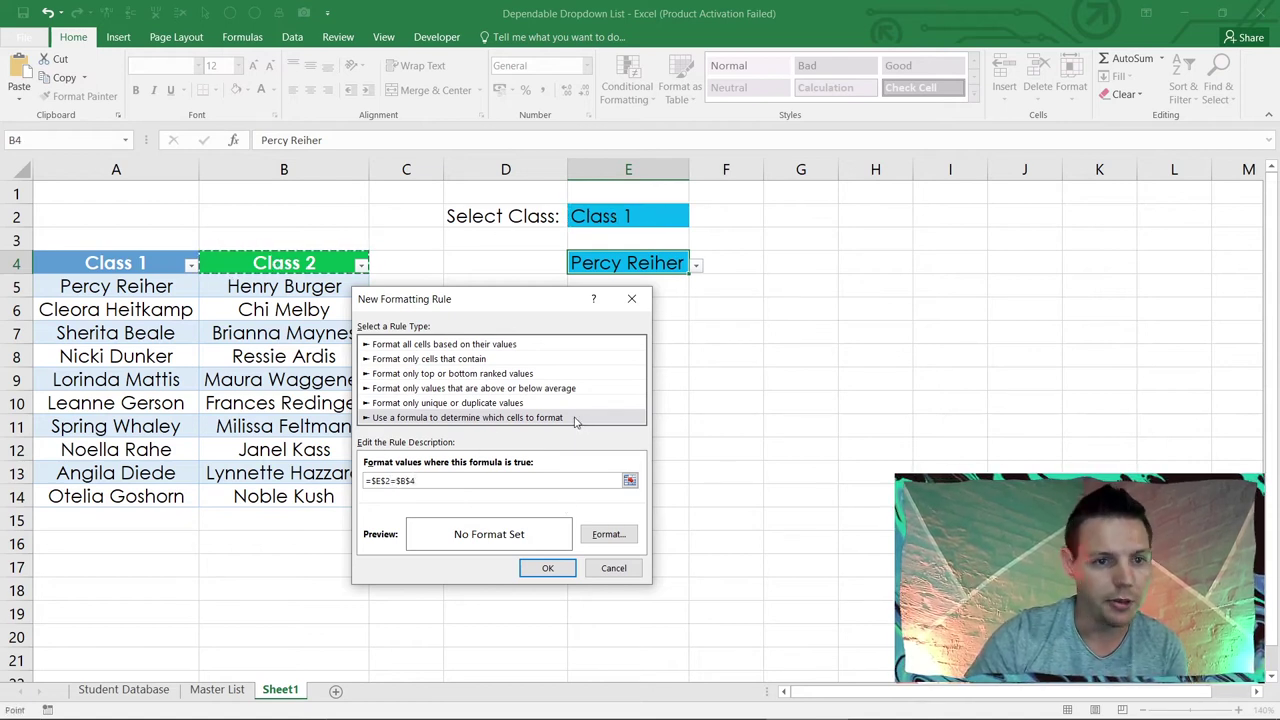
# Step: Give the new Class 2 formatting rule a green fill and apply it to E4
pyautogui.click(612, 535)
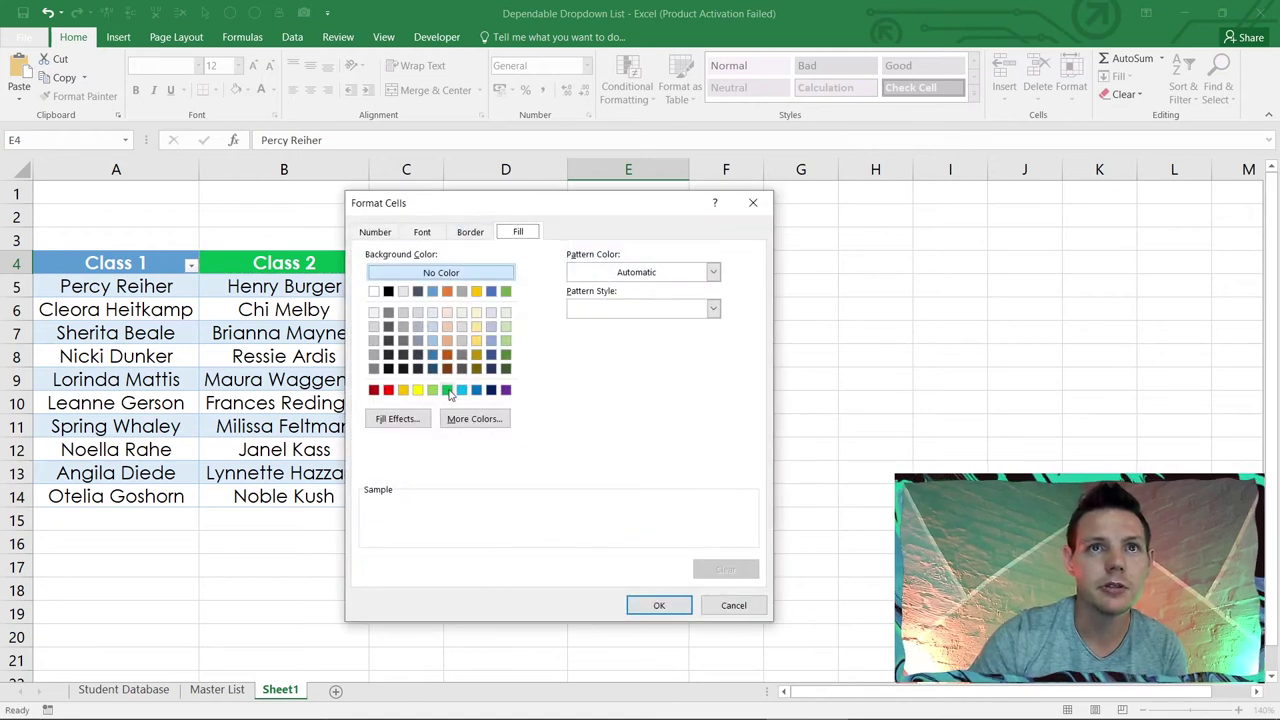
pyautogui.click(447, 390)
pyautogui.click(658, 605)
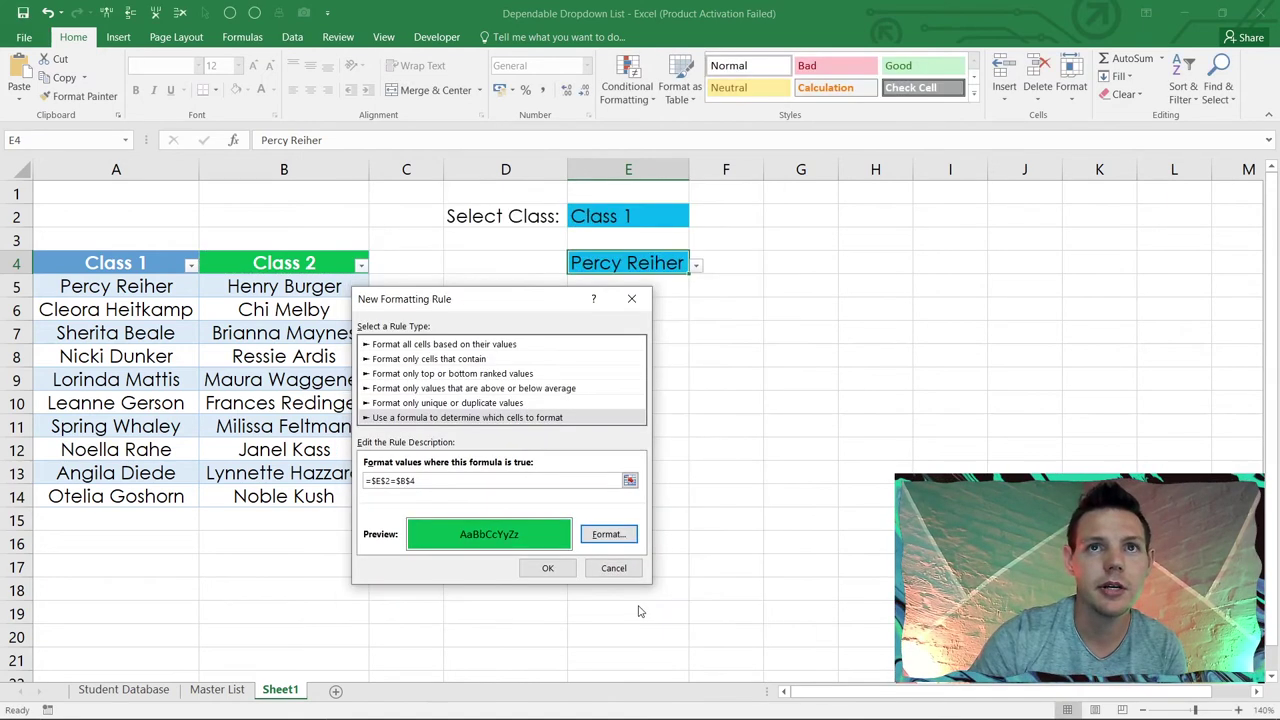
pyautogui.click(565, 570)
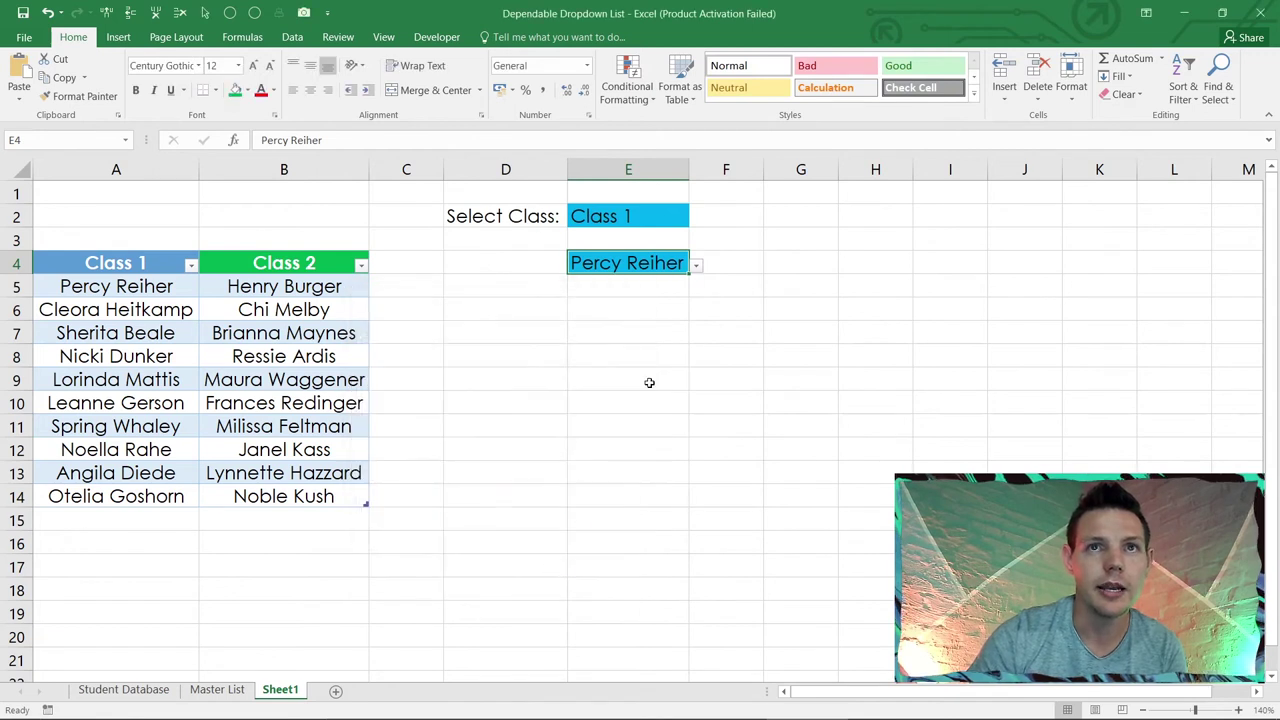
pyautogui.click(649, 383)
# Step: Switch the class selector in E2 to Class 2 and choose the fourth Class 2 student in E4
pyautogui.click(662, 221)
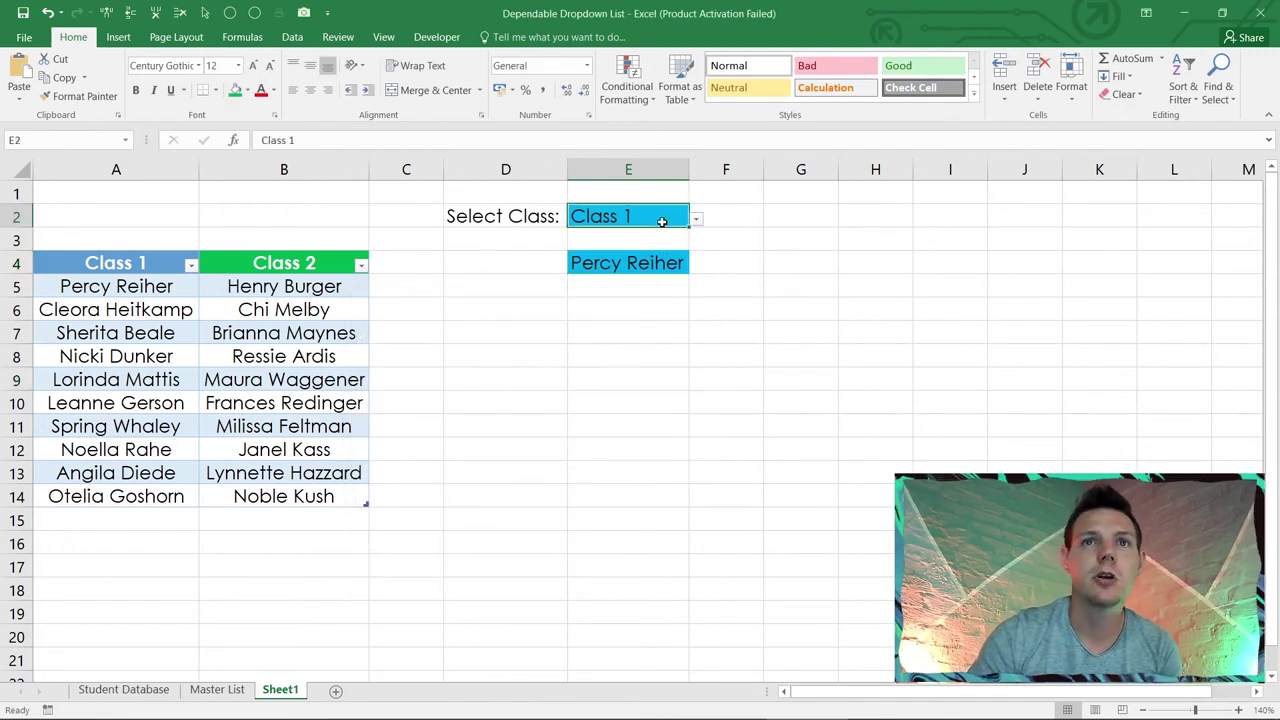
pyautogui.click(695, 220)
pyautogui.click(676, 252)
pyautogui.click(668, 263)
pyautogui.click(696, 266)
pyautogui.click(653, 331)
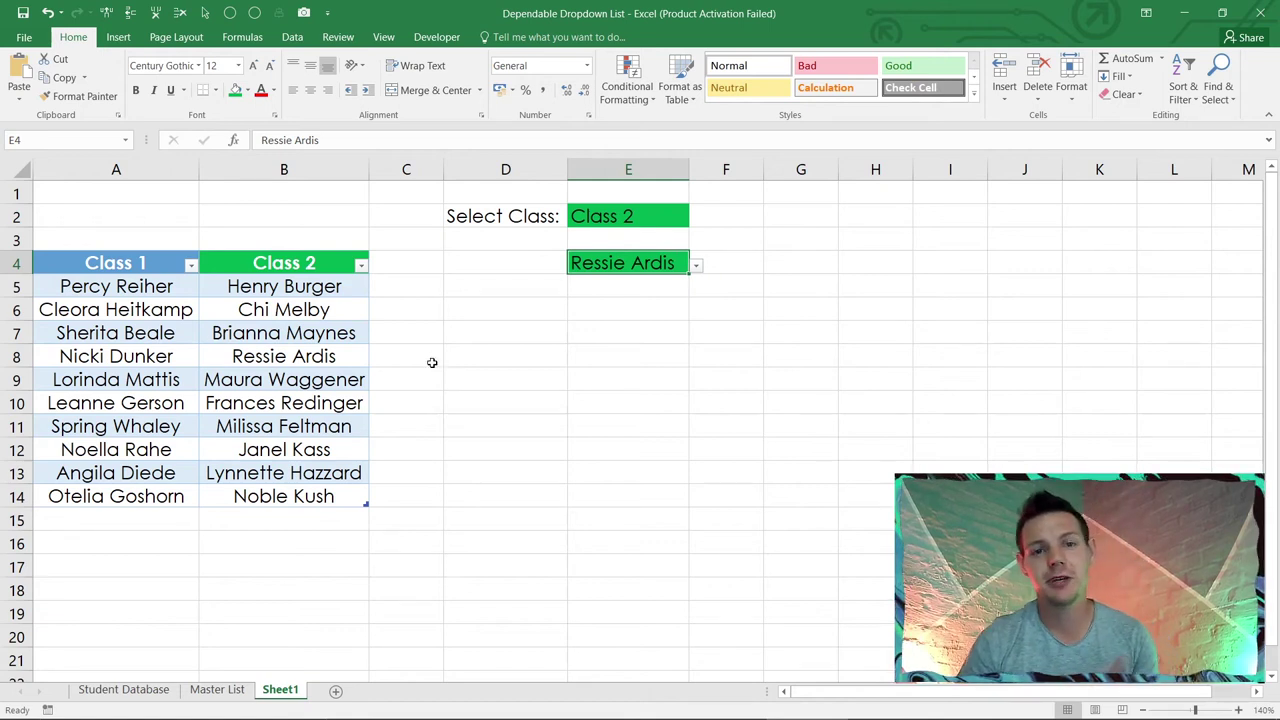
pyautogui.click(705, 327)
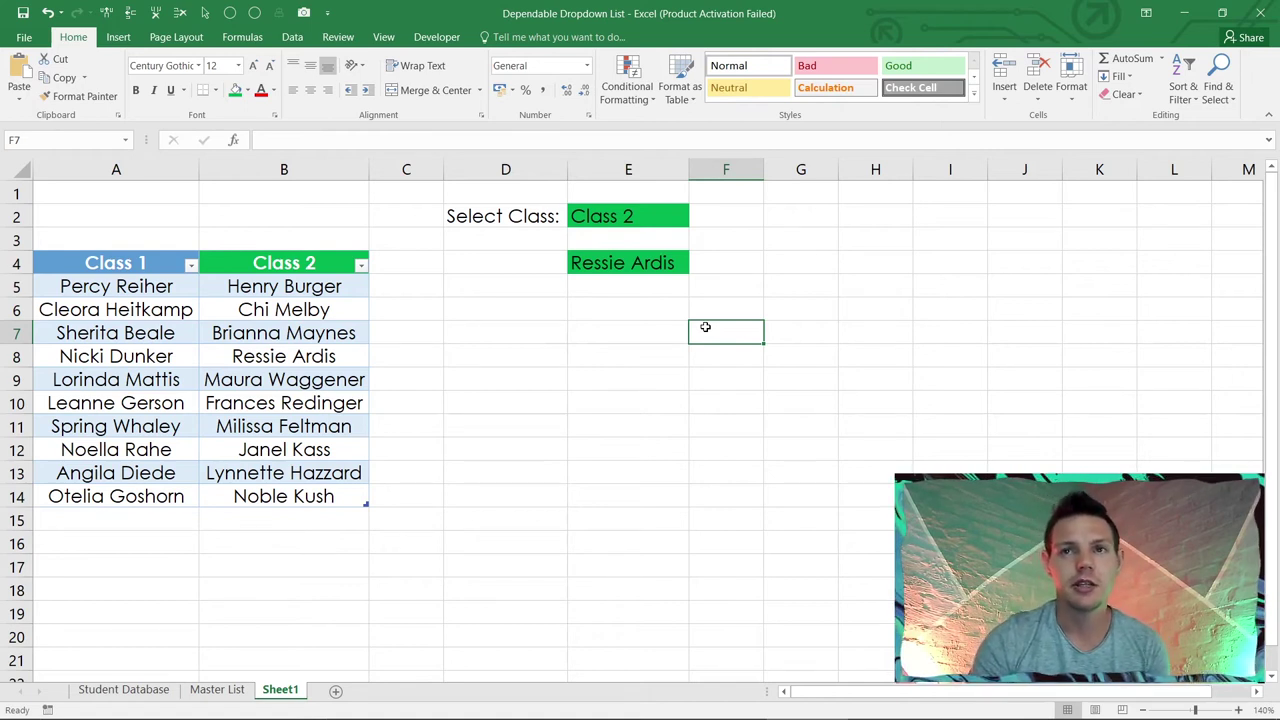
pyautogui.click(679, 362)
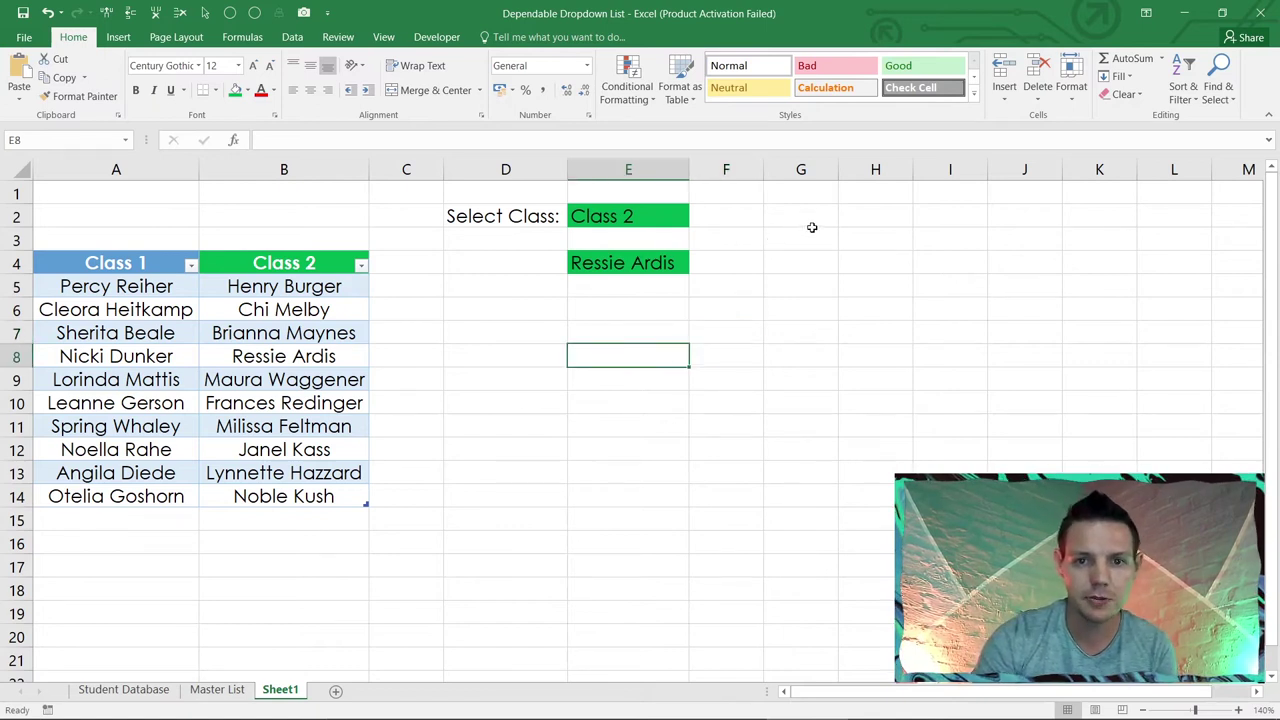
# Step: Enter the formula =E2 in cell G4 to link it to the selected class
pyautogui.click(787, 268)
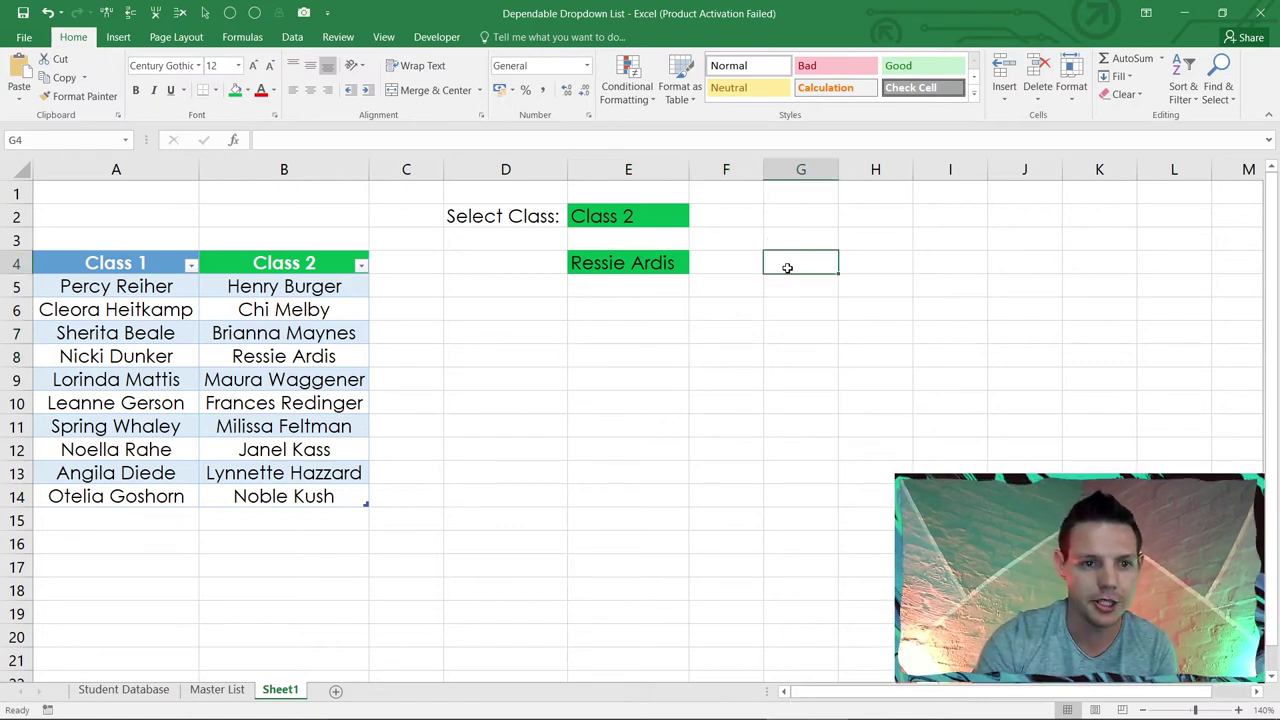
pyautogui.write('=')
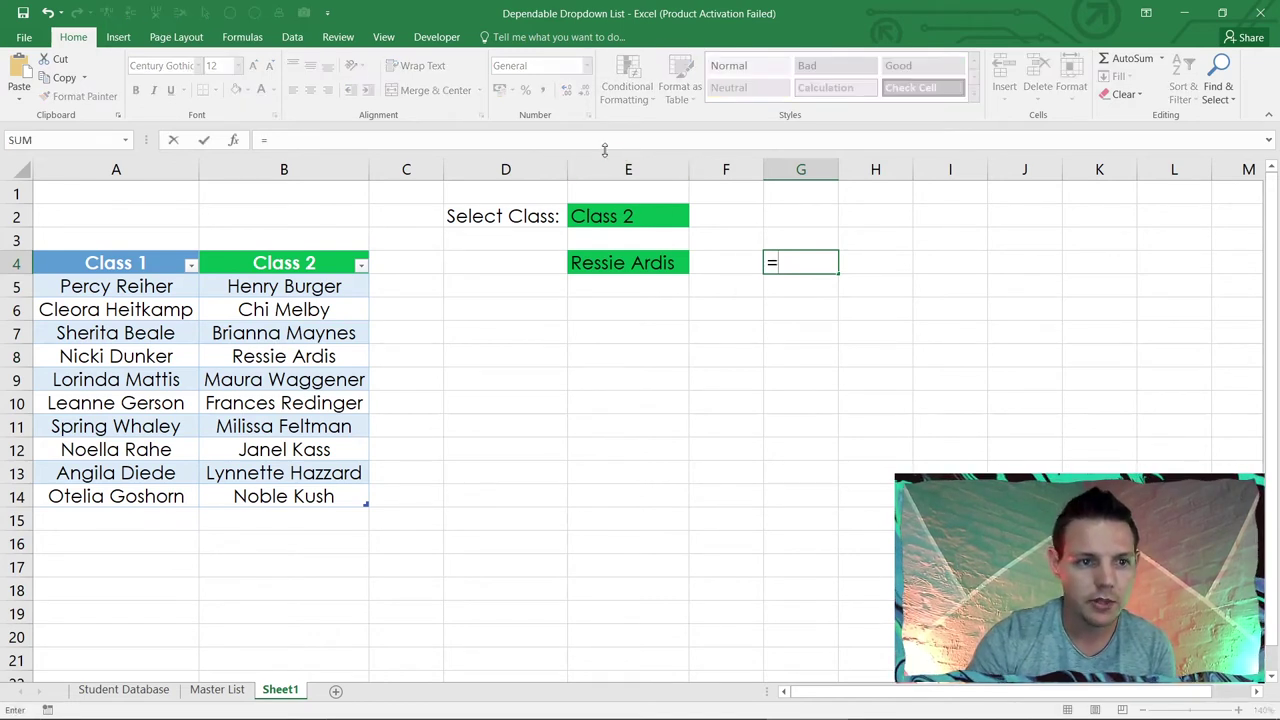
pyautogui.click(614, 215)
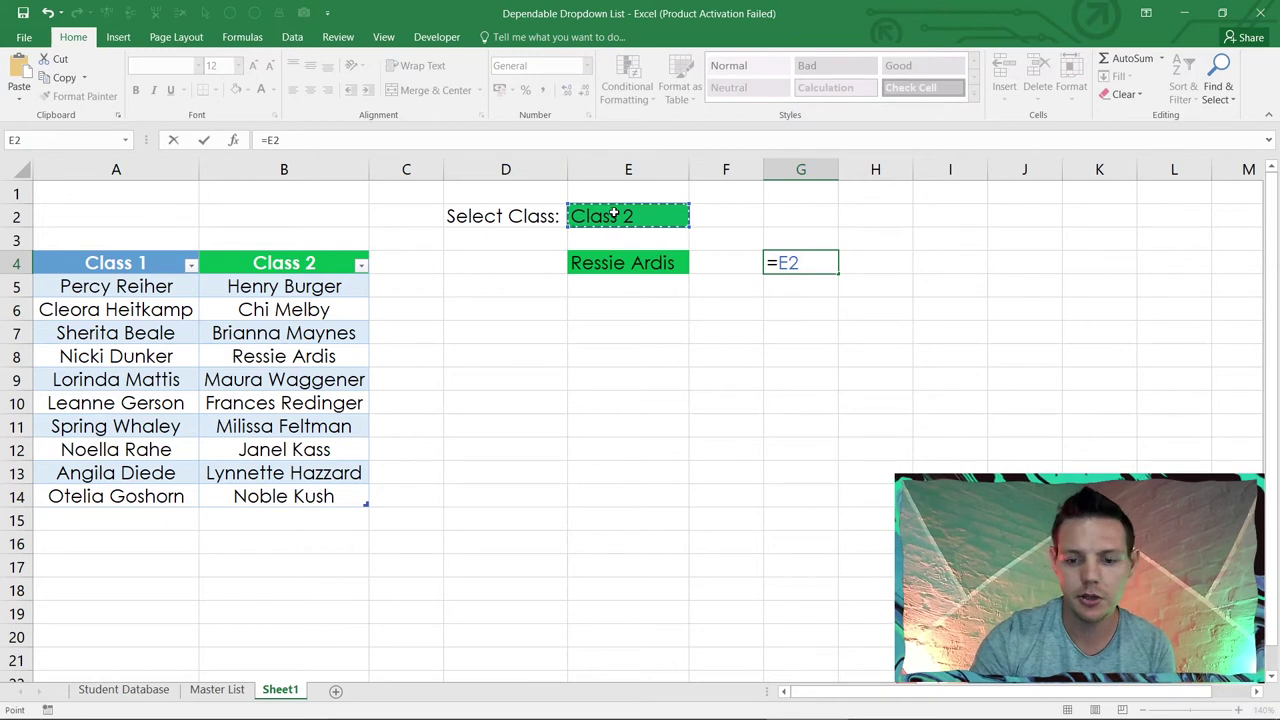
pyautogui.press('Return')
pyautogui.click(784, 256)
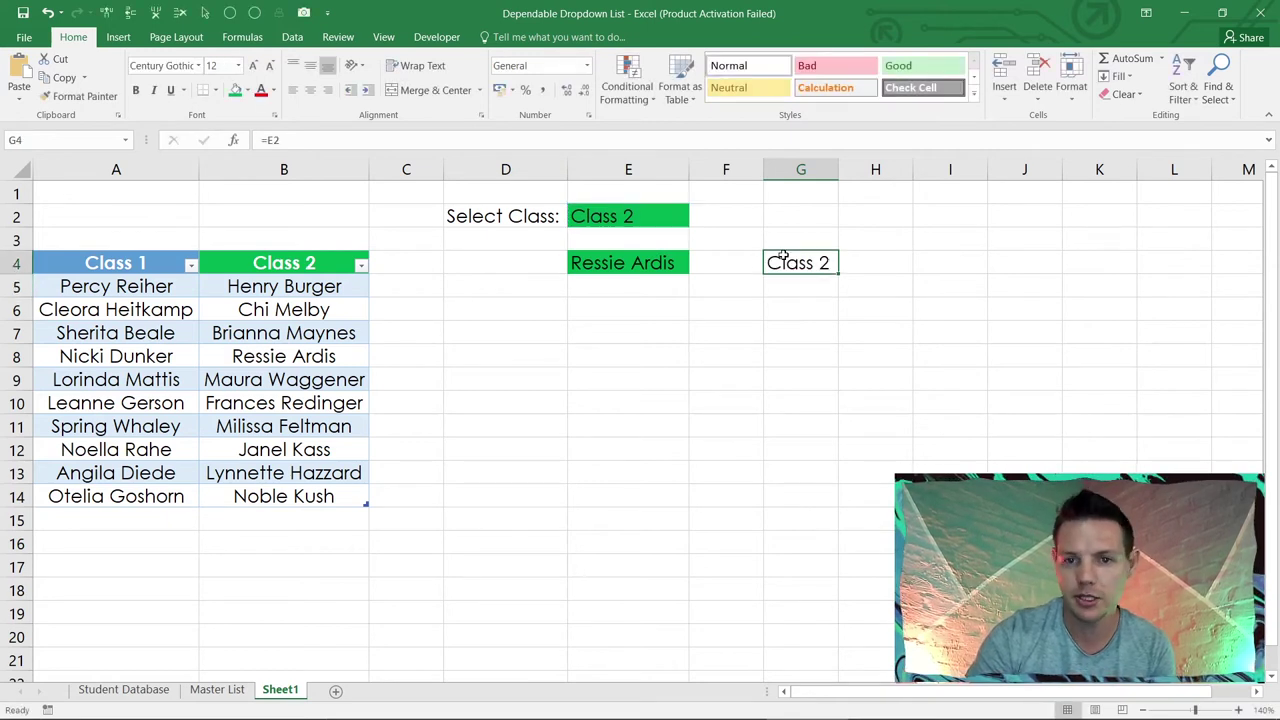
# Step: Copy the formatting of the student dropdown cell E4 onto cell G4 with Format Painter
pyautogui.click(660, 262)
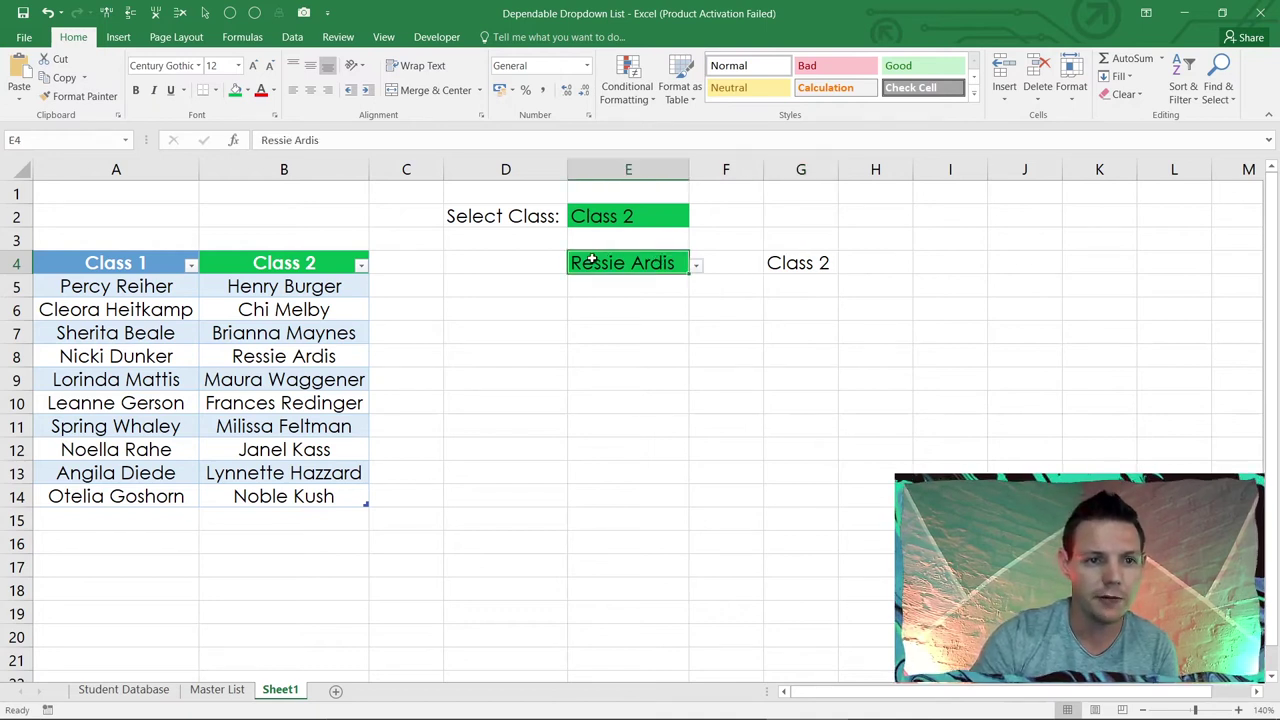
pyautogui.click(101, 96)
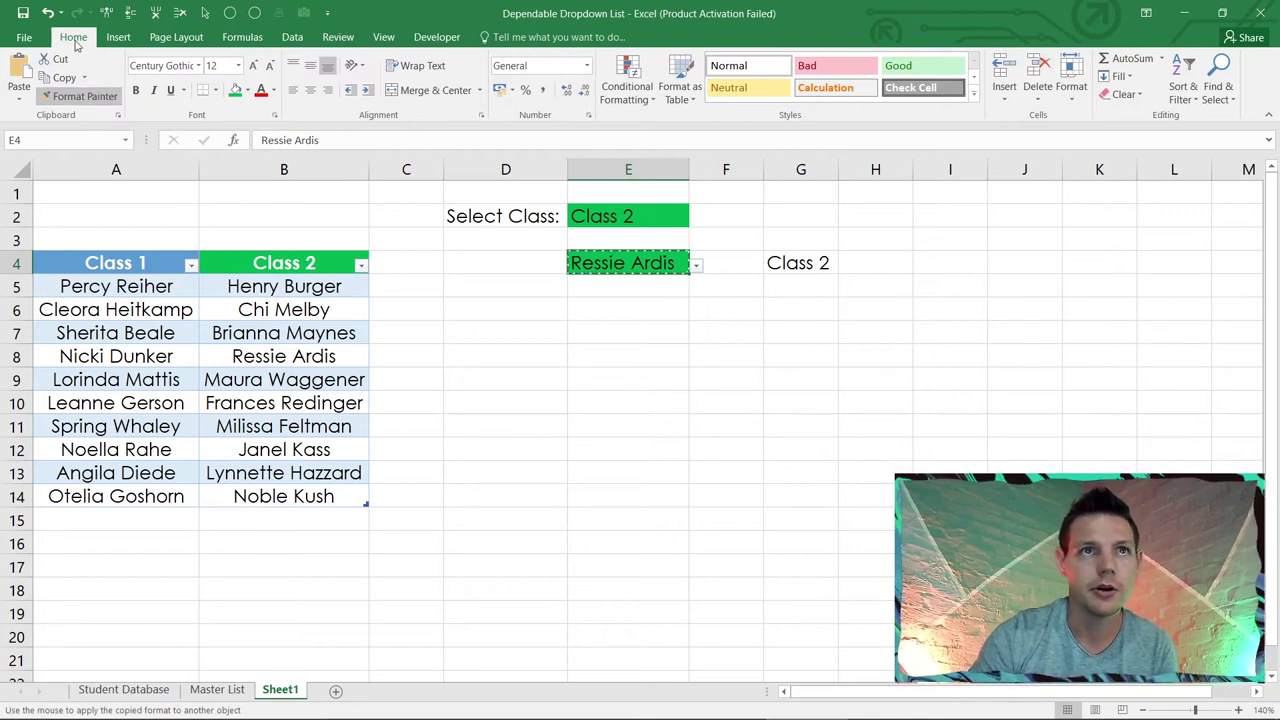
pyautogui.click(780, 263)
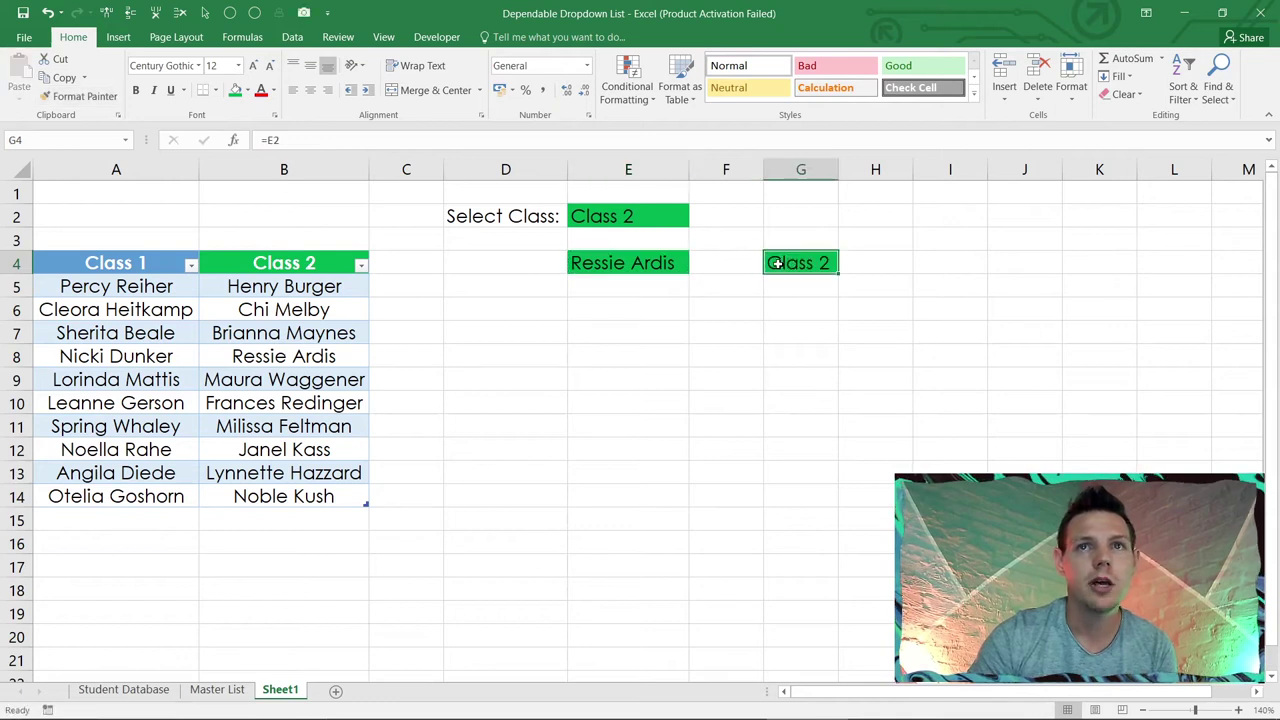
pyautogui.click(822, 340)
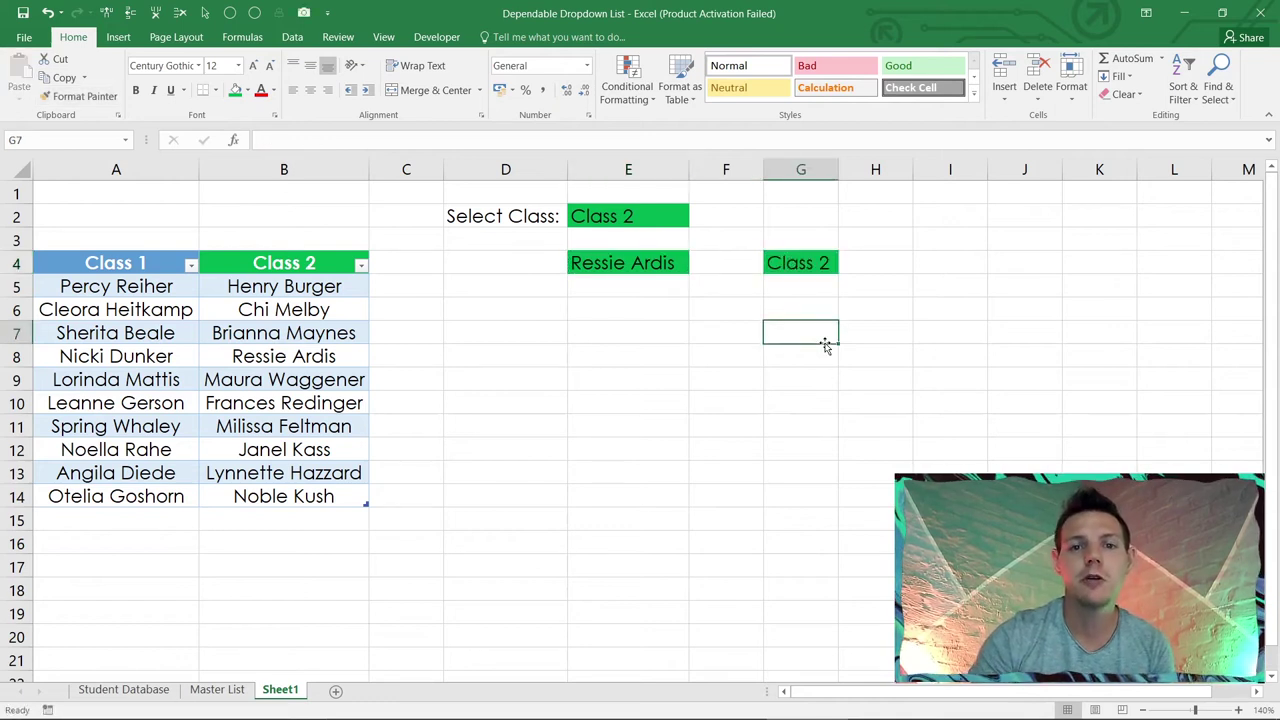
# Step: Test the class dropdown in E2 by switching to Class 1, Class 2 and back to Class 1
pyautogui.click(650, 218)
pyautogui.click(697, 221)
pyautogui.click(694, 234)
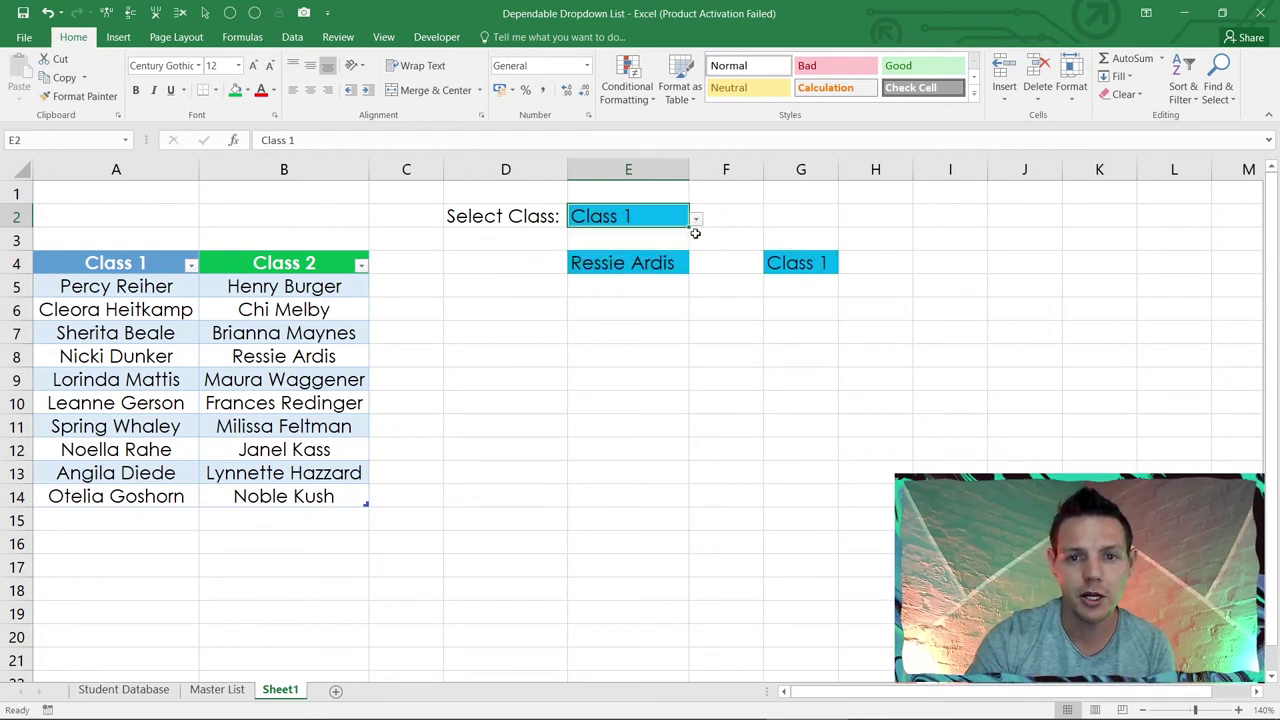
pyautogui.click(697, 220)
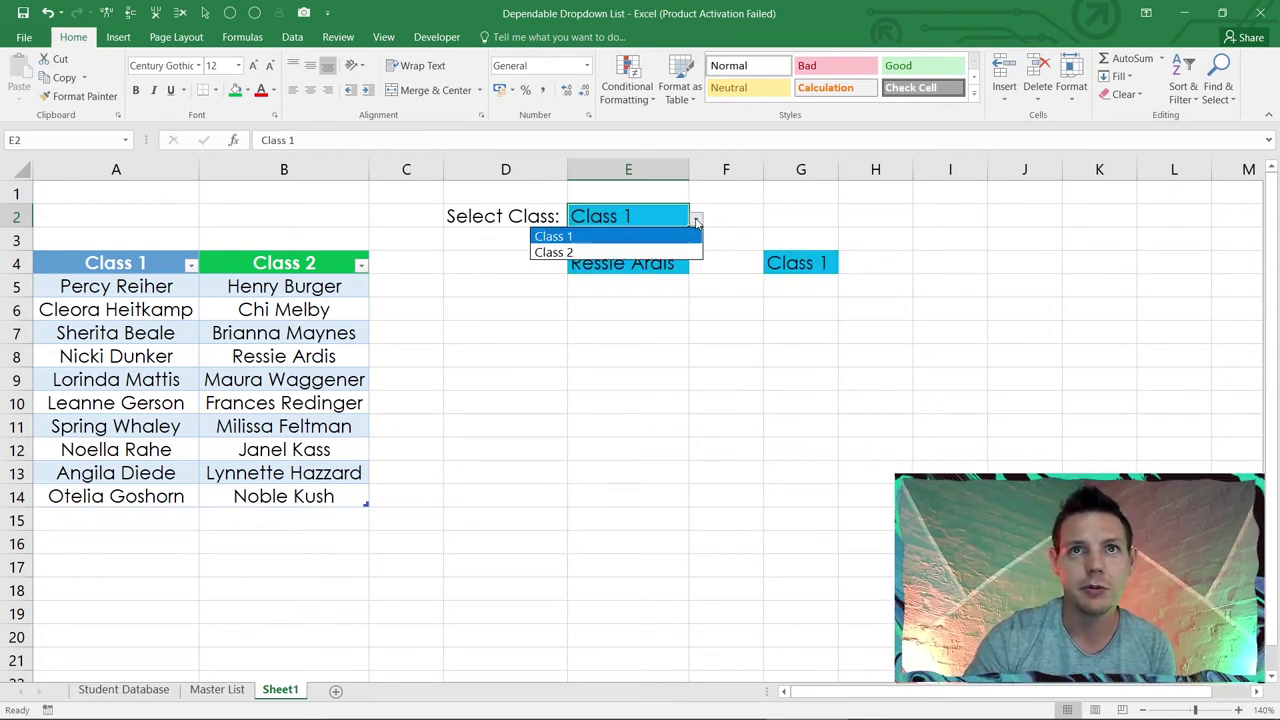
pyautogui.click(680, 252)
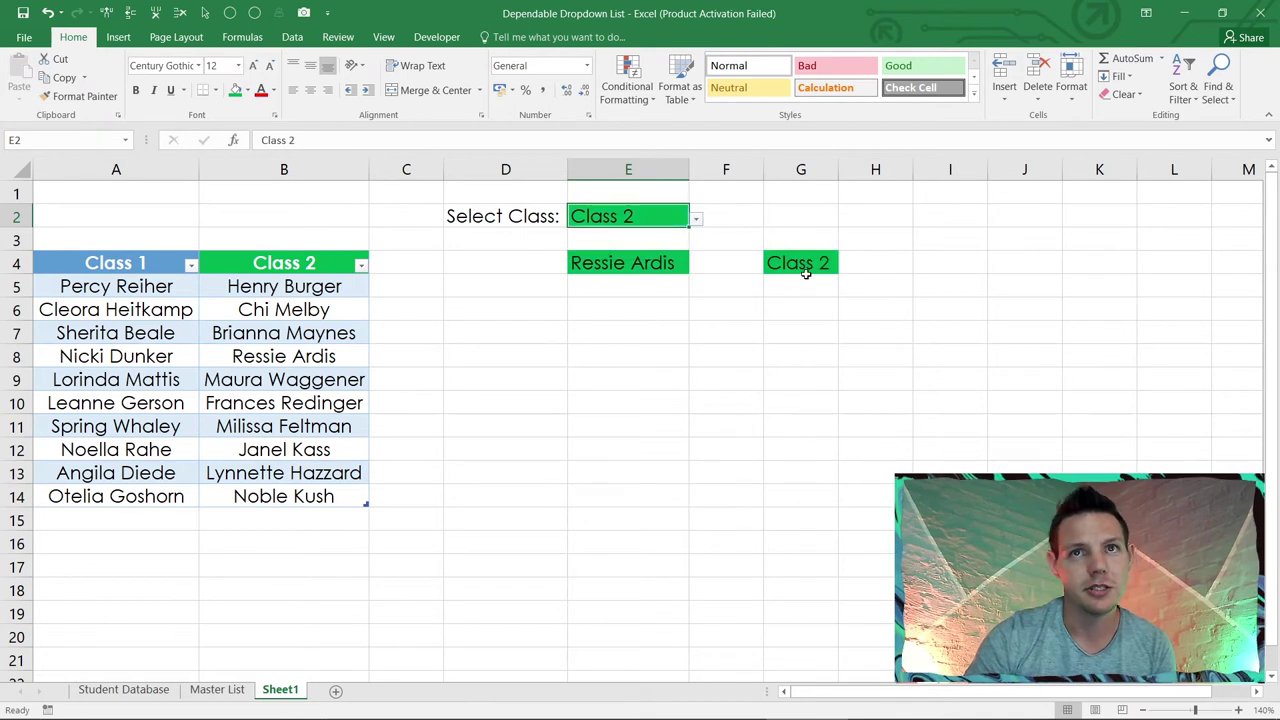
pyautogui.click(696, 219)
pyautogui.click(684, 235)
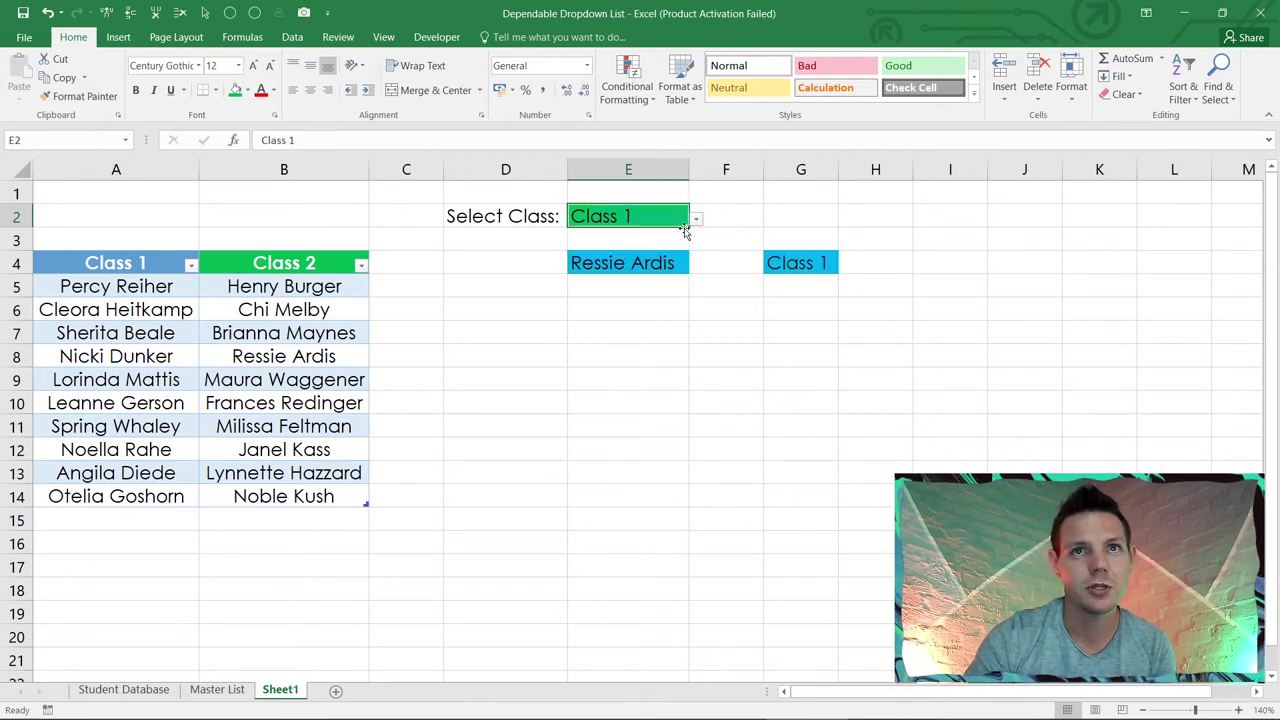
# Step: Choose the first Class 1 student from the dropdown in cell E4
pyautogui.click(654, 258)
pyautogui.click(697, 268)
pyautogui.click(682, 285)
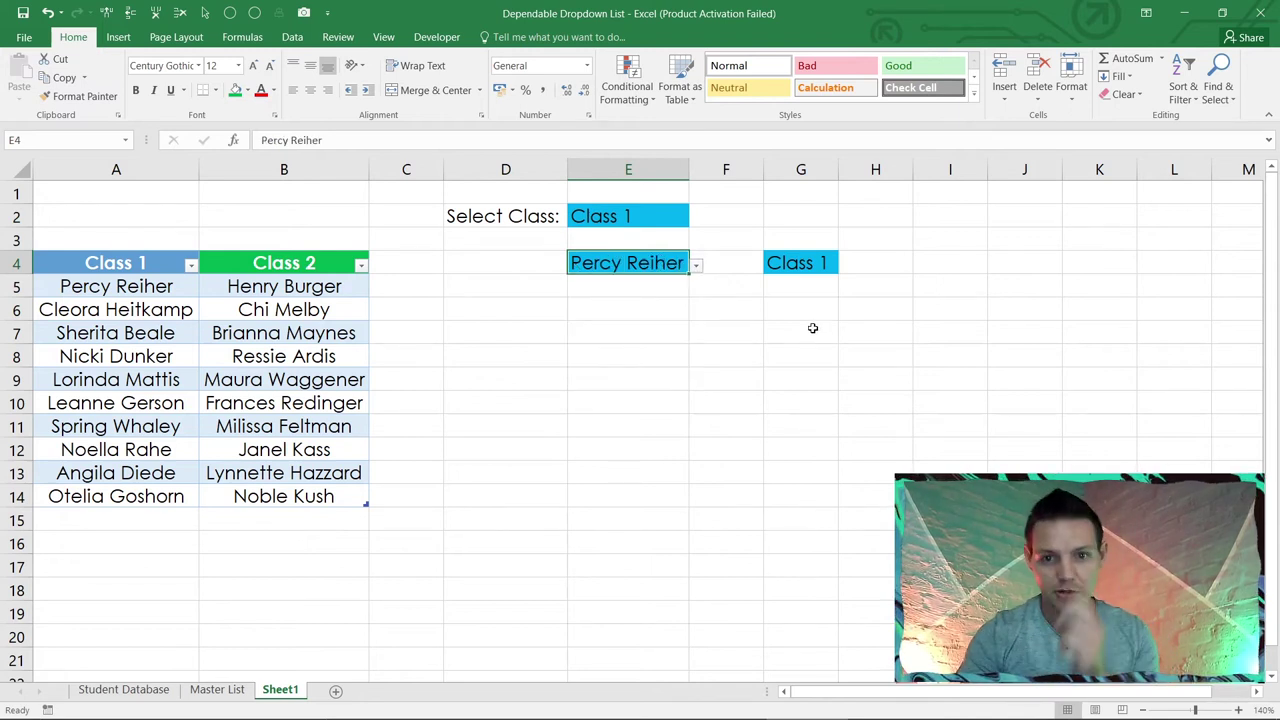
# Step: Begin an INDEX formula in cell G5 using the table's first data row, SplitTable[@], as the array
pyautogui.click(791, 292)
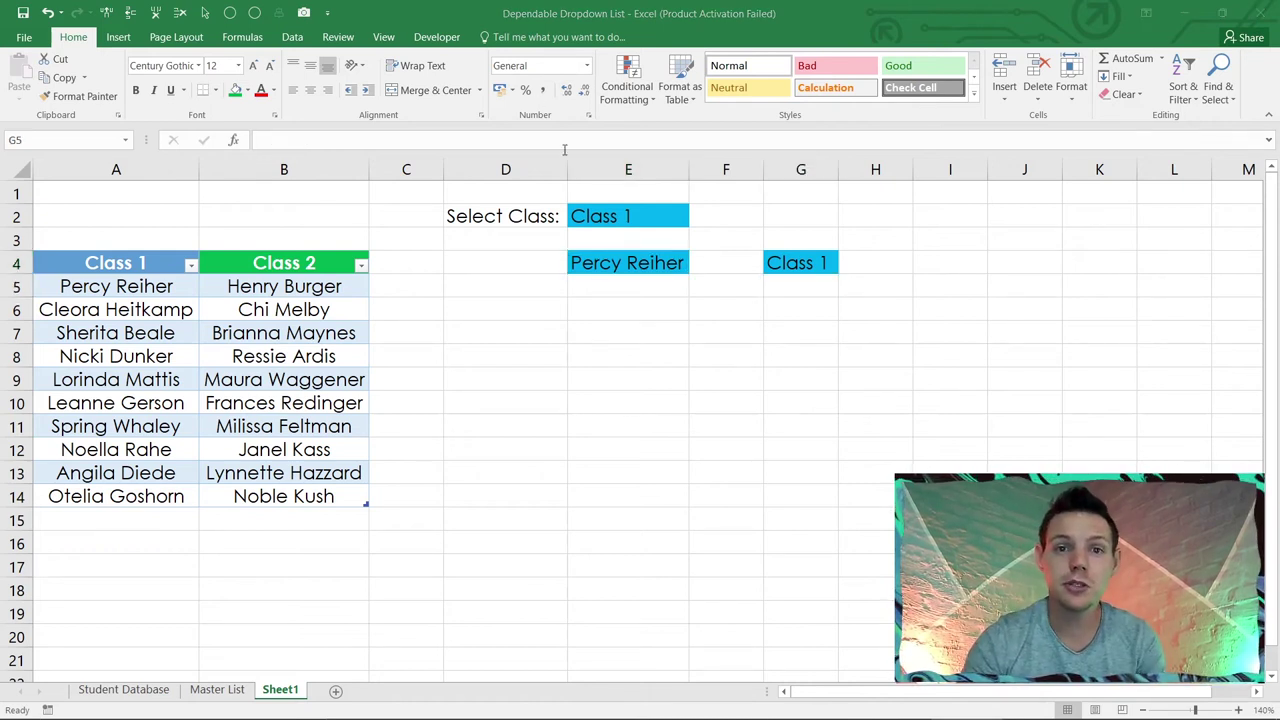
pyautogui.click(790, 290)
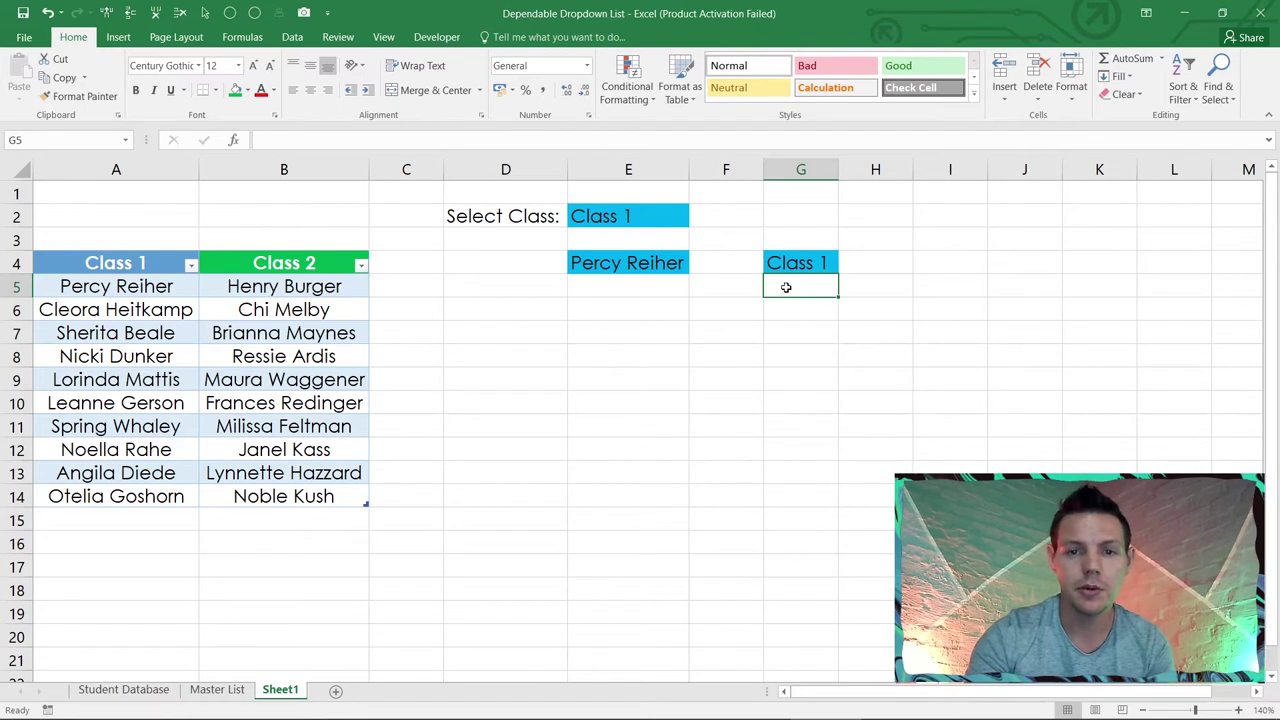
pyautogui.write('=IN')
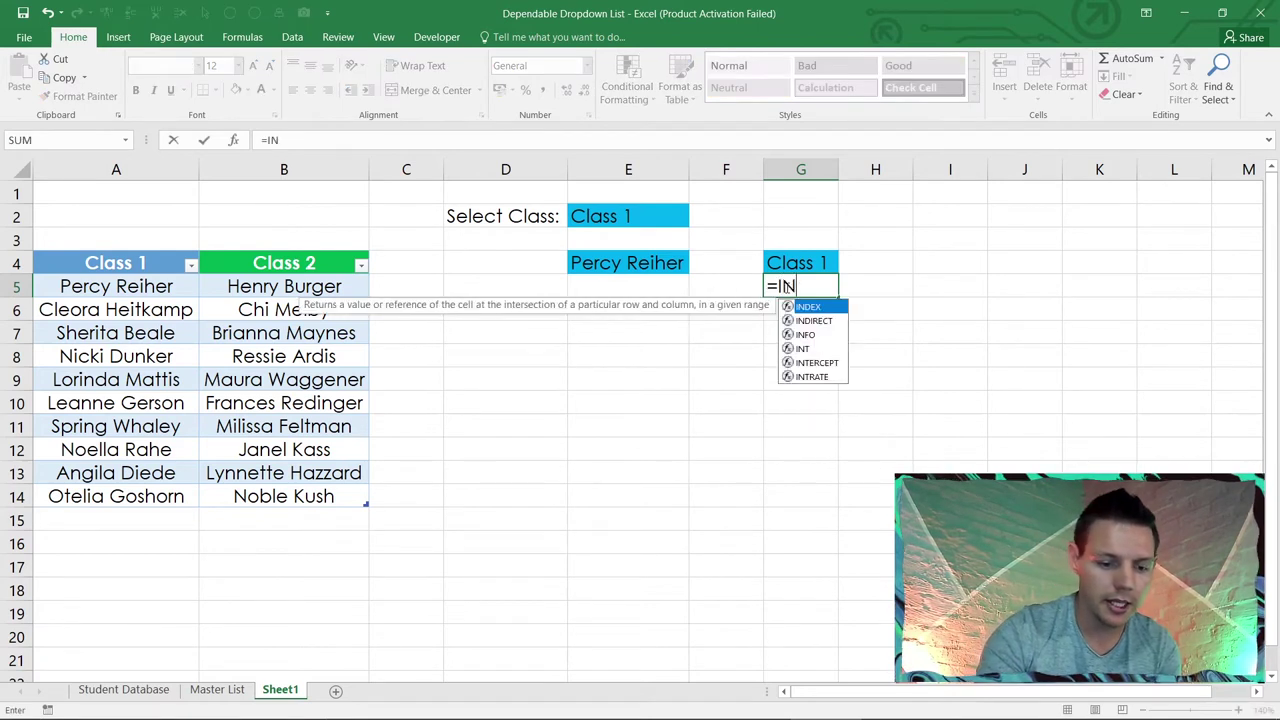
pyautogui.write('DEX(')
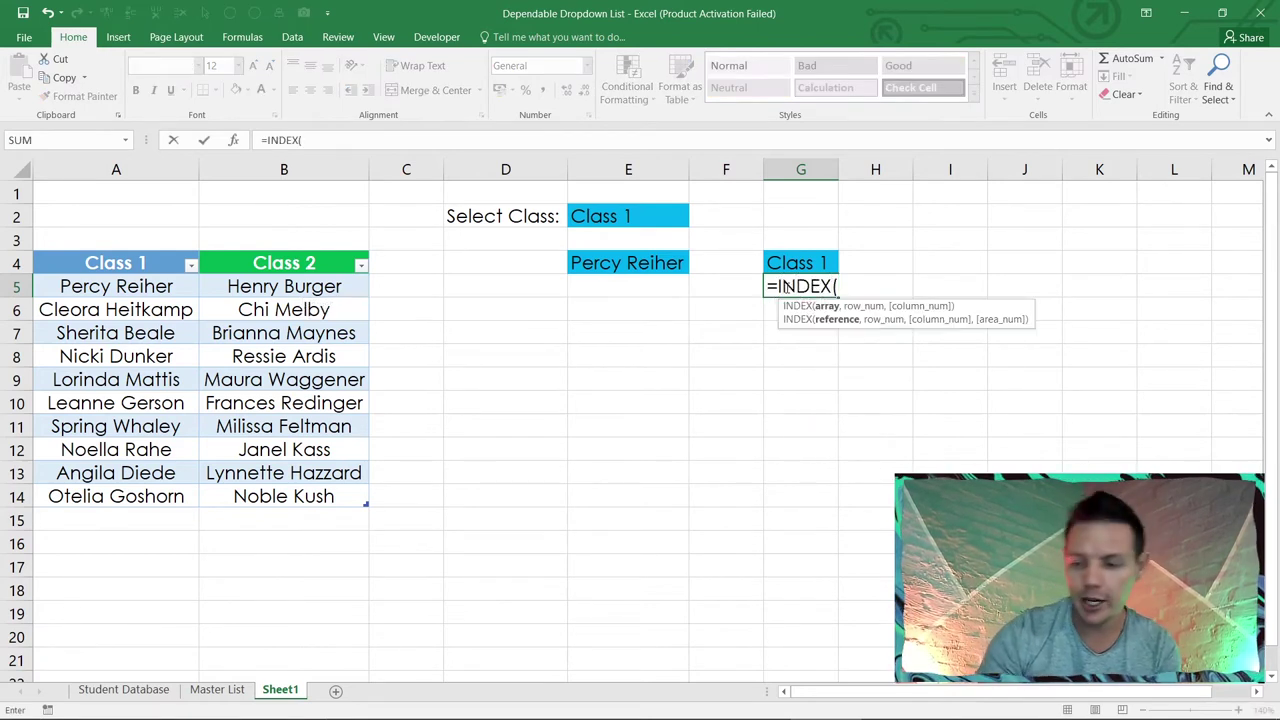
pyautogui.click(164, 287)
pyautogui.moveTo(164, 287); pyautogui.dragTo(228, 288)
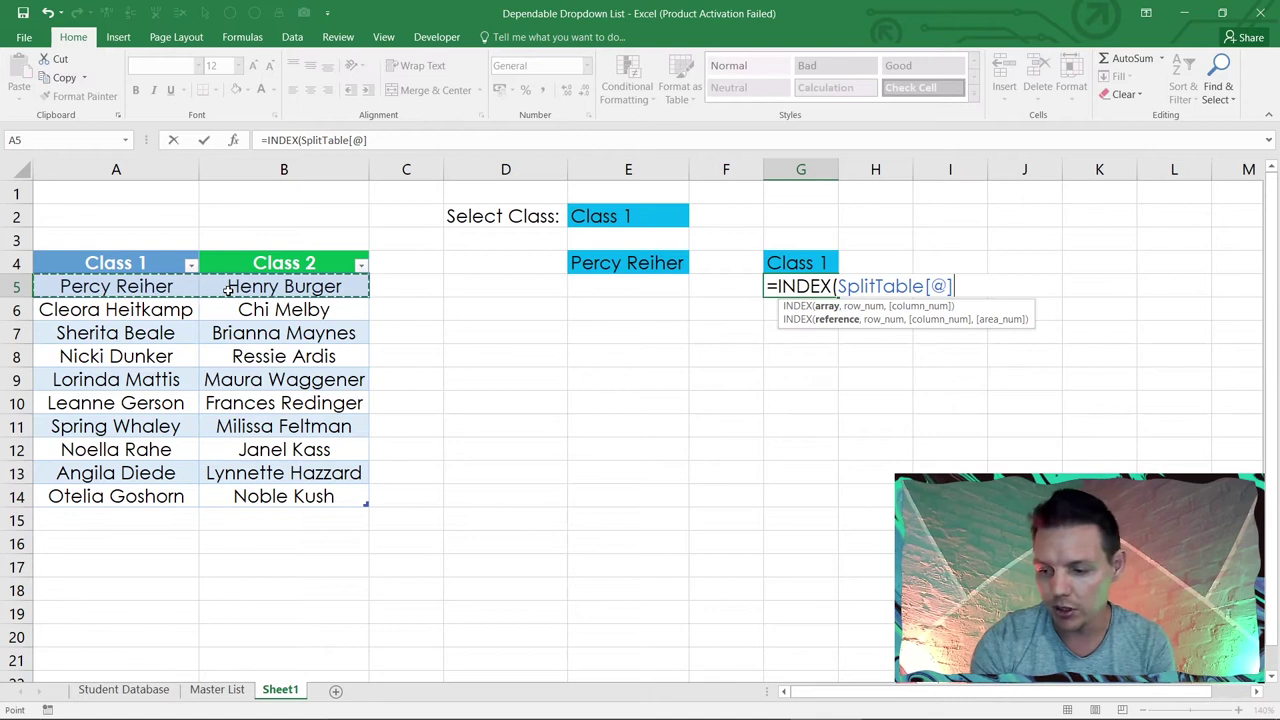
pyautogui.write(',')
pyautogui.press('BackSpace')
pyautogui.write('),')
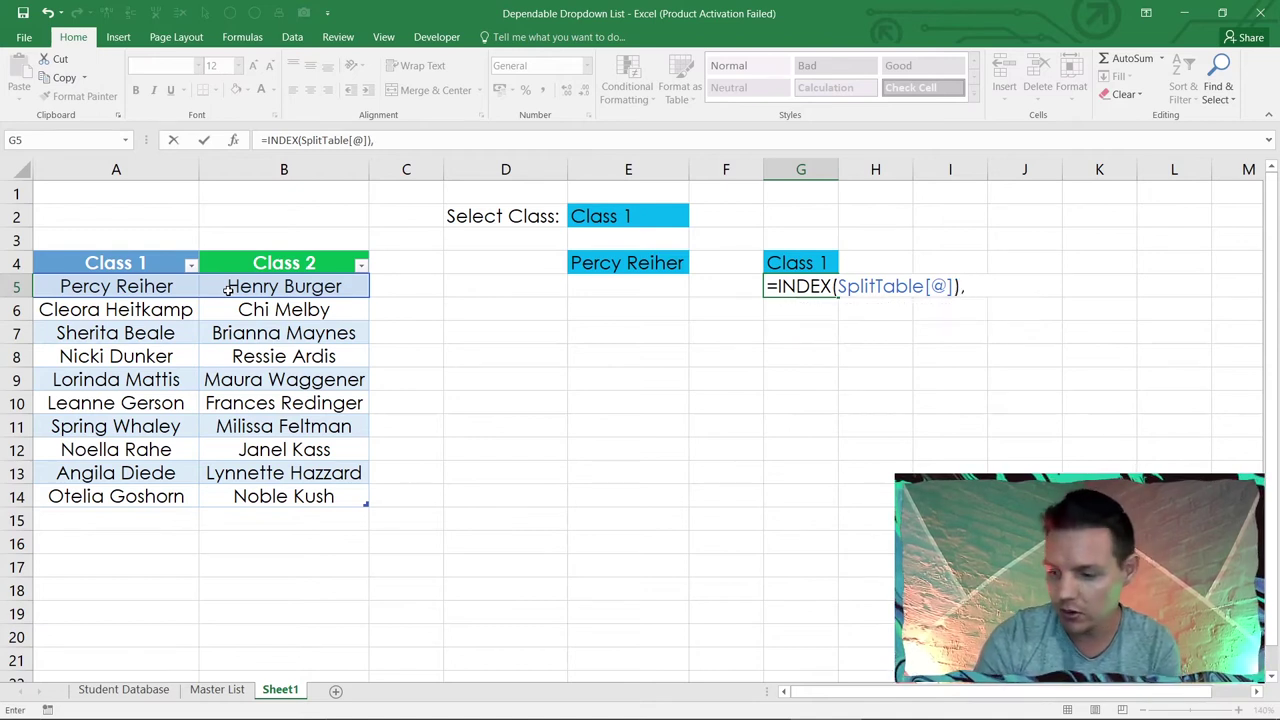
# Step: Add a MATCH function to the G5 formula with the absolute reference $E$2 as the lookup value
pyautogui.write('MATC')
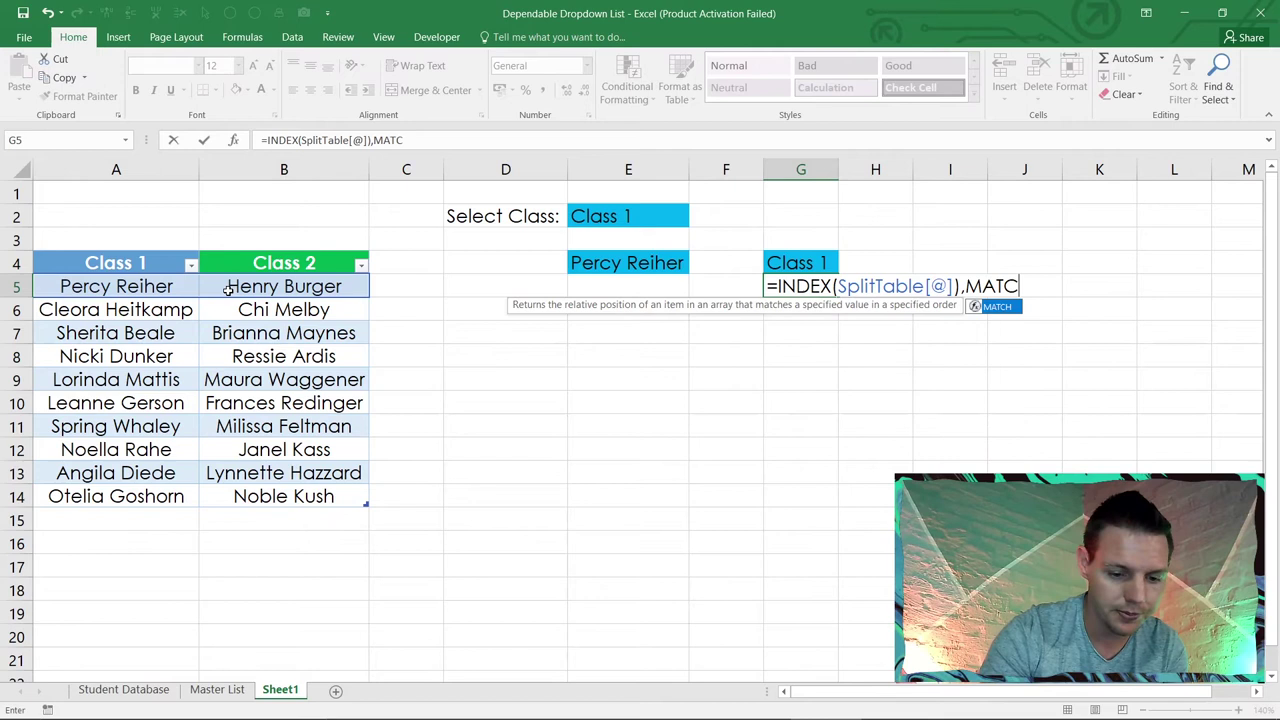
pyautogui.write('H(')
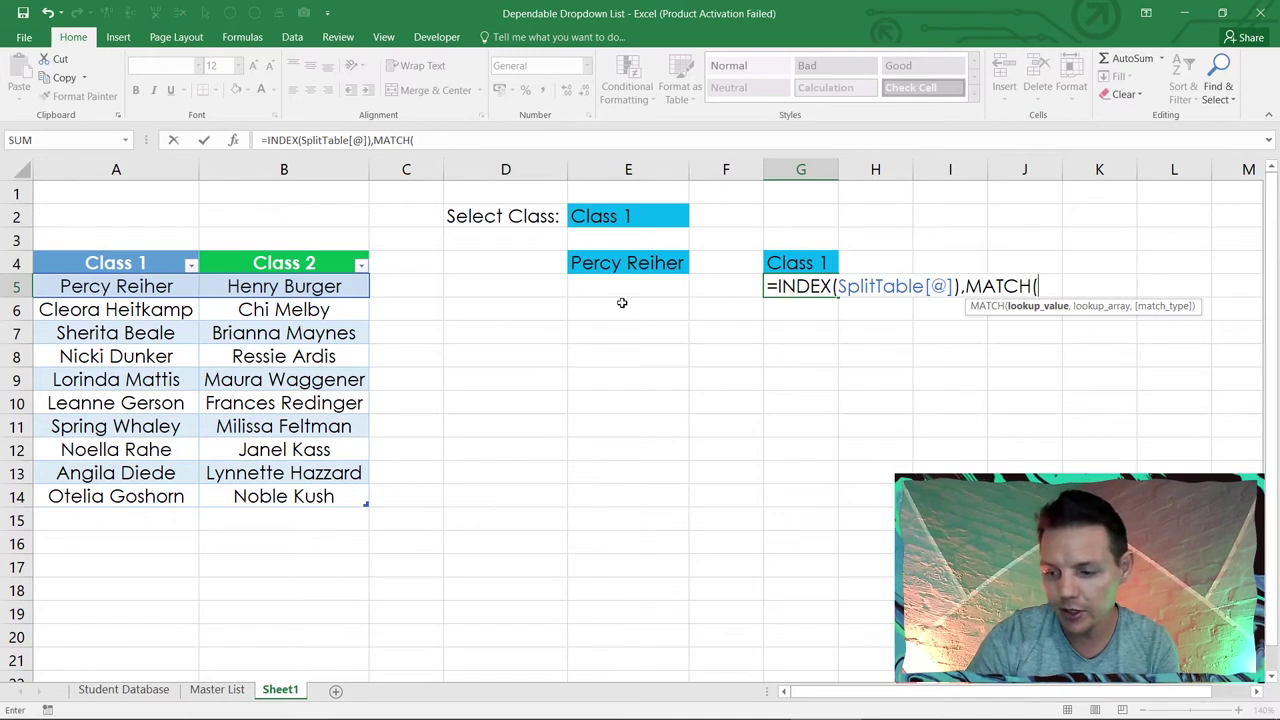
pyautogui.click(596, 214)
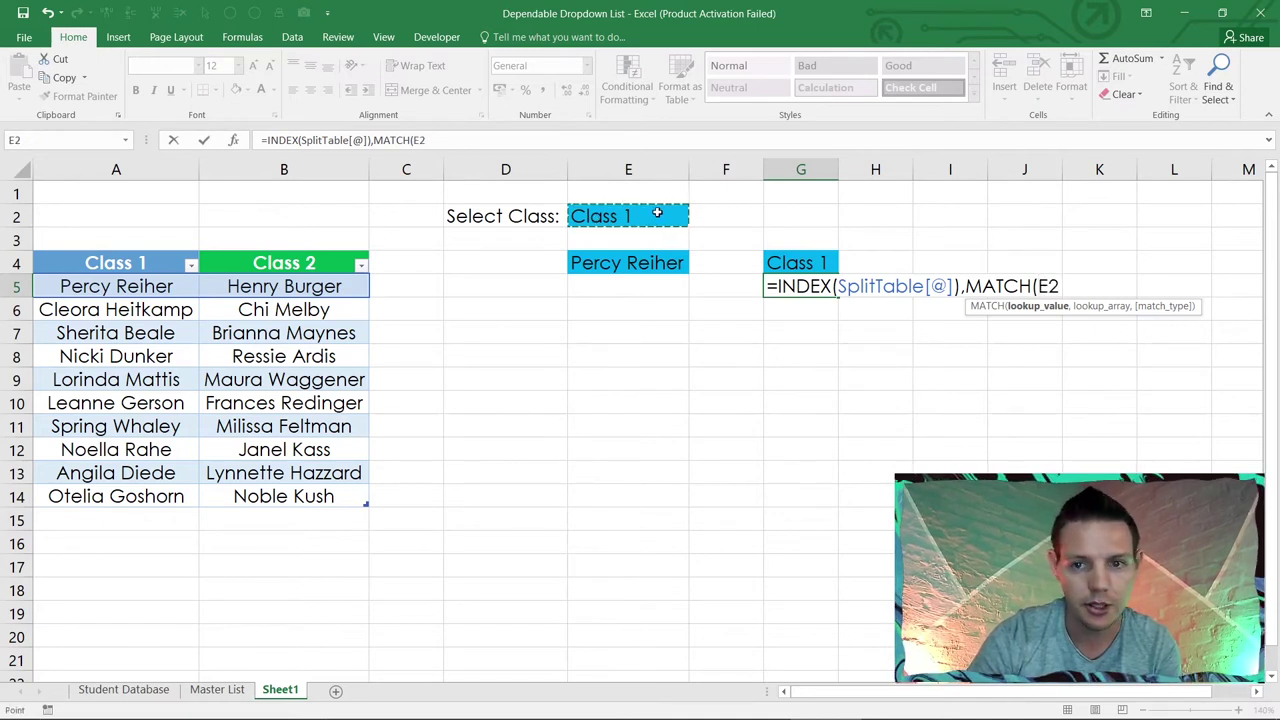
pyautogui.click(1036, 286)
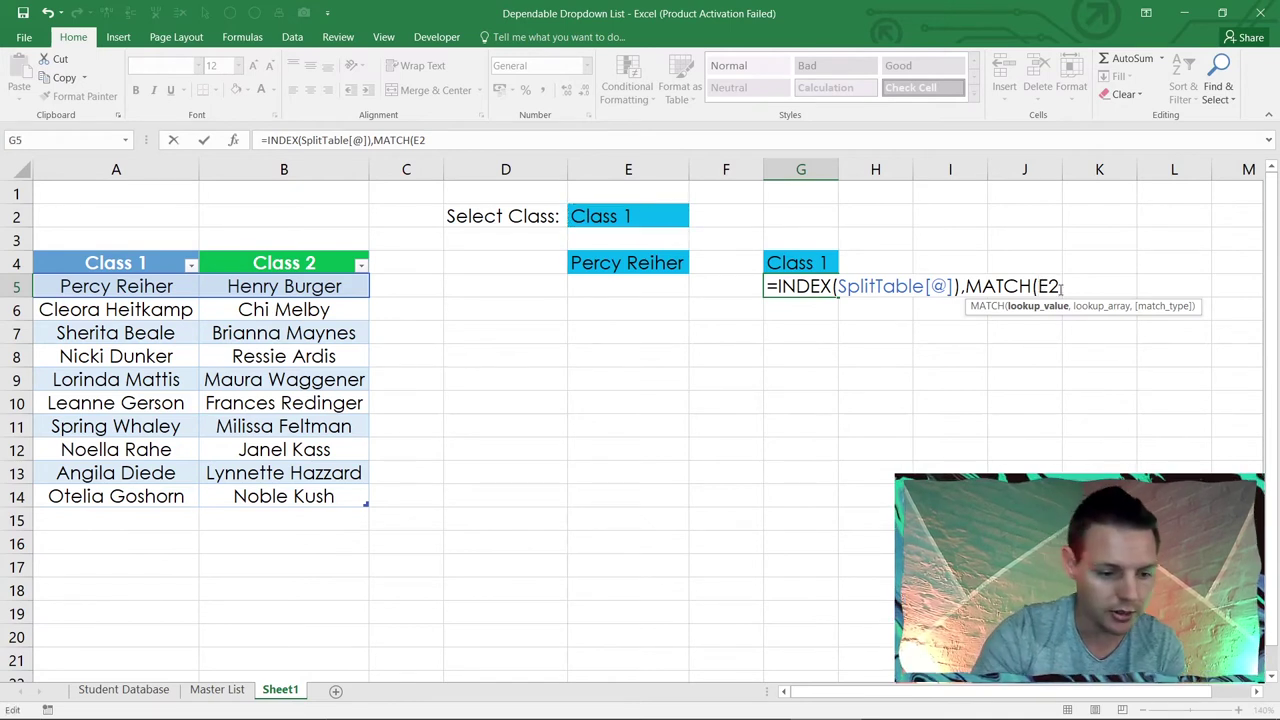
pyautogui.write('$E')
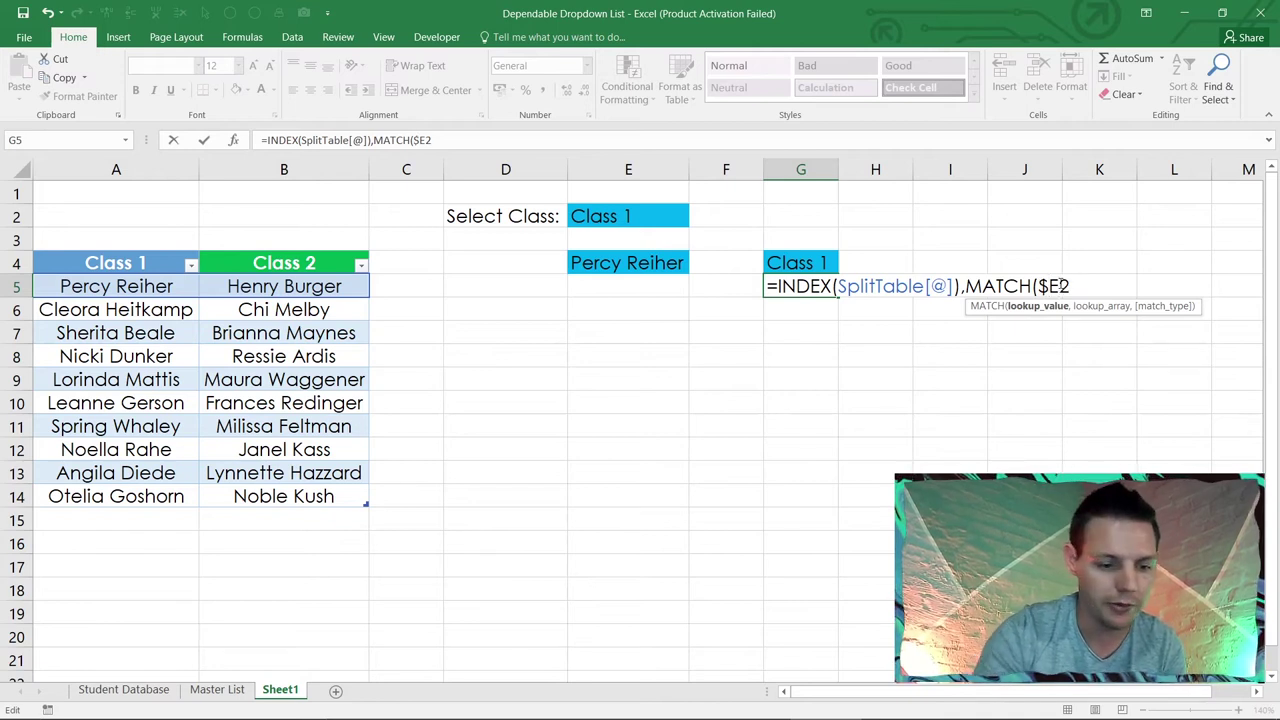
pyautogui.write('$')
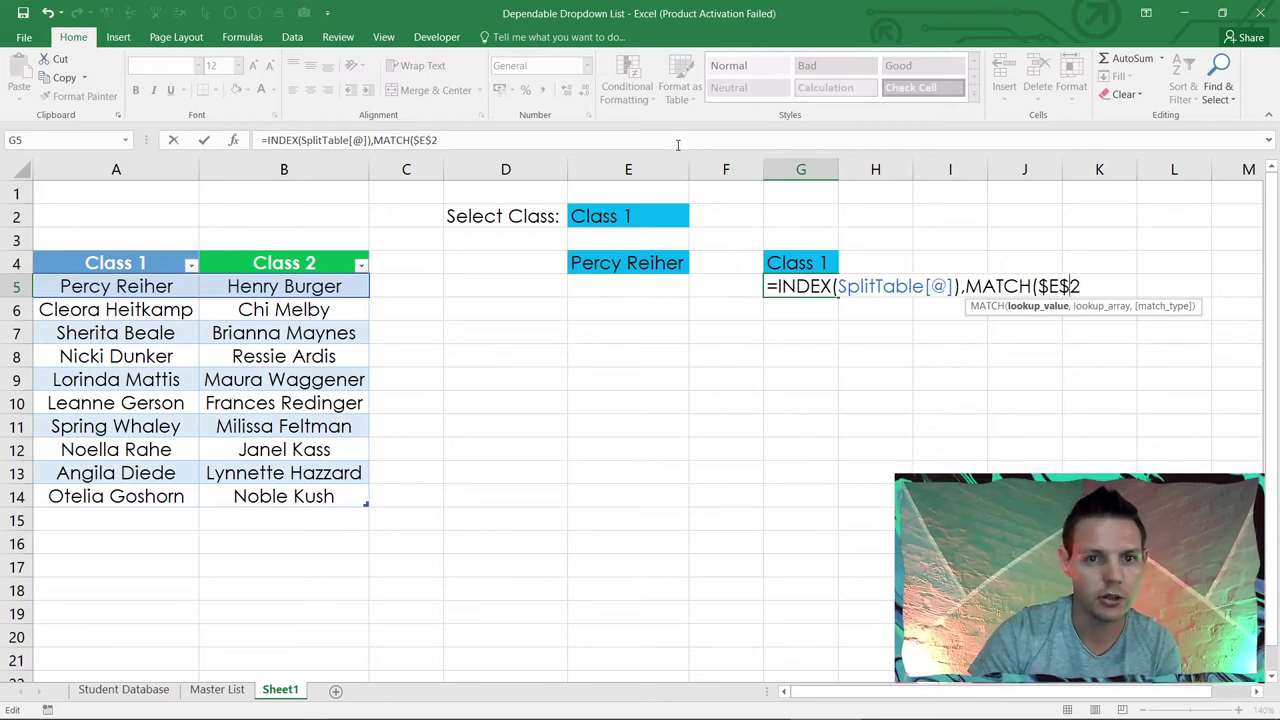
pyautogui.click(679, 140)
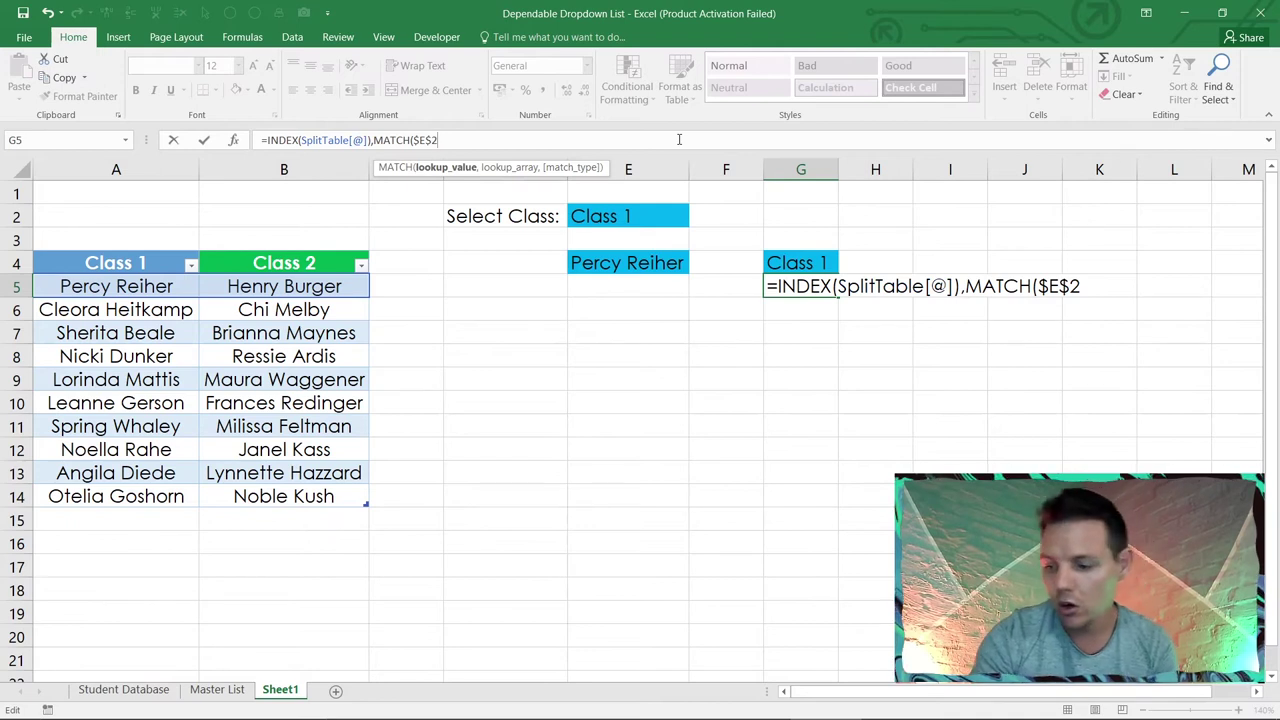
# Step: Complete the MATCH arguments with SplitTable[#Headers] as the lookup array and 0 for an exact match
pyautogui.write(',')
pyautogui.moveTo(140, 262); pyautogui.dragTo(231, 260)
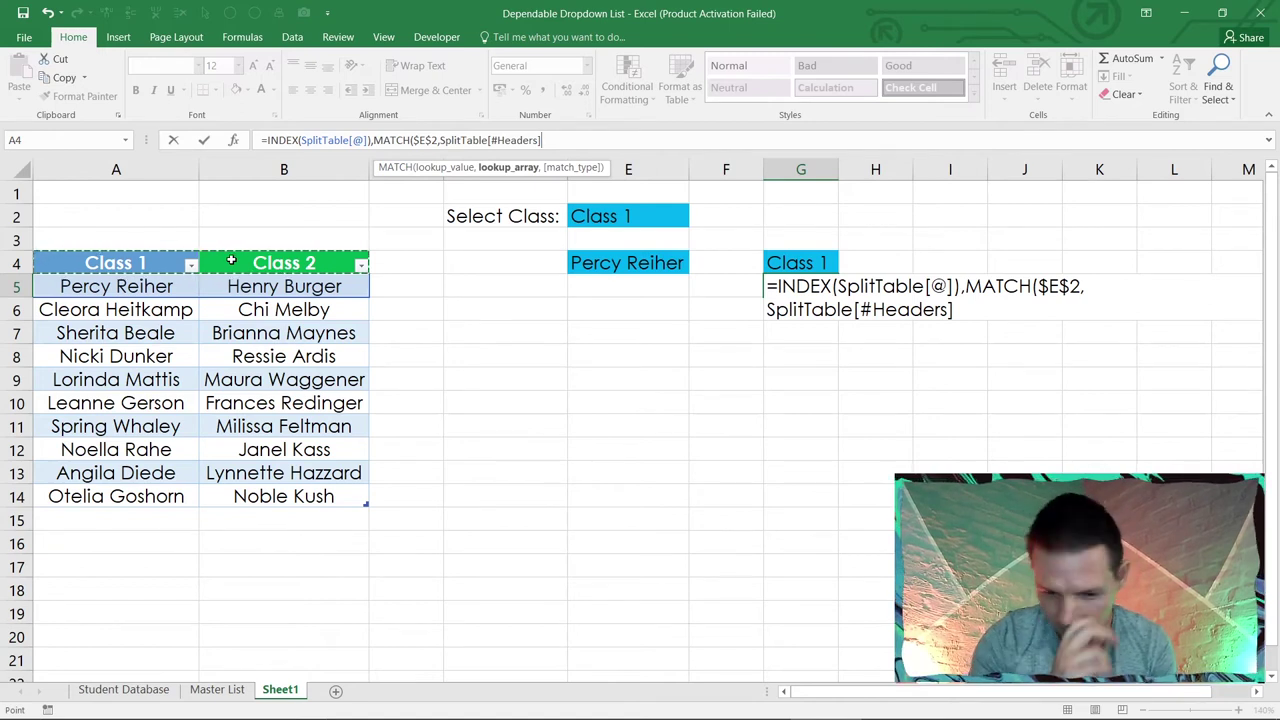
pyautogui.write(',0')
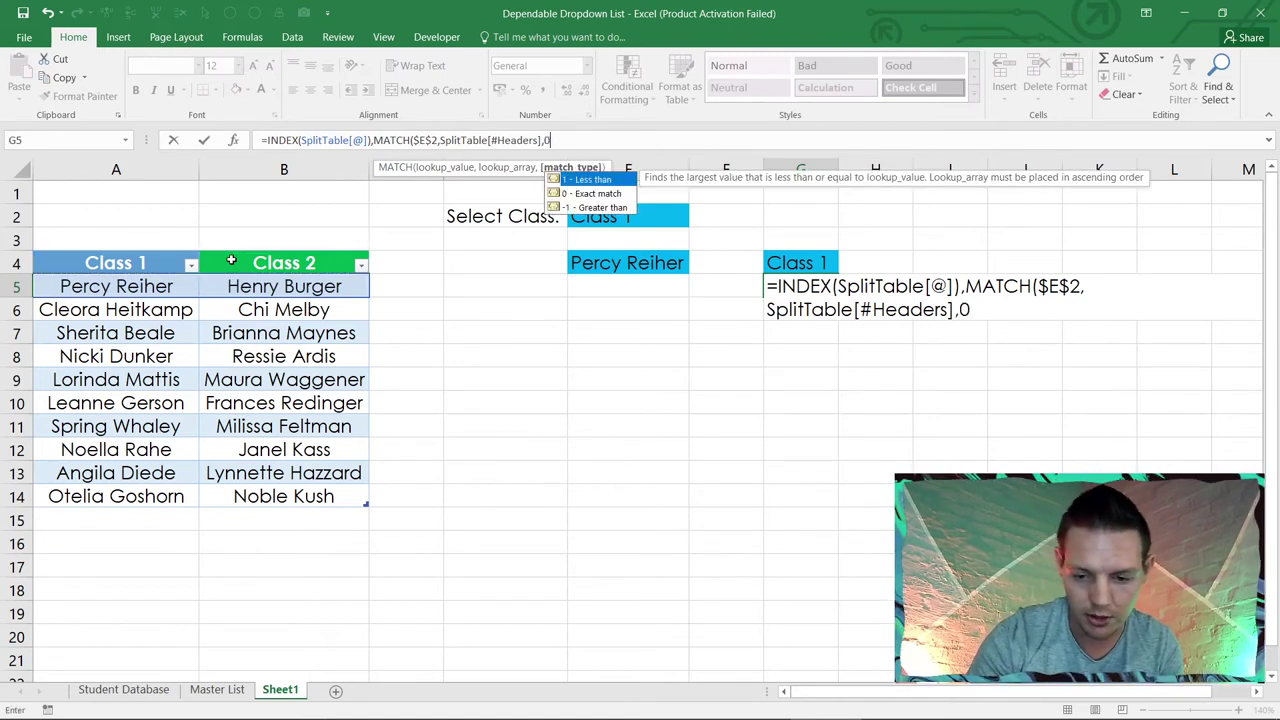
pyautogui.write(')')
pyautogui.press('Return')
pyautogui.press('Return')
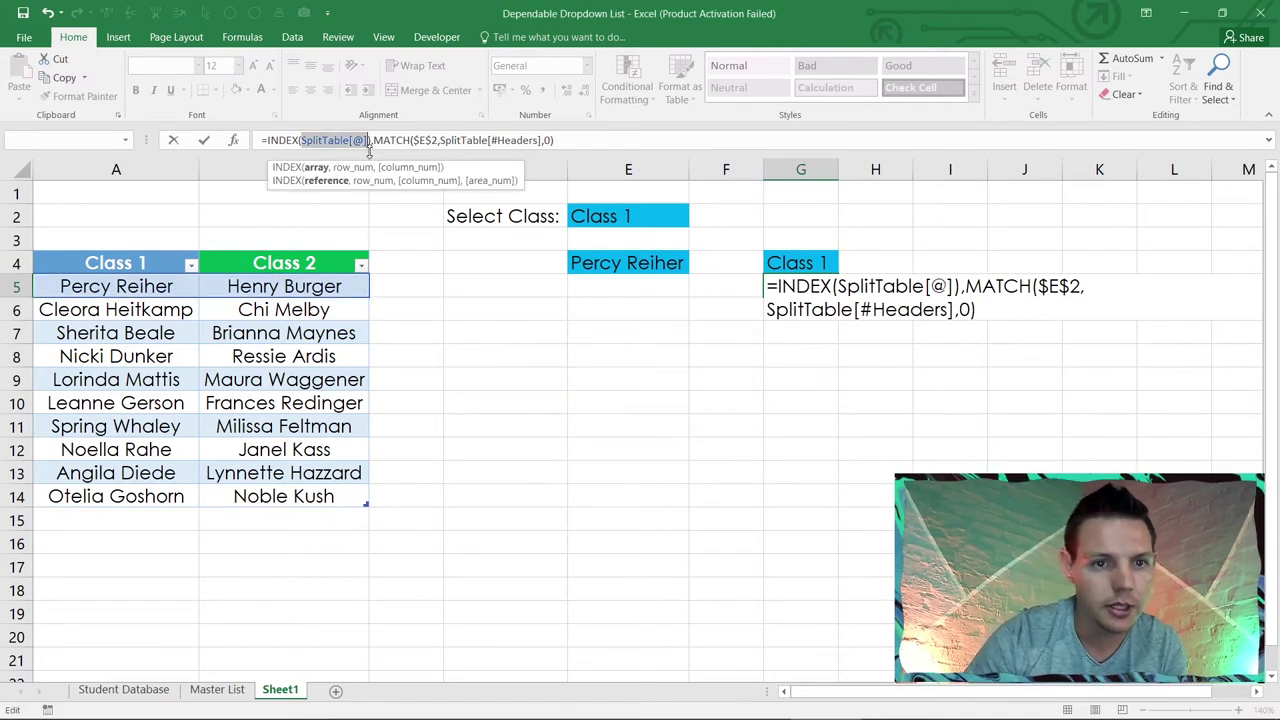
# Step: Correct the formula to =INDEX(SplitTable[@],MATCH($E$2,SplitTable[#Headers],0)) by removing the extra parenthesis after SplitTable[@], and enter it in G5
pyautogui.click(370, 141)
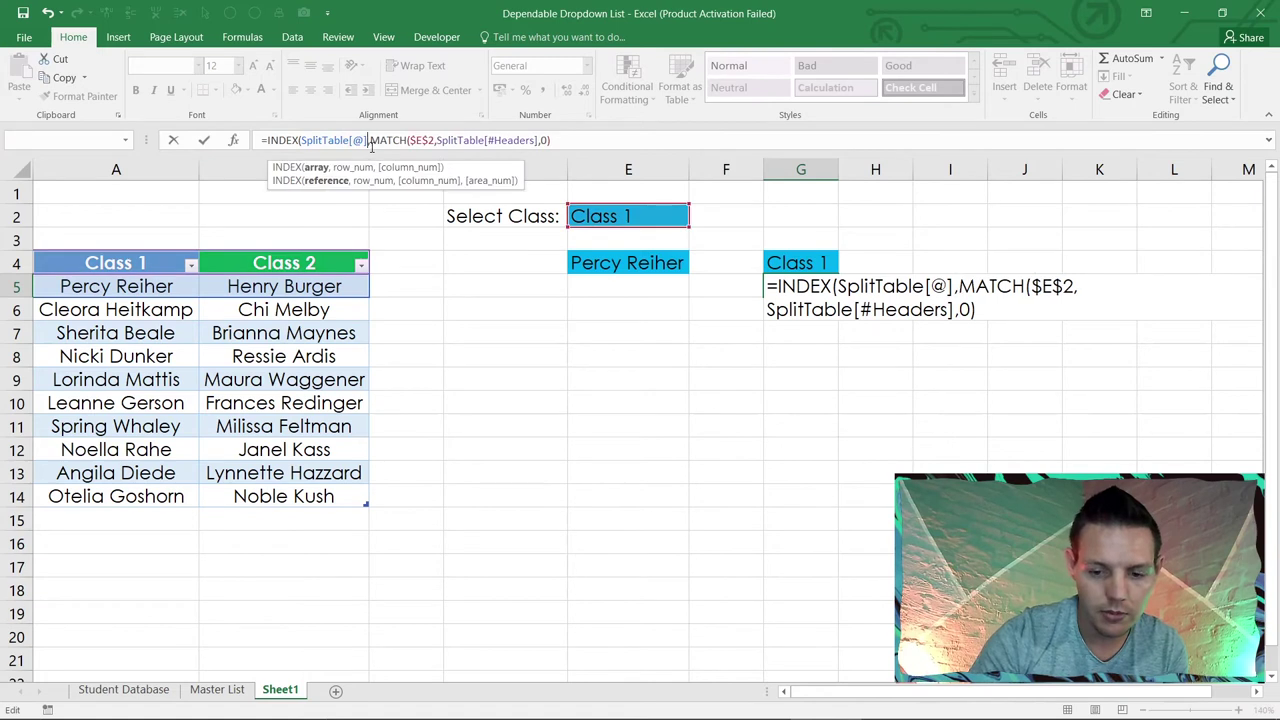
pyautogui.press('Return')
pyautogui.press('Return')
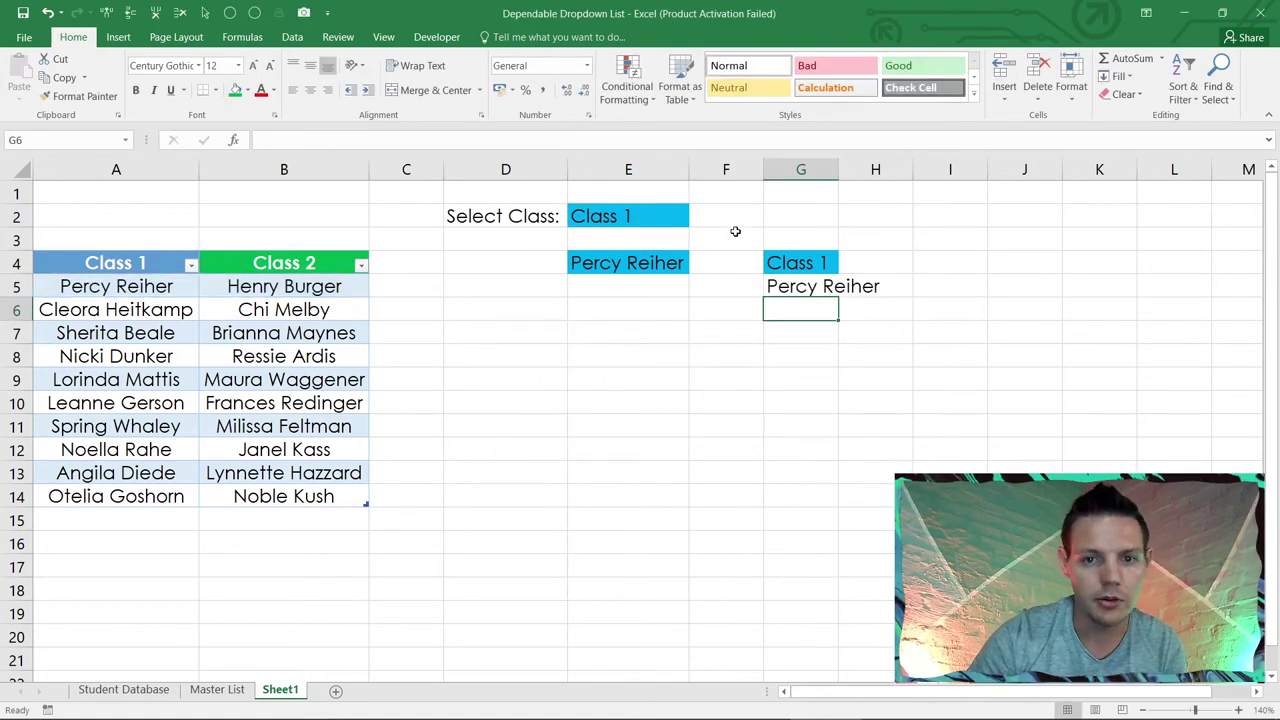
# Step: AutoFit column G to its contents and dismiss the Save As dialog without saving
pyautogui.click(786, 284)
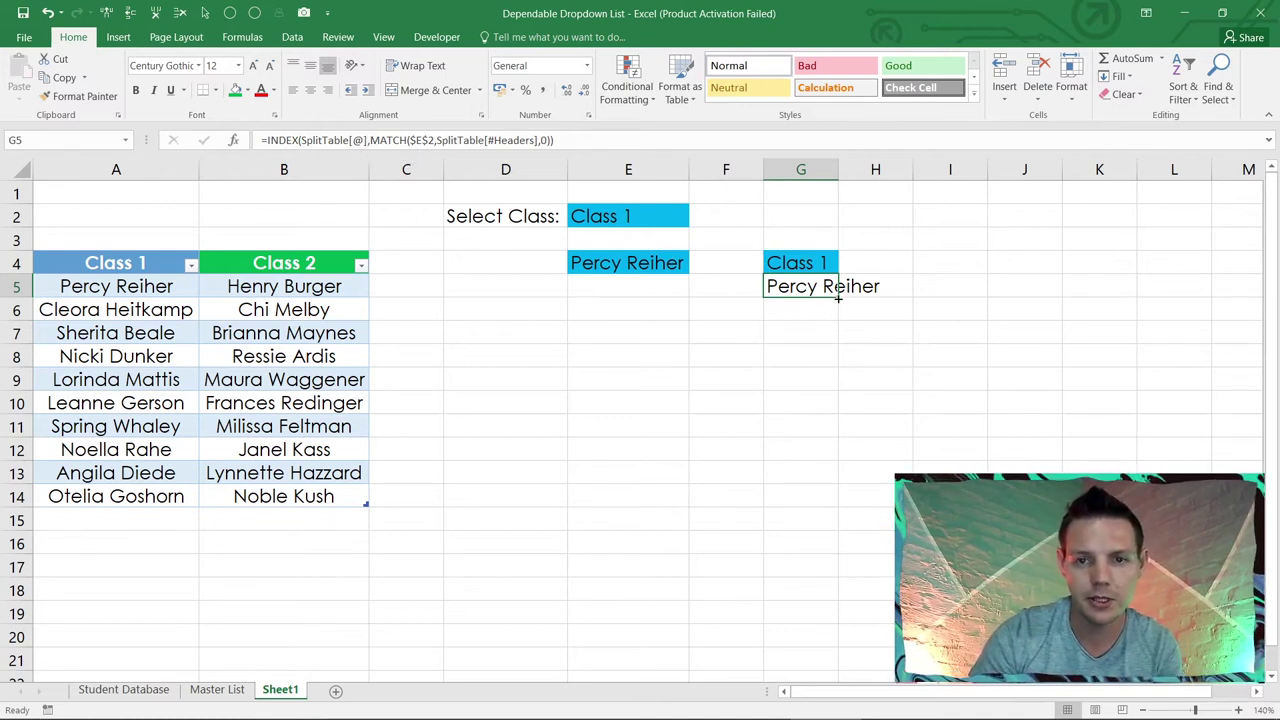
pyautogui.doubleClick(839, 169)
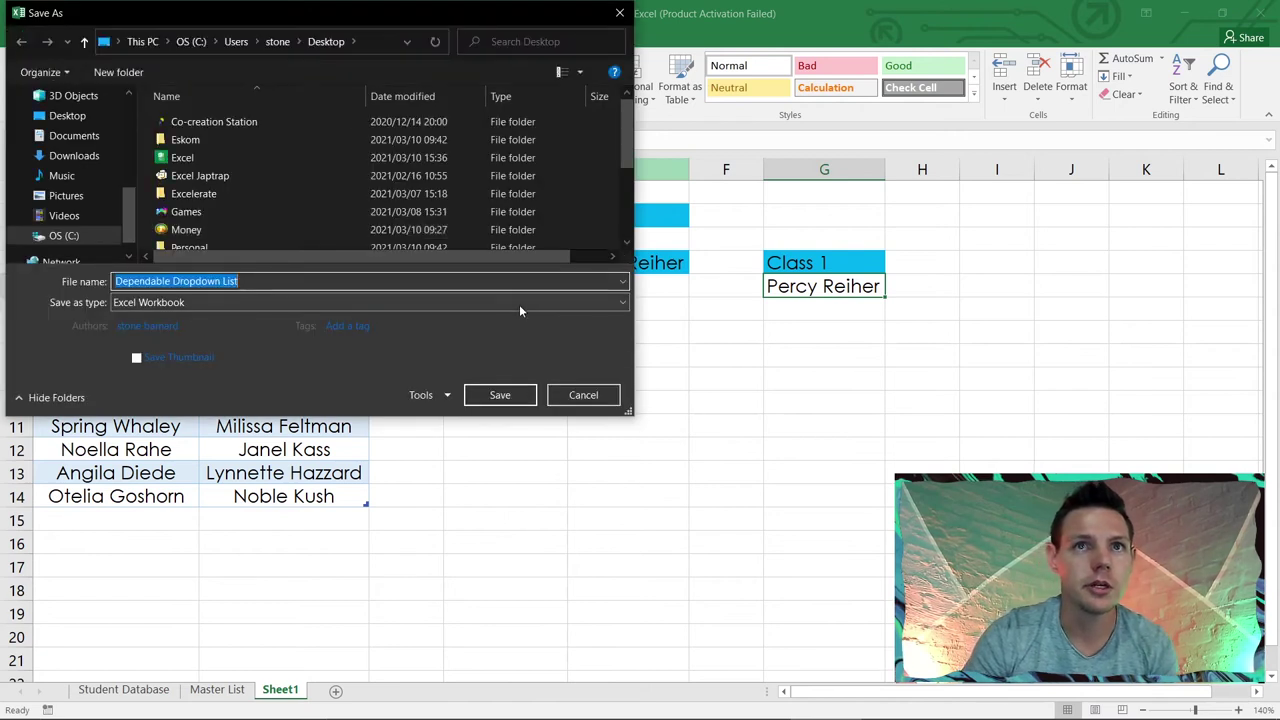
pyautogui.click(583, 394)
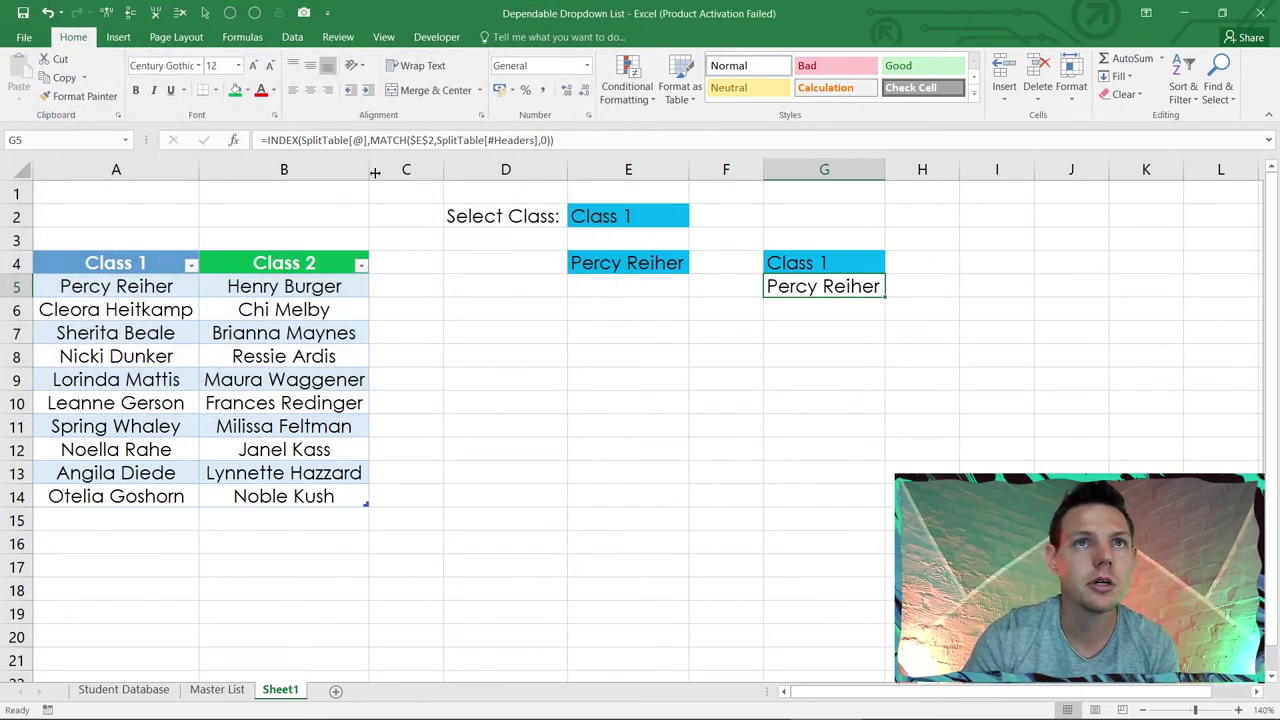
# Step: Review the G5 formula and wrap its INDEX/MATCH expression in an IFERROR function
pyautogui.doubleClick(770, 286)
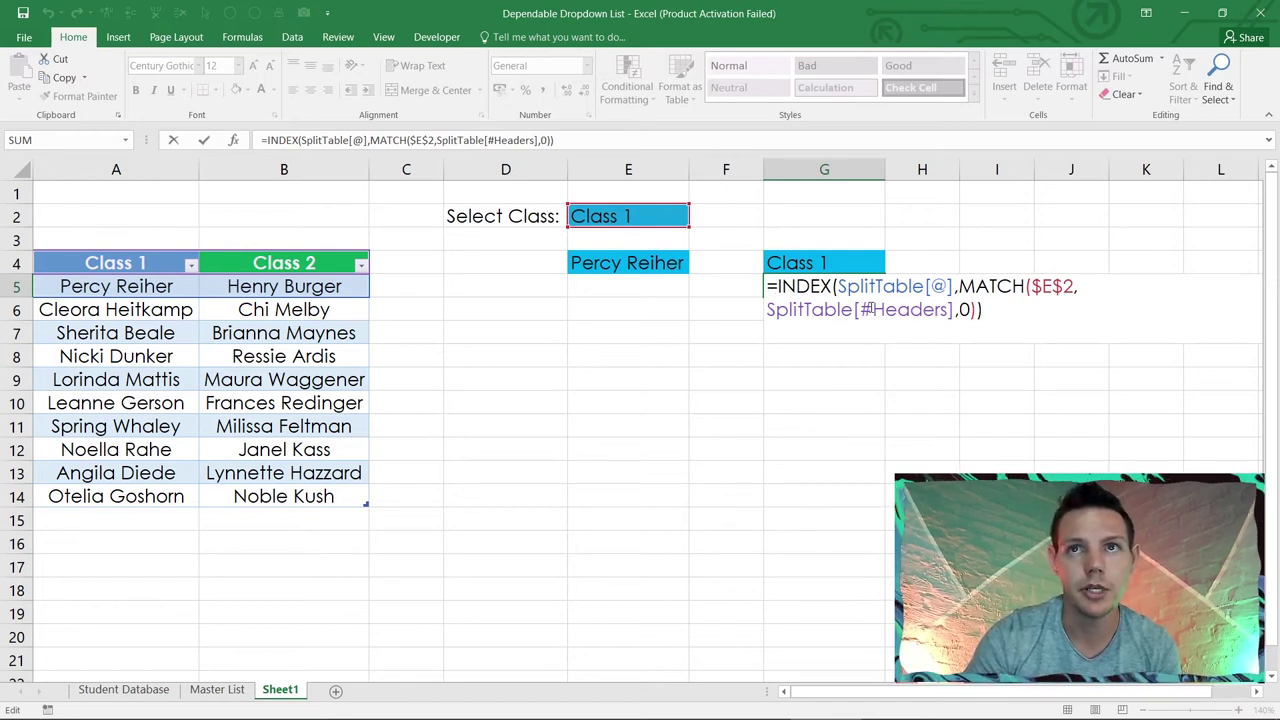
pyautogui.press('Return')
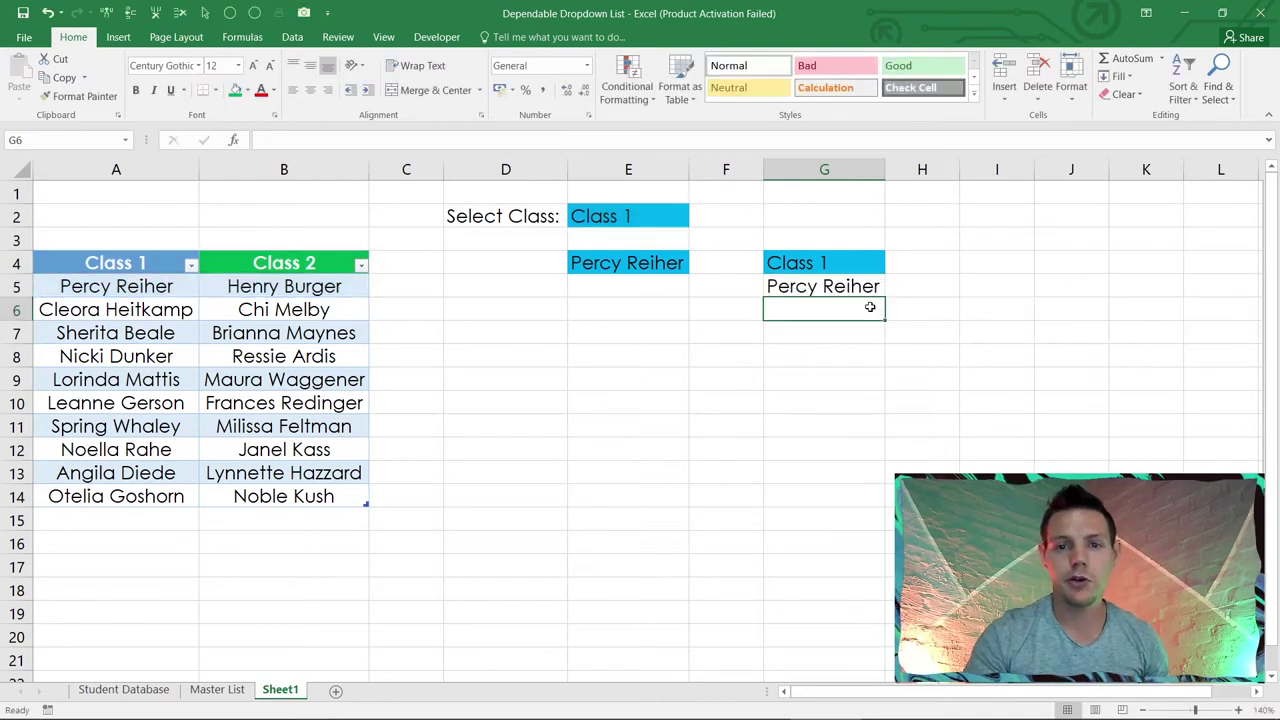
pyautogui.click(866, 286)
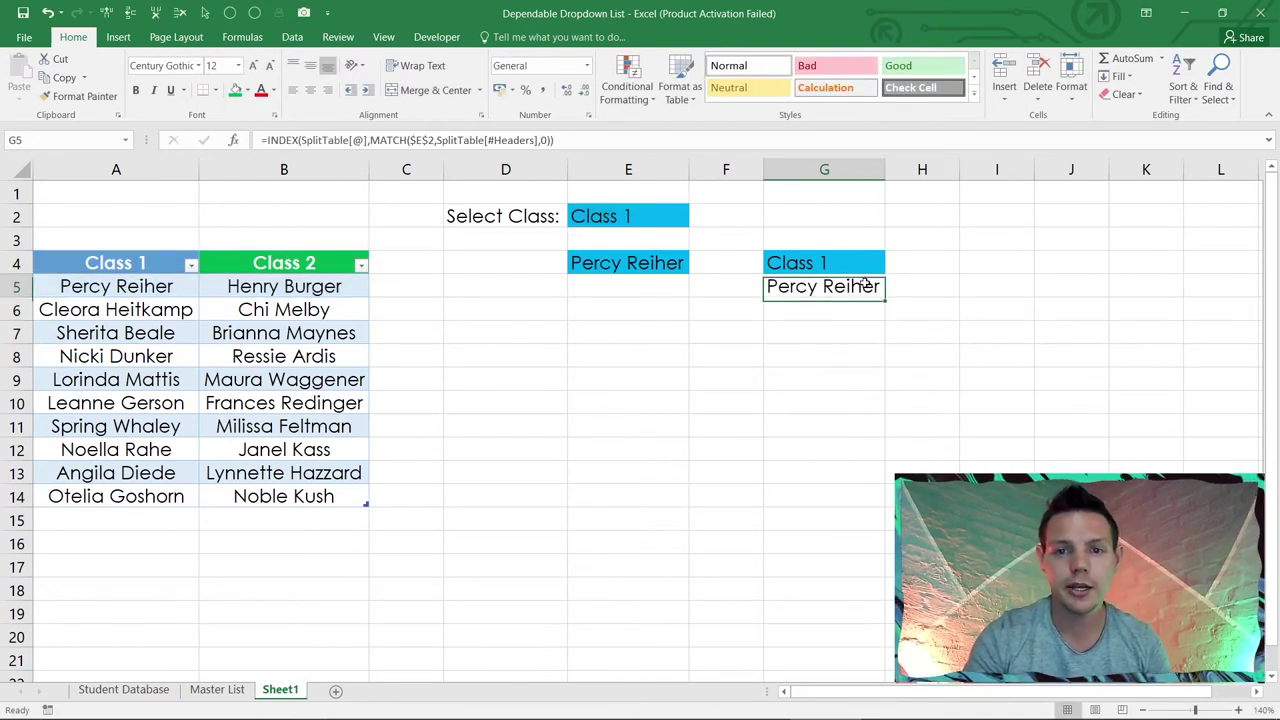
pyautogui.doubleClick(866, 286)
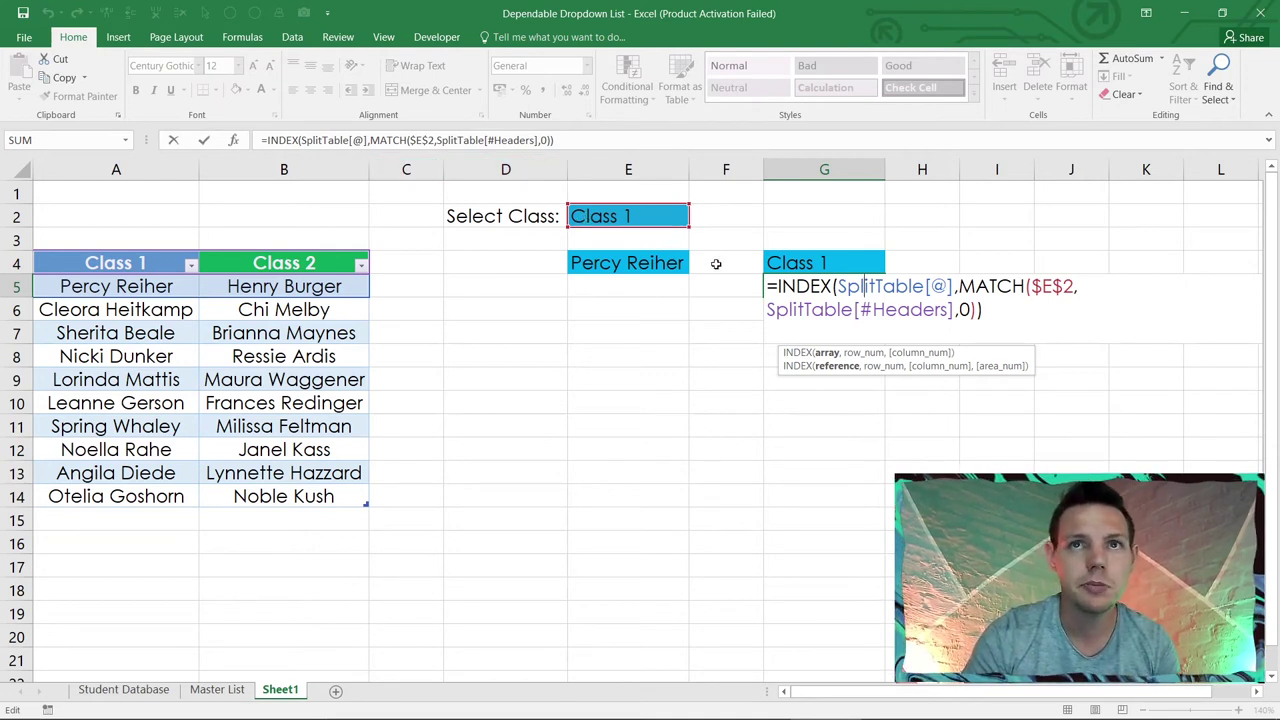
pyautogui.click(777, 287)
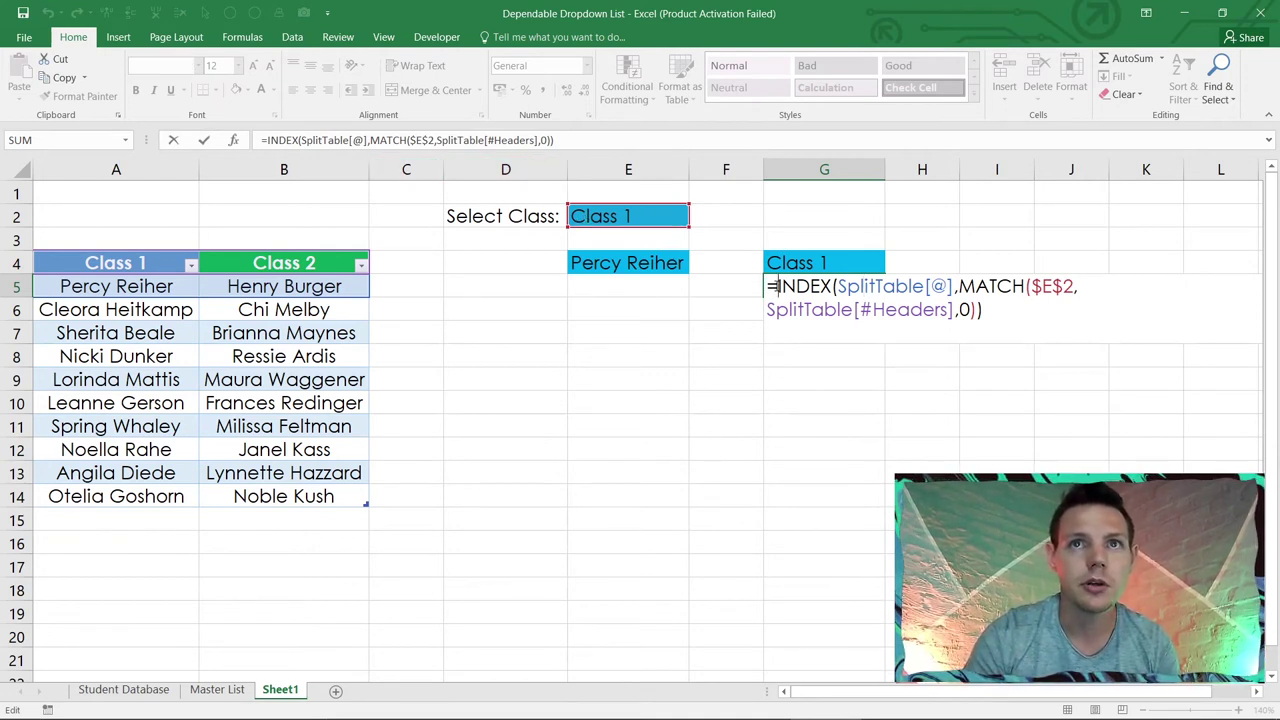
pyautogui.write('IFERRO')
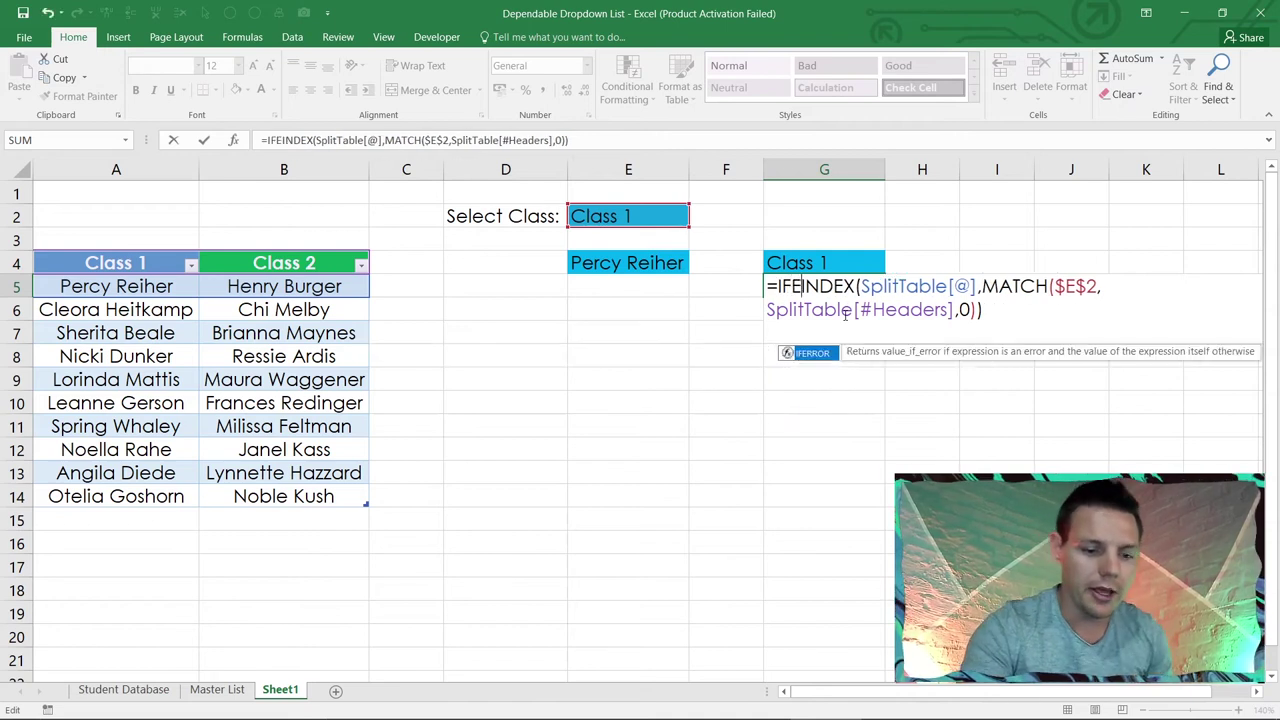
pyautogui.write('R')
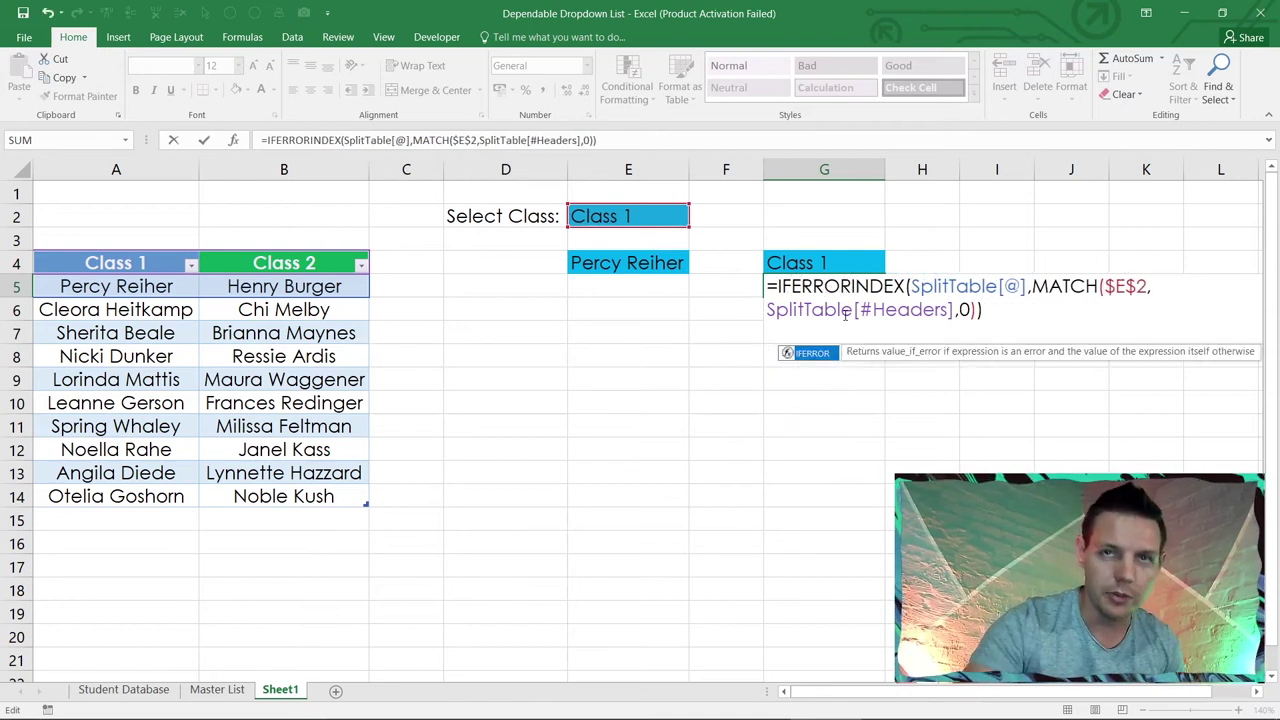
pyautogui.write('(')
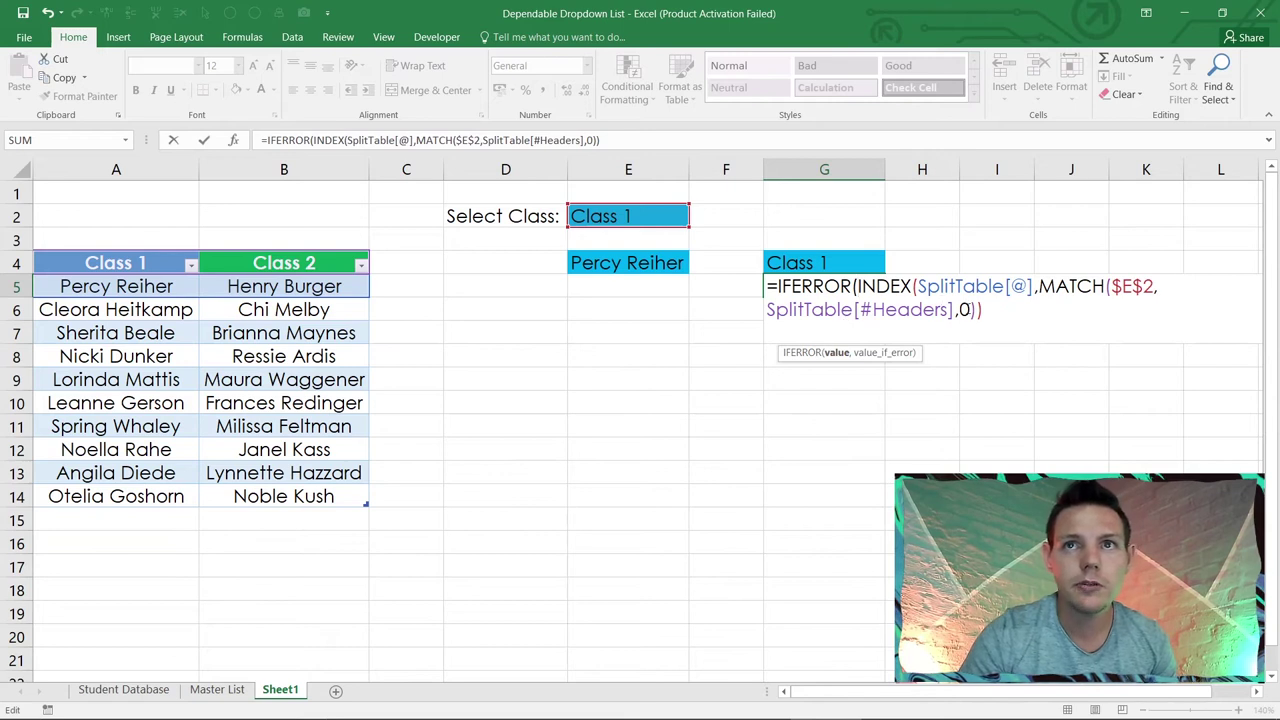
# Step: Complete the IFERROR function with an empty string "" as the value_if_error argument and enter the formula in G5
pyautogui.write(',')
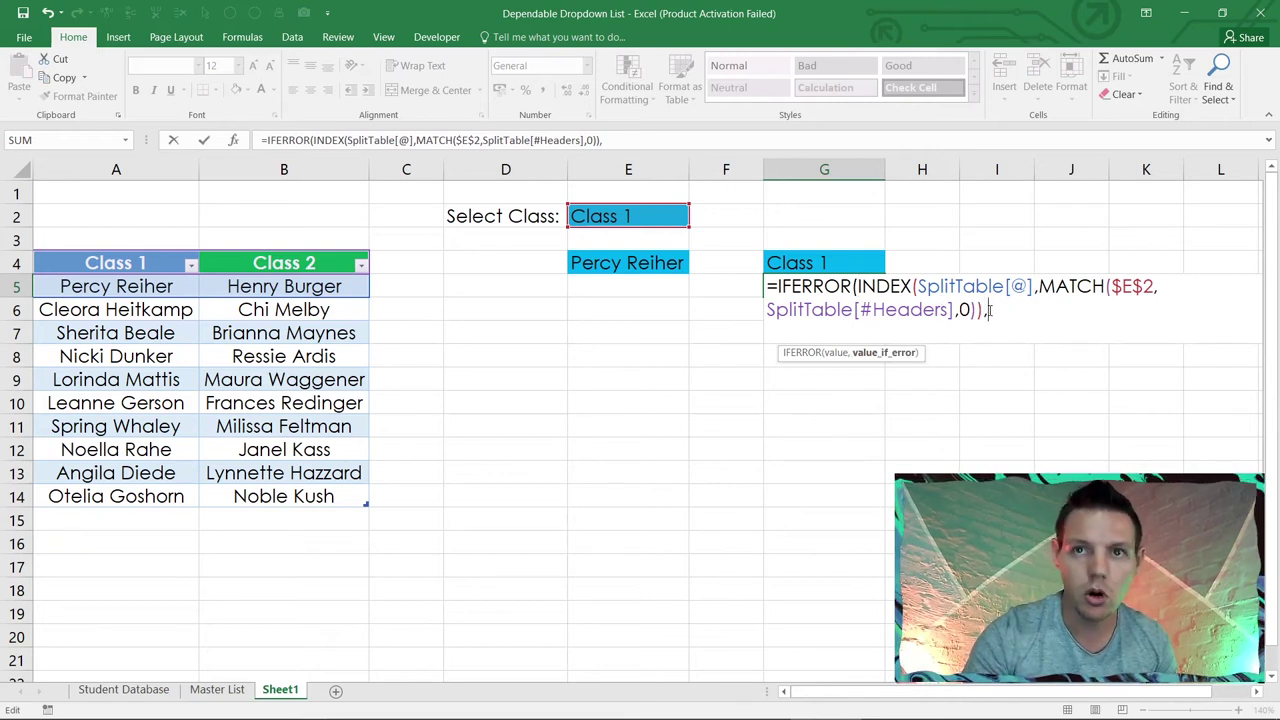
pyautogui.write('"")')
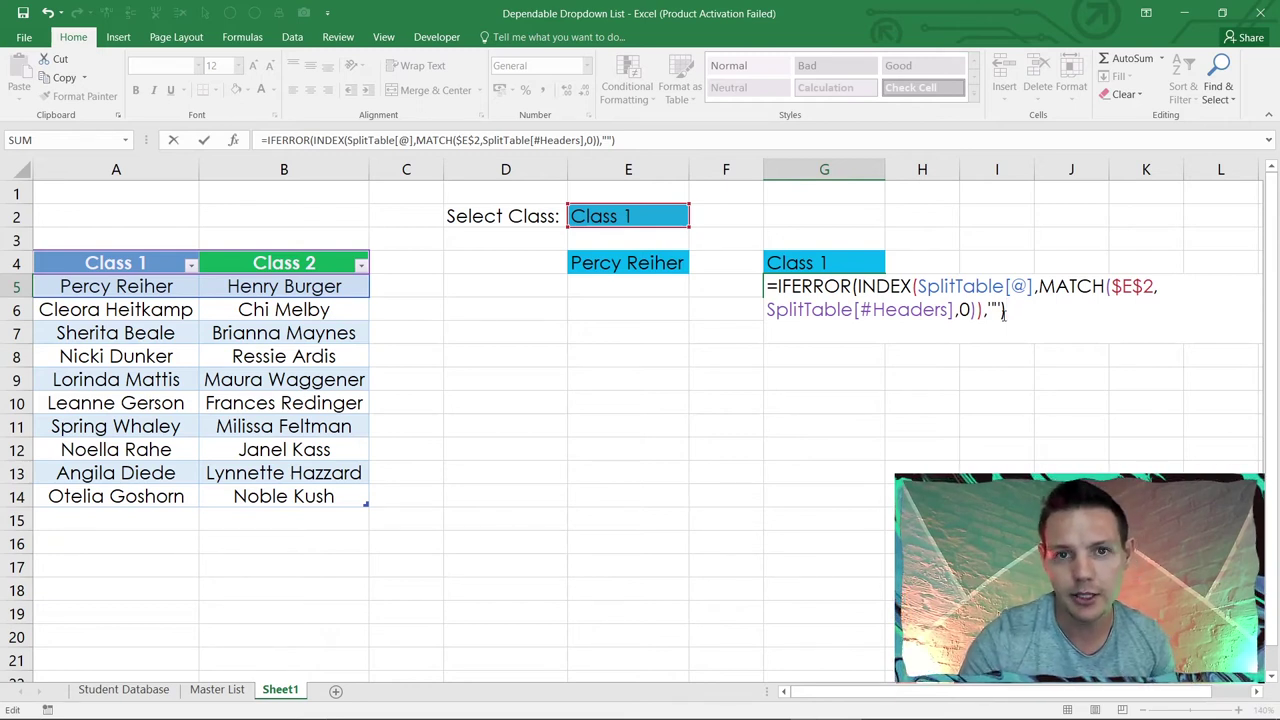
pyautogui.press('BackSpace')
pyautogui.press('BackSpace')
pyautogui.press('BackSpace')
pyautogui.press('BackSpace')
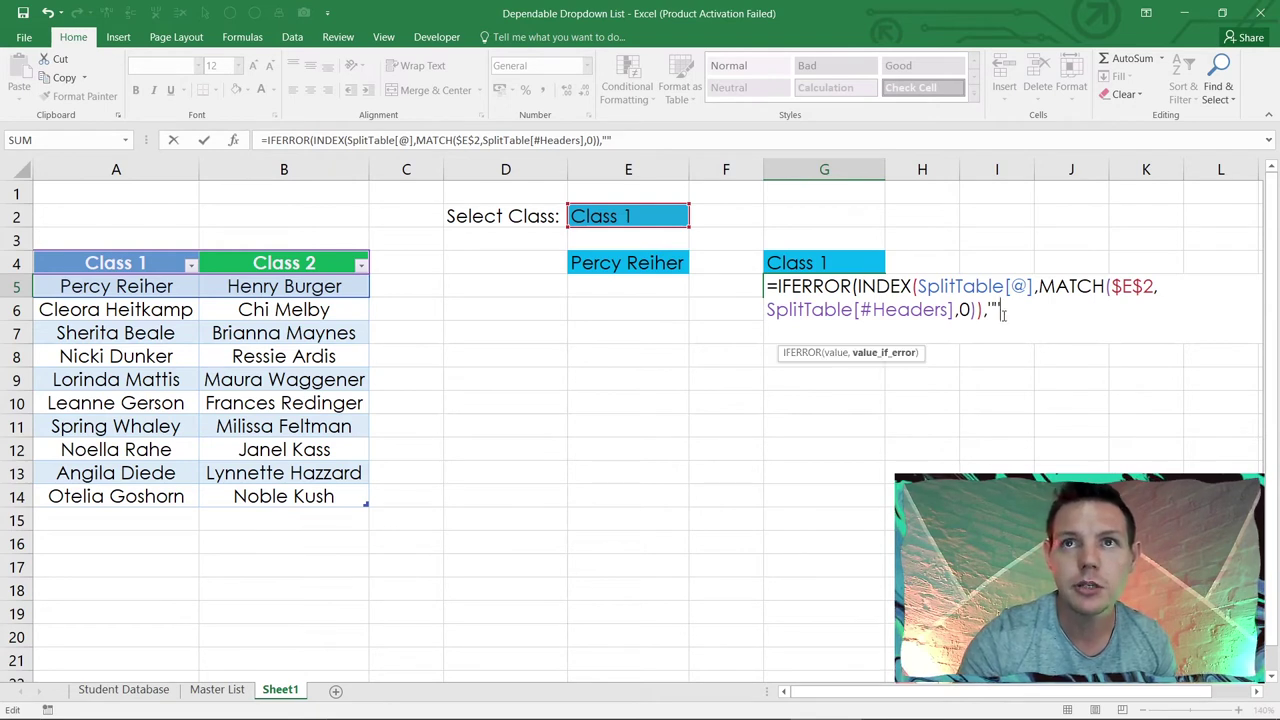
pyautogui.write(',')
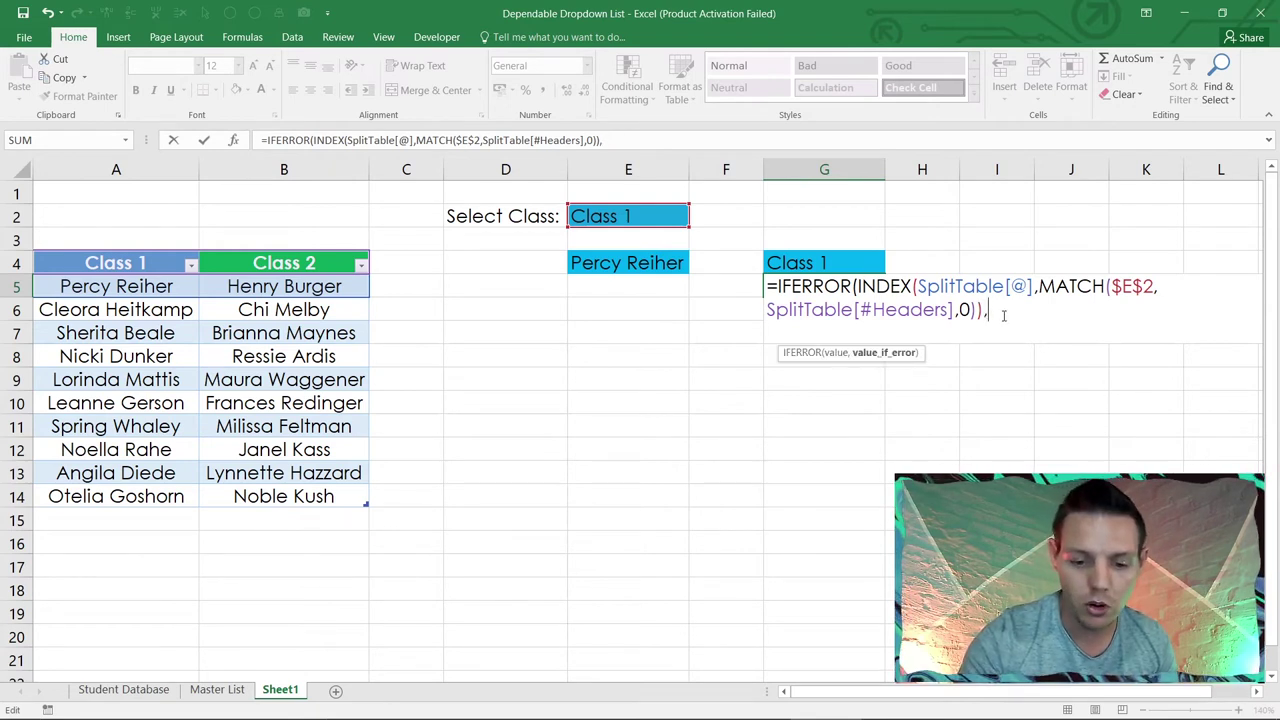
pyautogui.write('"')
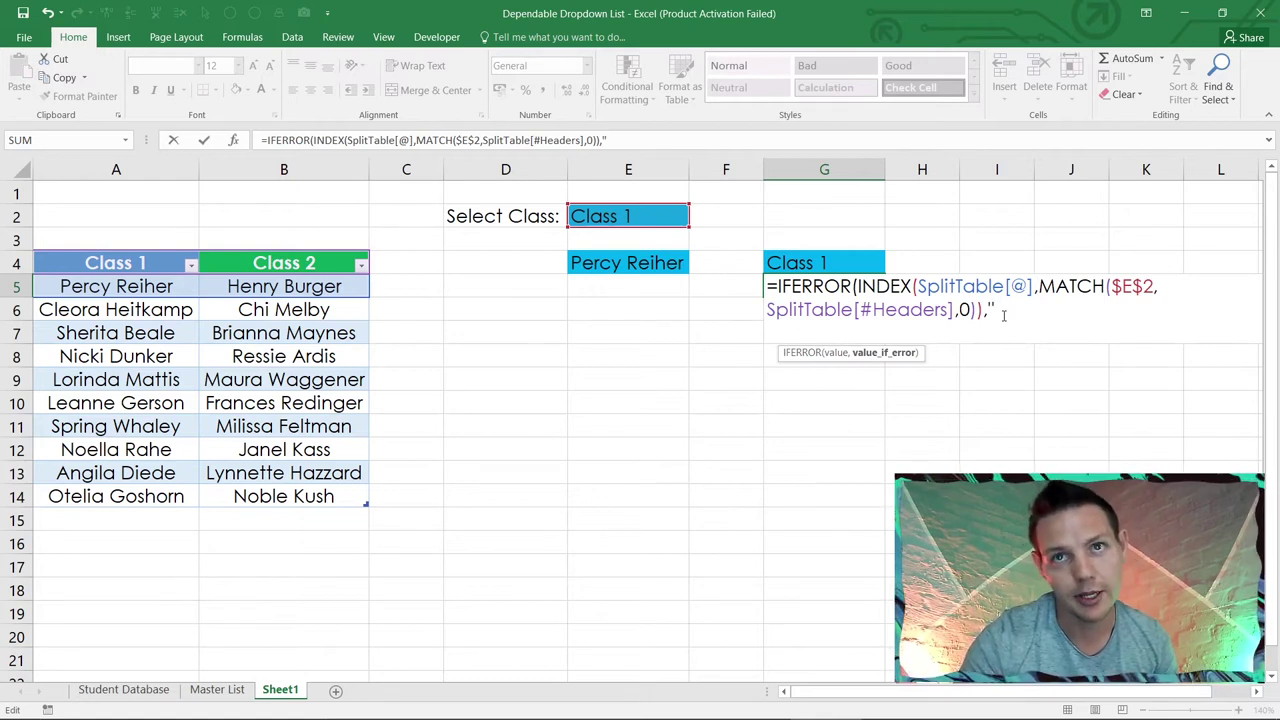
pyautogui.write('")')
pyautogui.press('Return')
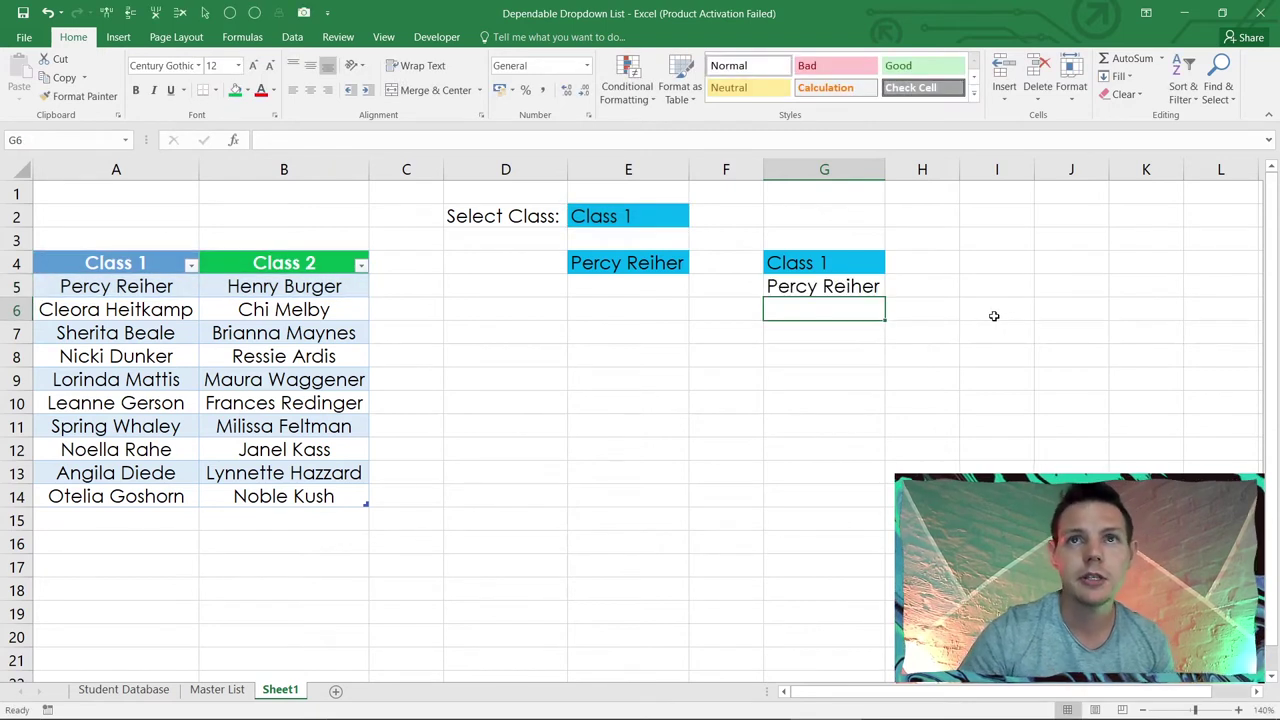
# Step: Clear the first Class 1 student in A5 and check how the G5 formula handles the blank cell
pyautogui.click(186, 285)
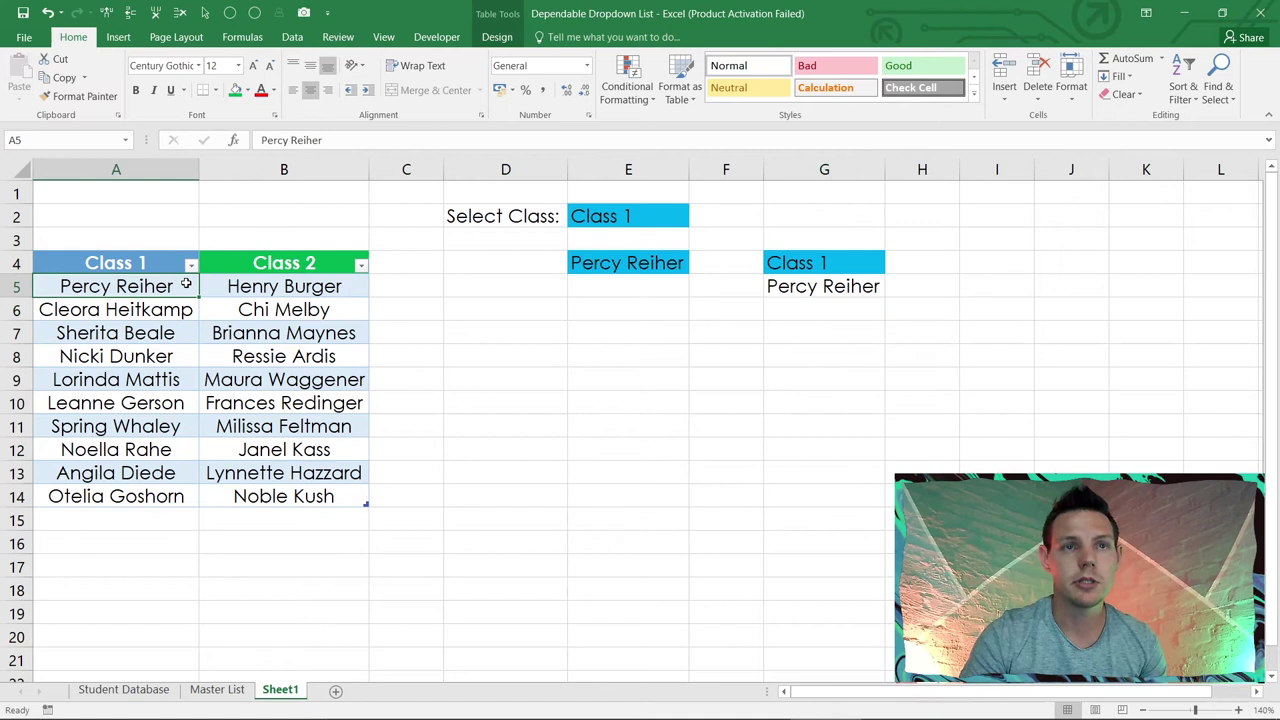
pyautogui.press('BackSpace')
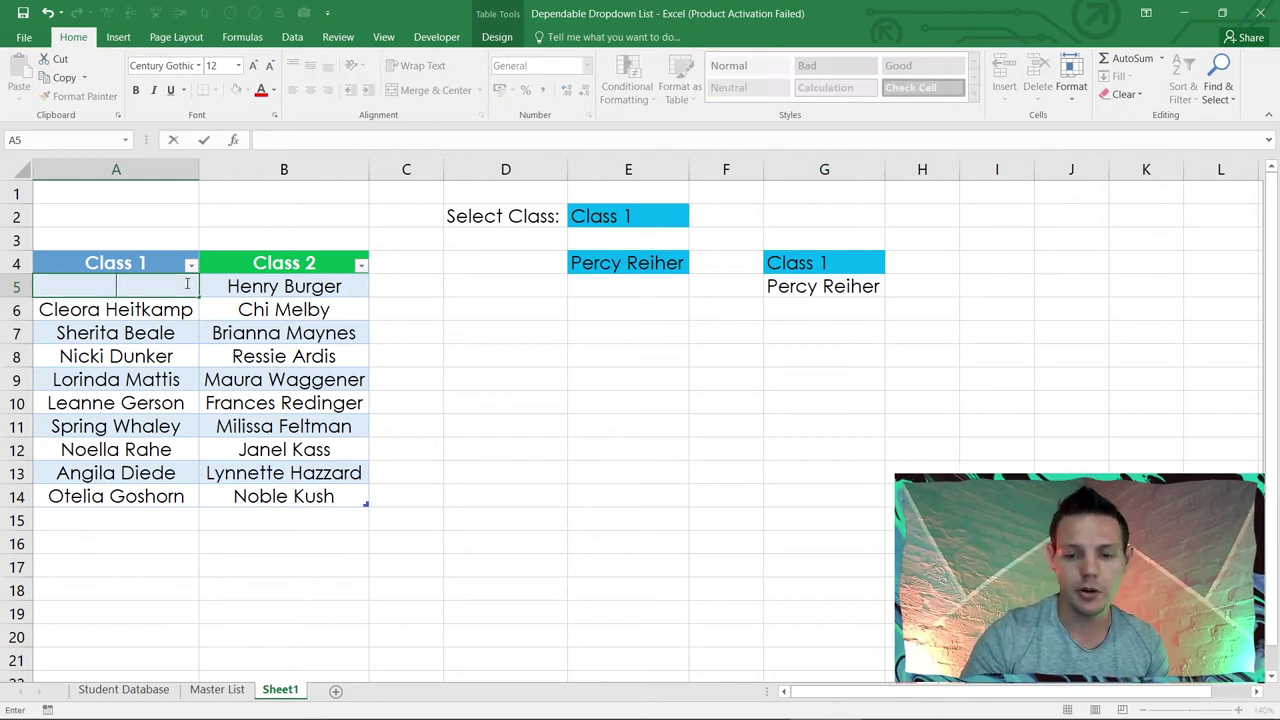
pyautogui.press('Return')
pyautogui.click(788, 291)
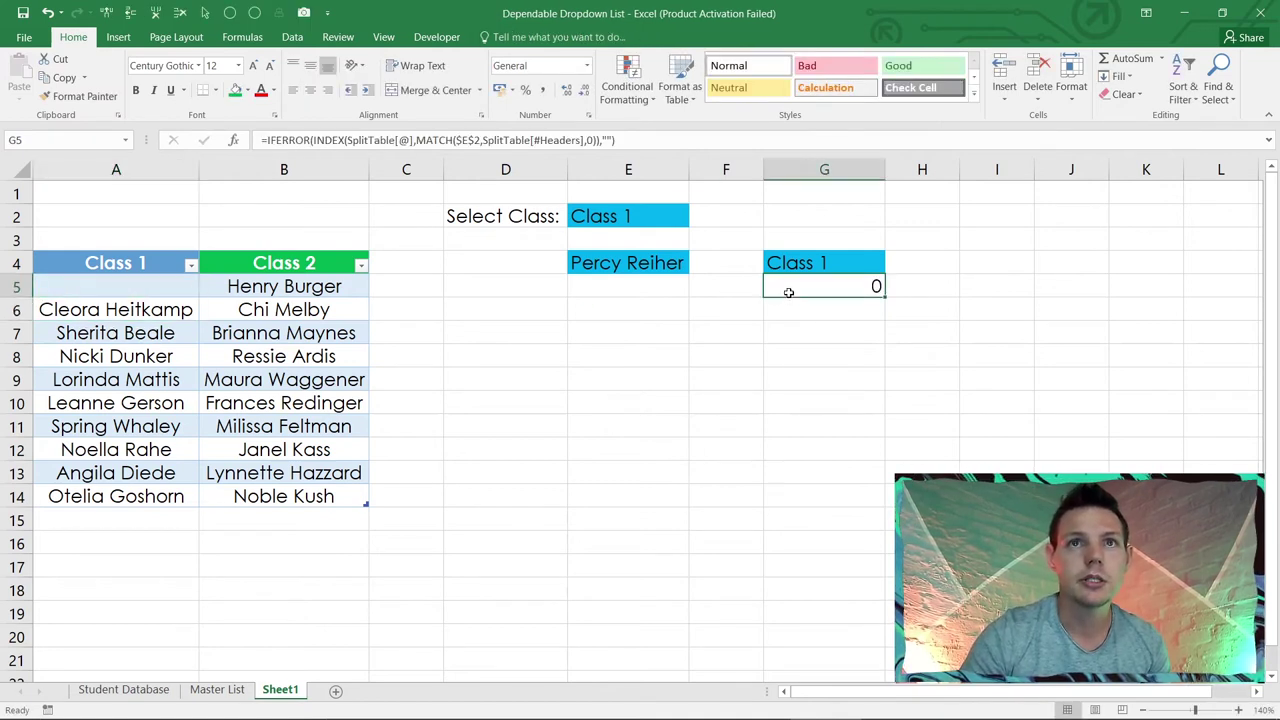
pyautogui.doubleClick(793, 290)
pyautogui.press('Return')
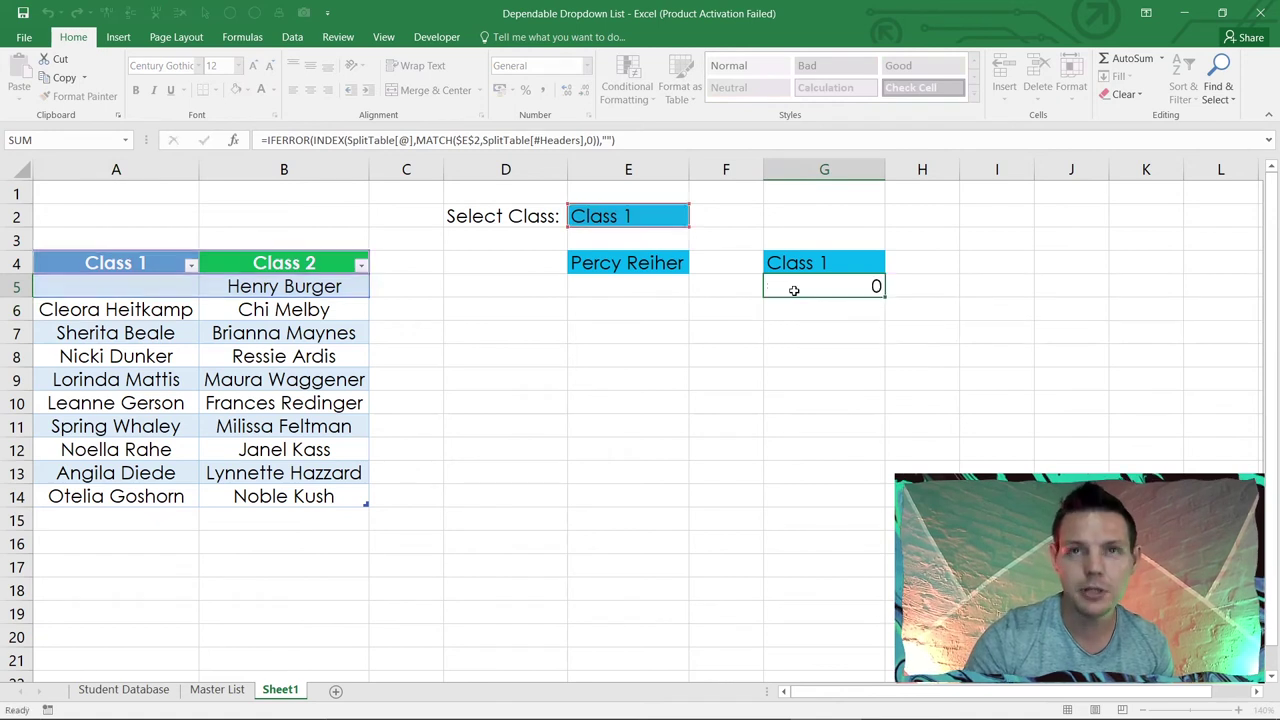
# Step: Replace the IFERROR error value in the G5 formula with a retyped empty string "" and re-enter the formula
pyautogui.click(794, 287)
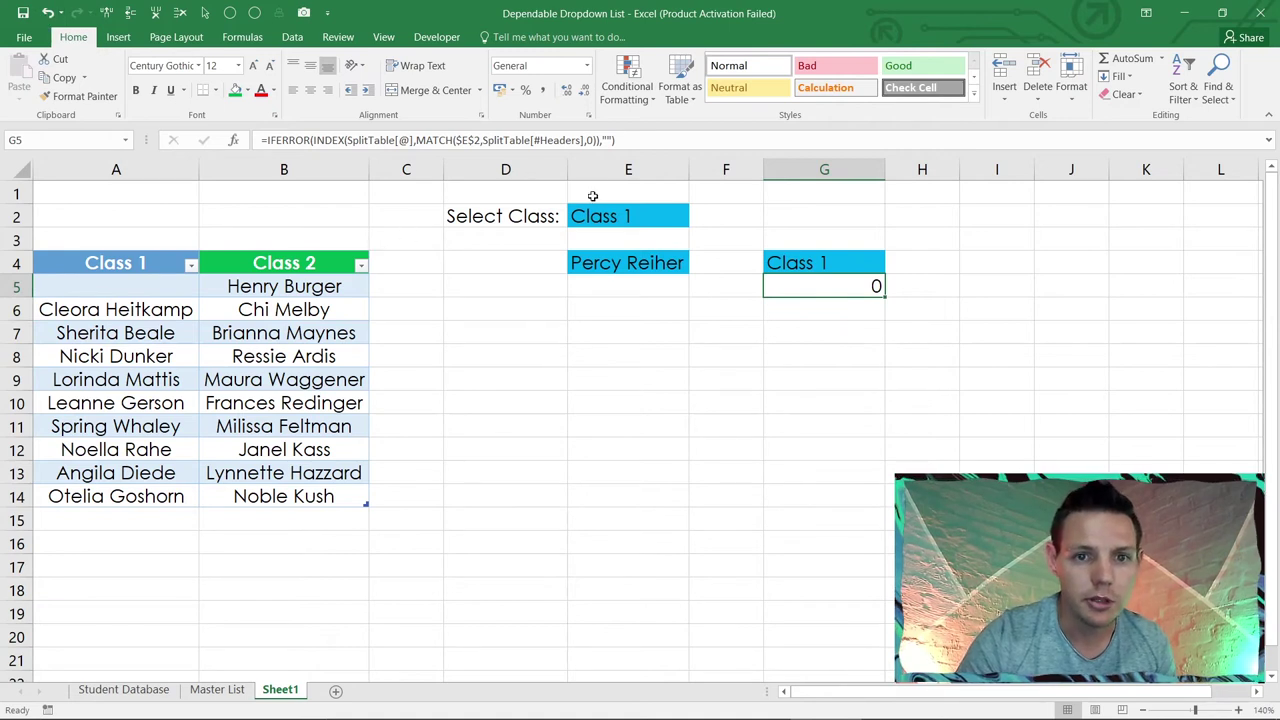
pyautogui.click(592, 140)
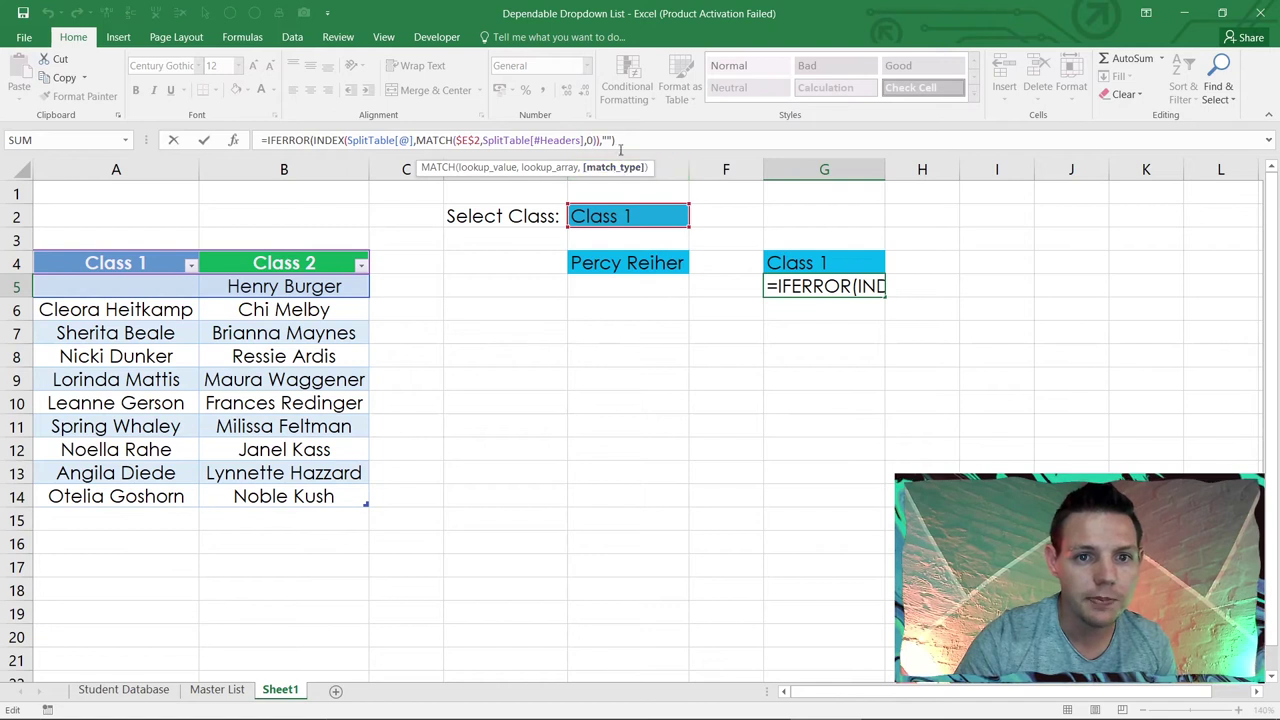
pyautogui.click(606, 140)
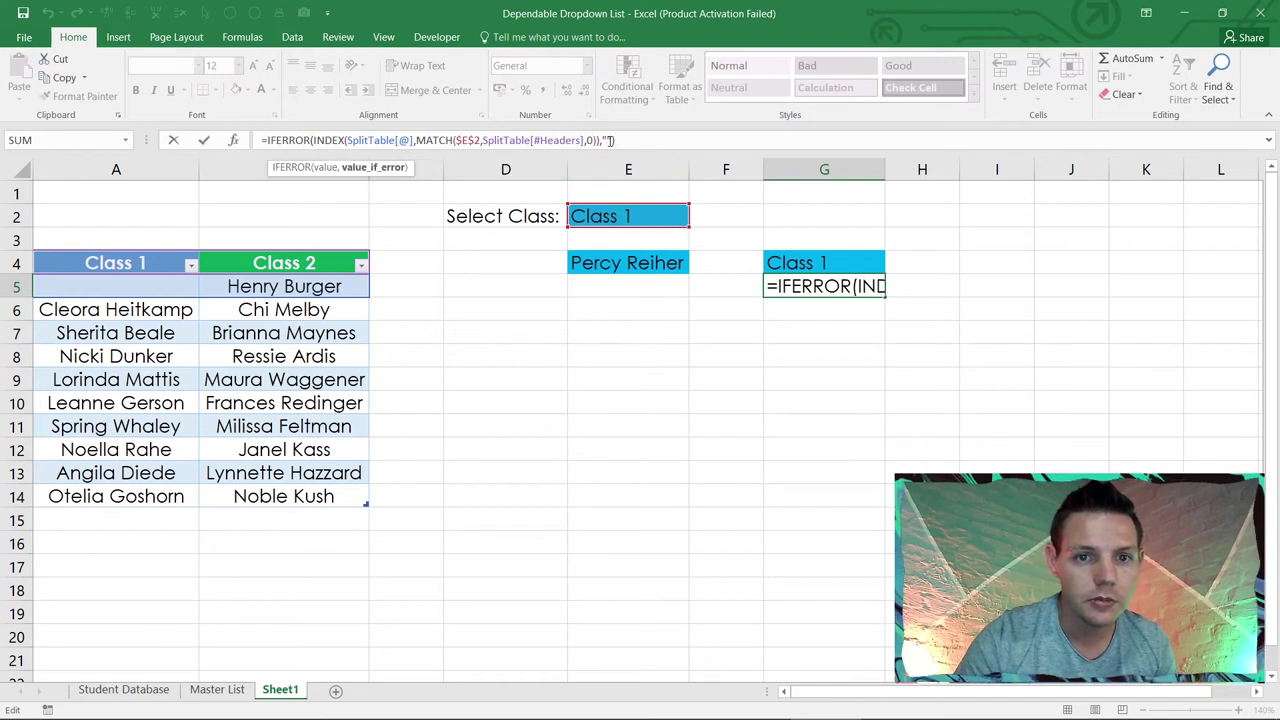
pyautogui.press('Delete')
pyautogui.press('Delete')
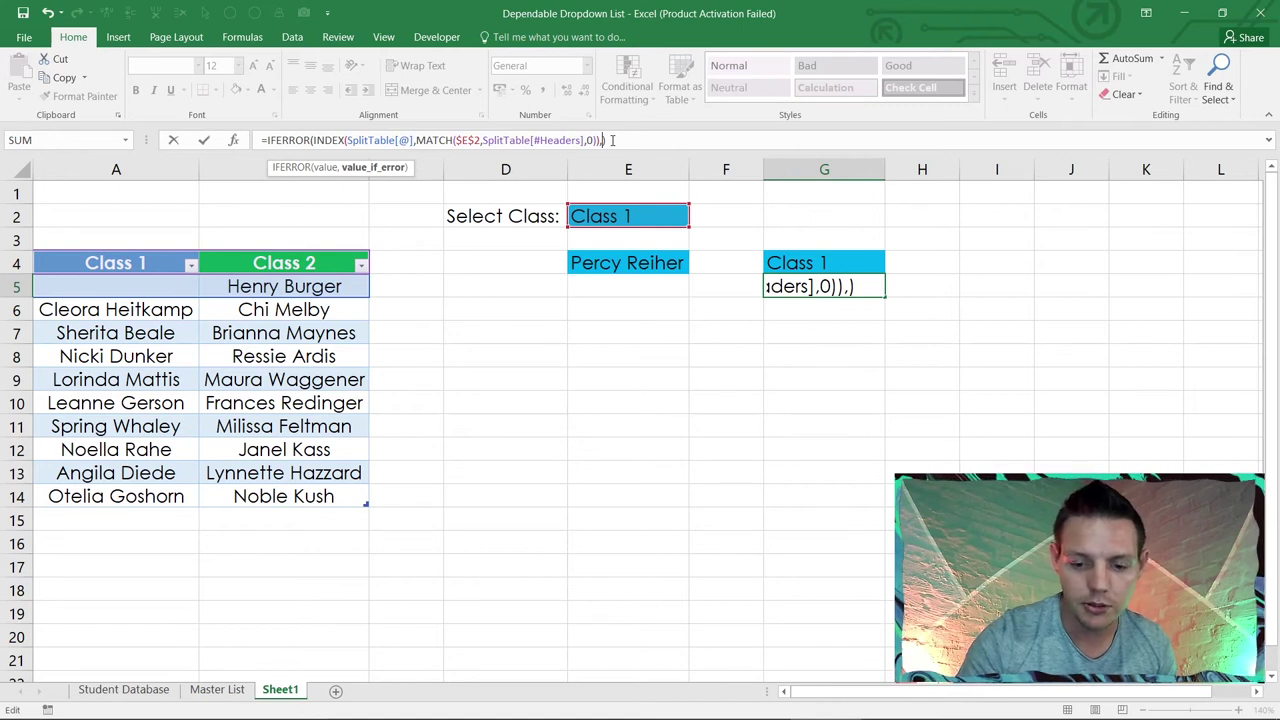
pyautogui.write('""')
pyautogui.press('Return')
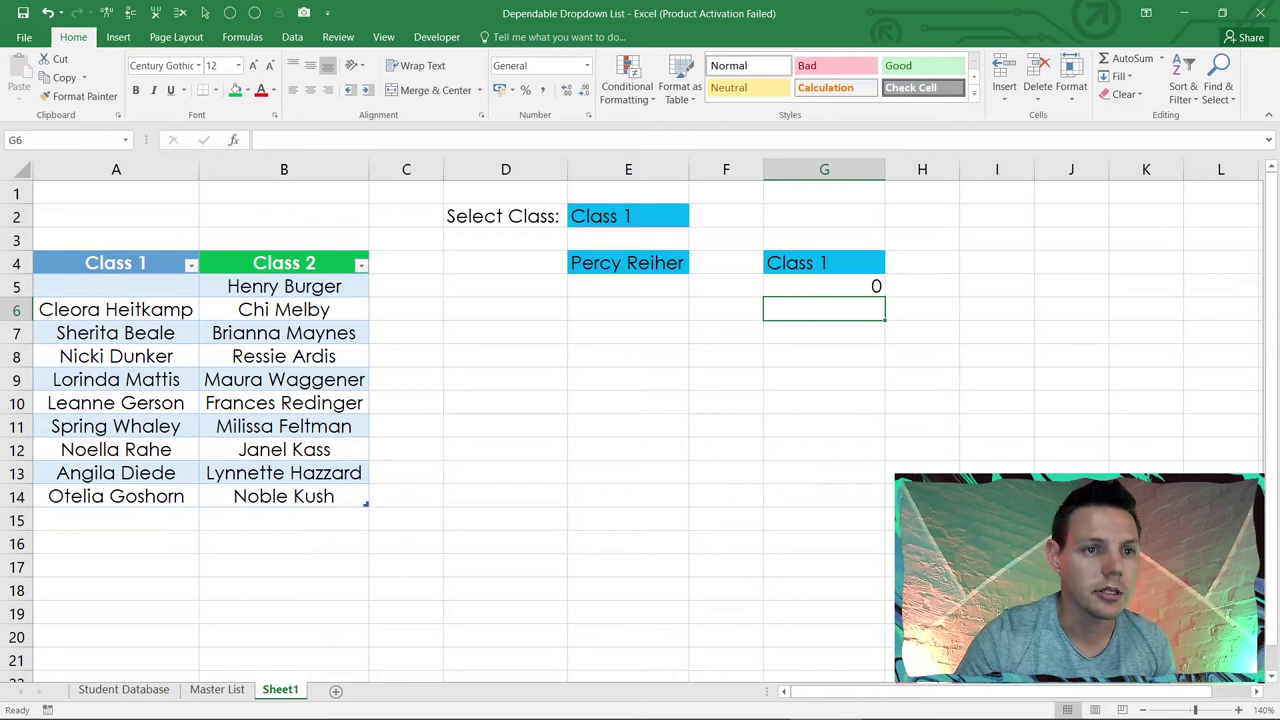
# Step: Undo the G5 formula re-entry and the clearing of the student name in A5
pyautogui.click(52, 13)
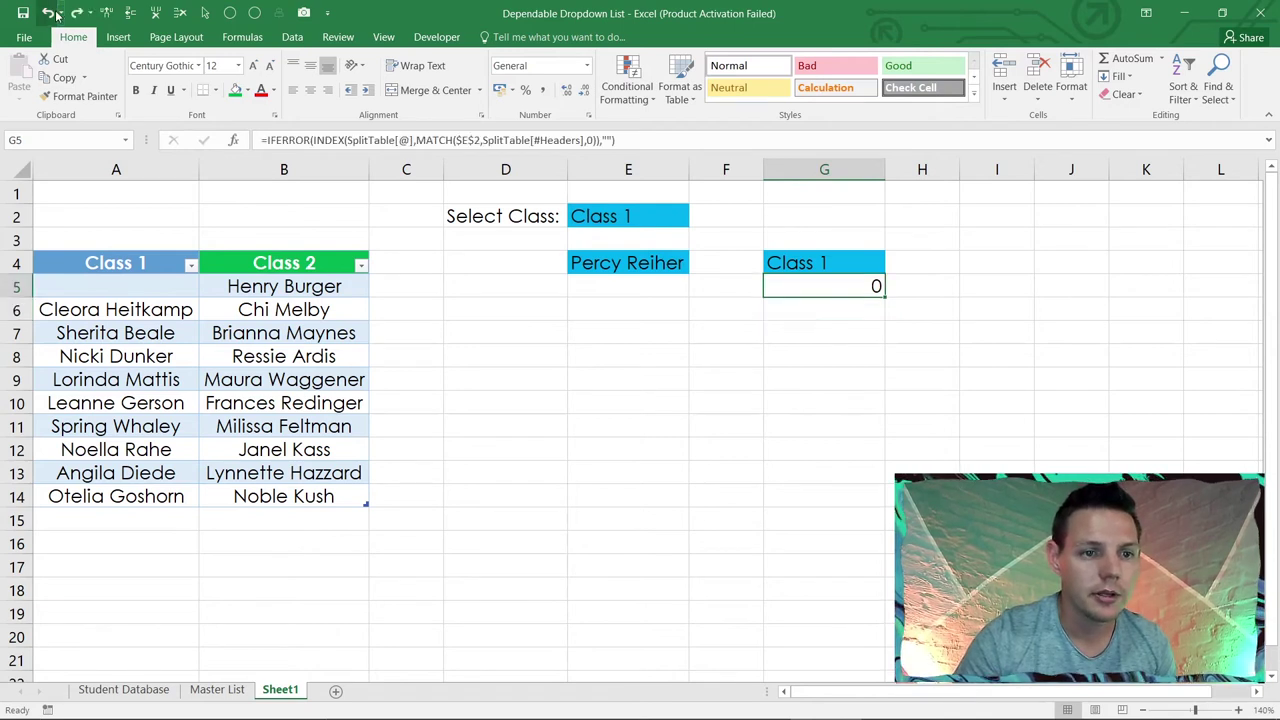
pyautogui.click(50, 13)
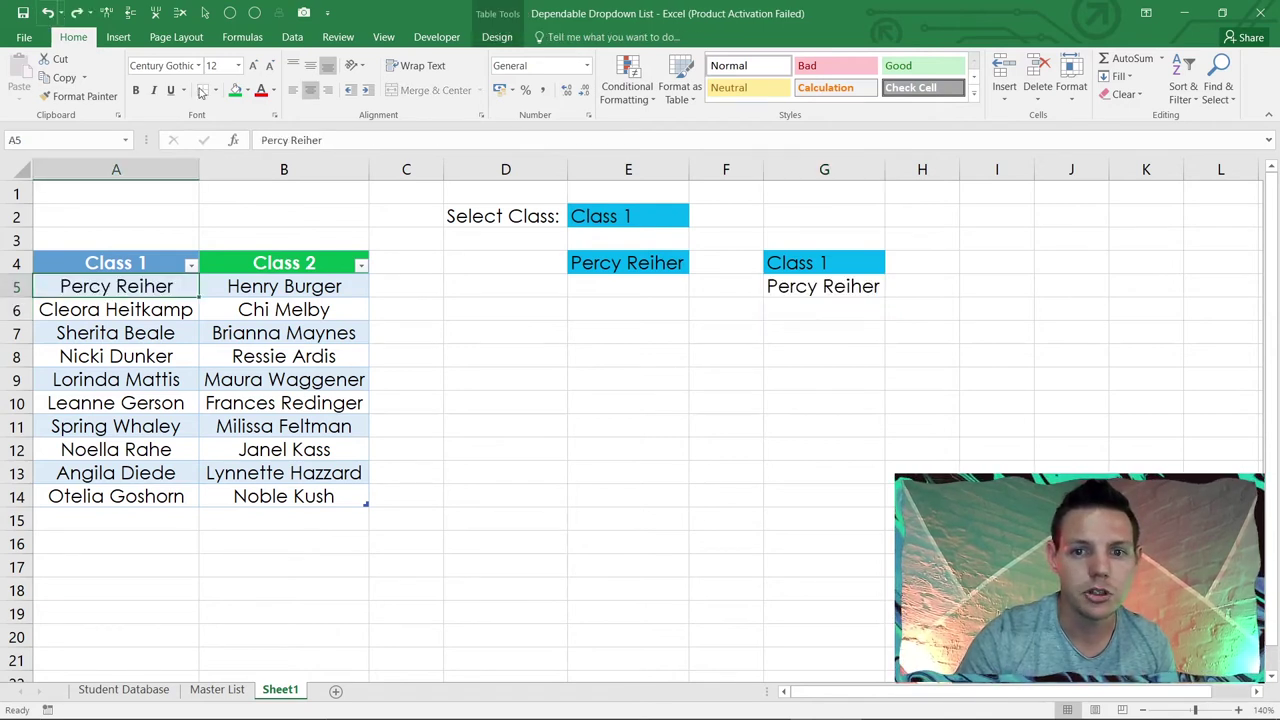
pyautogui.click(679, 375)
# Step: Fill the G5 formula down through G14 and AutoFit column G to its contents
pyautogui.click(818, 285)
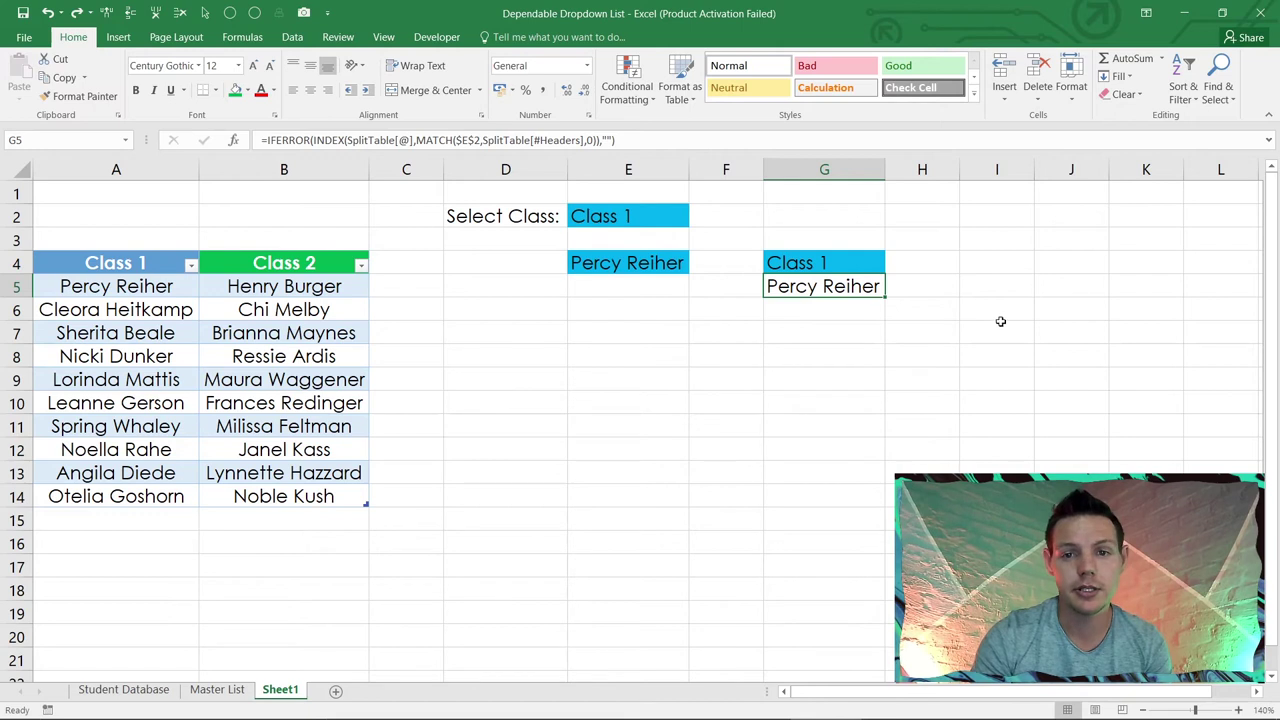
pyautogui.moveTo(886, 297); pyautogui.dragTo(873, 511)
pyautogui.click(1000, 400)
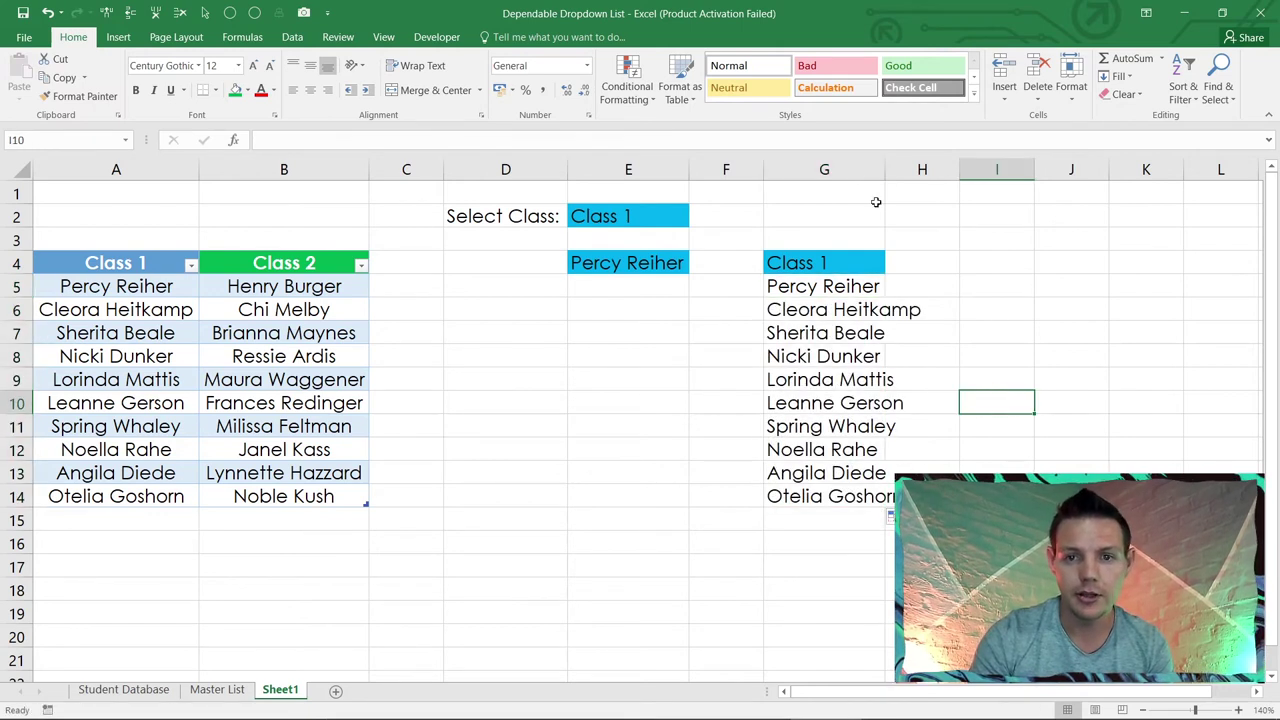
pyautogui.doubleClick(885, 172)
pyautogui.click(598, 466)
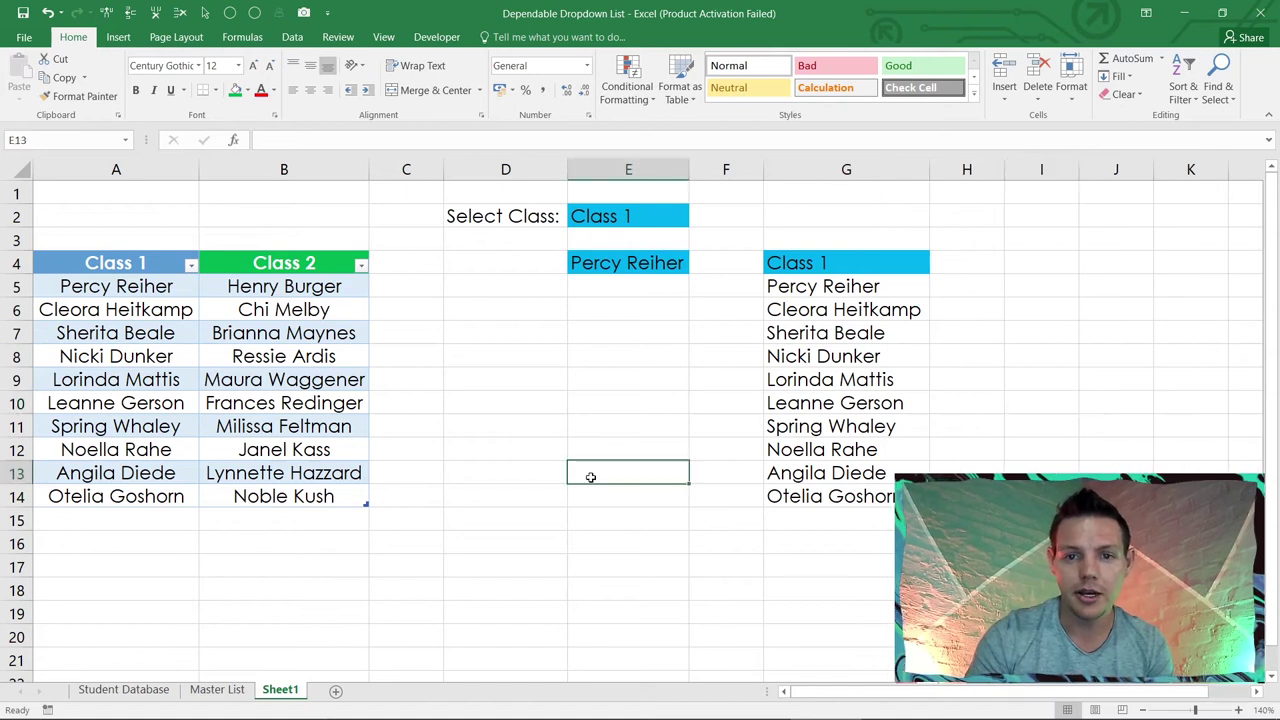
# Step: Choose Class 2 in the E2 class dropdown to test the list in column G
pyautogui.click(612, 216)
pyautogui.click(696, 218)
pyautogui.click(672, 247)
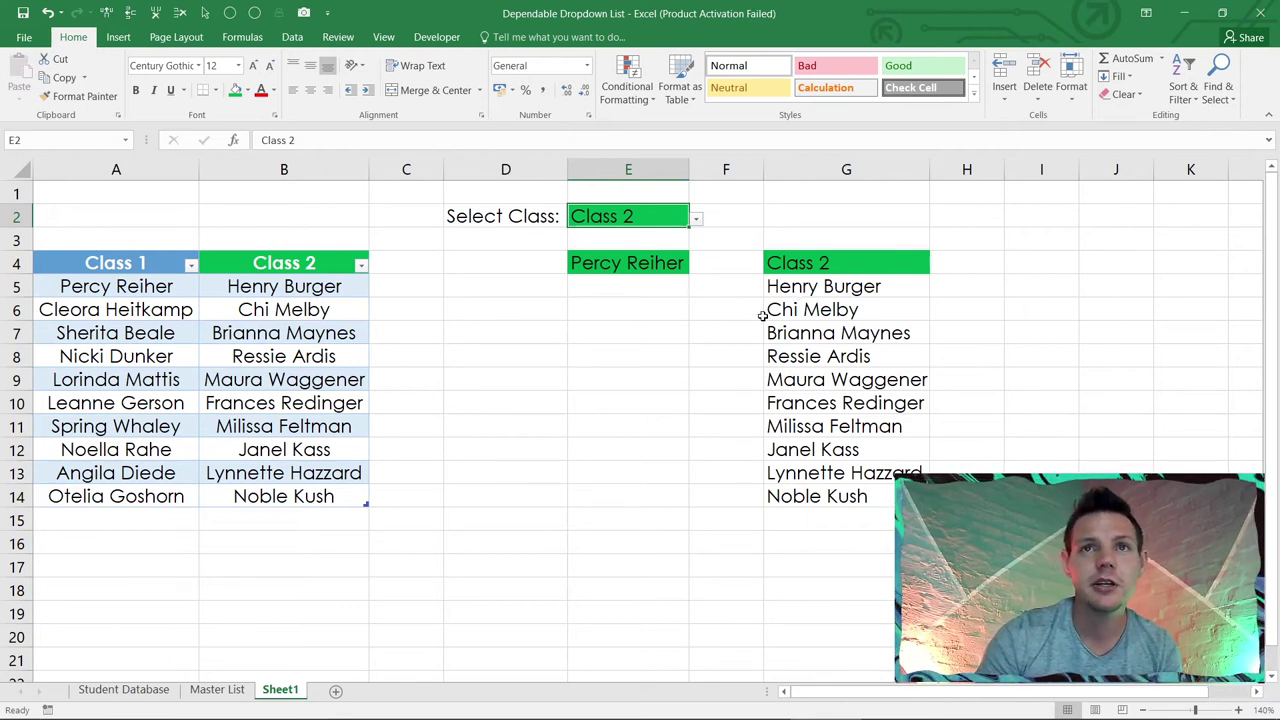
# Step: Start a formula-based conditional formatting rule for G4:G14 with the formula =$E$2=$B$4
pyautogui.click(823, 262)
pyautogui.moveTo(823, 262); pyautogui.dragTo(829, 494)
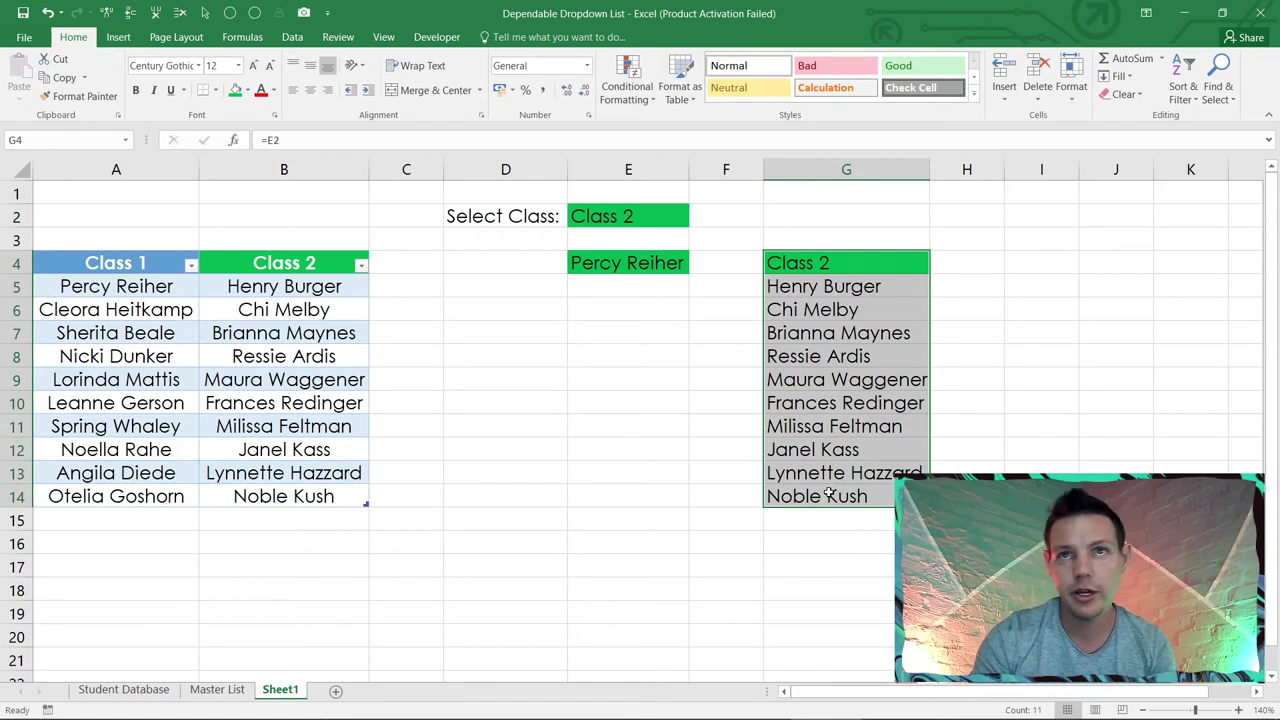
pyautogui.click(613, 92)
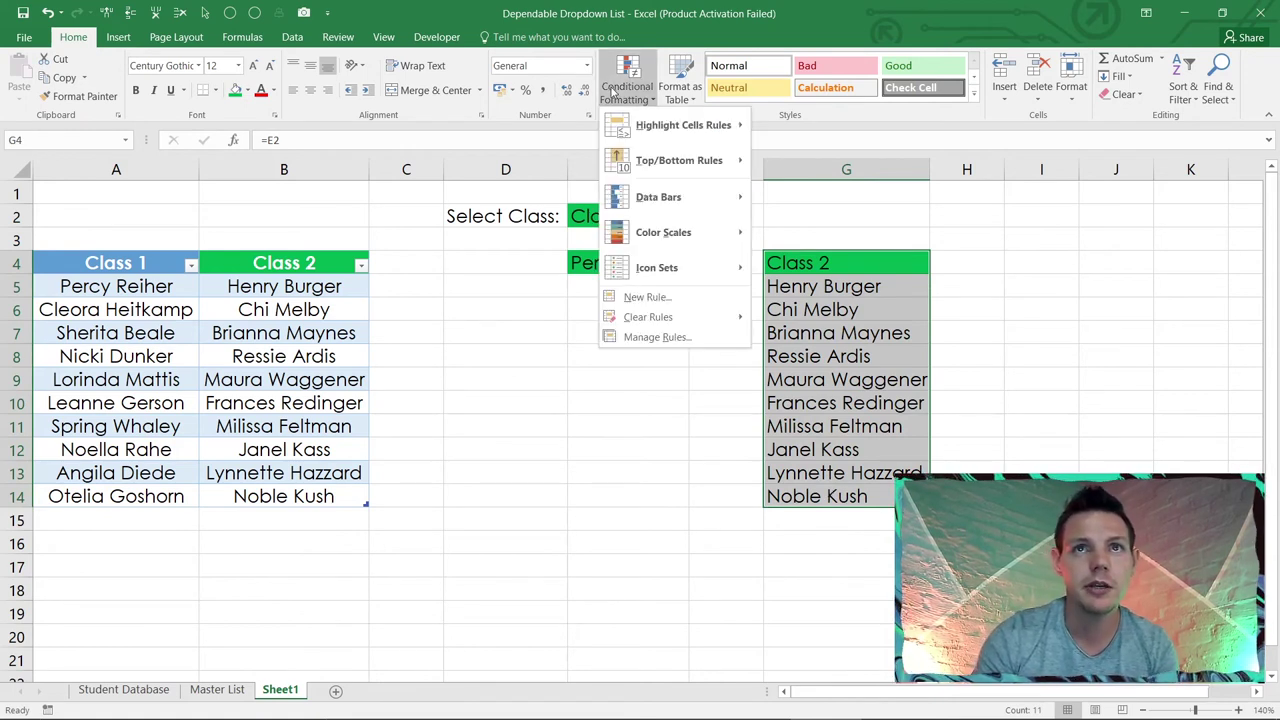
pyautogui.moveTo(660, 128)
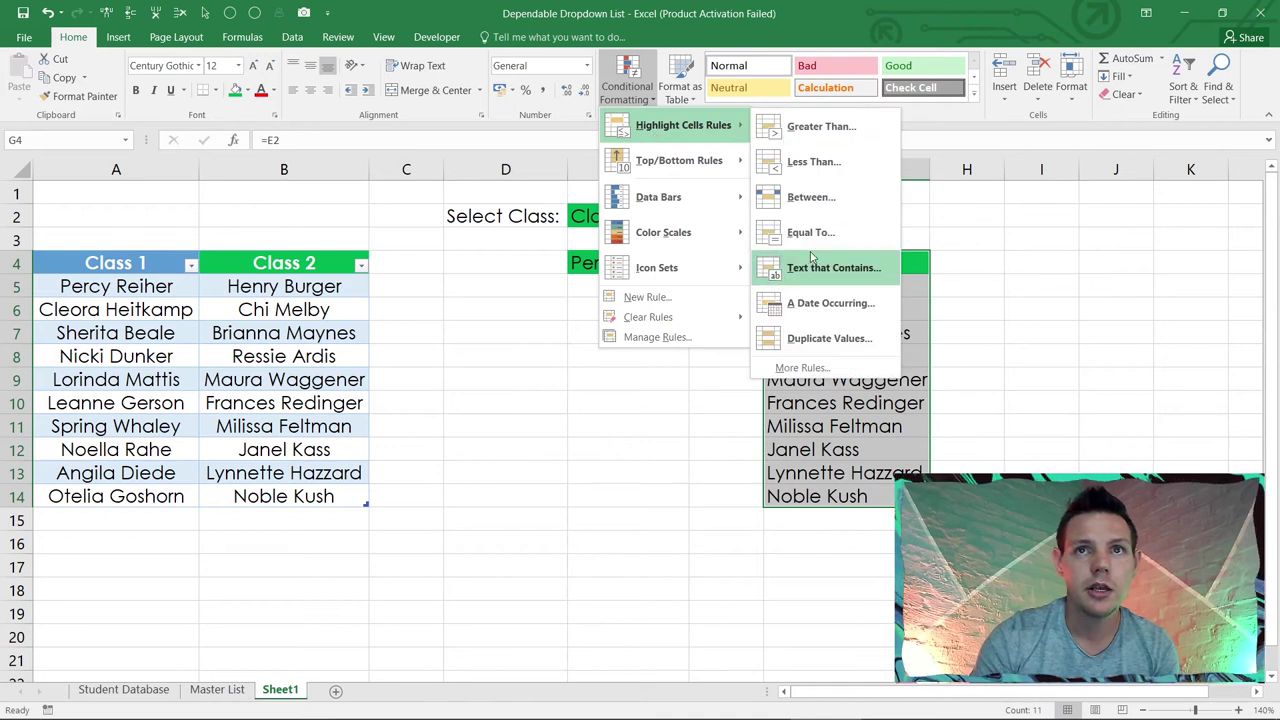
pyautogui.click(802, 368)
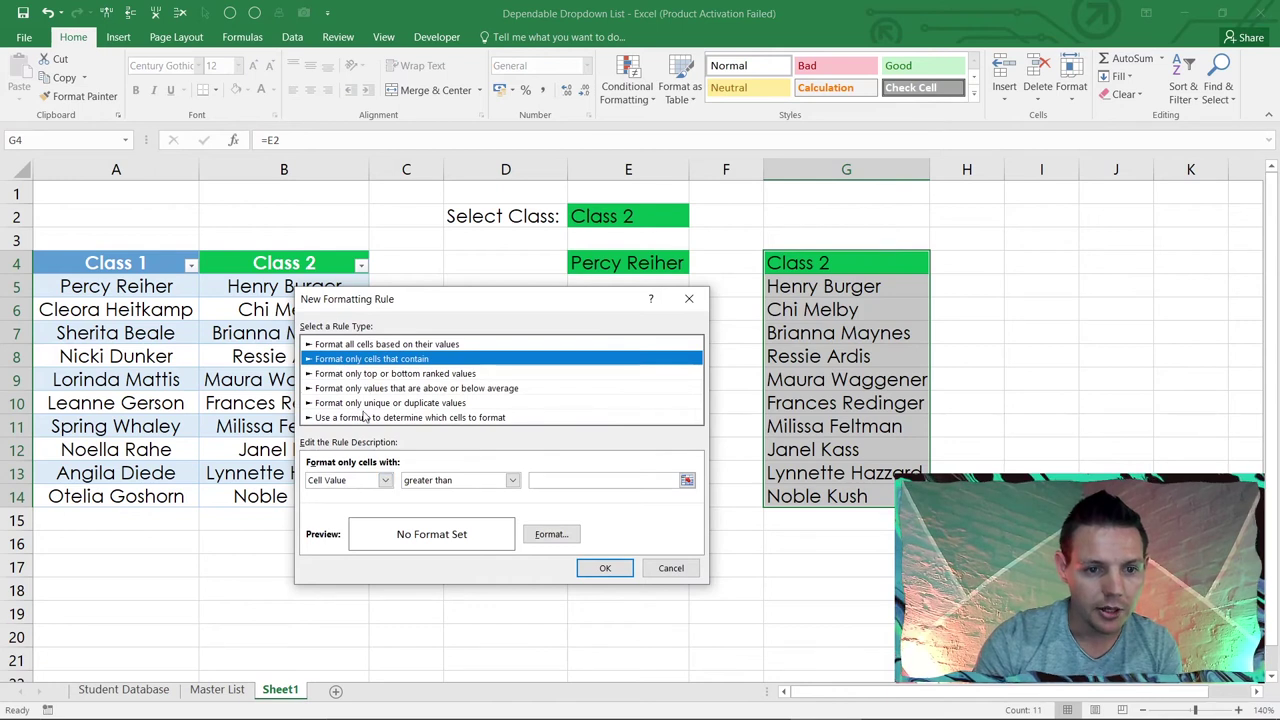
pyautogui.click(365, 418)
pyautogui.click(355, 482)
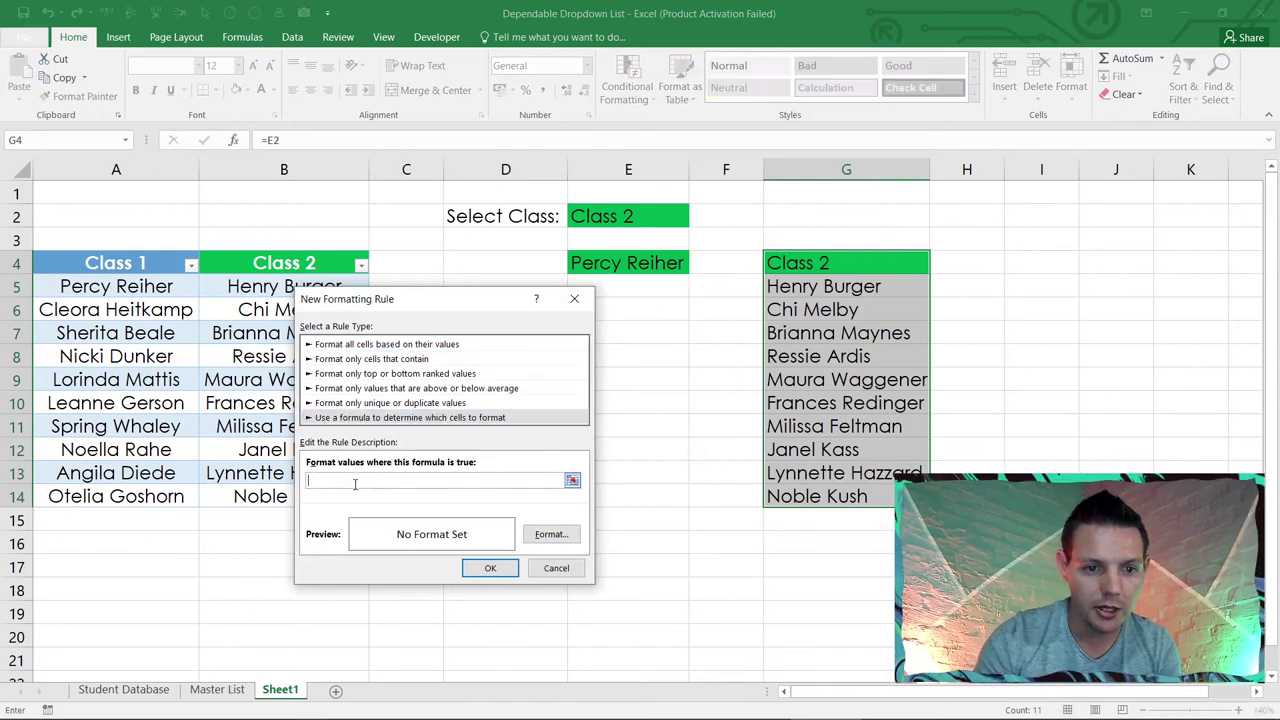
pyautogui.write('=')
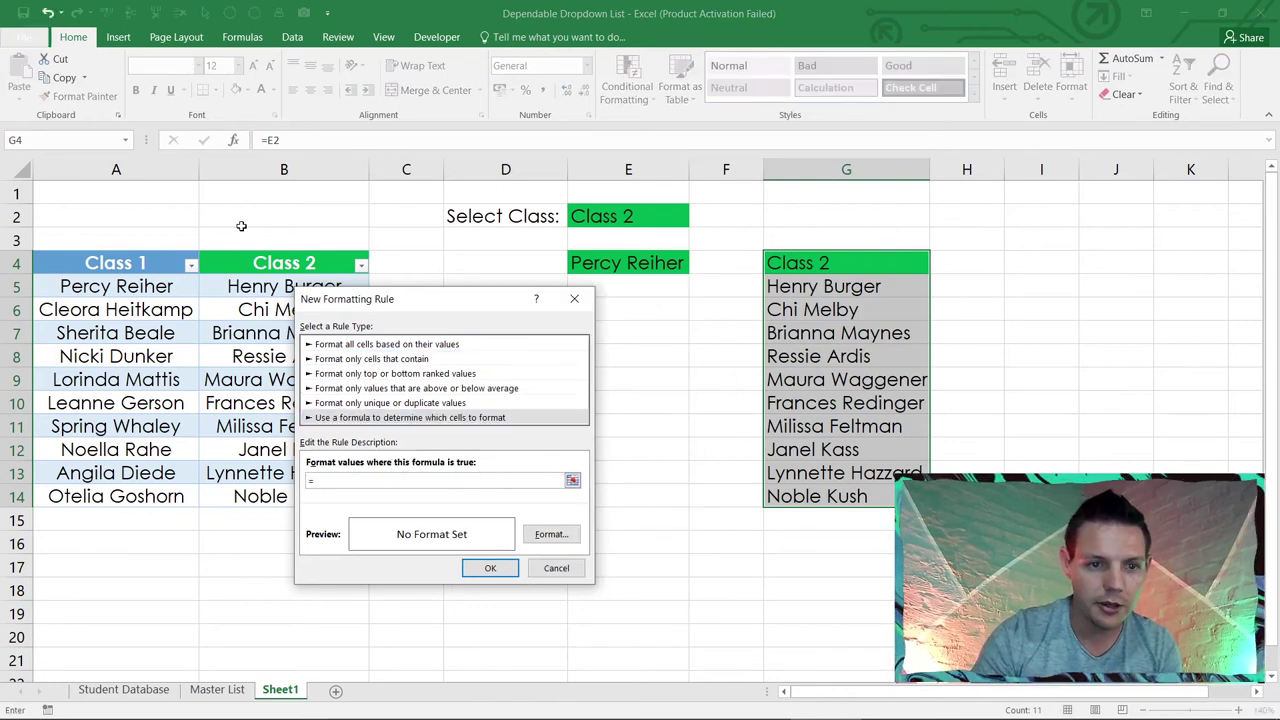
pyautogui.click(607, 210)
pyautogui.write('=')
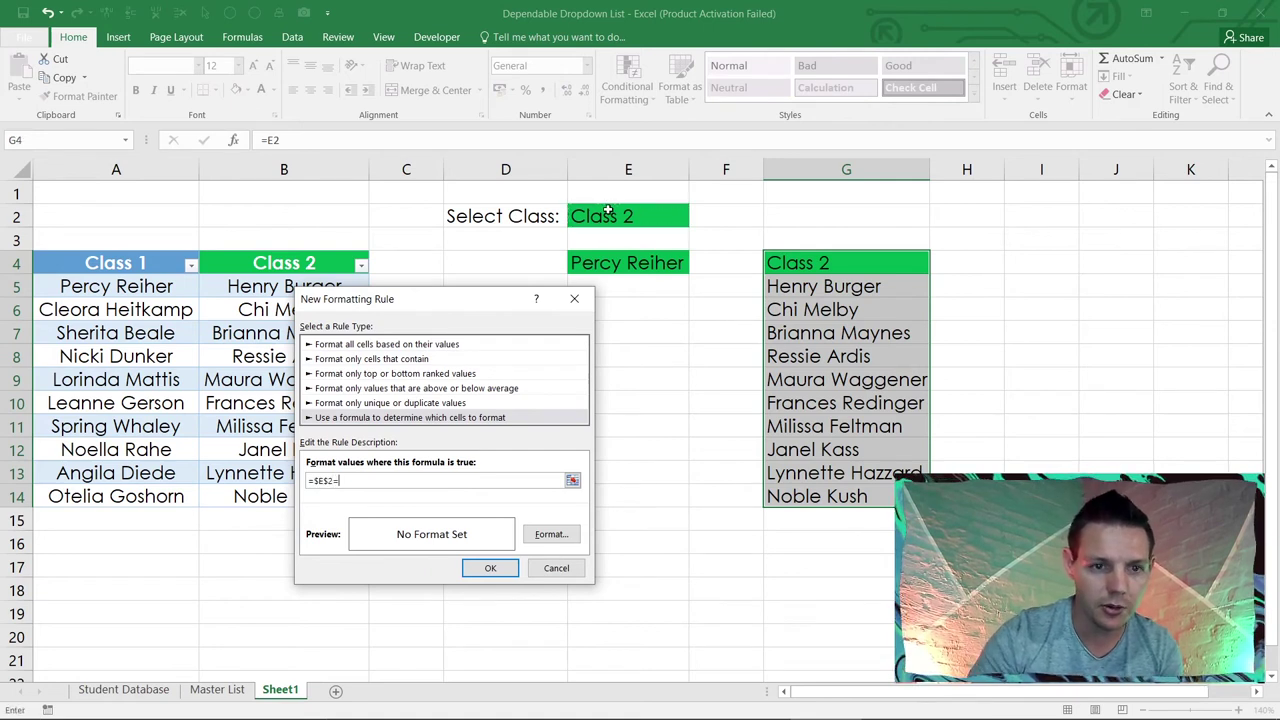
pyautogui.click(268, 262)
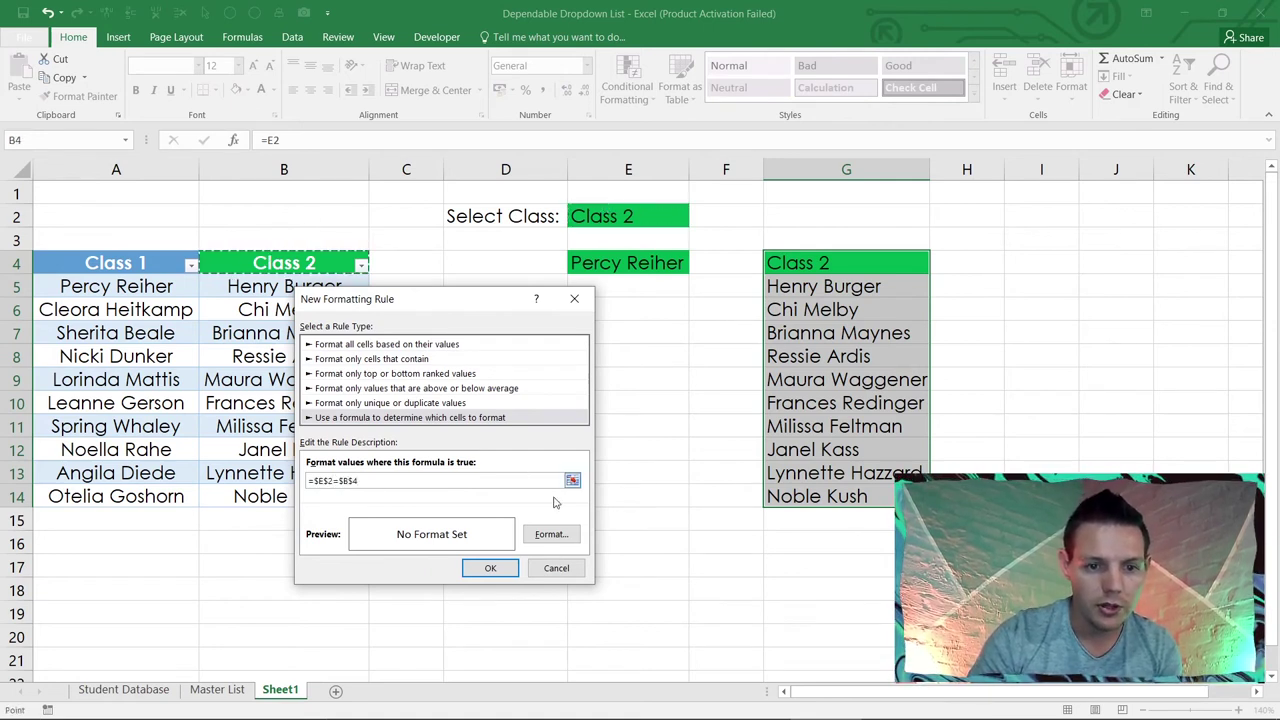
# Step: Give the Class 2 rule a green outline border and apply it to G4:G14
pyautogui.click(551, 535)
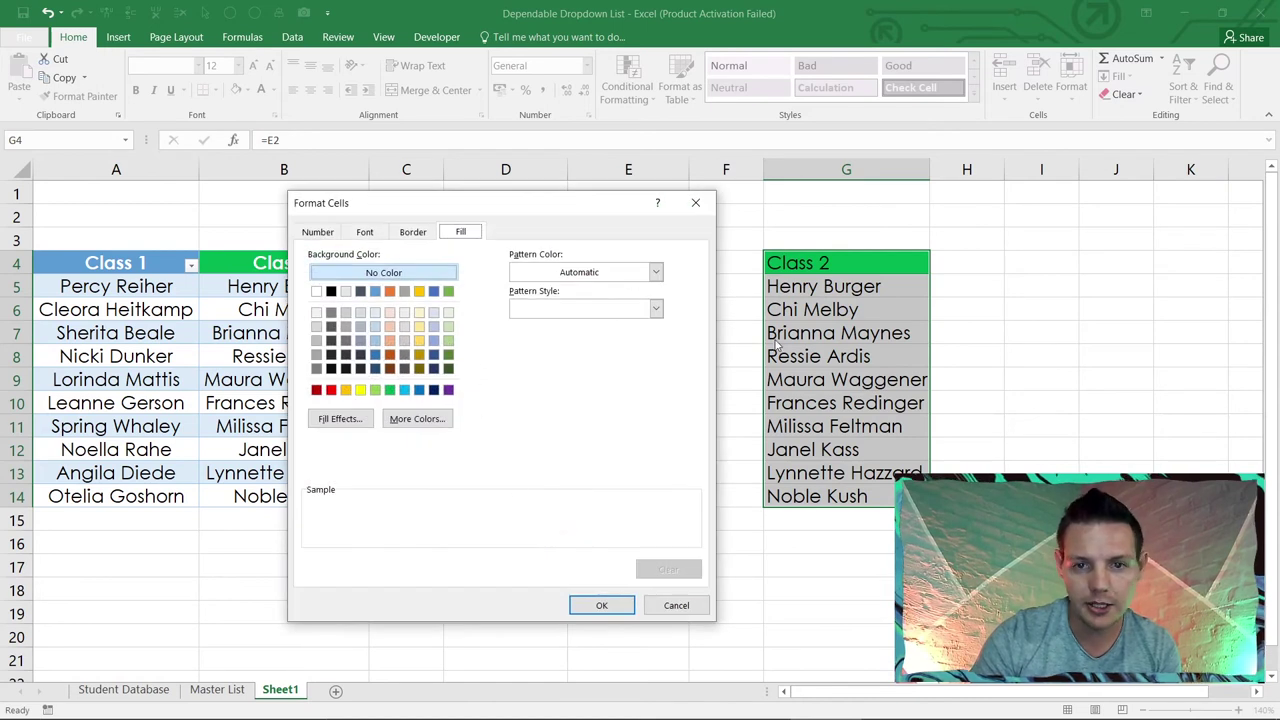
pyautogui.click(412, 231)
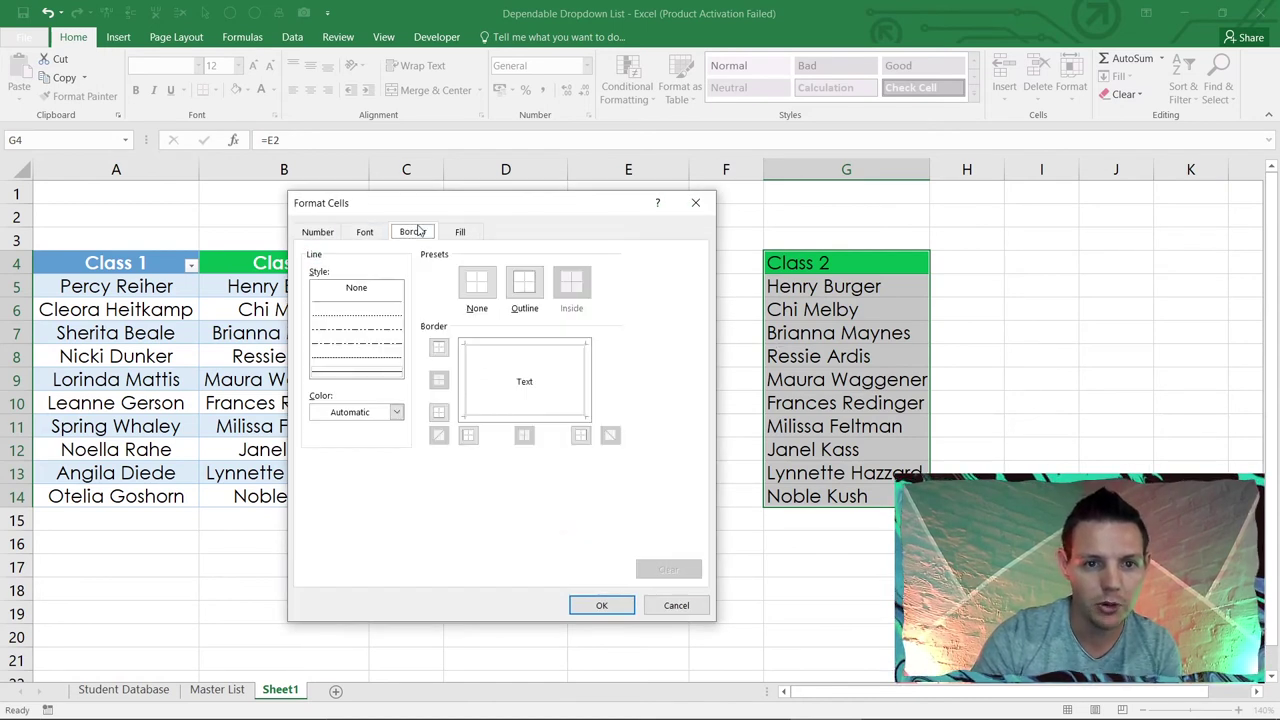
pyautogui.click(396, 413)
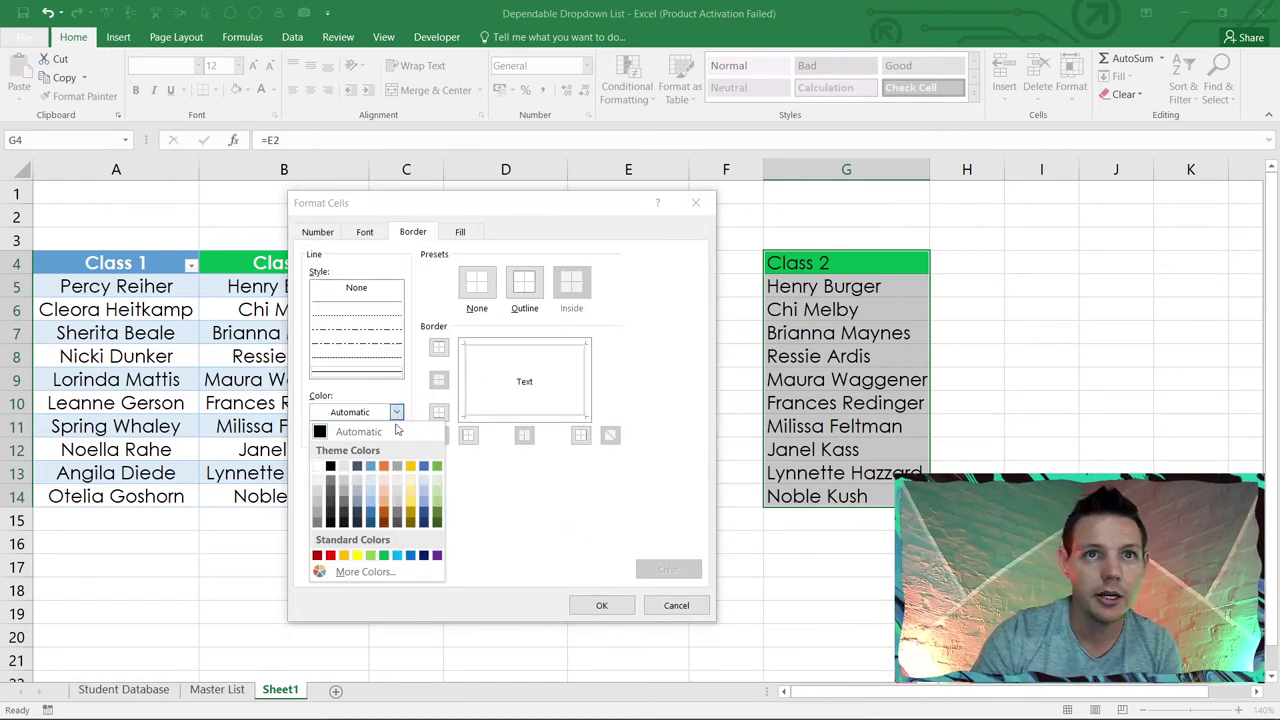
pyautogui.click(387, 556)
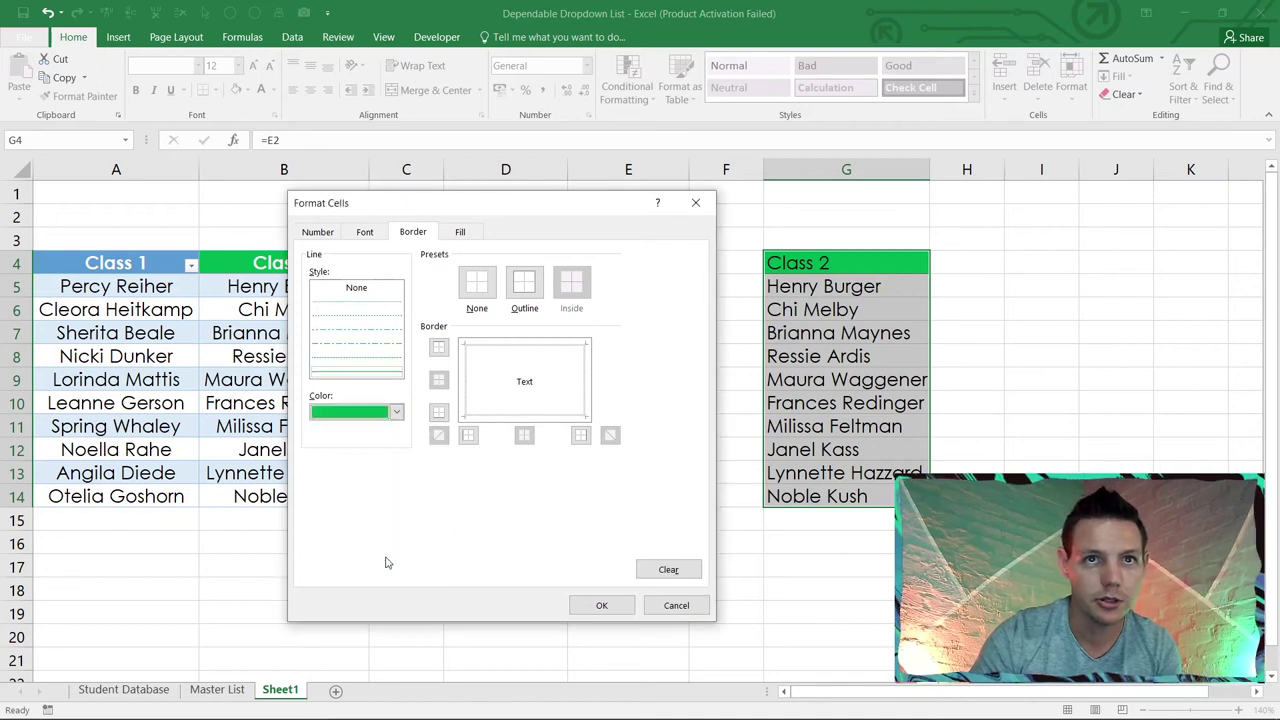
pyautogui.click(526, 290)
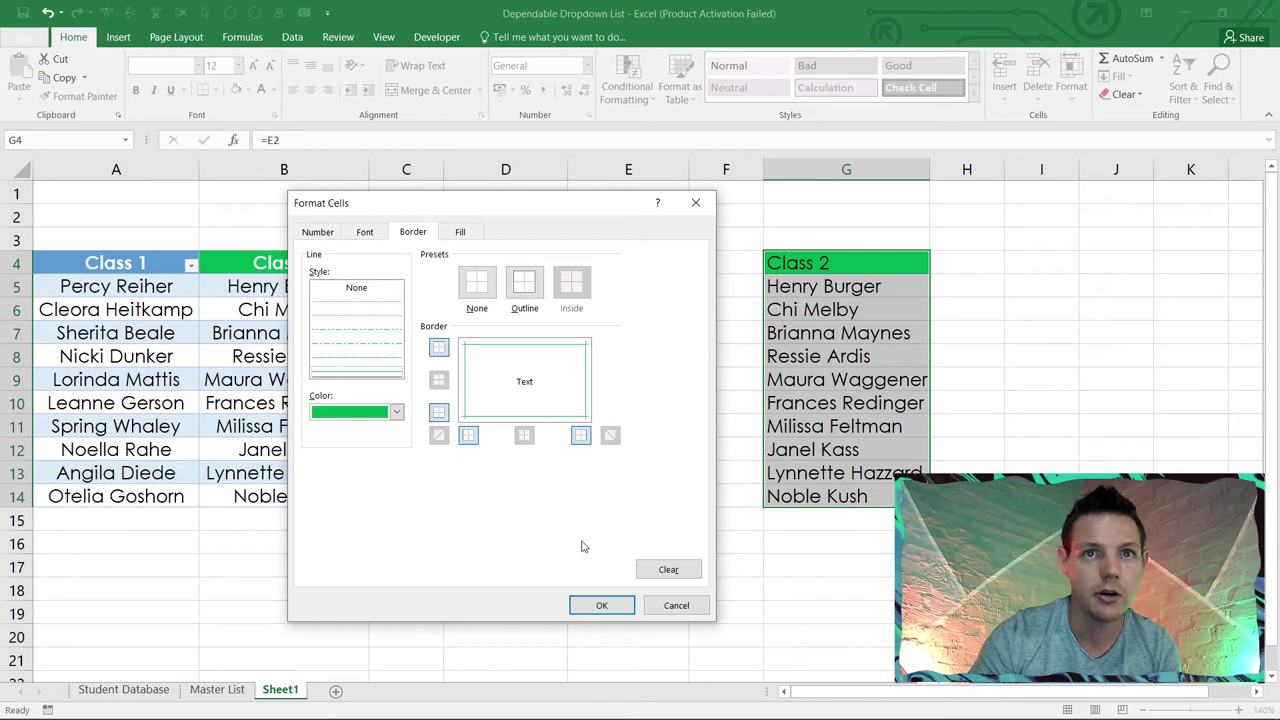
pyautogui.click(599, 603)
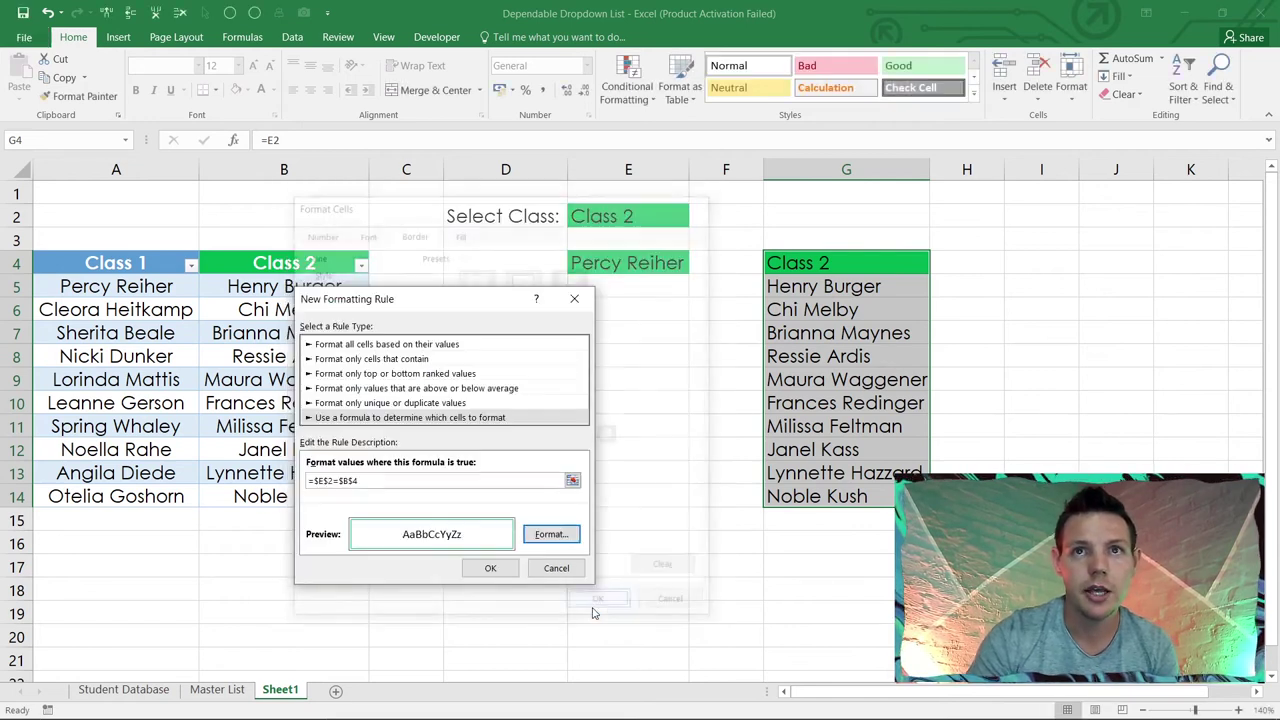
pyautogui.click(490, 568)
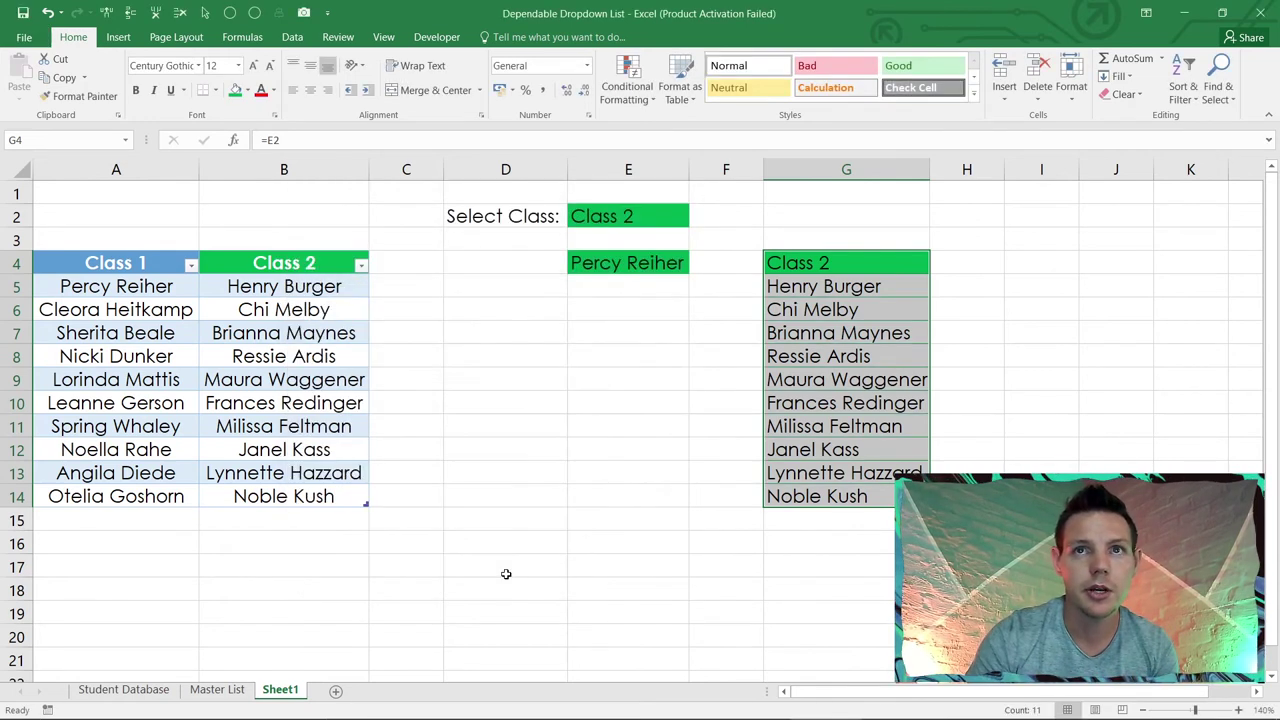
pyautogui.click(858, 354)
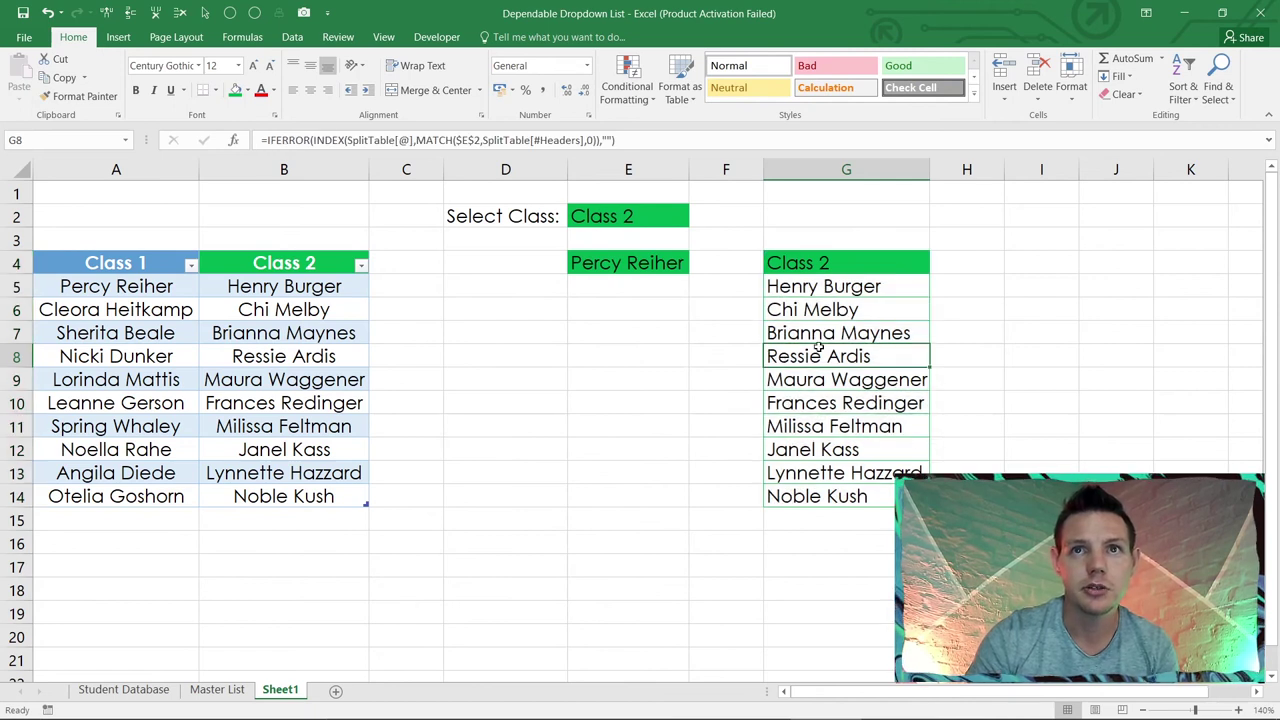
# Step: Start a second formula-based conditional formatting rule for G4:G14 with the formula =$E$2=$A$4
pyautogui.moveTo(808, 264); pyautogui.dragTo(812, 484)
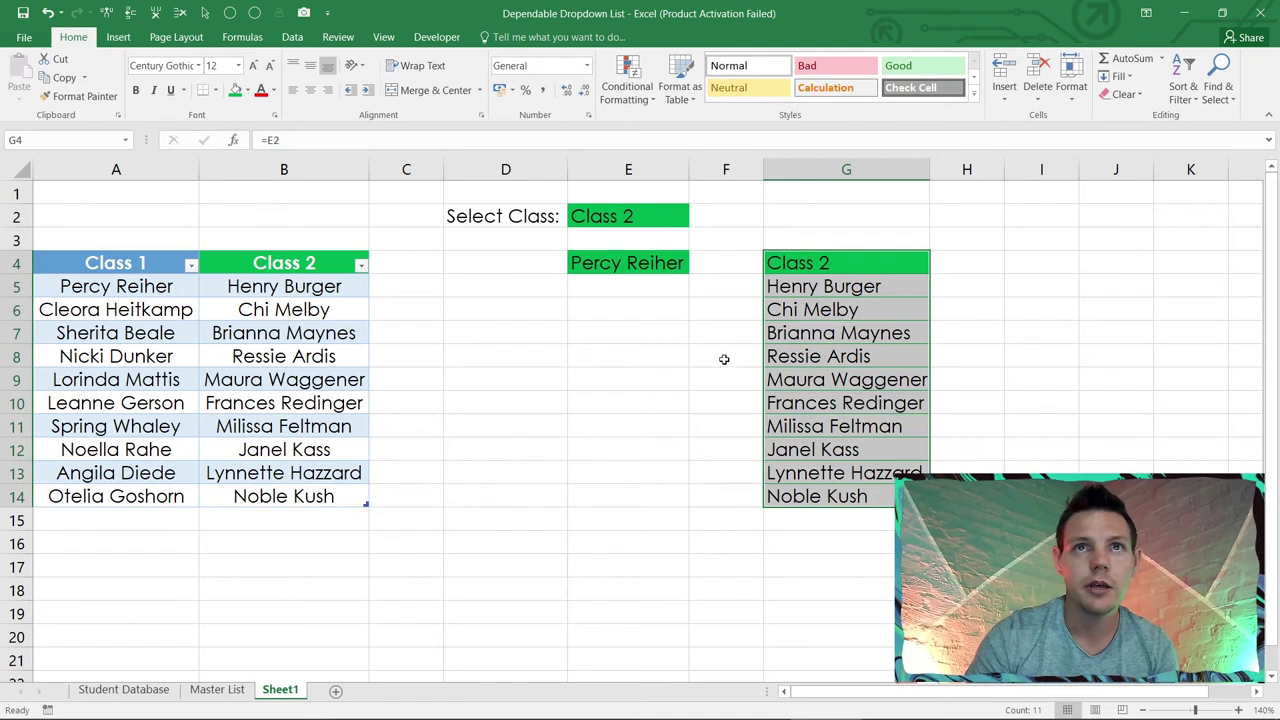
pyautogui.click(628, 90)
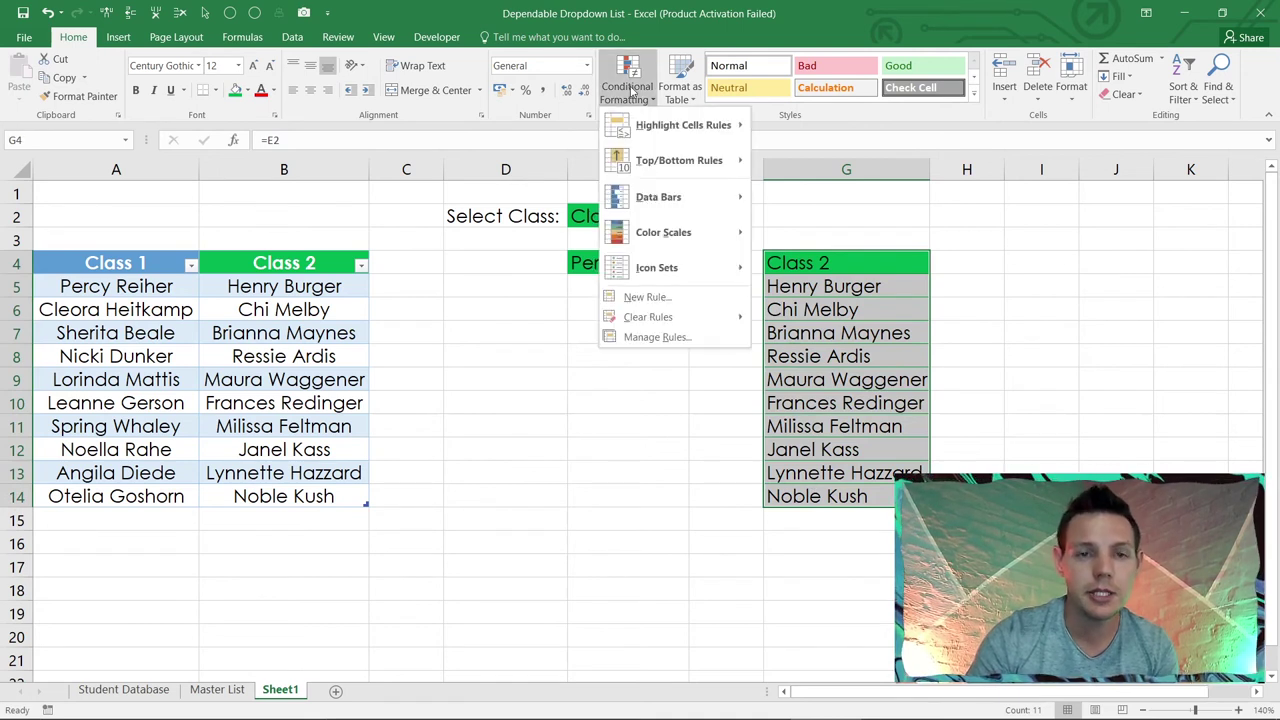
pyautogui.moveTo(700, 128)
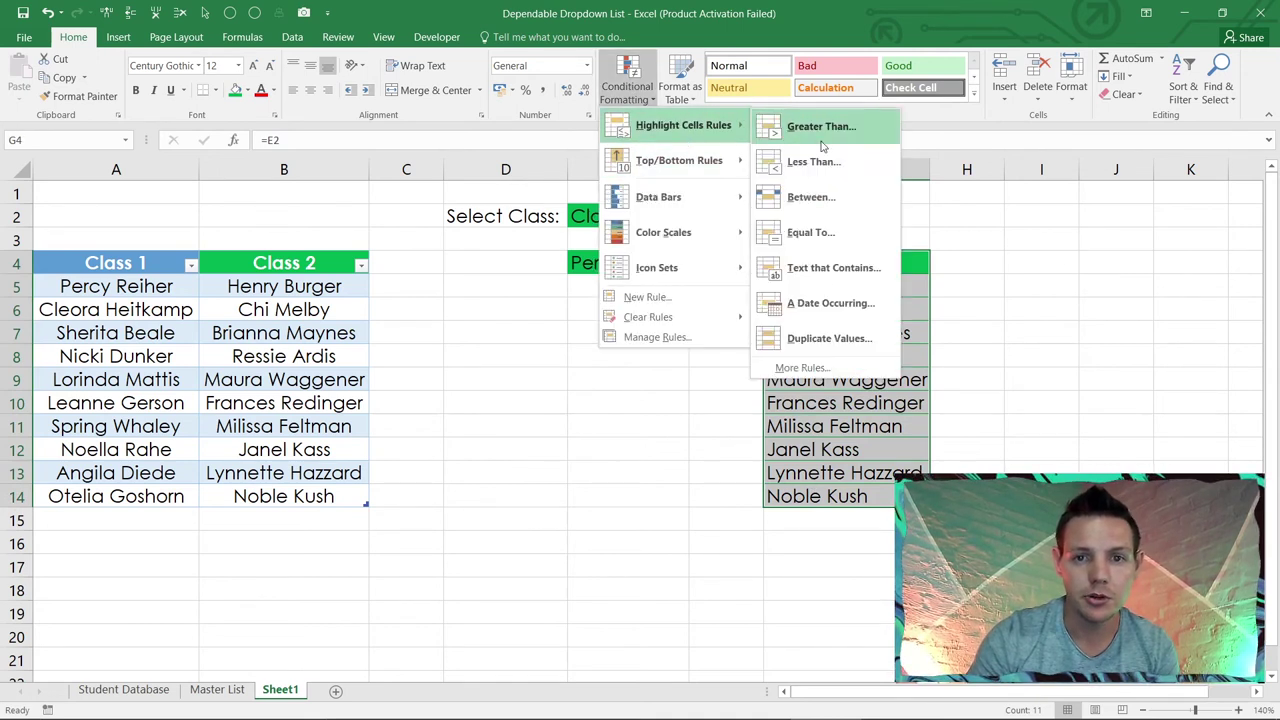
pyautogui.click(829, 368)
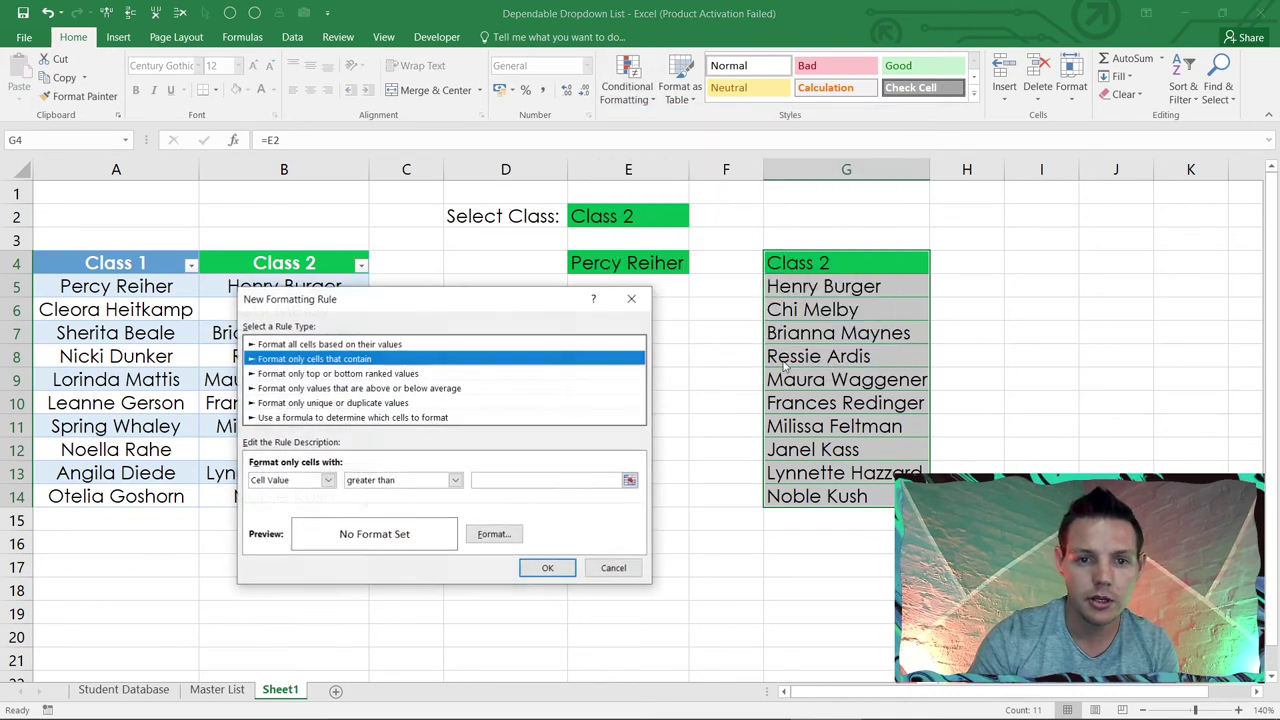
pyautogui.click(345, 418)
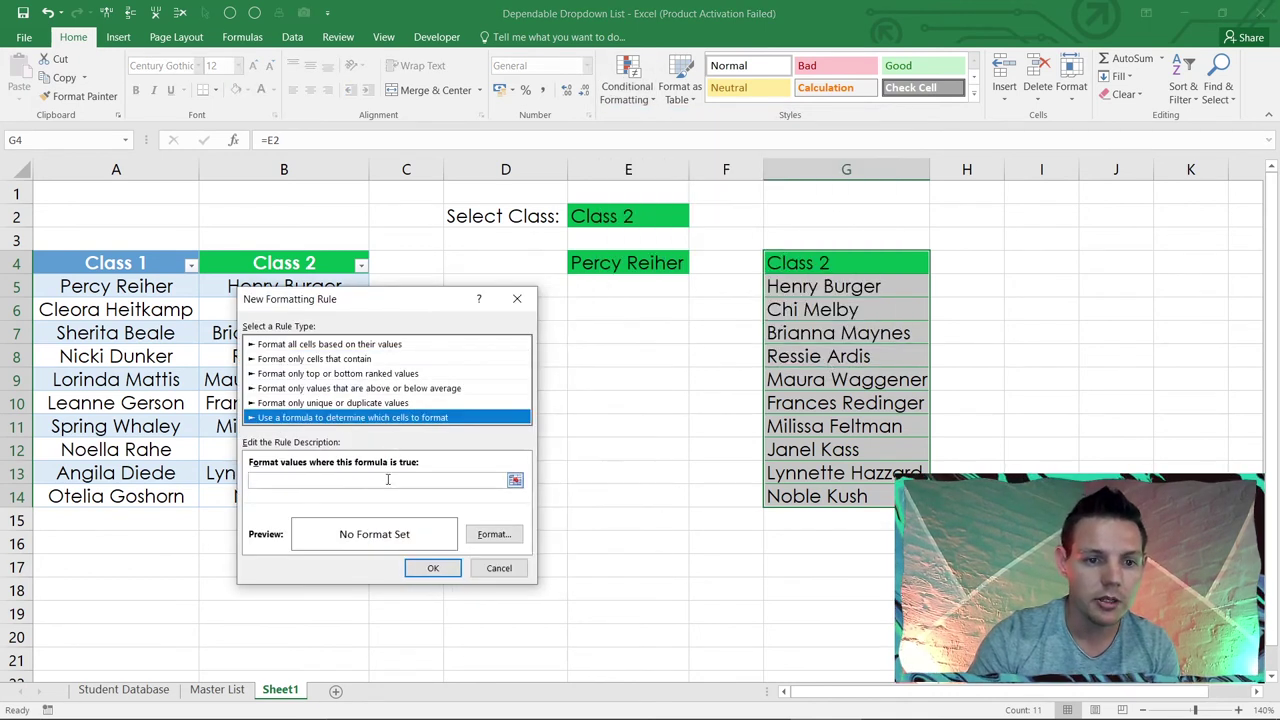
pyautogui.click(440, 485)
pyautogui.write('=')
pyautogui.click(634, 216)
pyautogui.write('=')
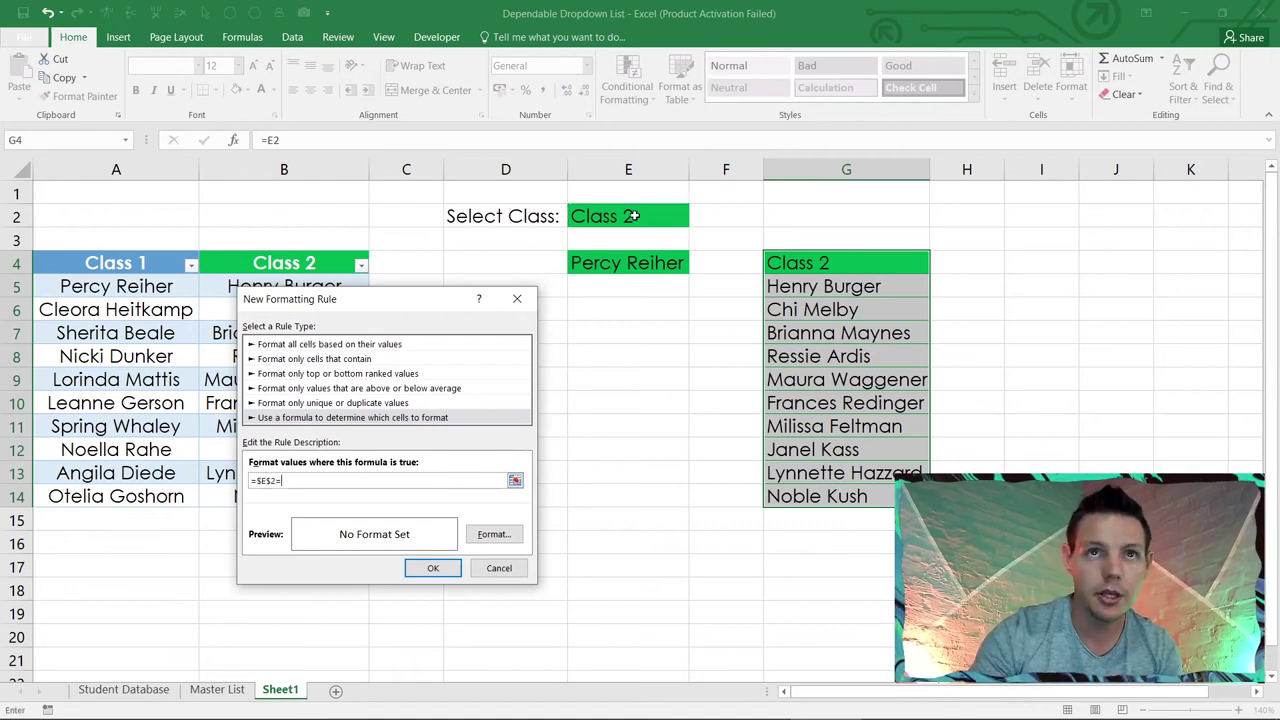
pyautogui.click(159, 264)
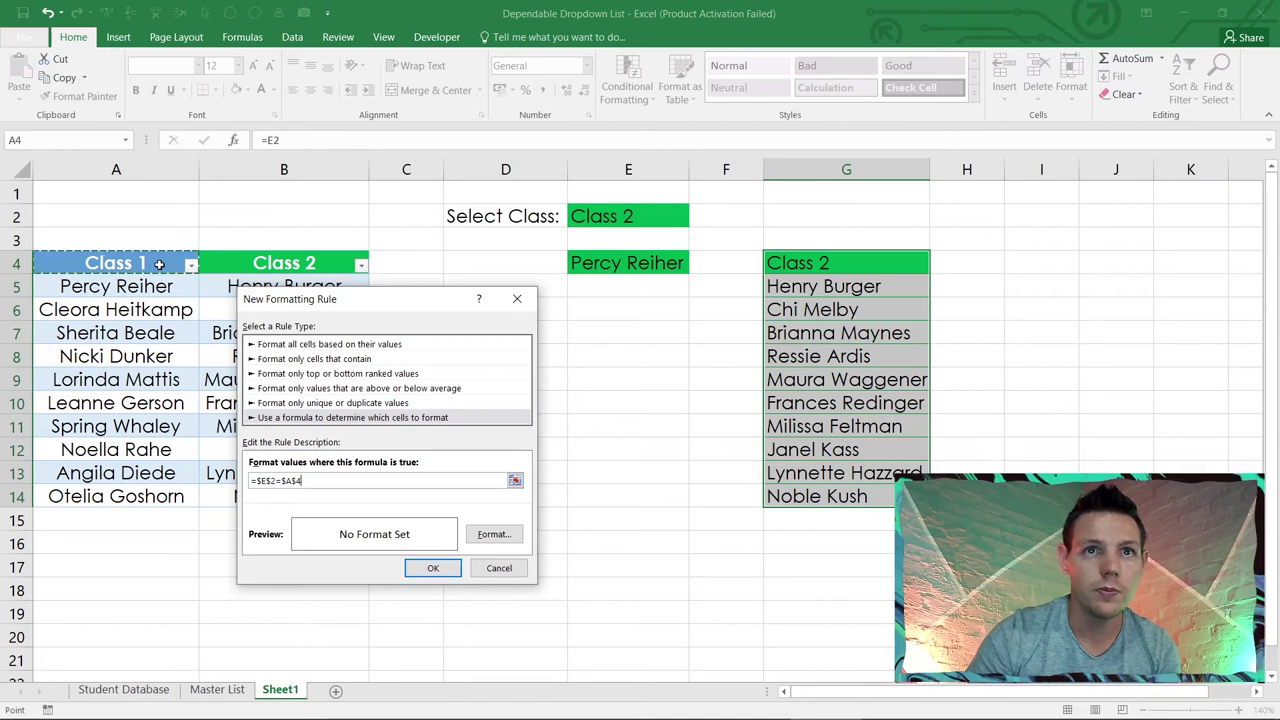
# Step: Give the Class 1 rule a light blue outline border and apply it to G4:G14
pyautogui.click(493, 534)
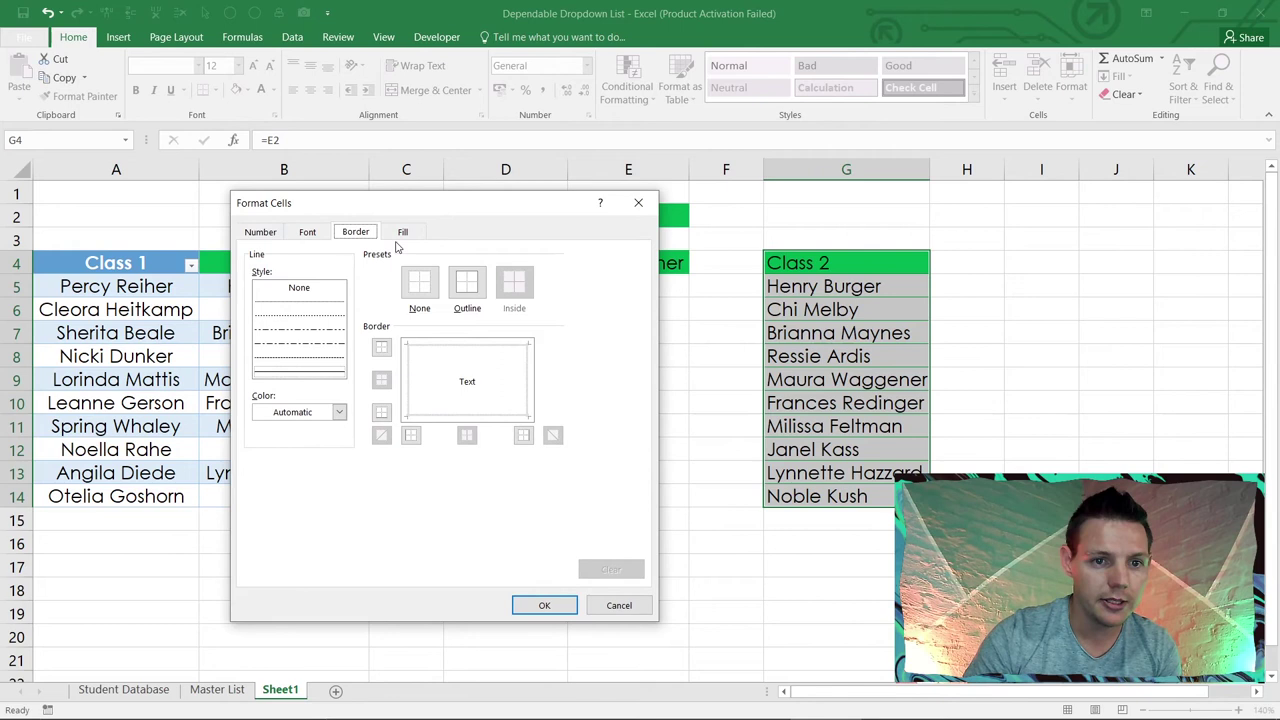
pyautogui.click(401, 233)
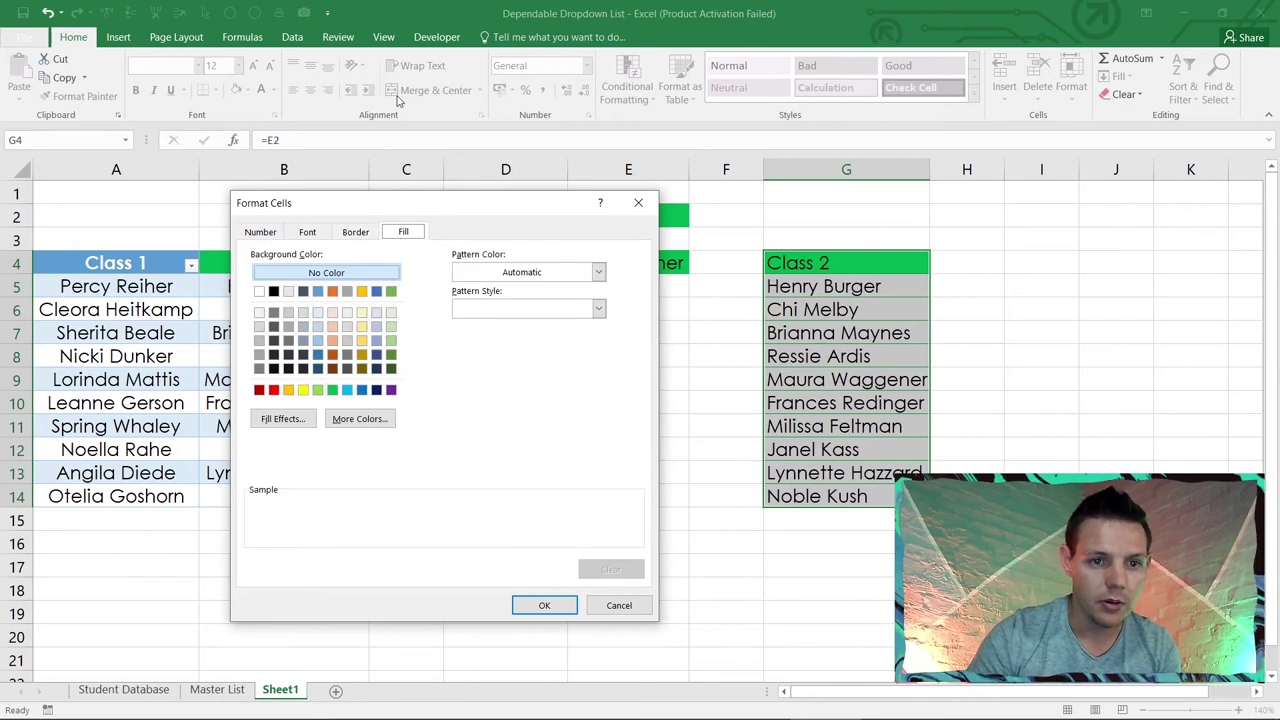
pyautogui.click(366, 232)
pyautogui.click(339, 412)
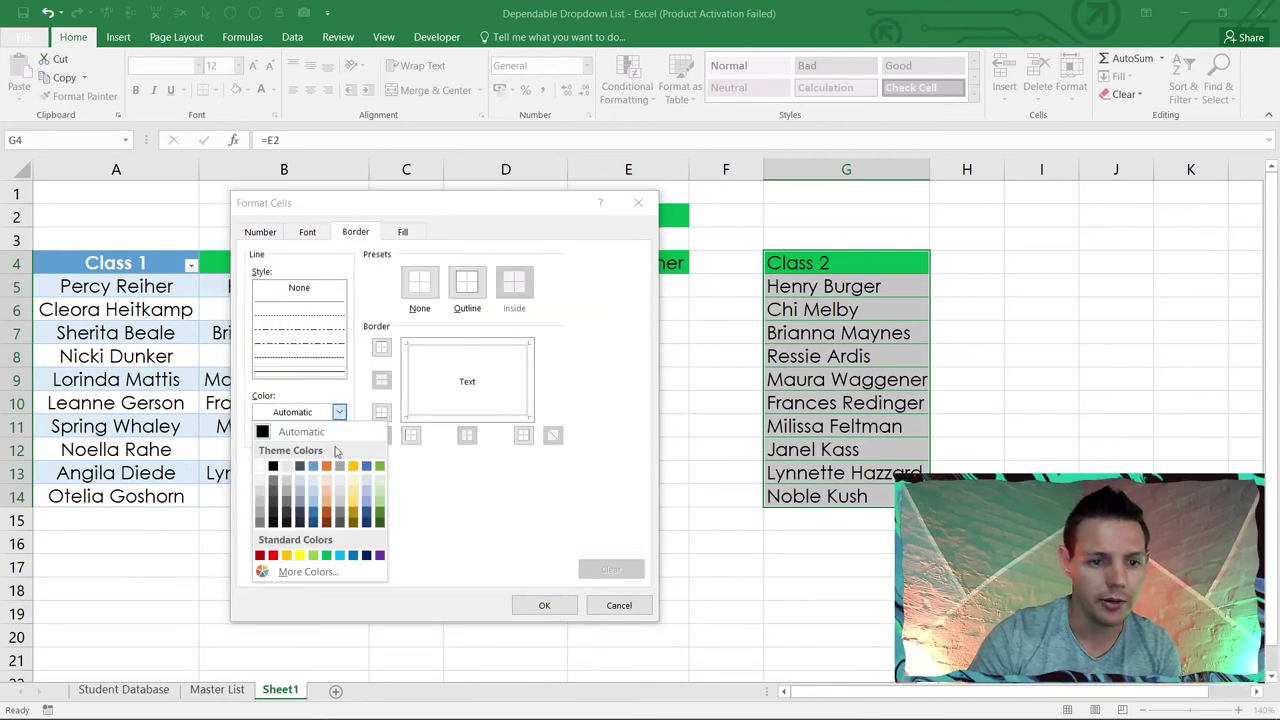
pyautogui.click(339, 558)
pyautogui.click(467, 283)
pyautogui.click(544, 605)
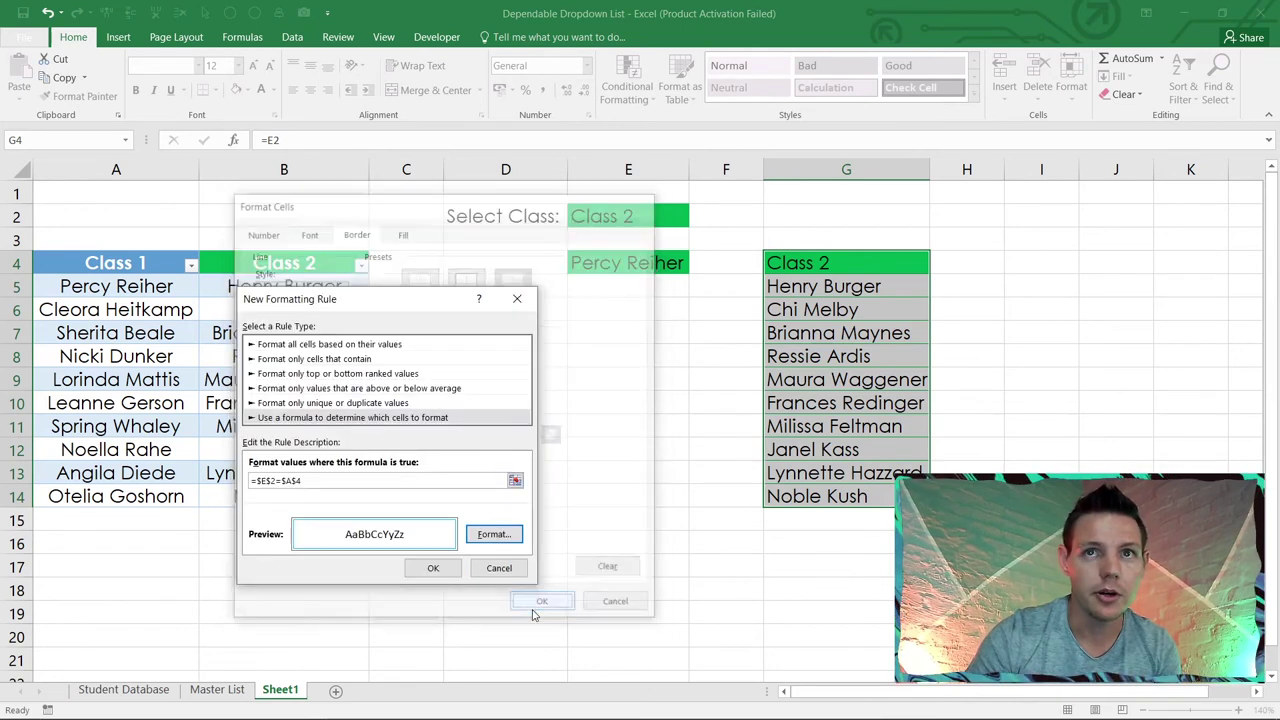
pyautogui.click(440, 567)
pyautogui.click(549, 425)
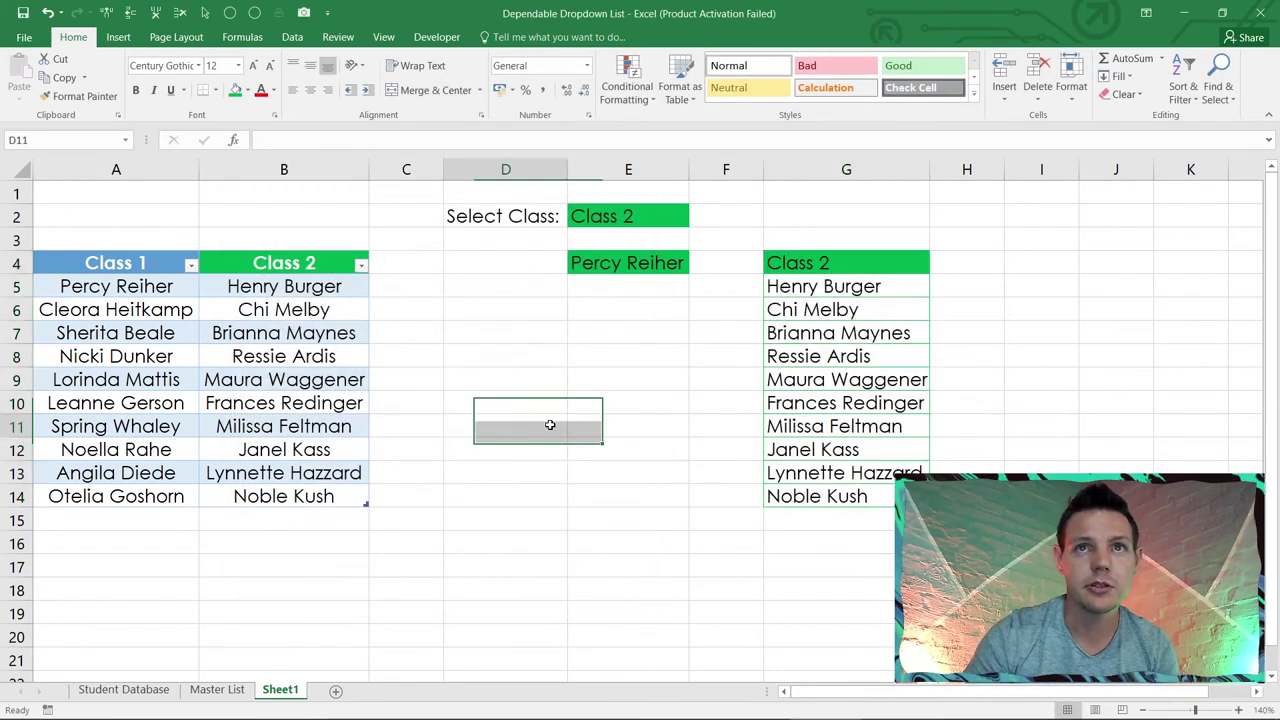
# Step: Choose Class 1 in the E2 class dropdown to test the border formatting in column G
pyautogui.click(621, 219)
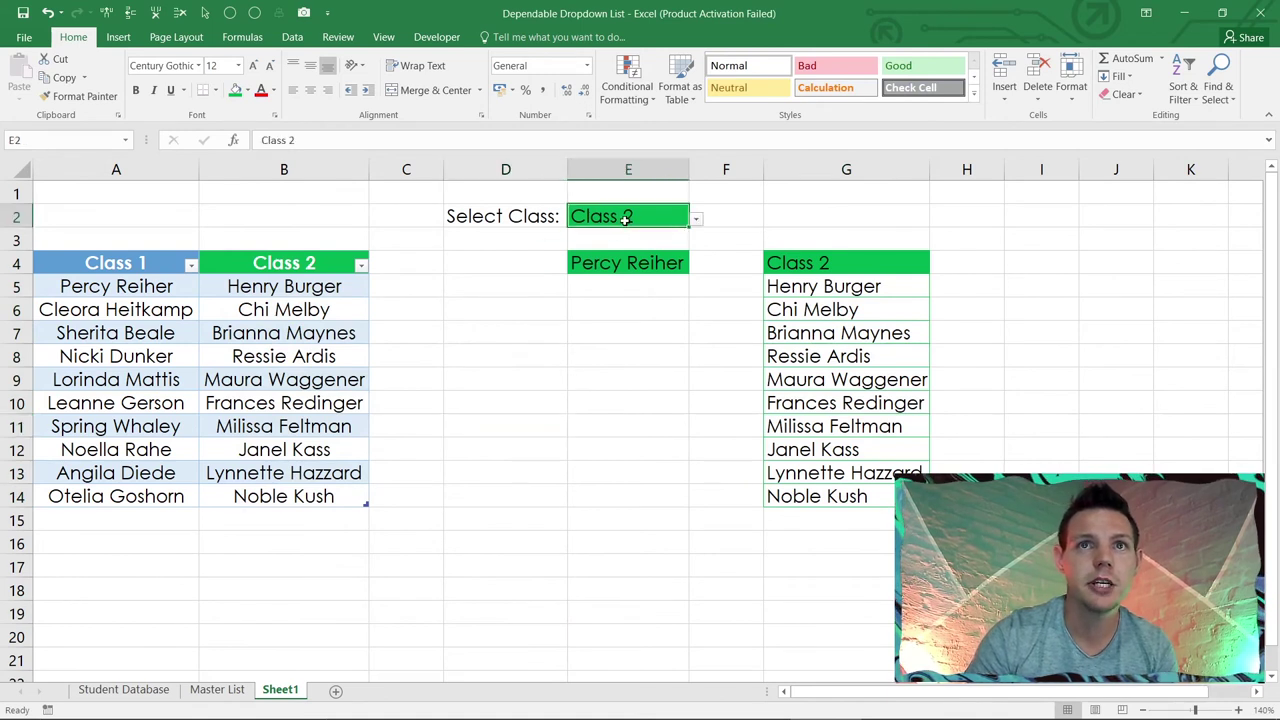
pyautogui.click(698, 222)
pyautogui.click(687, 240)
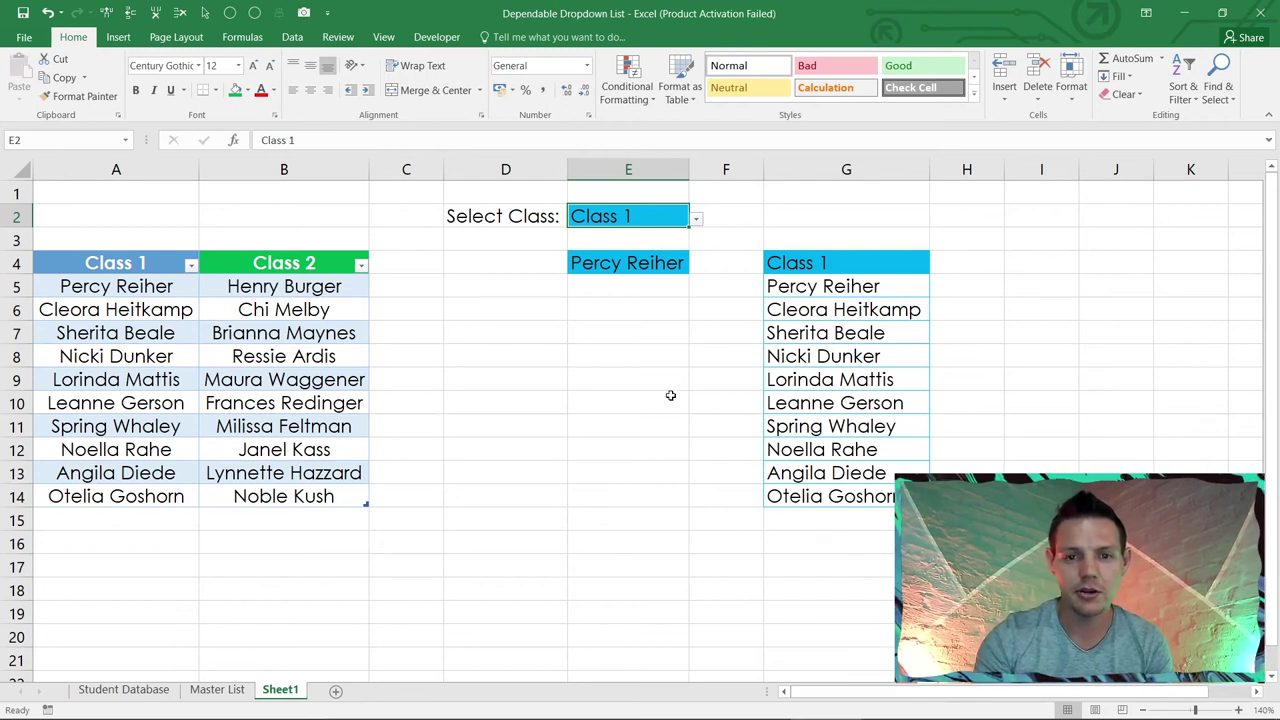
pyautogui.click(622, 384)
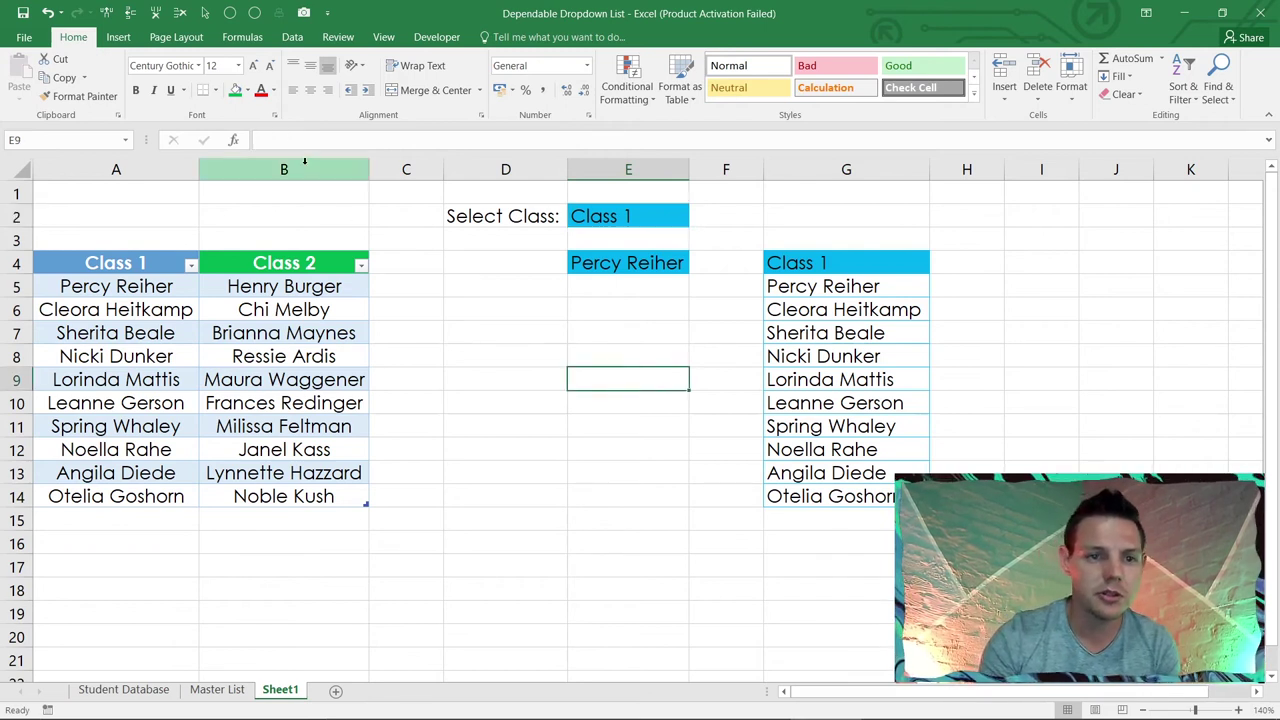
# Step: Hide columns A and B, which hold the source class table
pyautogui.click(263, 168)
pyautogui.moveTo(263, 168); pyautogui.dragTo(146, 172)
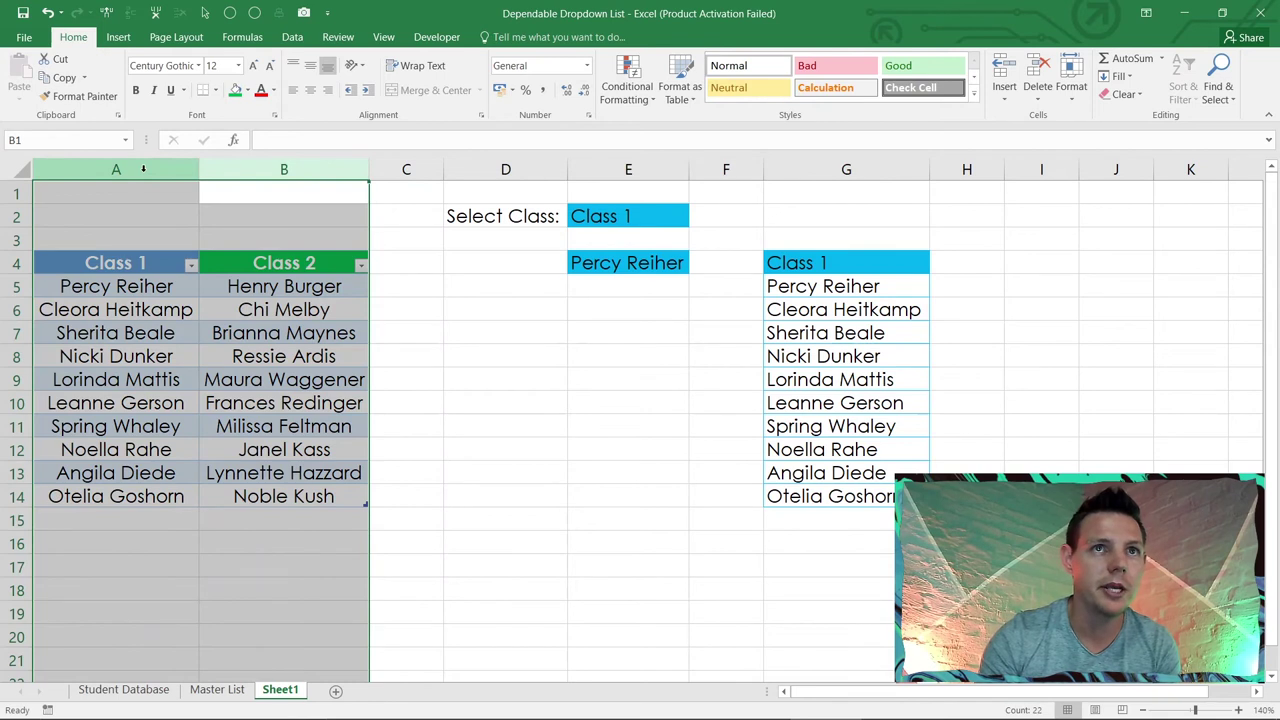
pyautogui.rightClick(145, 177)
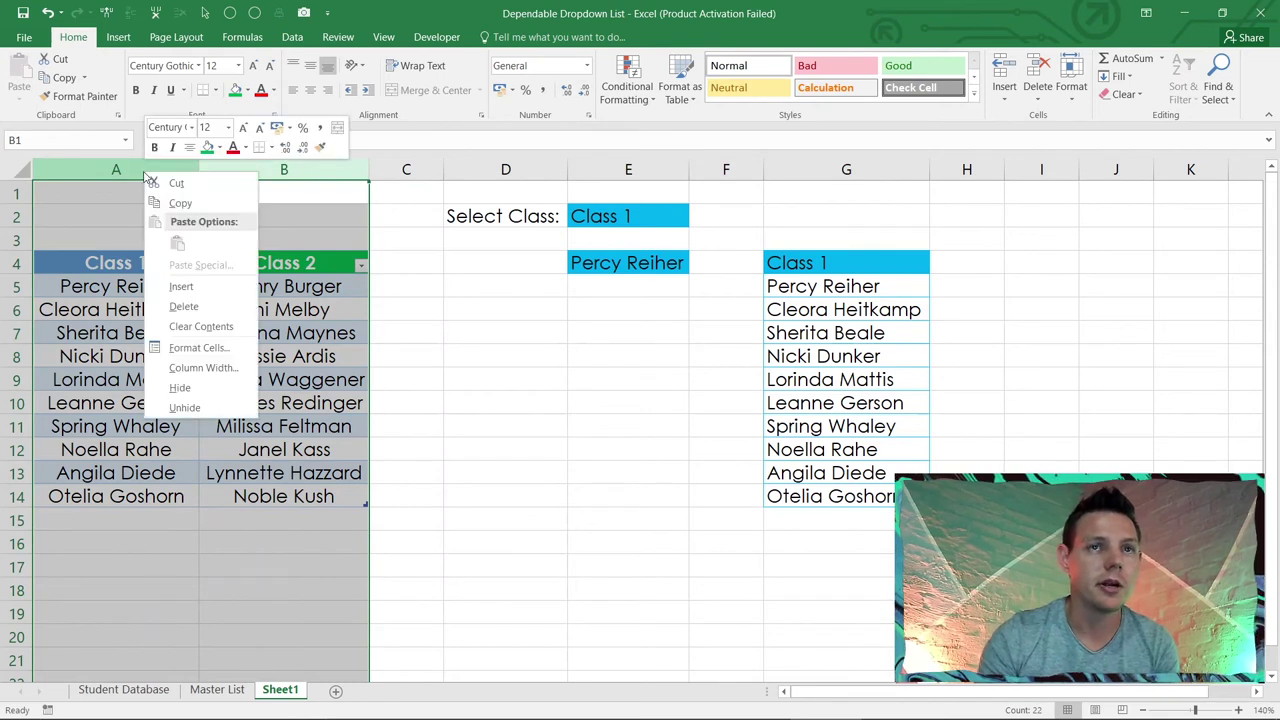
pyautogui.click(182, 388)
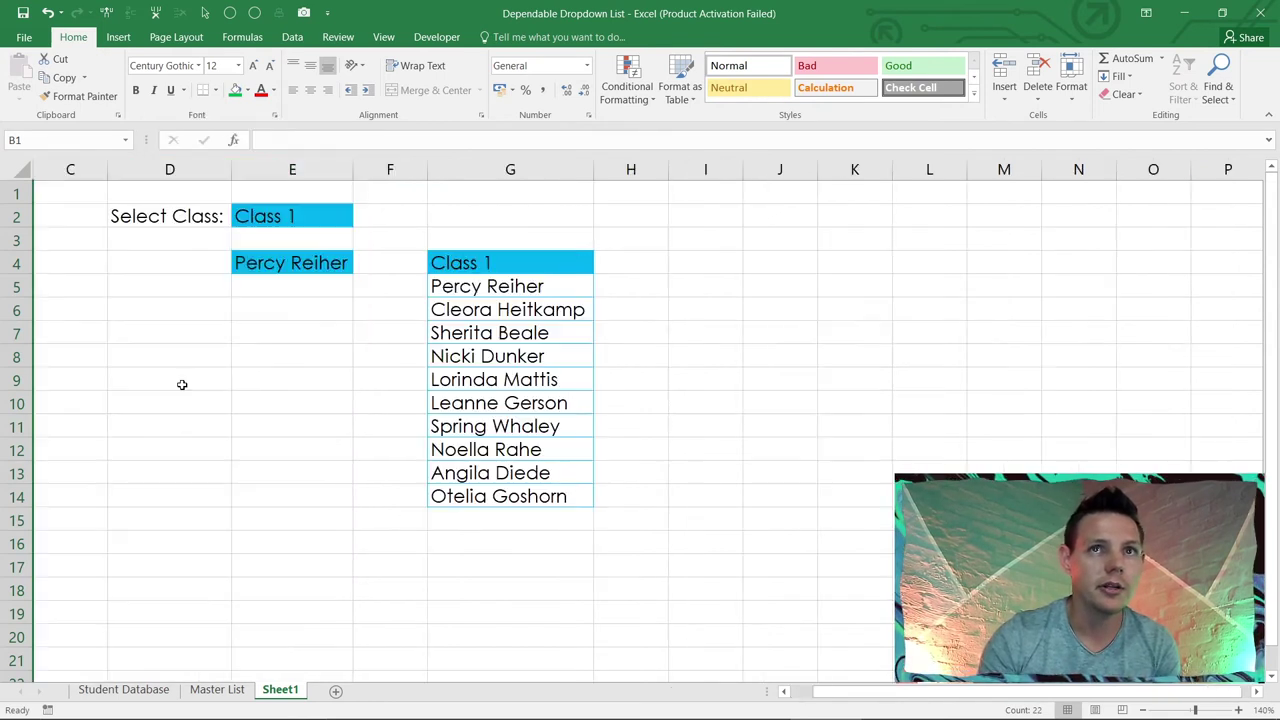
pyautogui.click(700, 444)
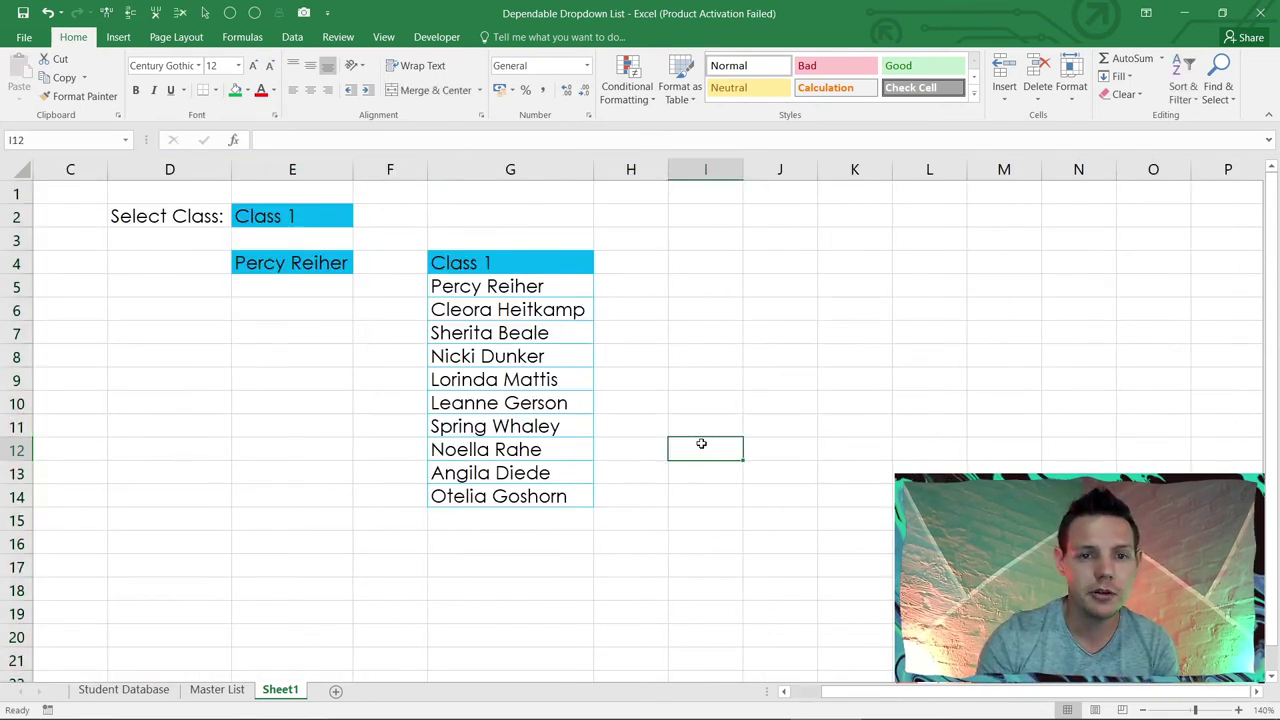
# Step: Number the columns above the class list by entering 1, 2, 3, 4 and 5 across G1:K1
pyautogui.click(476, 190)
pyautogui.write('1')
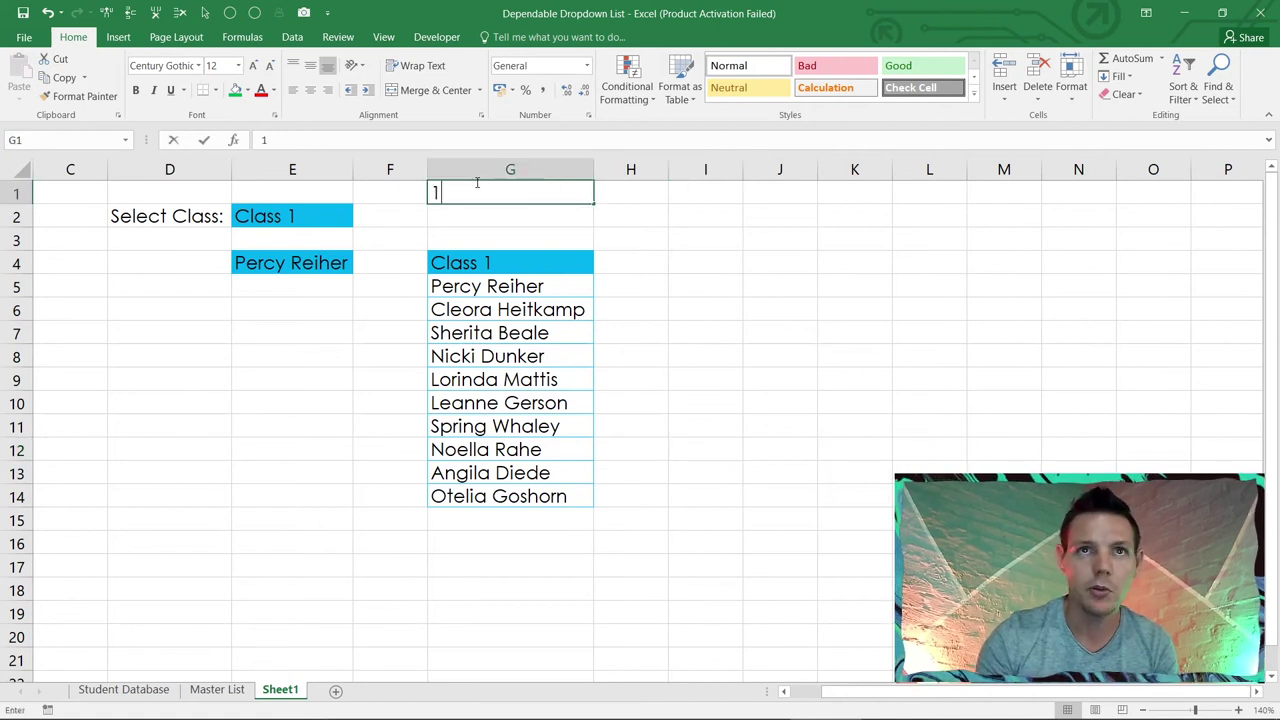
pyautogui.press('Tab')
pyautogui.write('2')
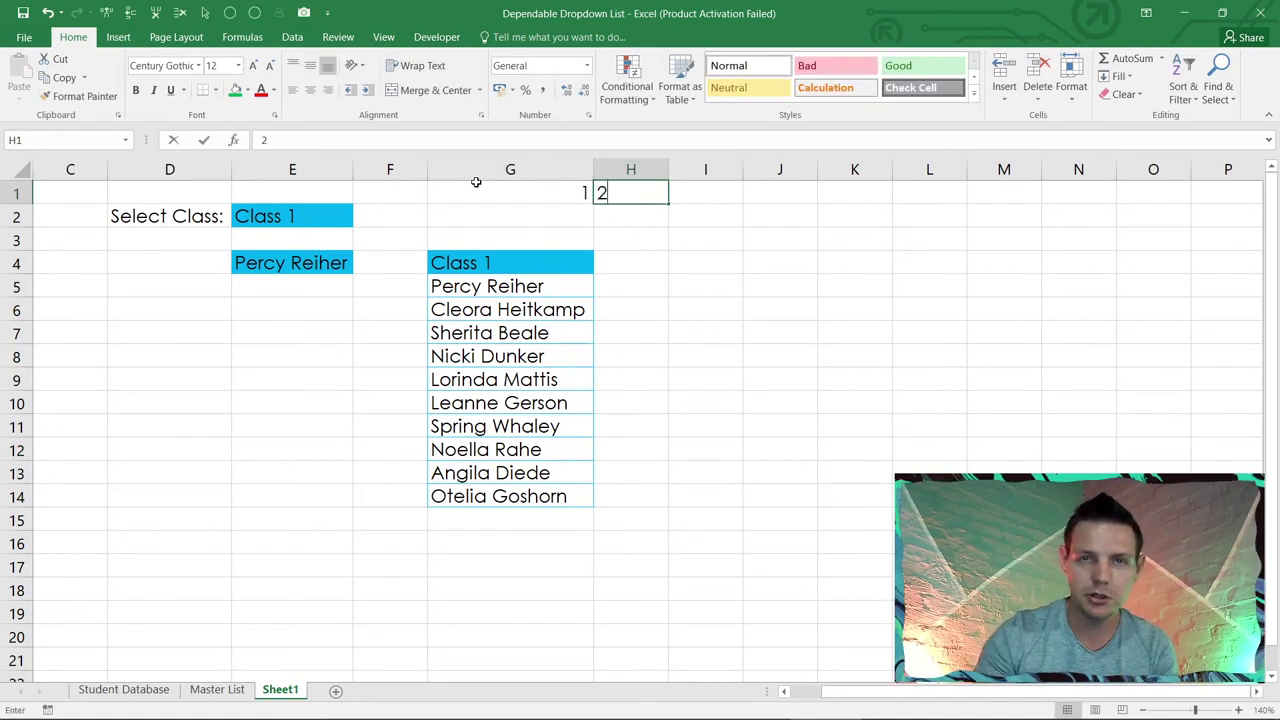
pyautogui.press('Tab')
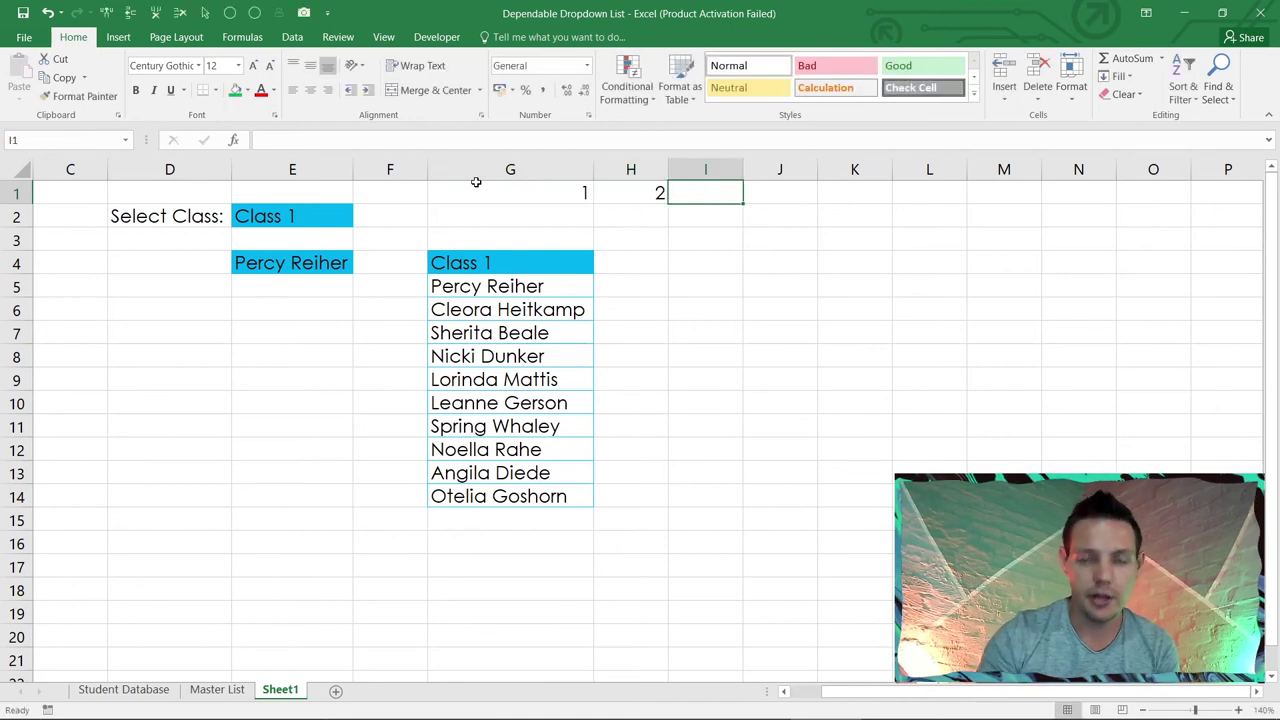
pyautogui.write('3')
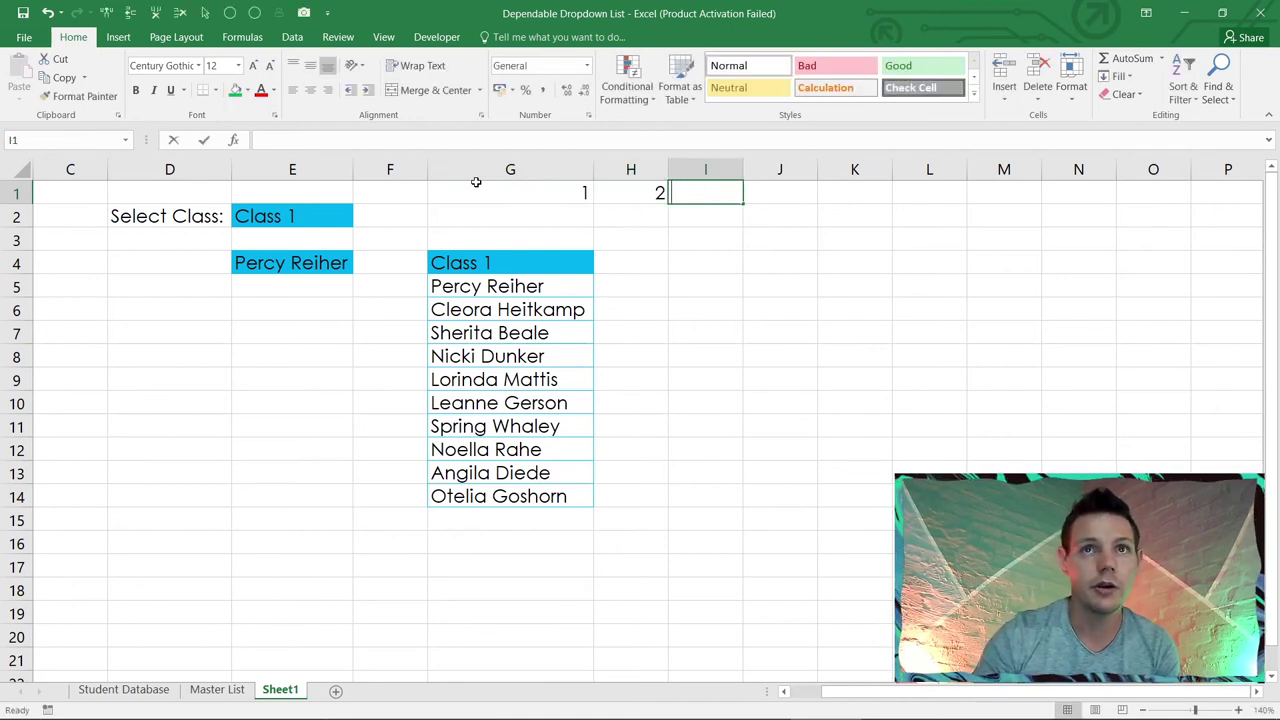
pyautogui.press('Tab')
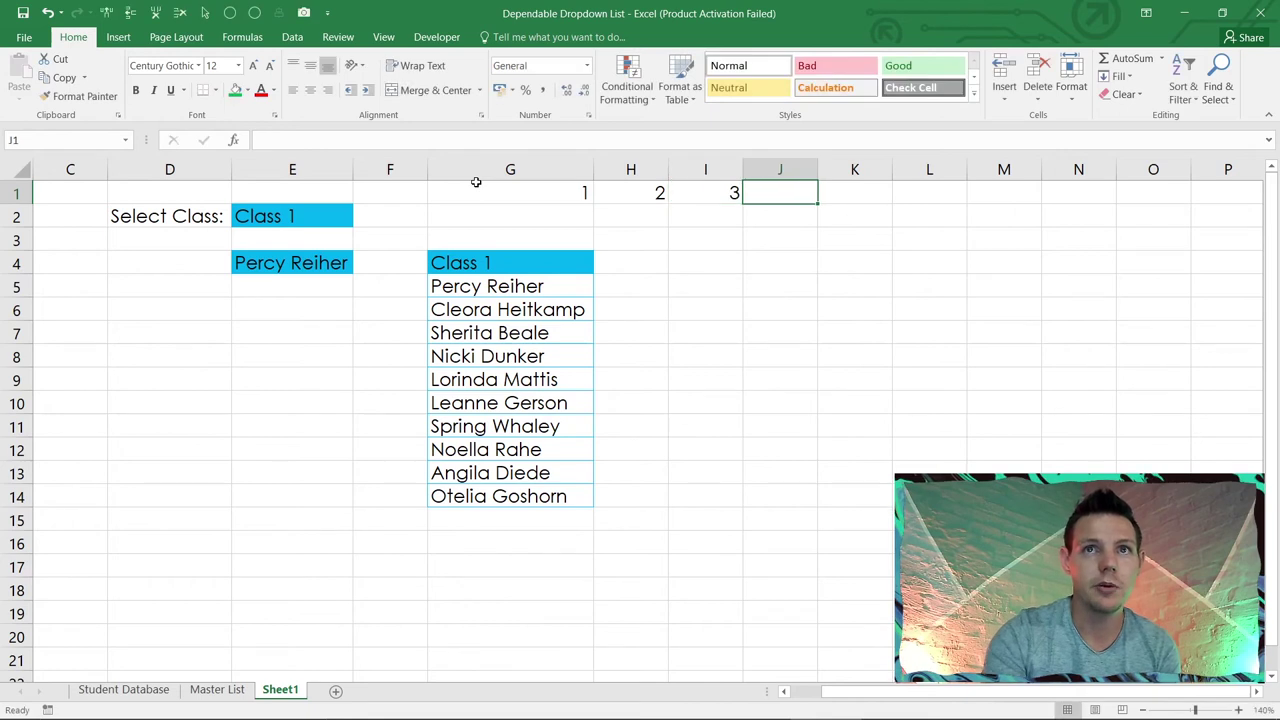
pyautogui.write('4')
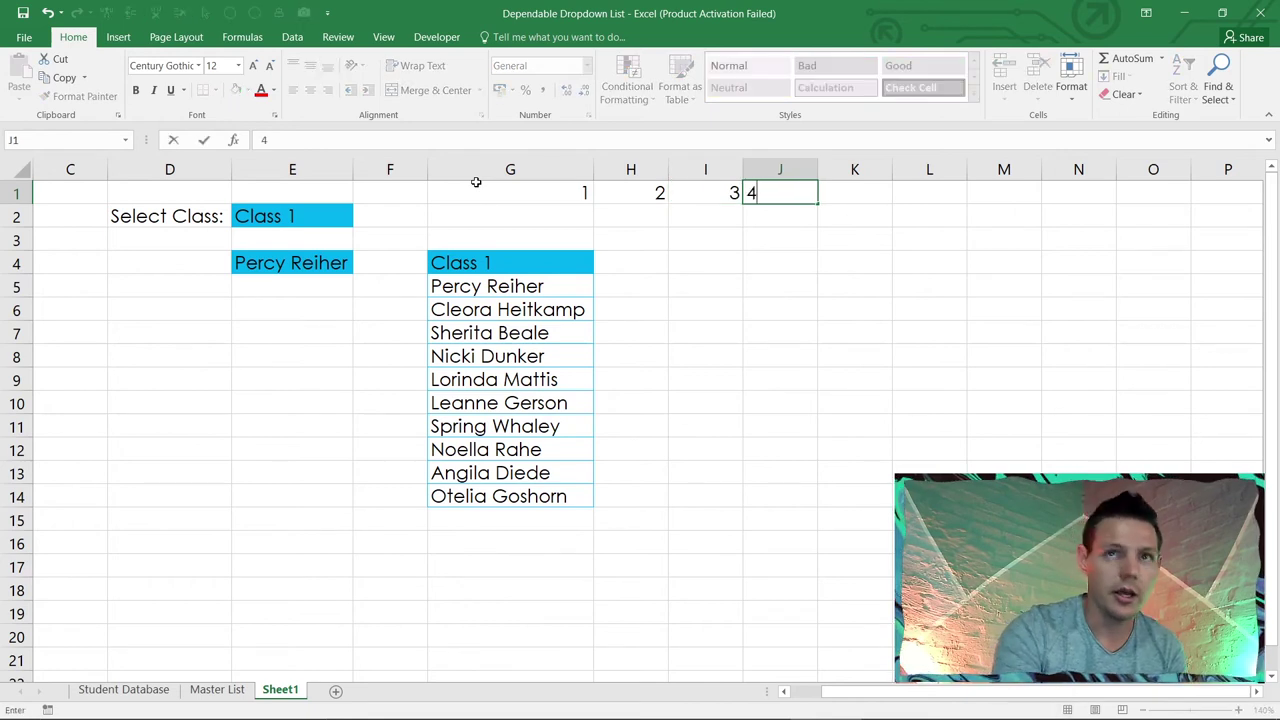
pyautogui.press('Tab')
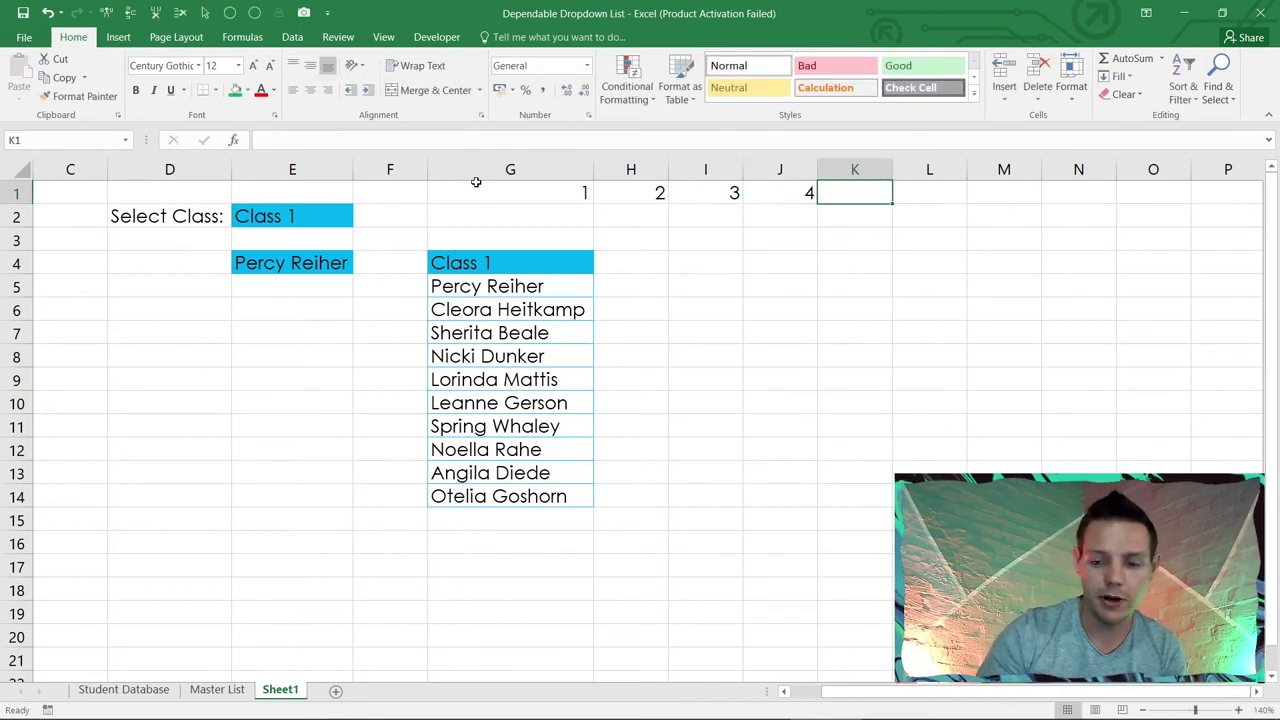
pyautogui.write('5')
pyautogui.press('Return')
pyautogui.click(674, 287)
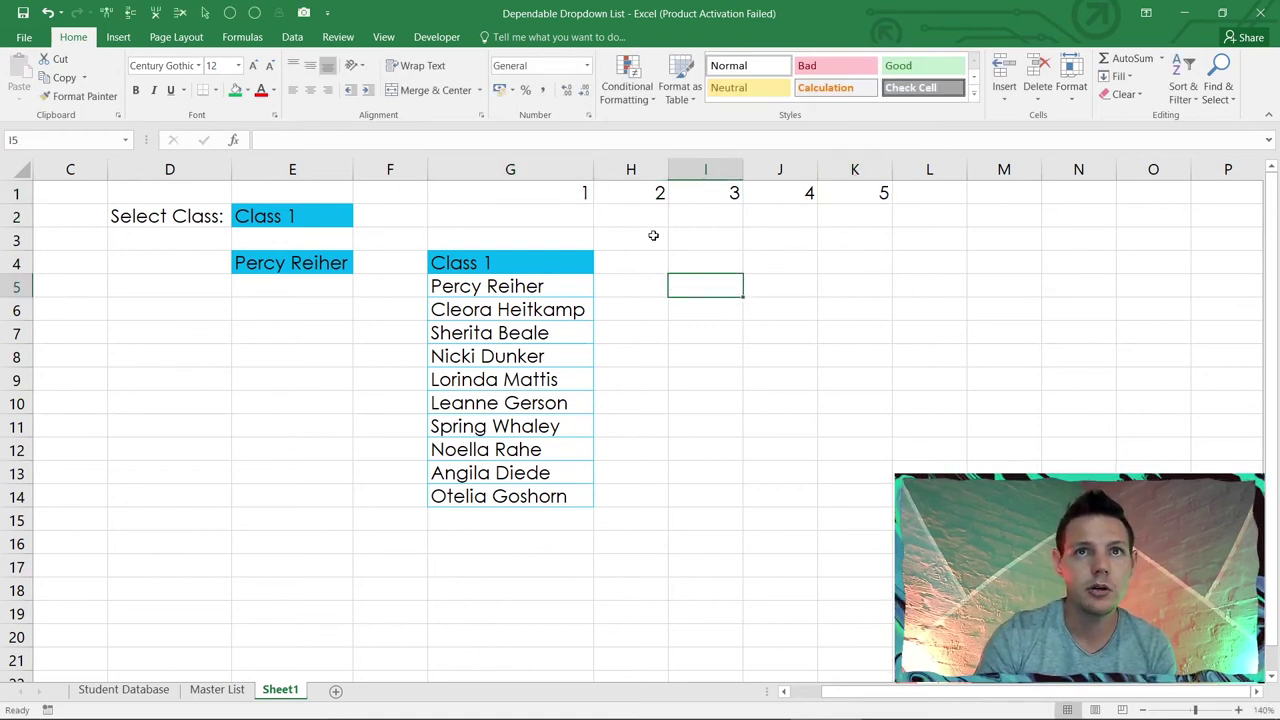
# Step: Copy the Test 1, Test 2, Test 3 and Average headers from Master List into Sheet1 starting at H3
pyautogui.click(633, 238)
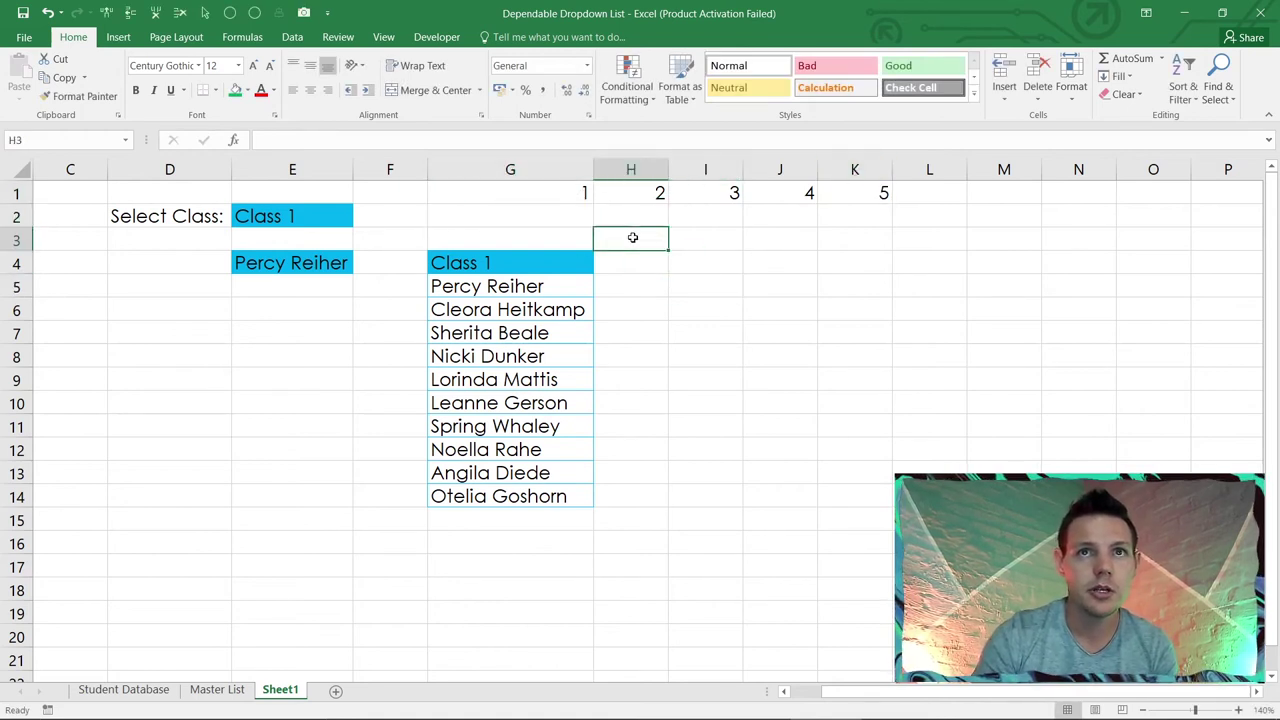
pyautogui.click(222, 690)
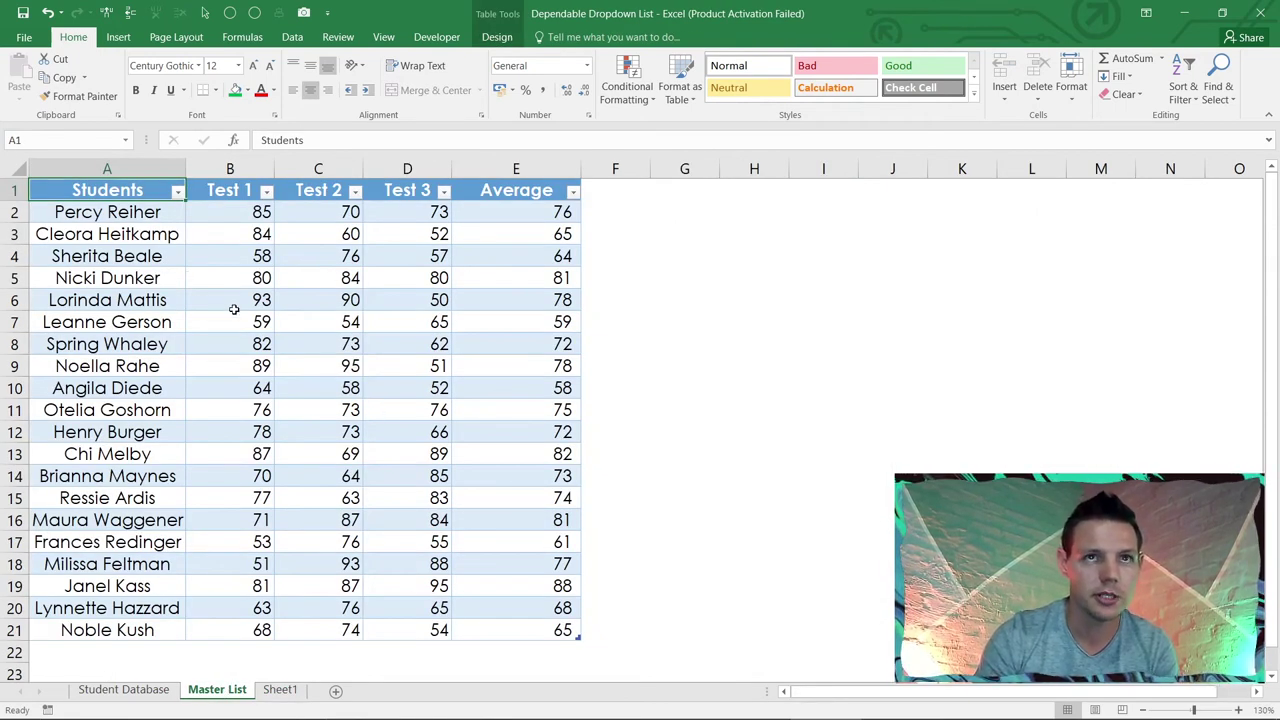
pyautogui.click(228, 188)
pyautogui.moveTo(228, 190); pyautogui.dragTo(456, 189)
pyautogui.hotkey('ctrl', 'c')
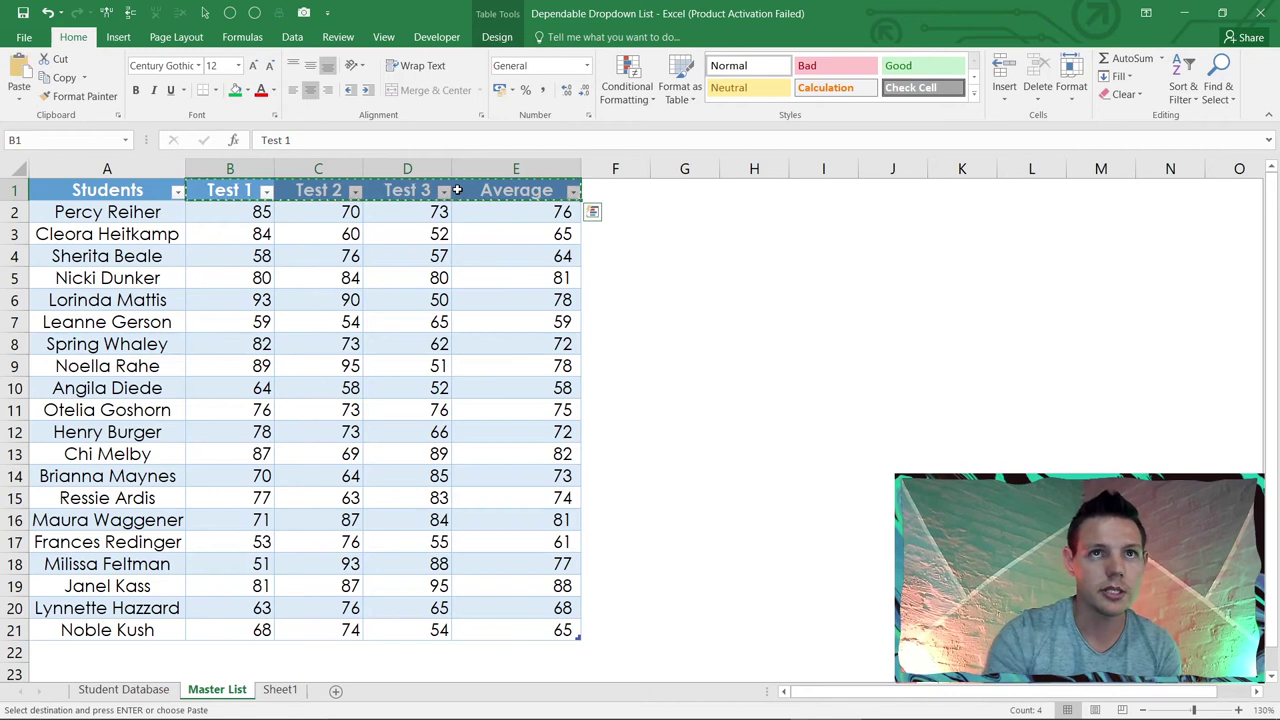
pyautogui.click(280, 690)
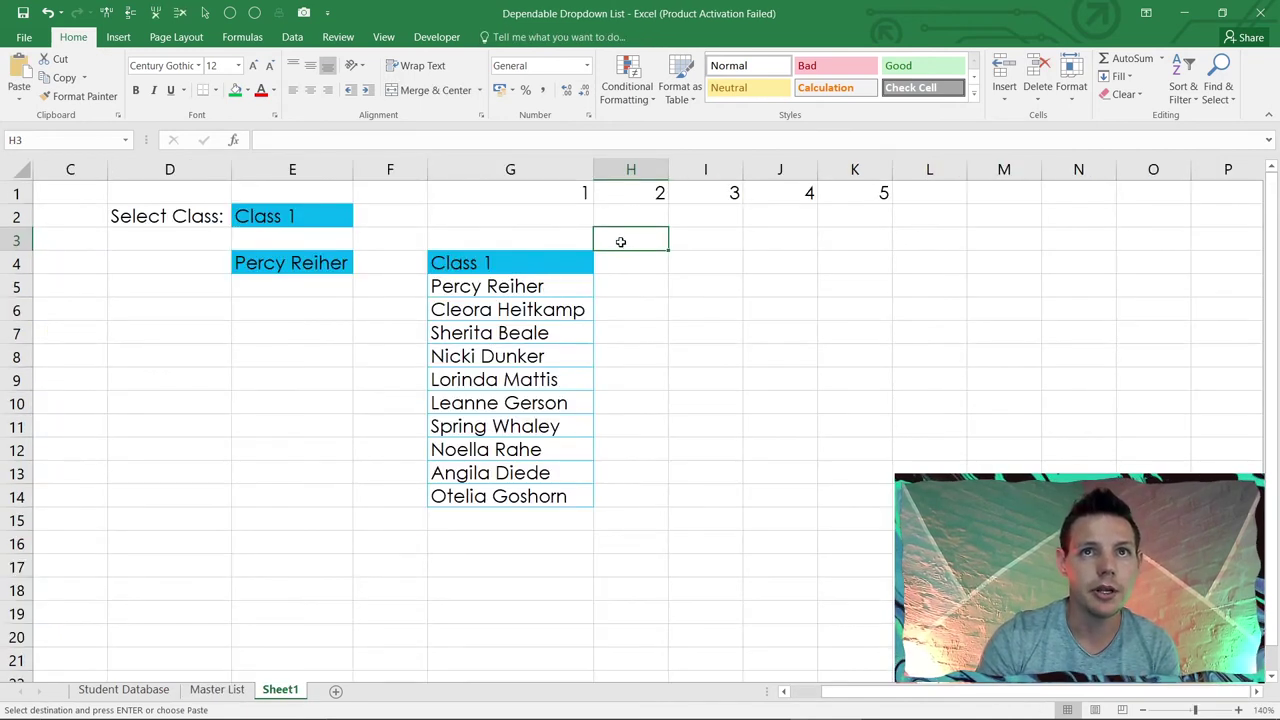
pyautogui.click(31, 93)
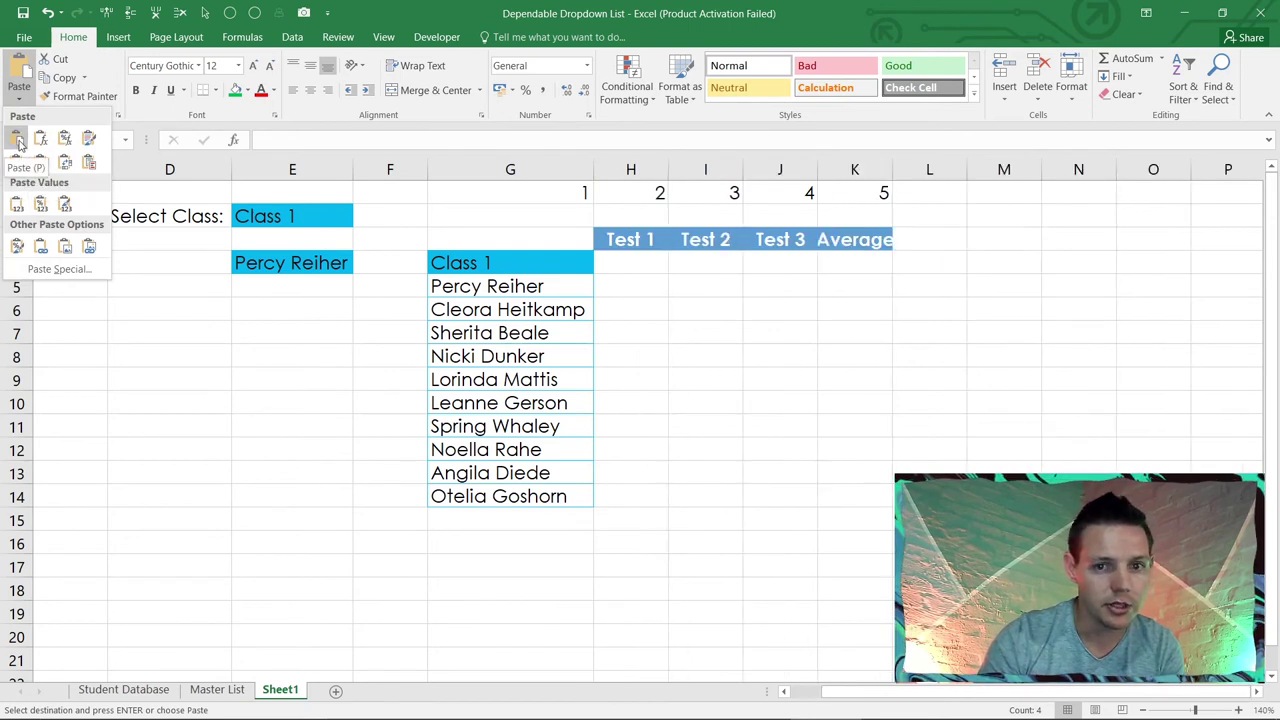
pyautogui.click(18, 140)
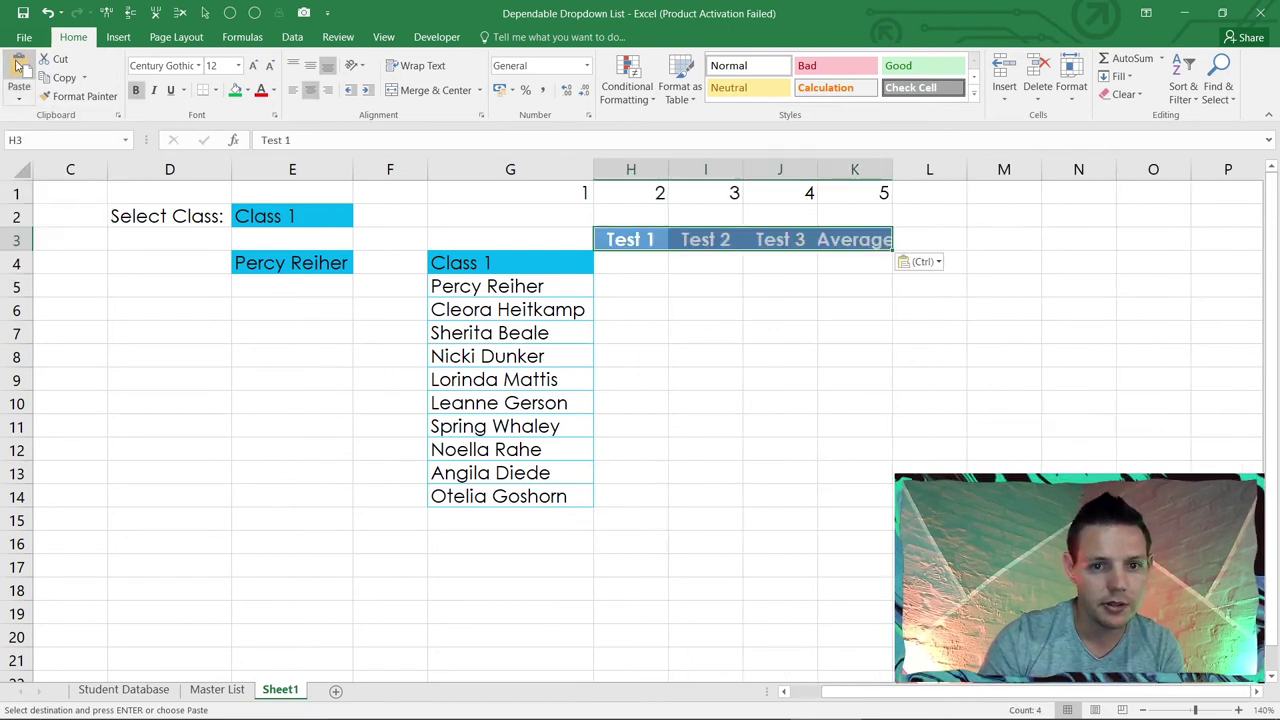
pyautogui.click(697, 328)
# Step: AutoFit the widths of columns H through K to their contents
pyautogui.click(633, 170)
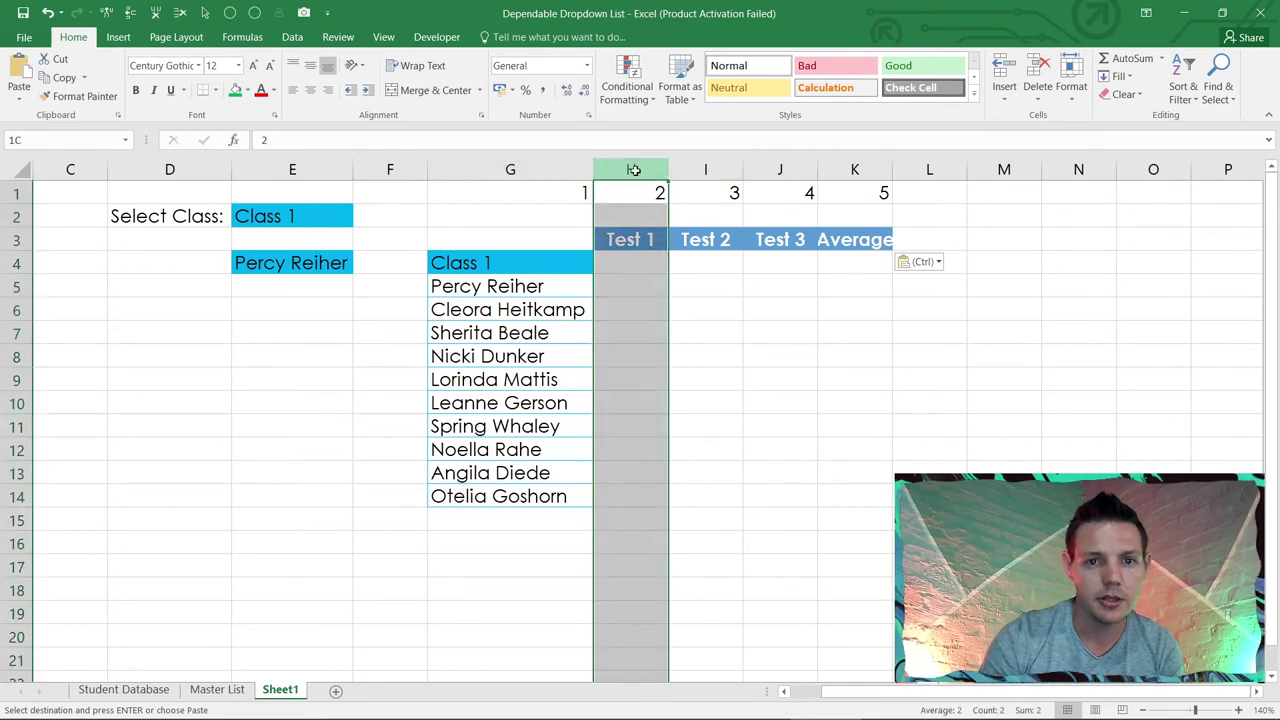
pyautogui.moveTo(633, 170); pyautogui.dragTo(860, 170)
pyautogui.doubleClick(892, 170)
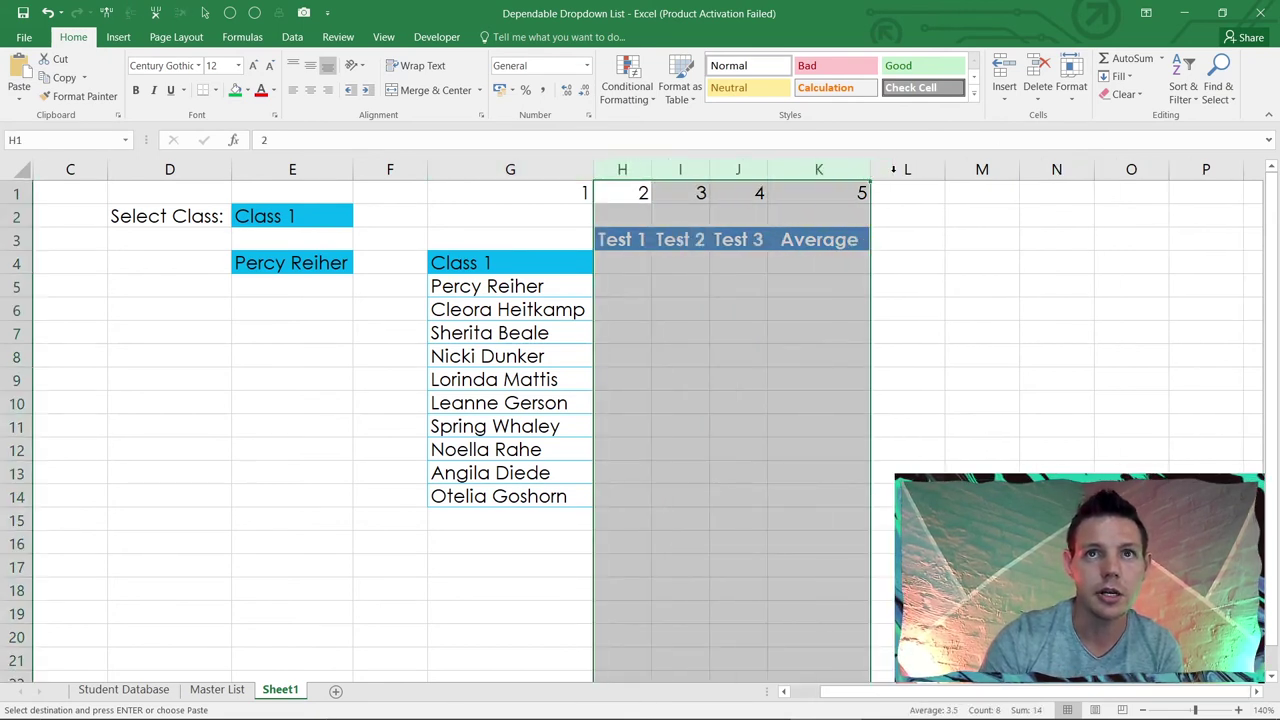
pyautogui.click(866, 378)
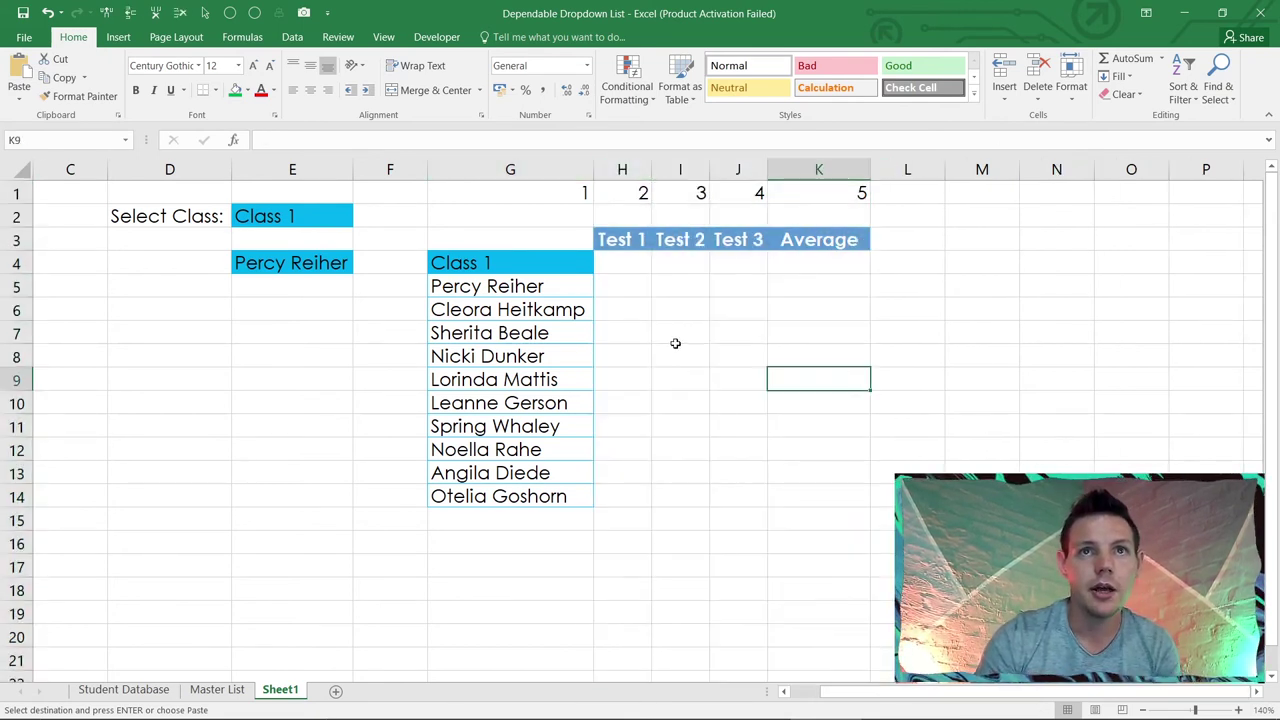
# Step: Move the test and average headers from row 3 down to H4:K4, beside the class heading
pyautogui.moveTo(623, 240); pyautogui.dragTo(775, 263)
pyautogui.hotkey('ctrl', 'v')
pyautogui.click(680, 238)
pyautogui.click(766, 410)
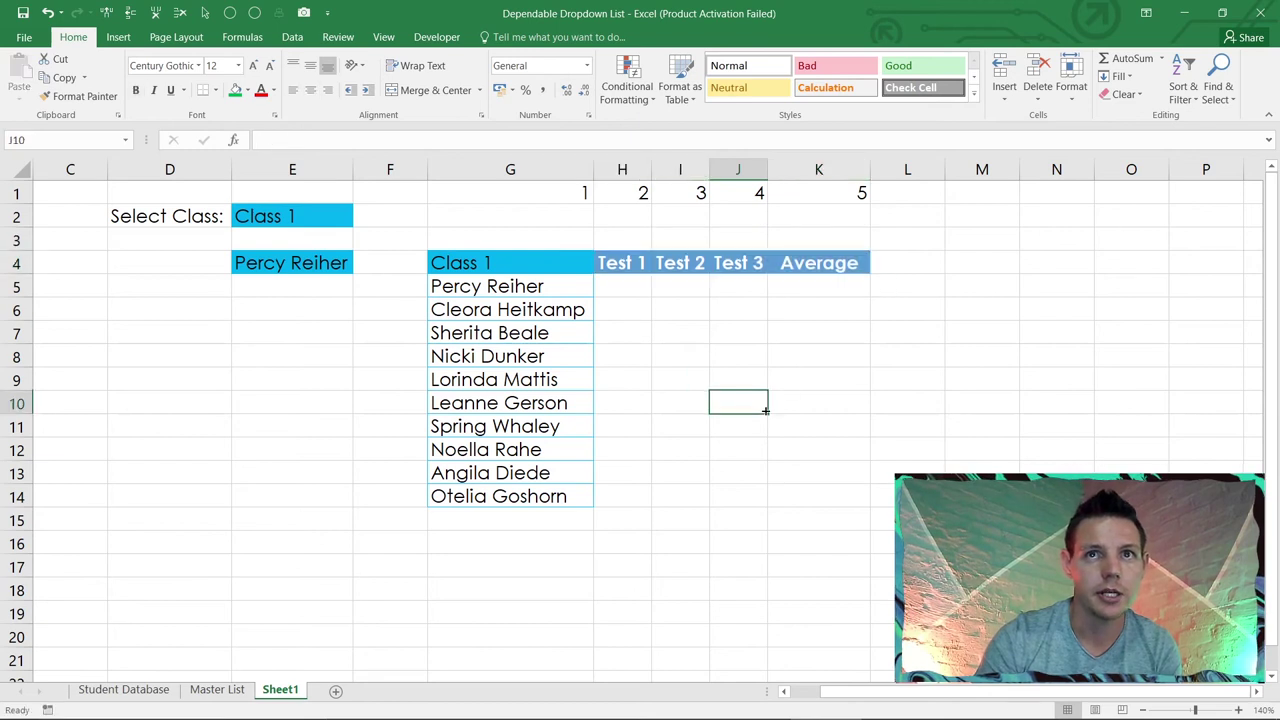
# Step: Start a VLOOKUP in H5 with G5 as the lookup value and MasterTable[#All] from Master List as the table array, returning to Sheet1
pyautogui.click(620, 284)
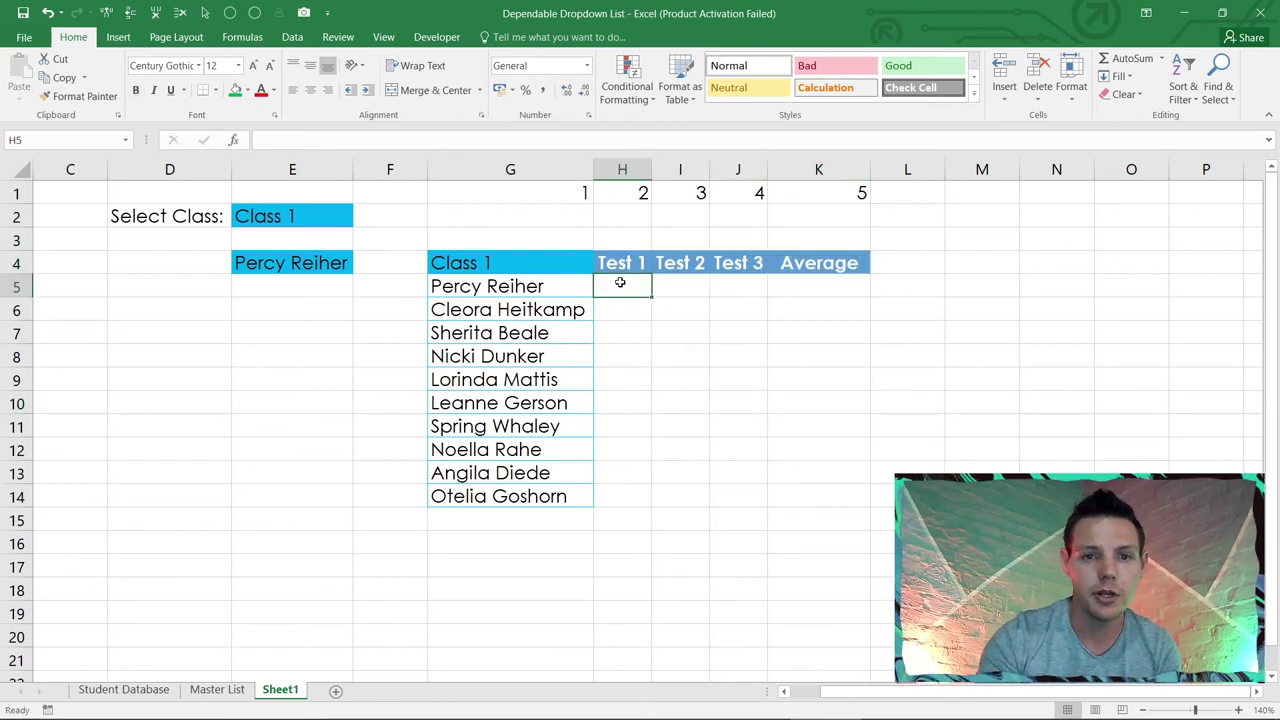
pyautogui.write('=VLO')
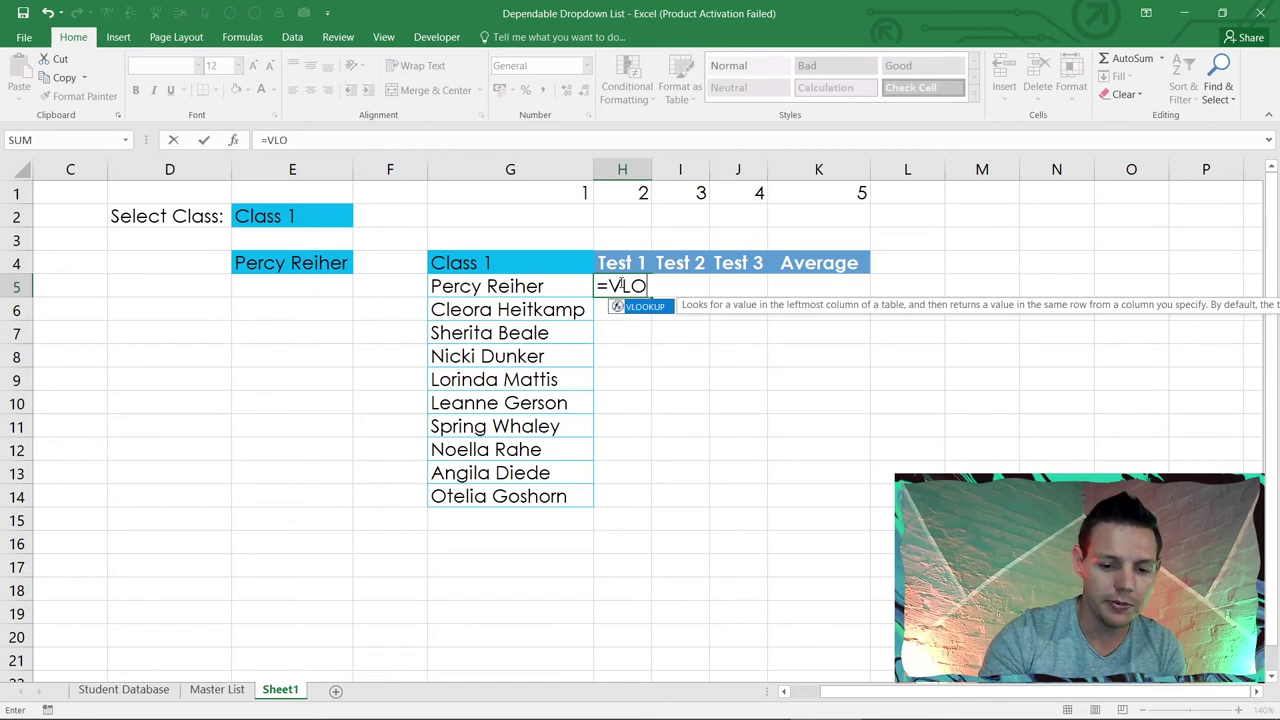
pyautogui.write('OKUP(')
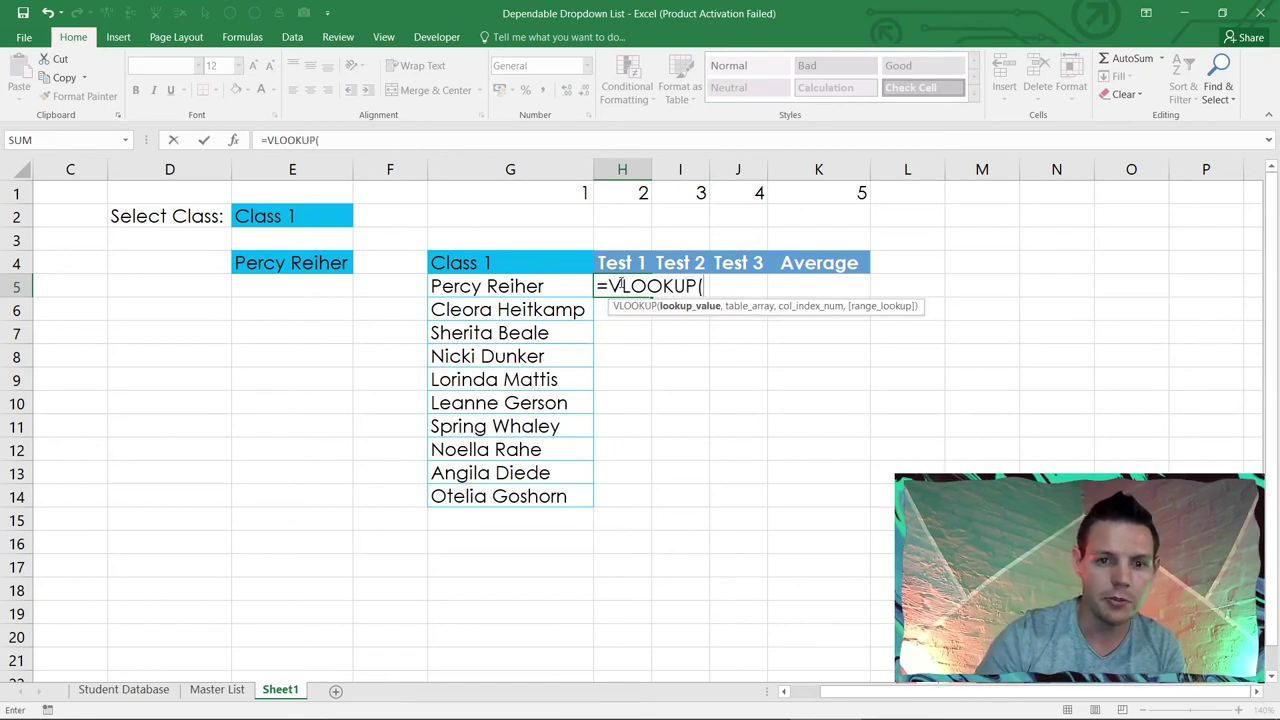
pyautogui.click(492, 287)
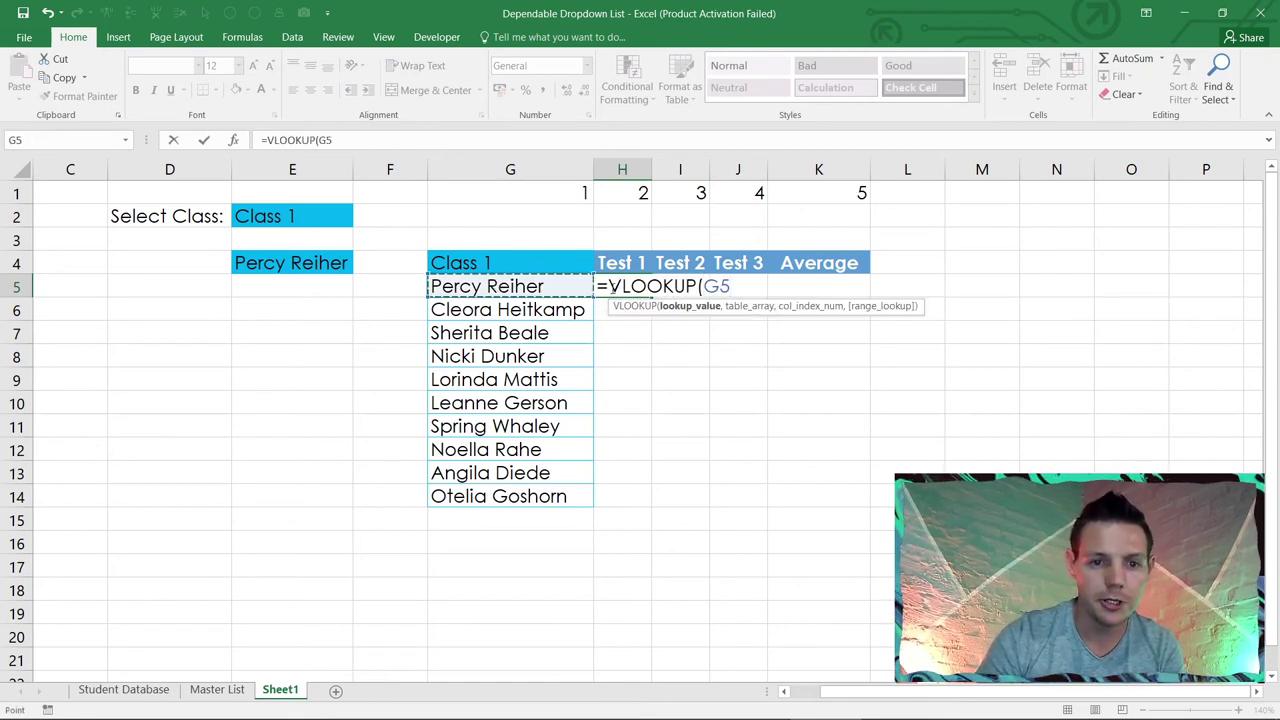
pyautogui.write(',')
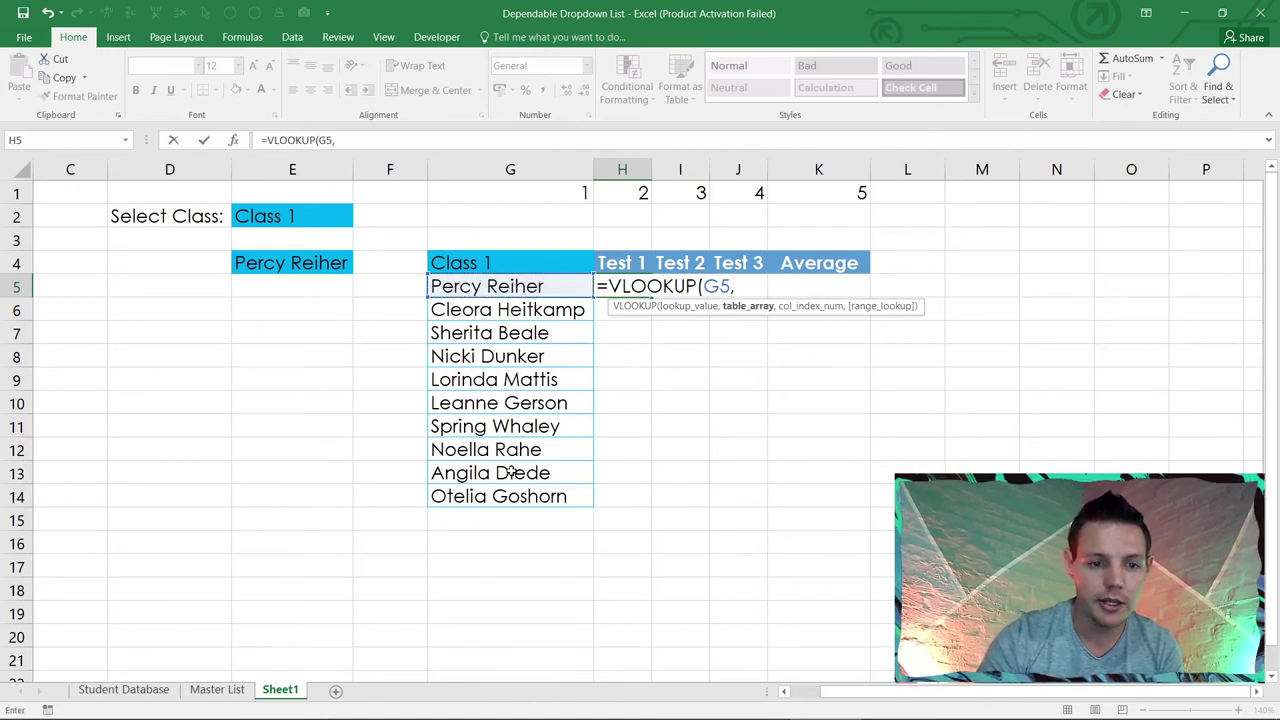
pyautogui.click(228, 690)
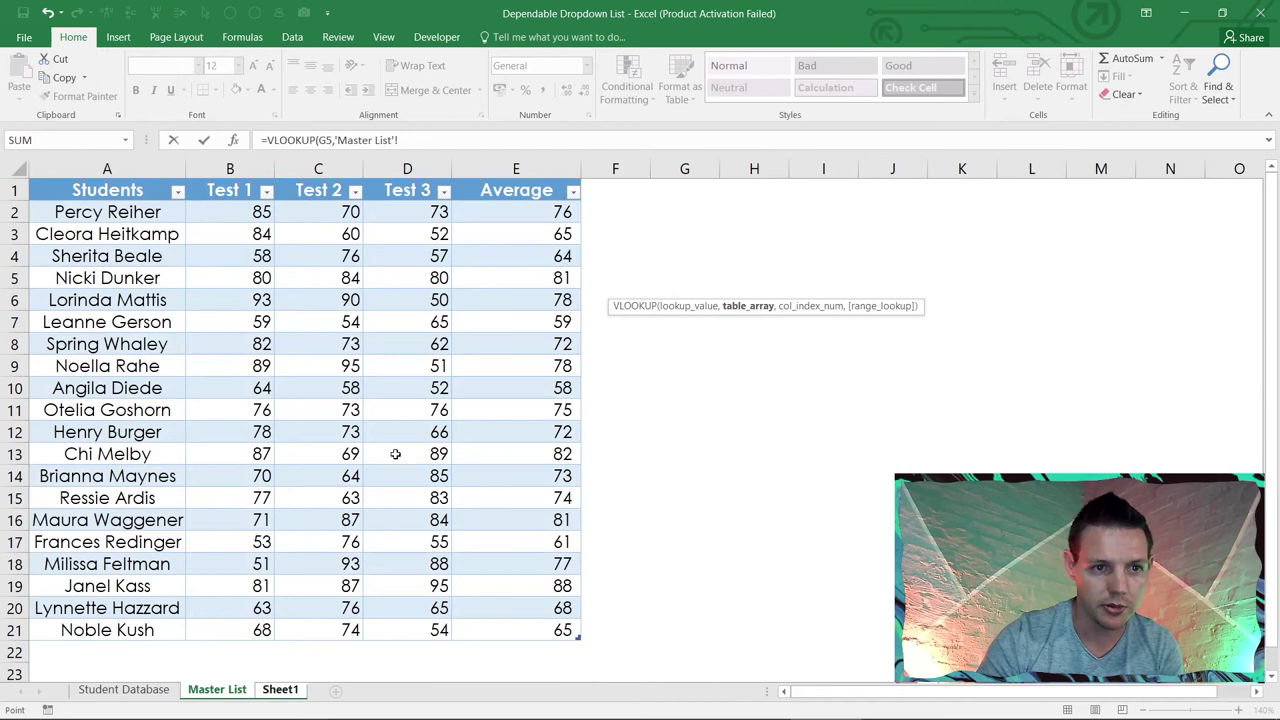
pyautogui.moveTo(75, 189); pyautogui.dragTo(528, 576)
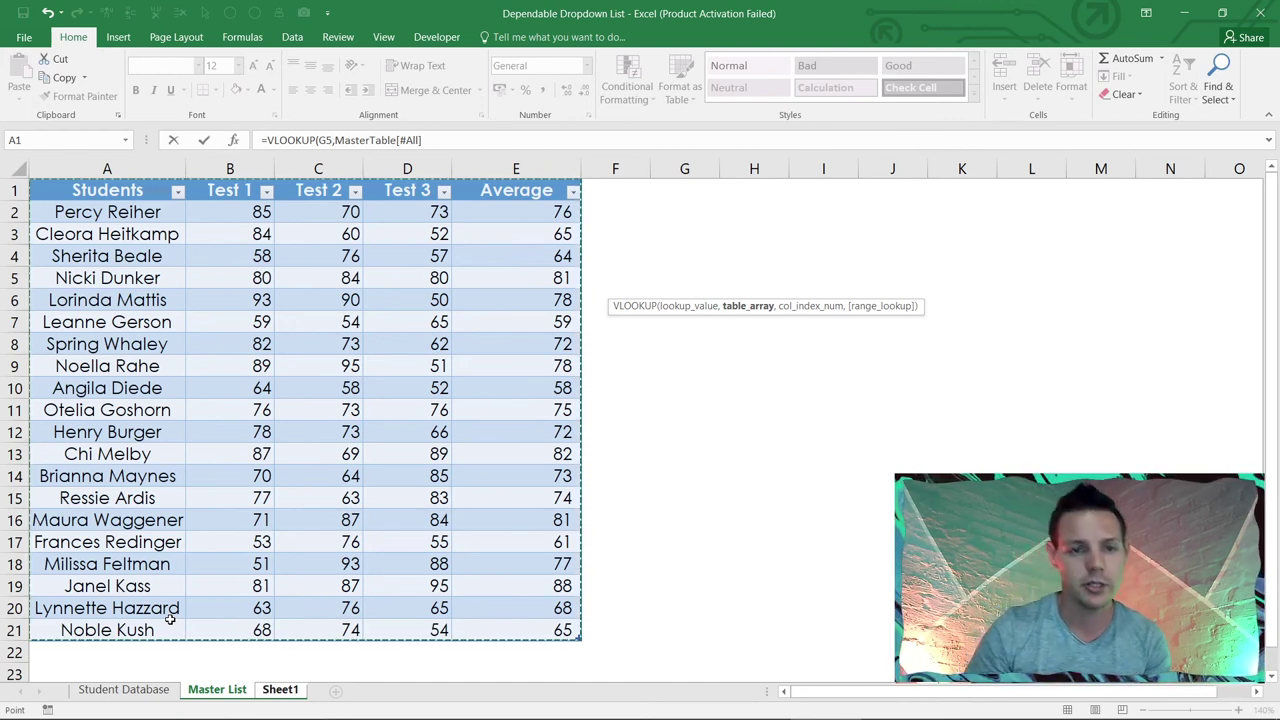
pyautogui.write(',')
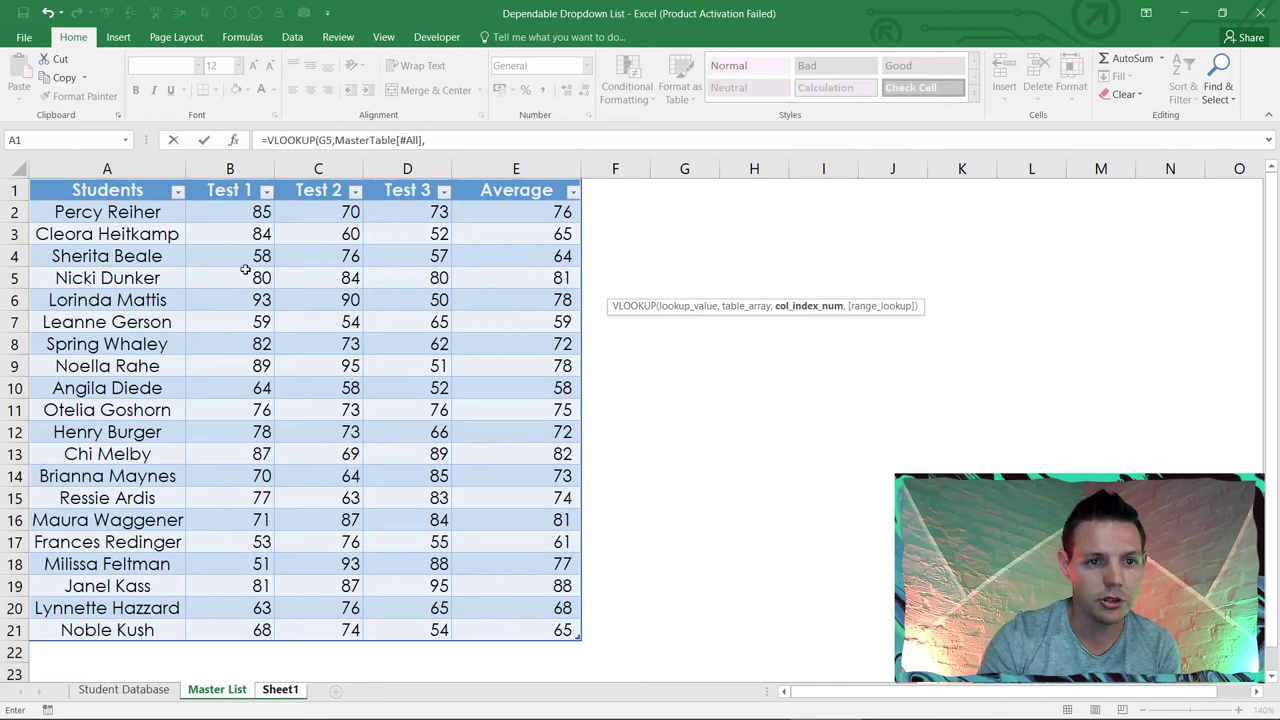
pyautogui.click(283, 690)
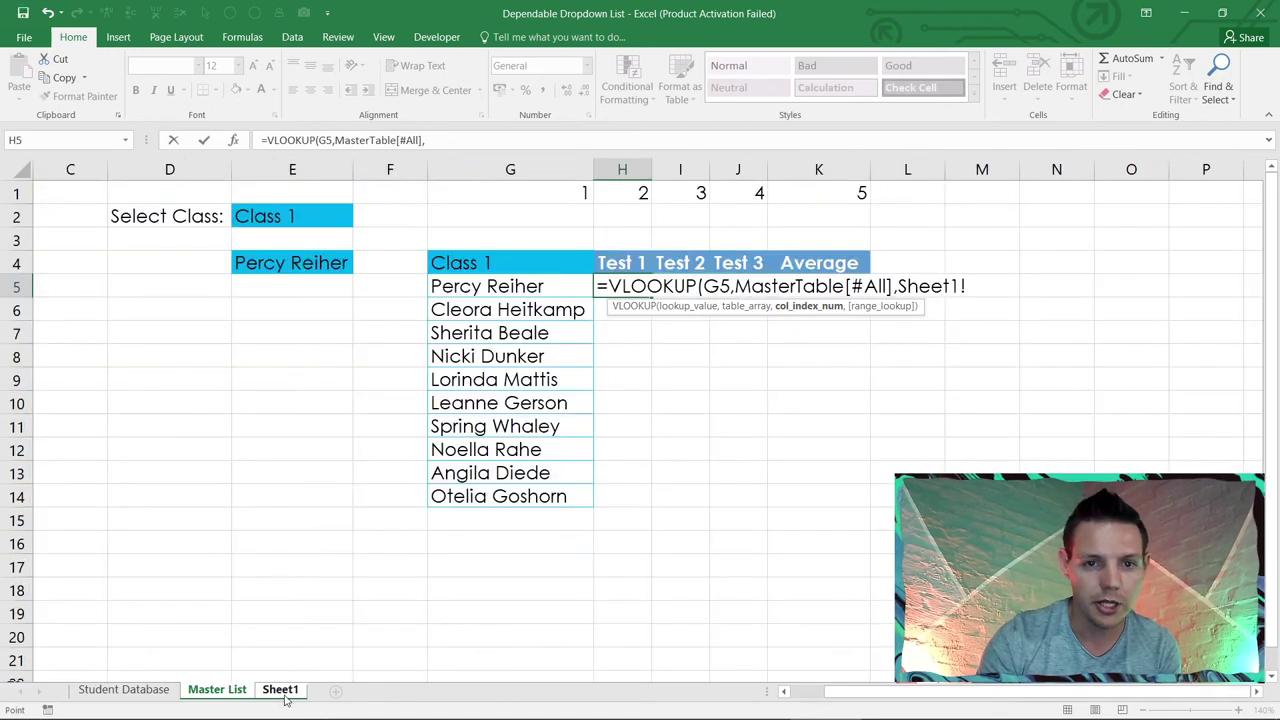
pyautogui.click(642, 193)
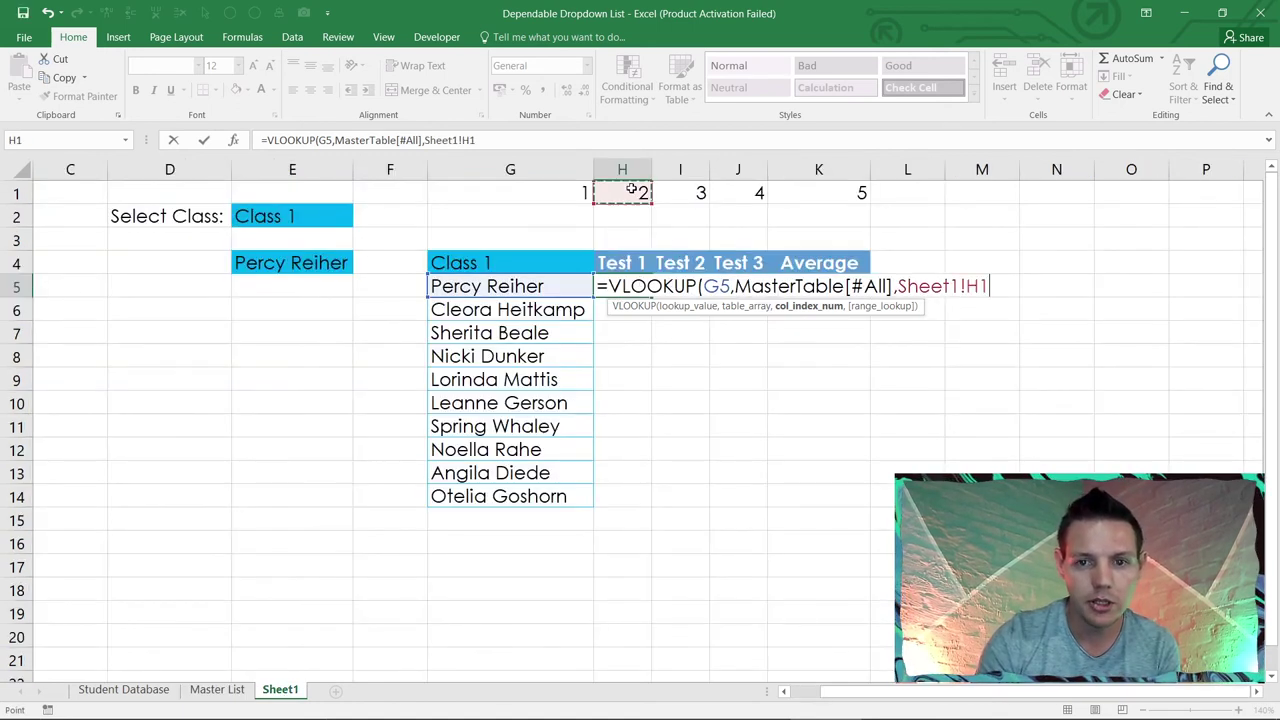
pyautogui.press('BackSpace')
pyautogui.press('BackSpace')
pyautogui.press('BackSpace')
pyautogui.press('BackSpace')
pyautogui.press('BackSpace')
pyautogui.press('BackSpace')
pyautogui.press('BackSpace')
pyautogui.press('BackSpace')
pyautogui.press('BackSpace')
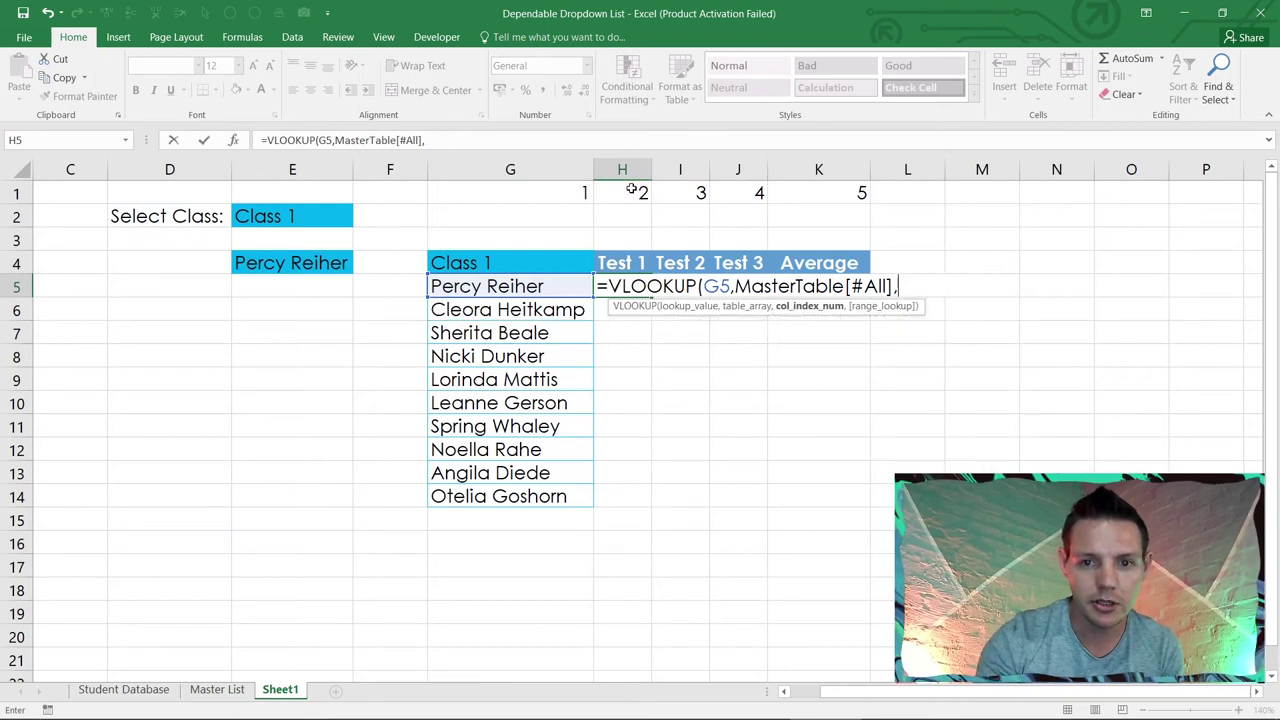
# Step: Complete the H5 VLOOKUP with Sheet1!H1 as the column index and FALSE for an exact match
pyautogui.click(632, 191)
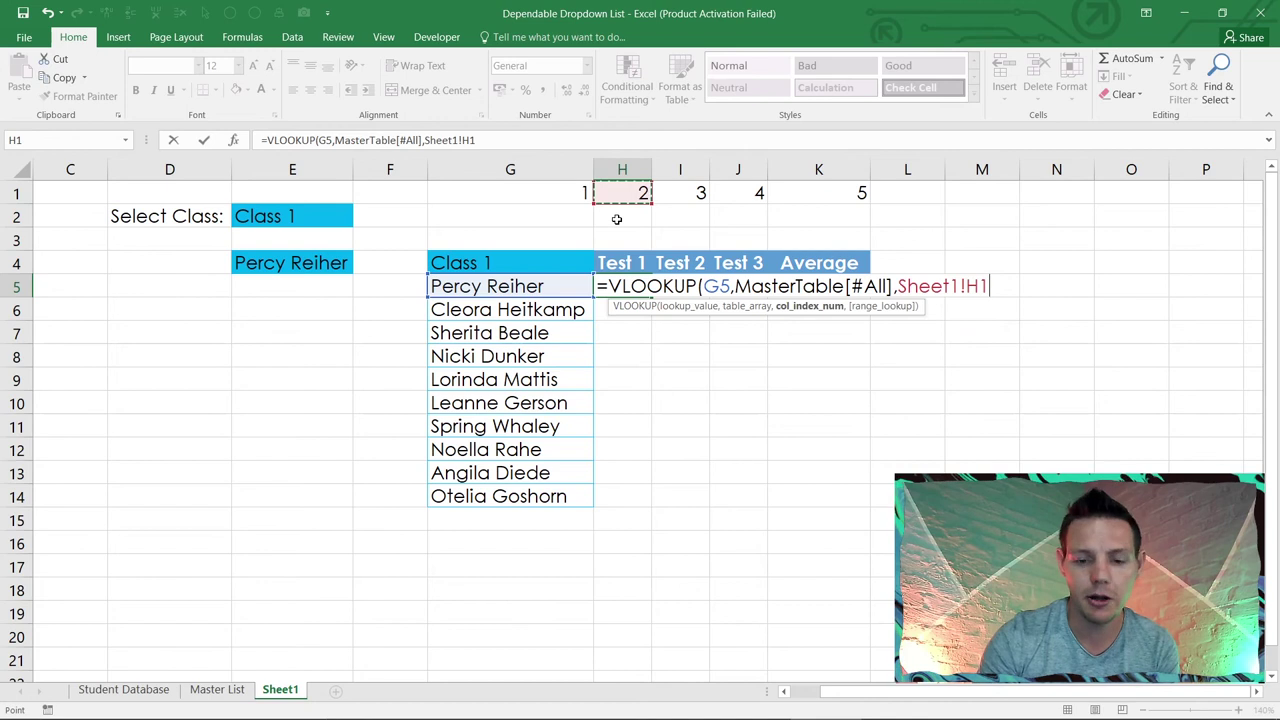
pyautogui.write(',')
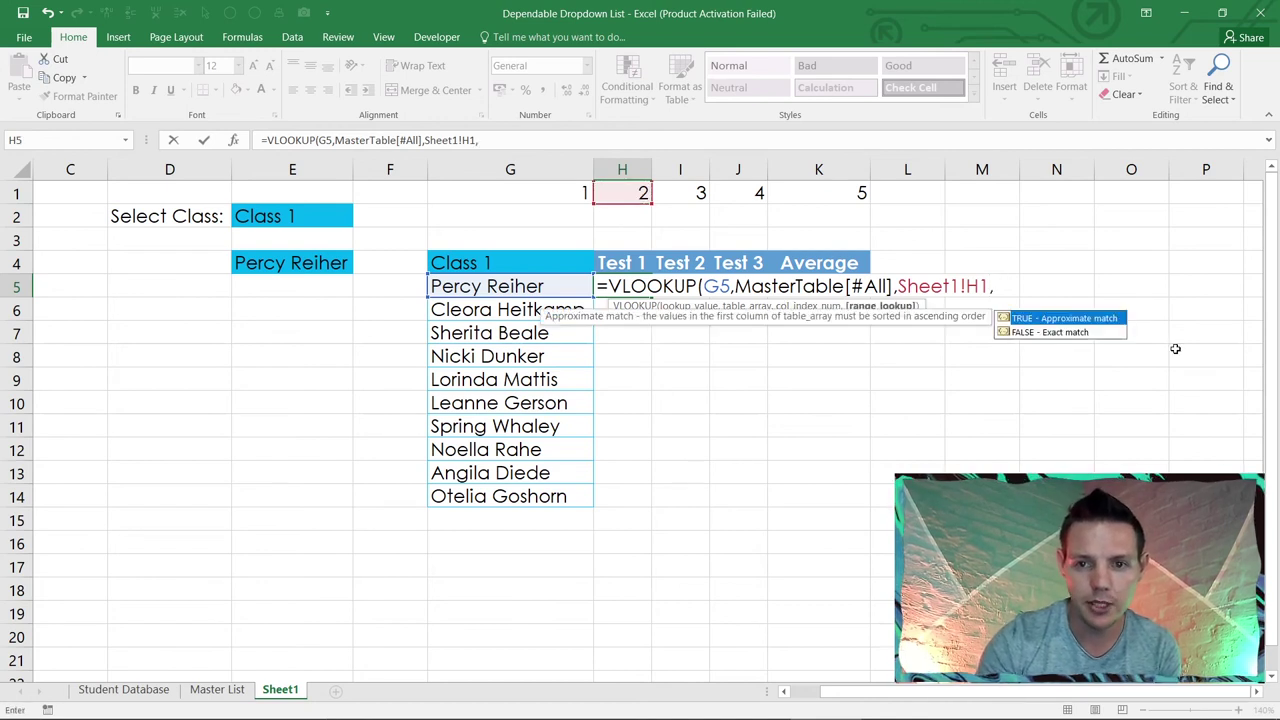
pyautogui.doubleClick(1058, 333)
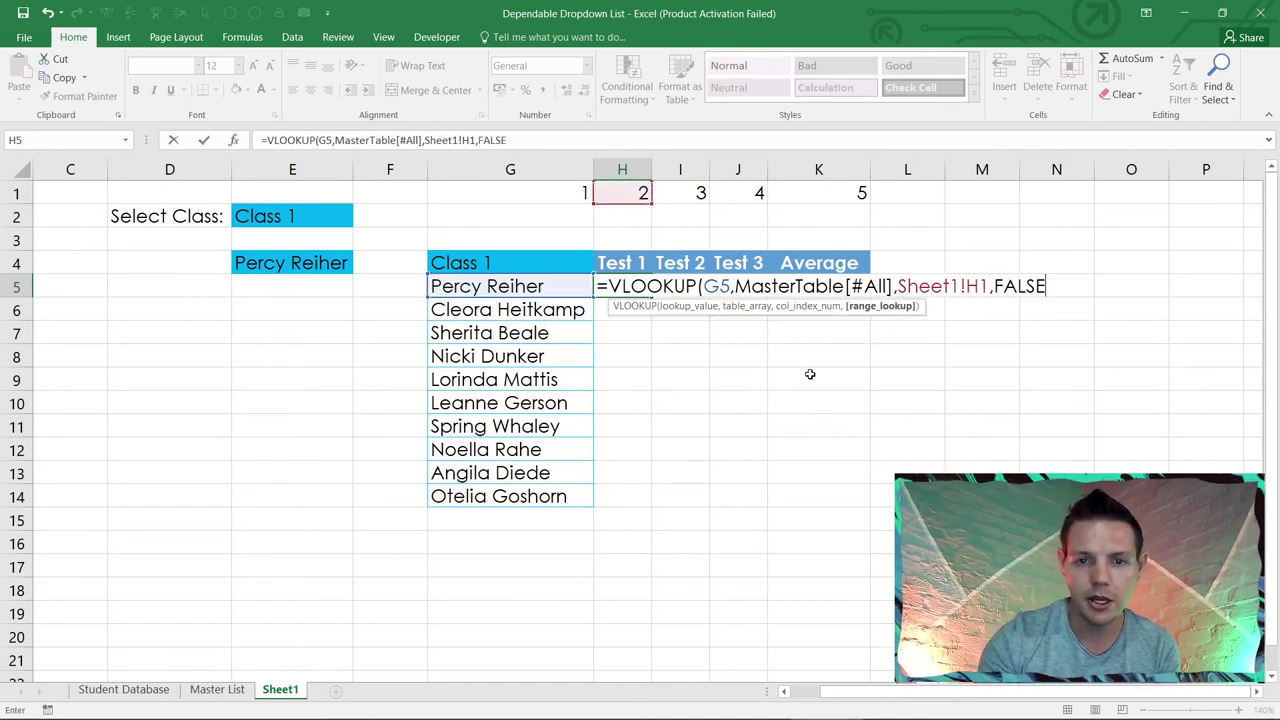
pyautogui.press('Return')
# Step: Compare the H5 lookup result with the first student's Test 1 score in B2 on Master List
pyautogui.click(636, 286)
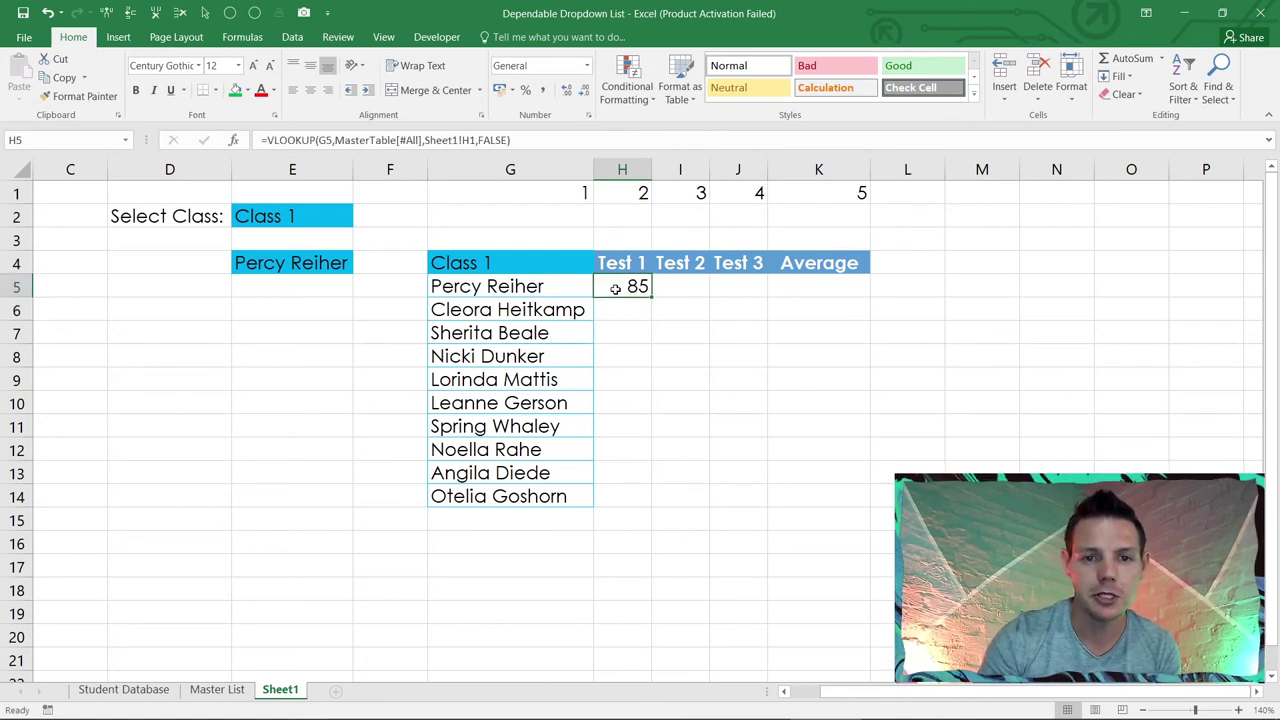
pyautogui.click(216, 690)
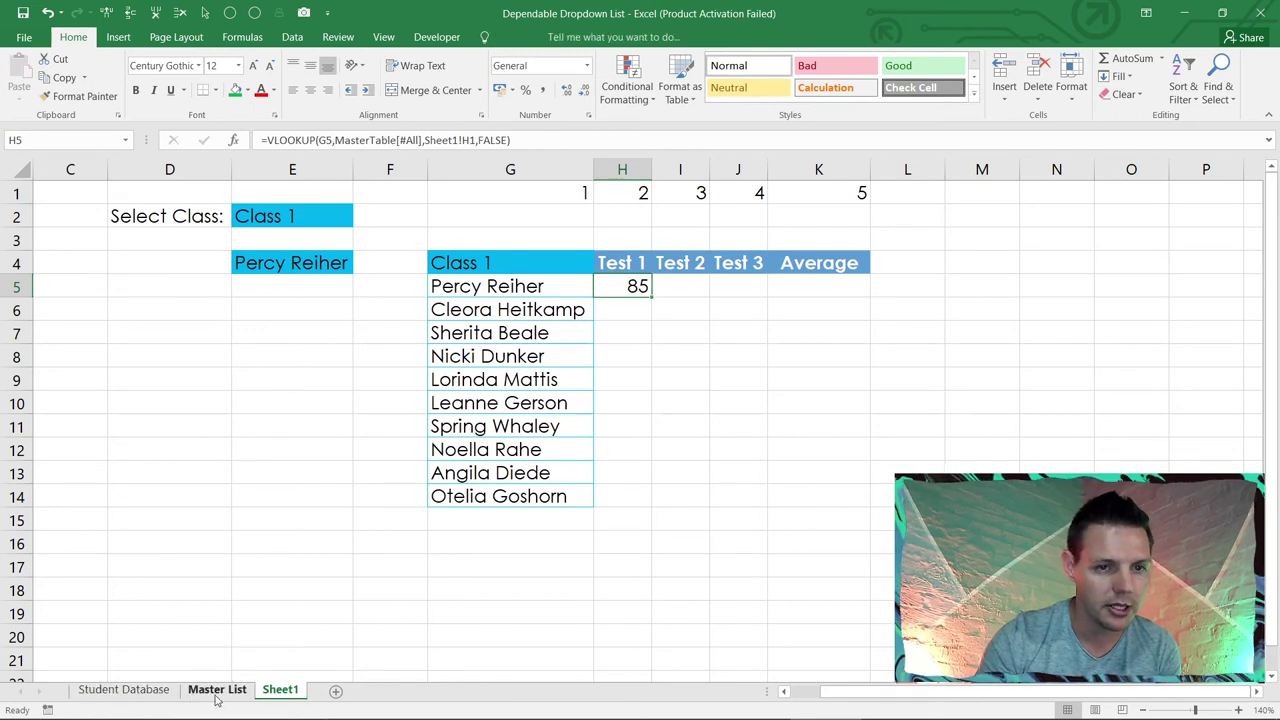
pyautogui.click(229, 211)
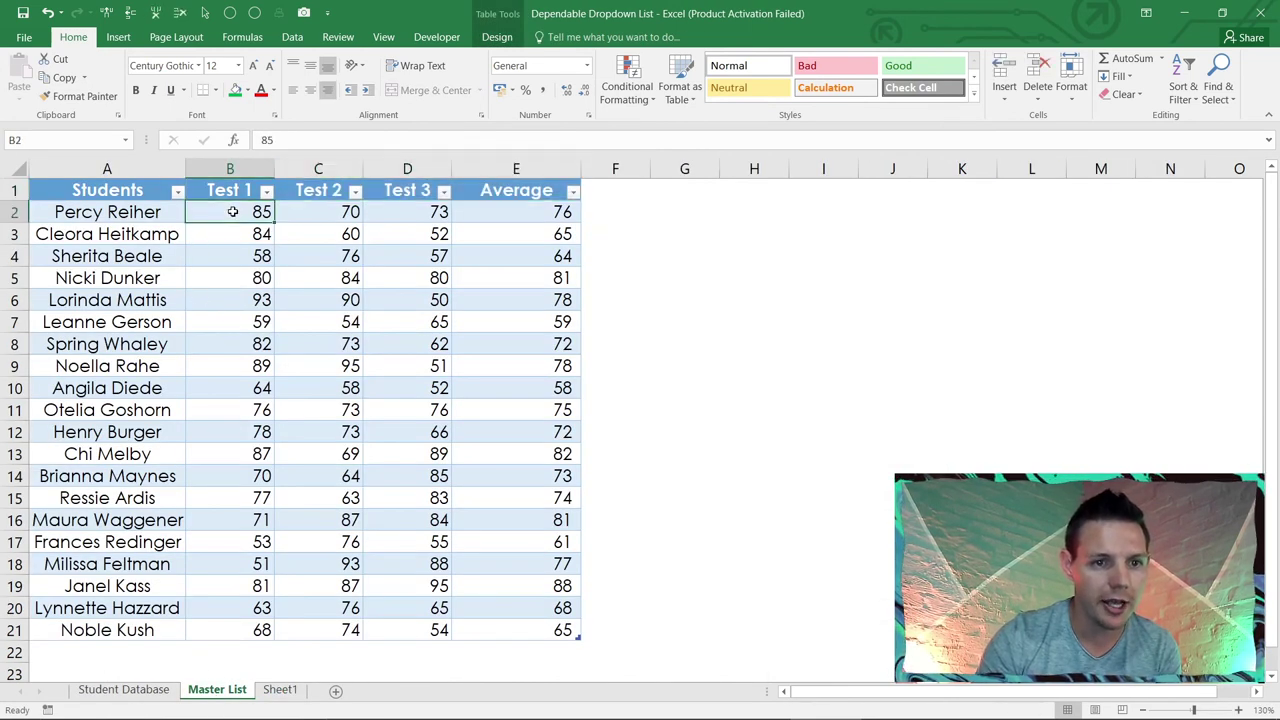
# Step: Return to Sheet1 and examine the arguments of the VLOOKUP formula in H5
pyautogui.click(276, 690)
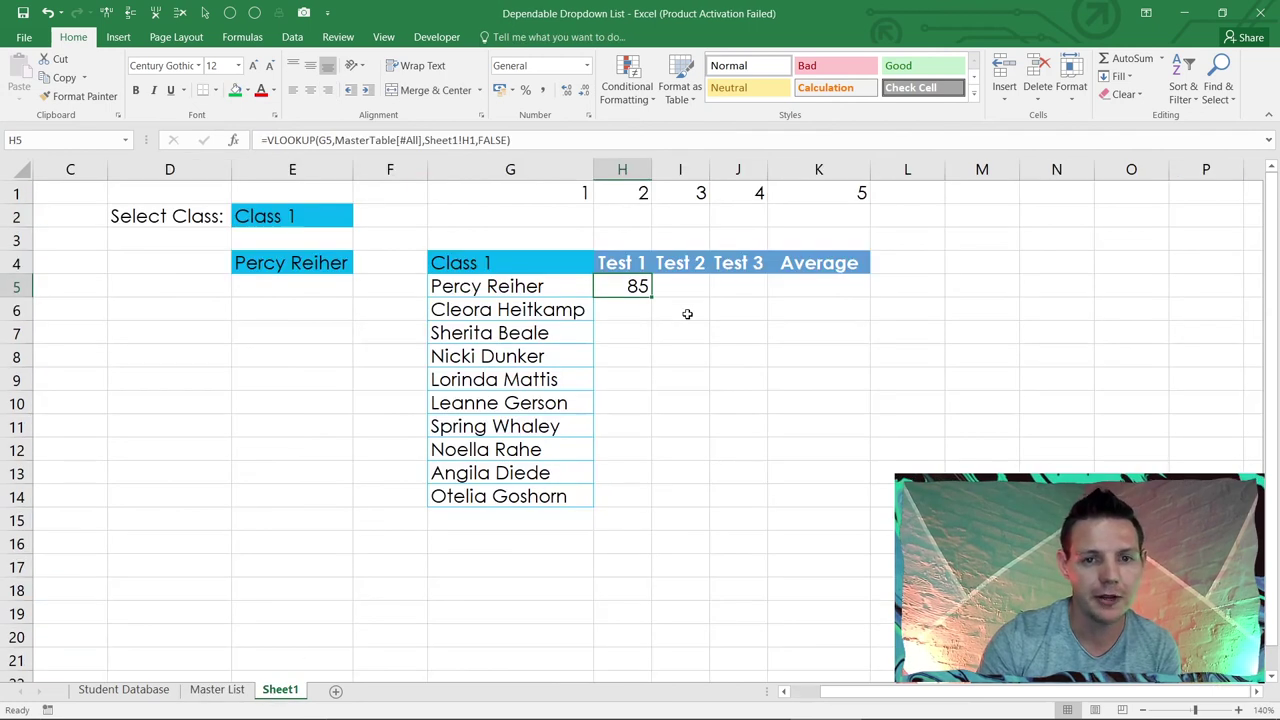
pyautogui.doubleClick(616, 285)
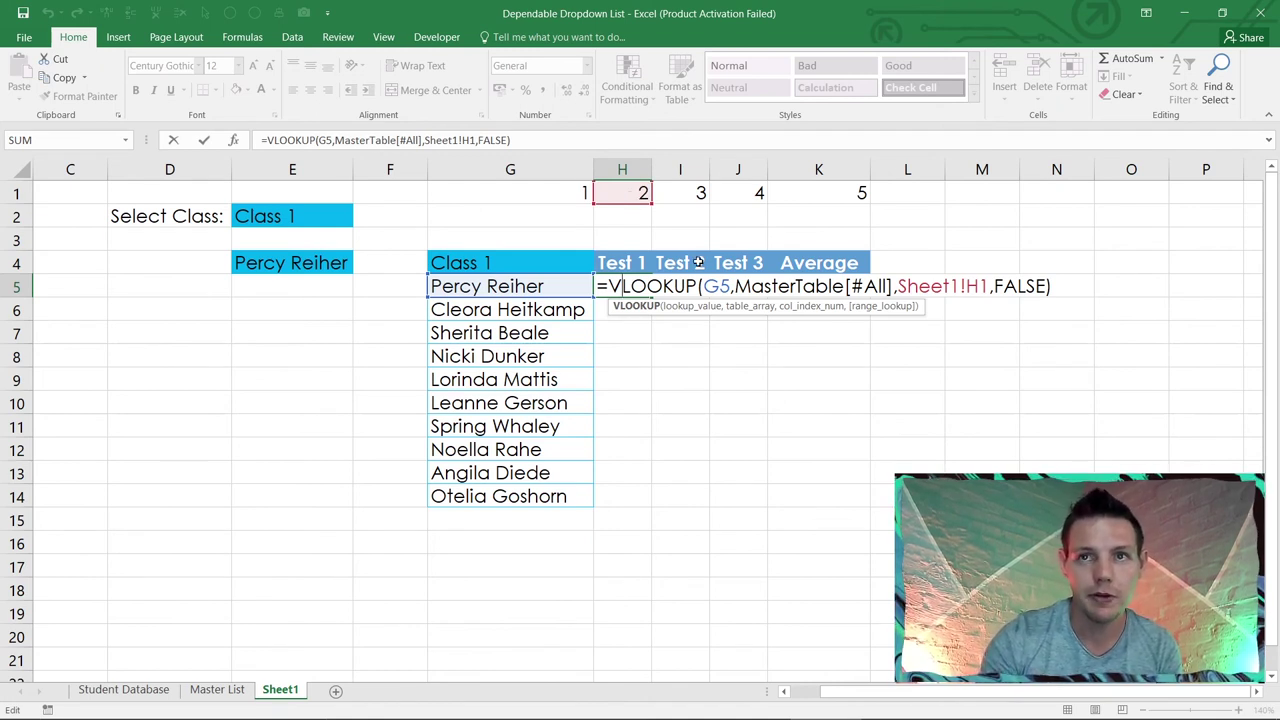
pyautogui.press('Return')
pyautogui.click(643, 285)
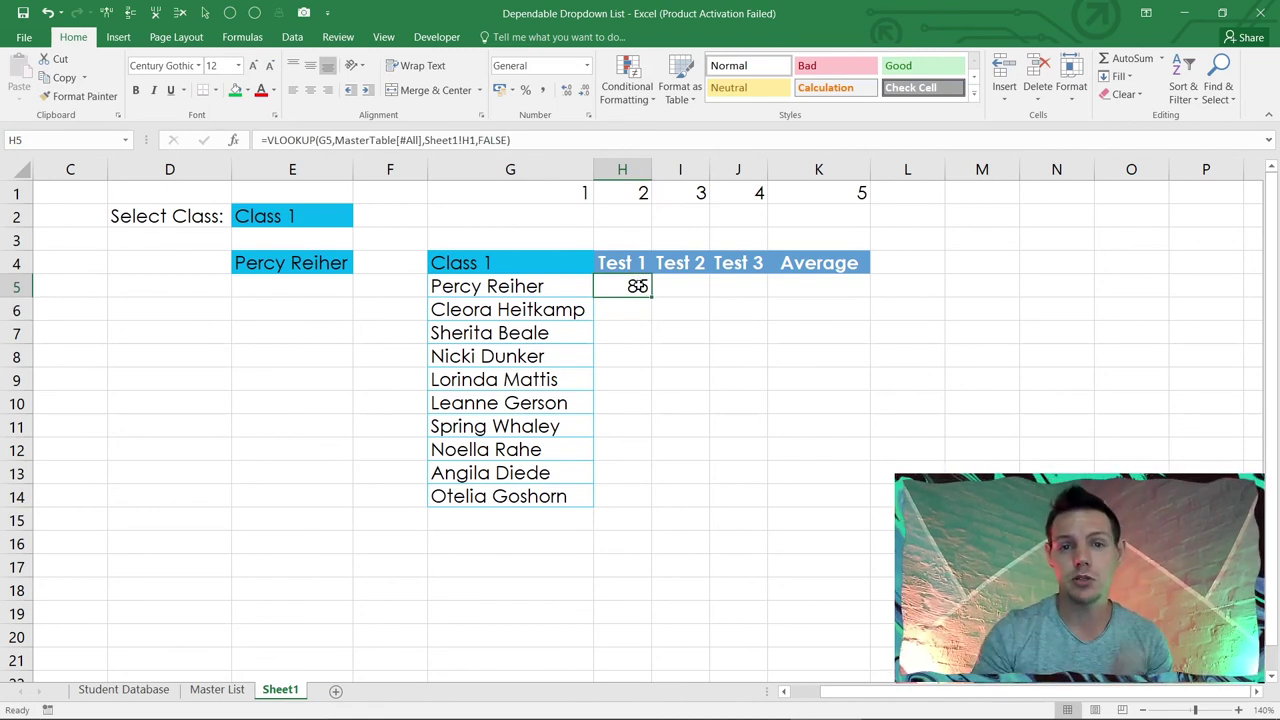
pyautogui.click(268, 140)
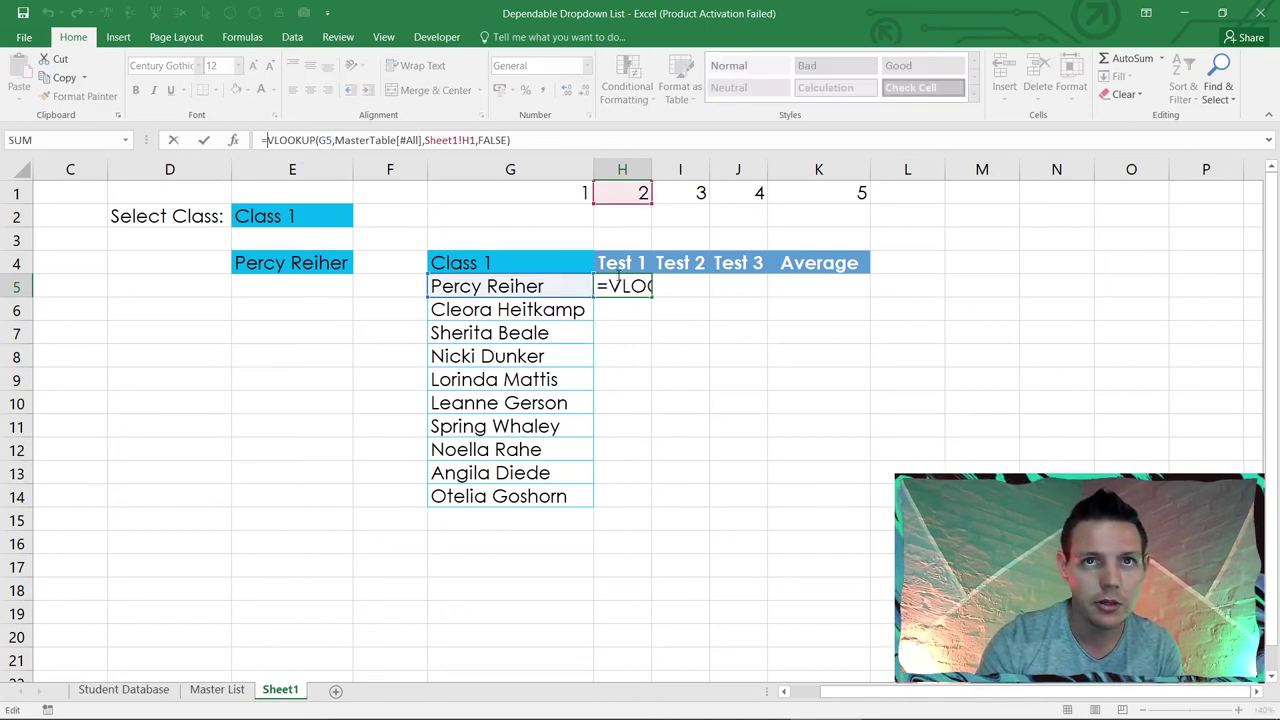
pyautogui.press('Return')
# Step: Wrap the H5 VLOOKUP in IFERROR with an empty string "" as the value if error
pyautogui.doubleClick(612, 283)
pyautogui.click(607, 285)
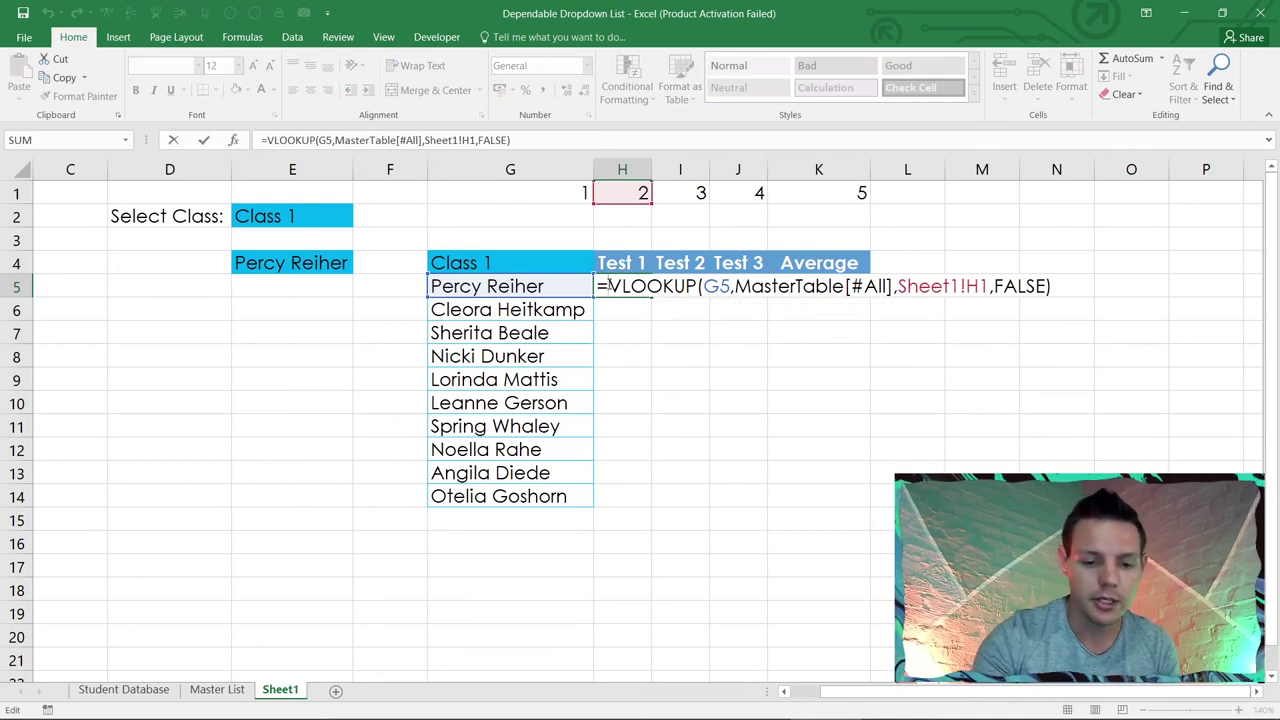
pyautogui.write('IFERROR')
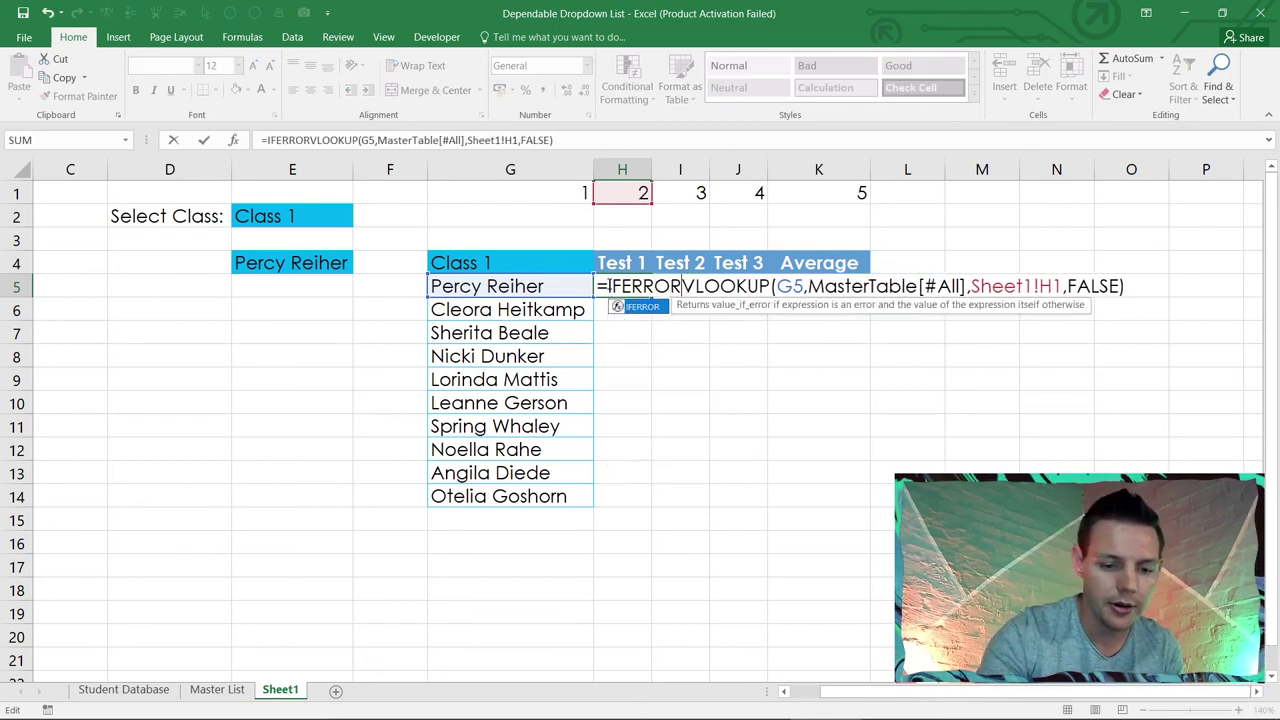
pyautogui.write('(')
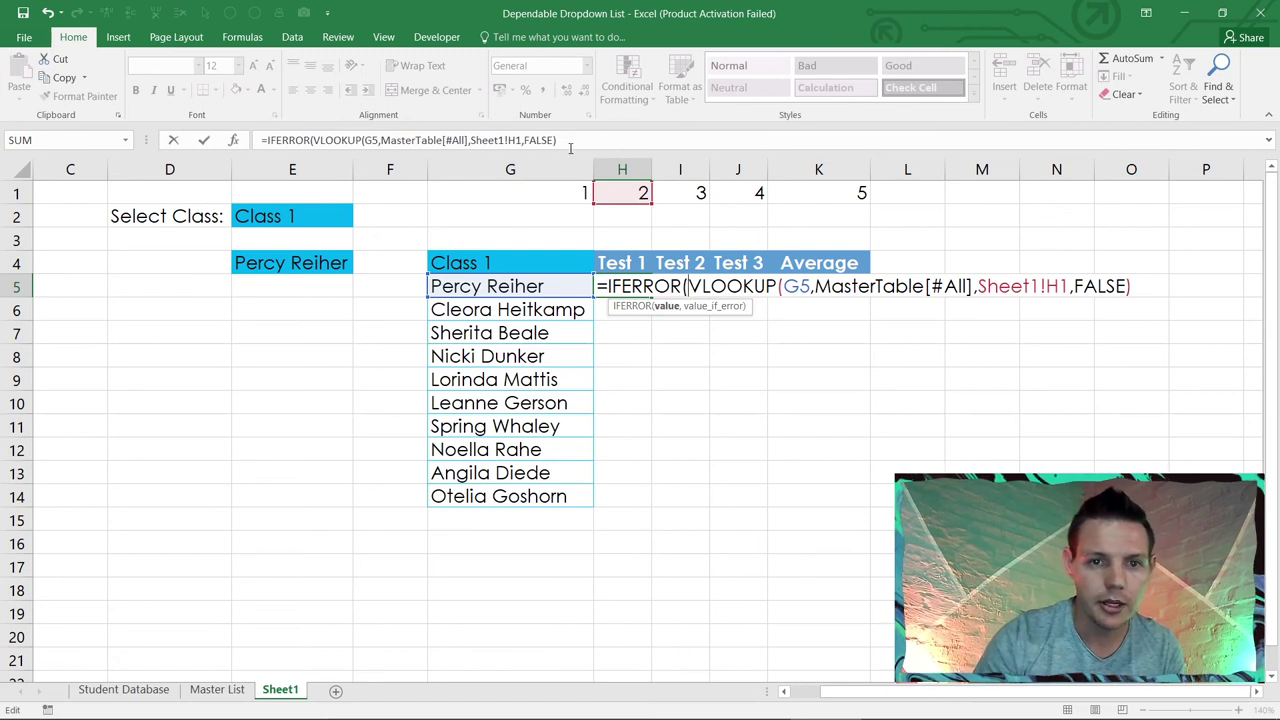
pyautogui.click(569, 147)
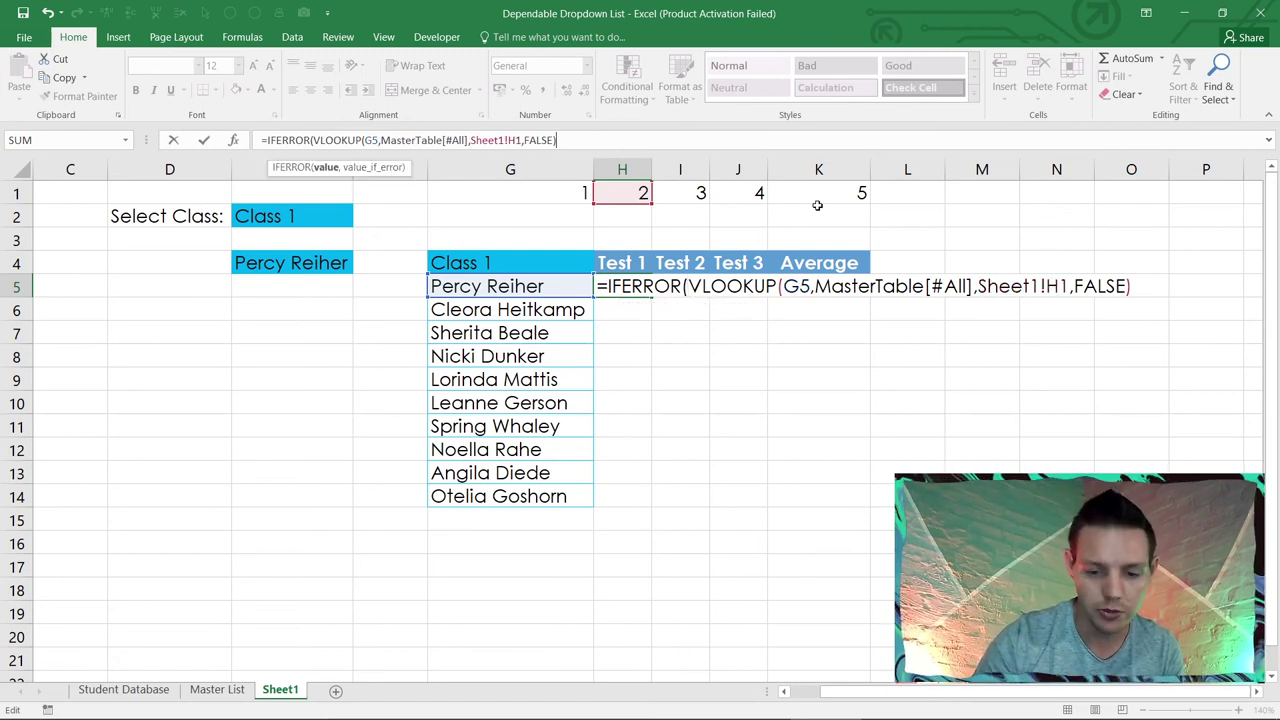
pyautogui.write(',')
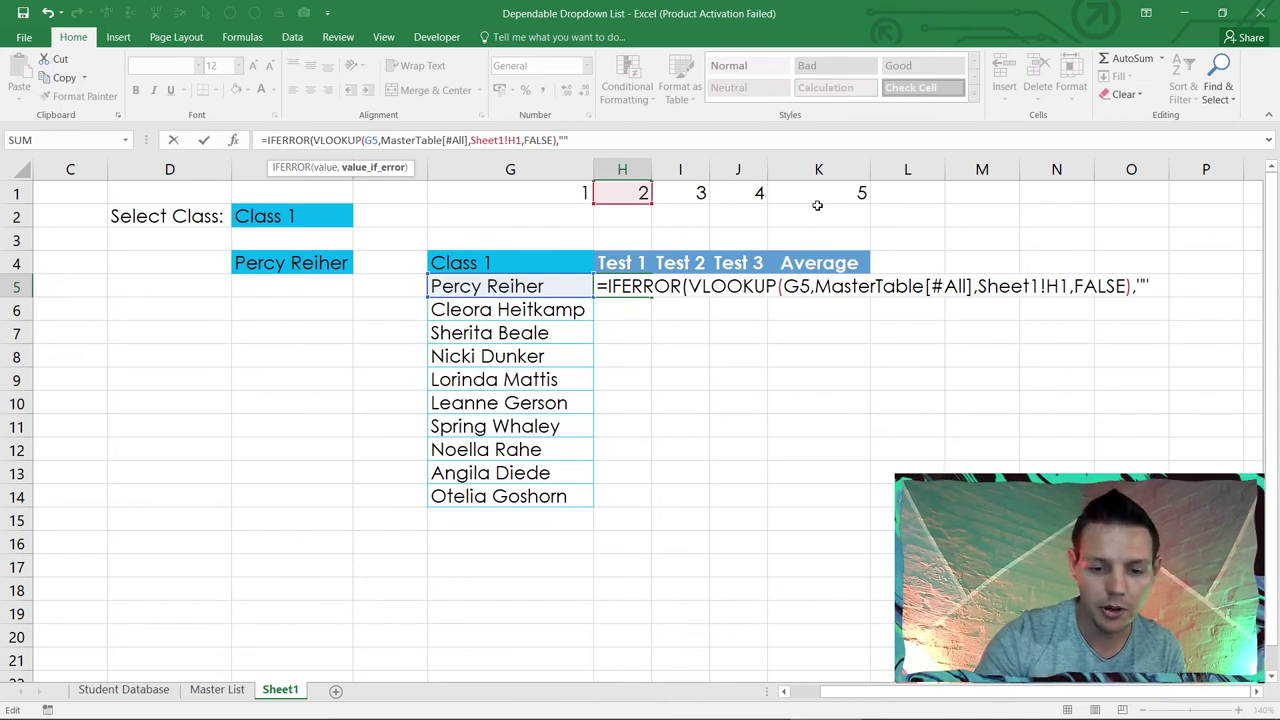
pyautogui.write('"")')
pyautogui.press('Return')
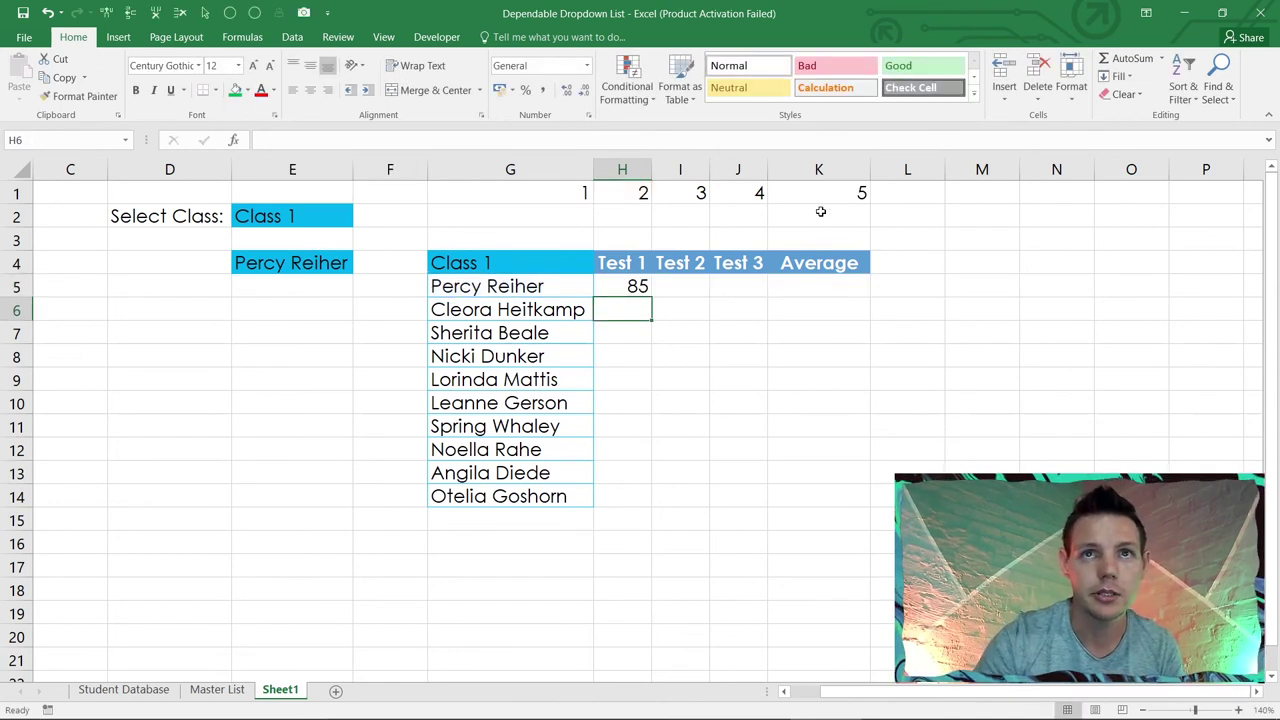
# Step: Fill the H5 formula across to I5 and point the lookup value in I5 back to G5
pyautogui.click(634, 289)
pyautogui.moveTo(650, 290); pyautogui.dragTo(690, 304)
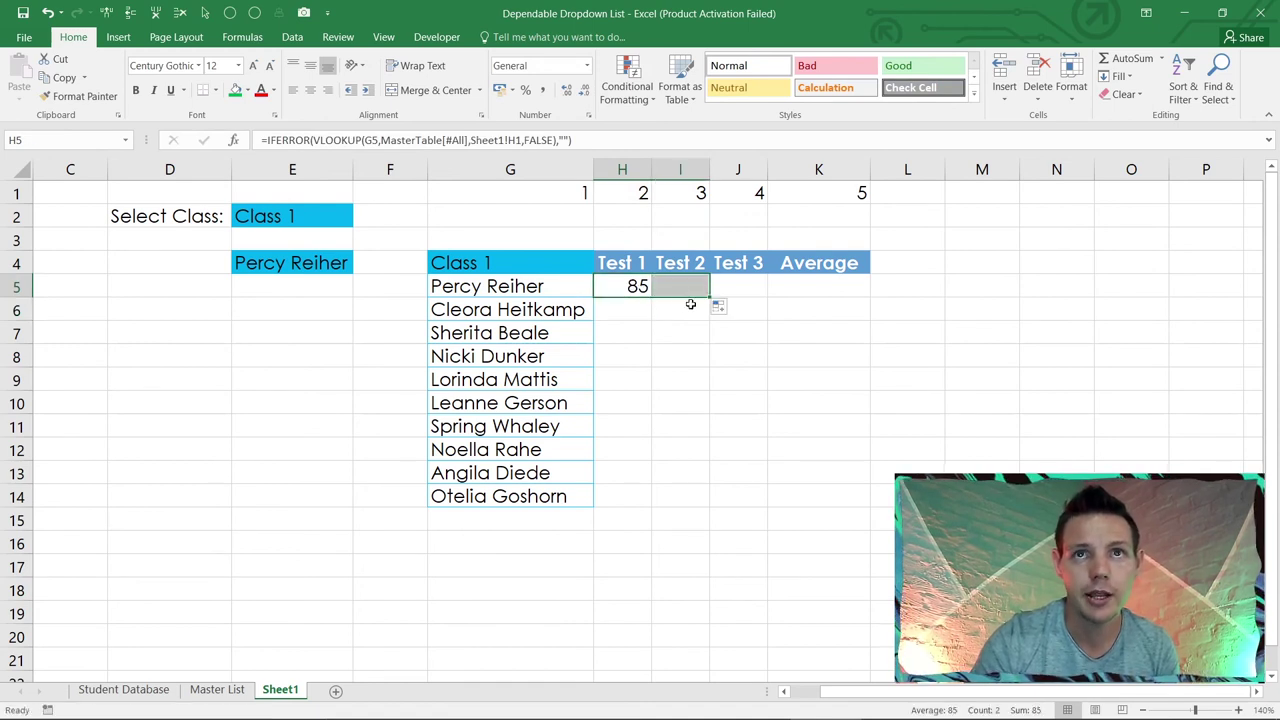
pyautogui.doubleClick(672, 287)
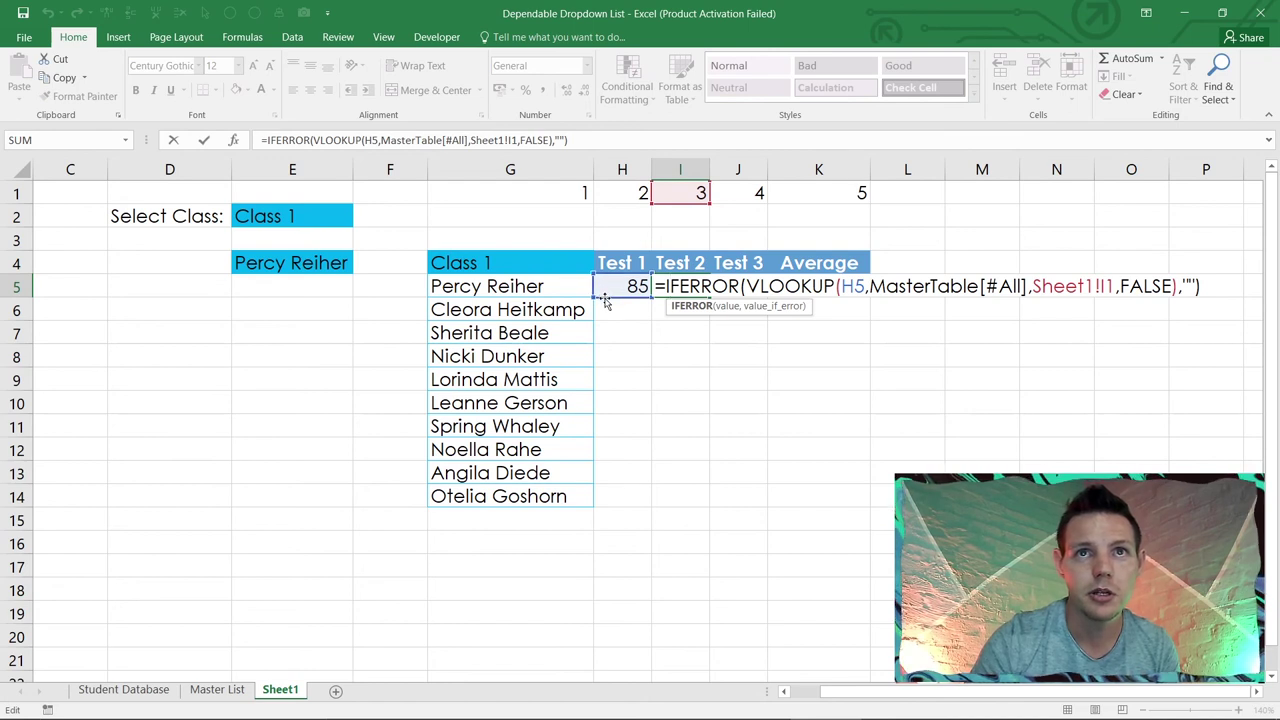
pyautogui.moveTo(605, 300); pyautogui.dragTo(557, 291)
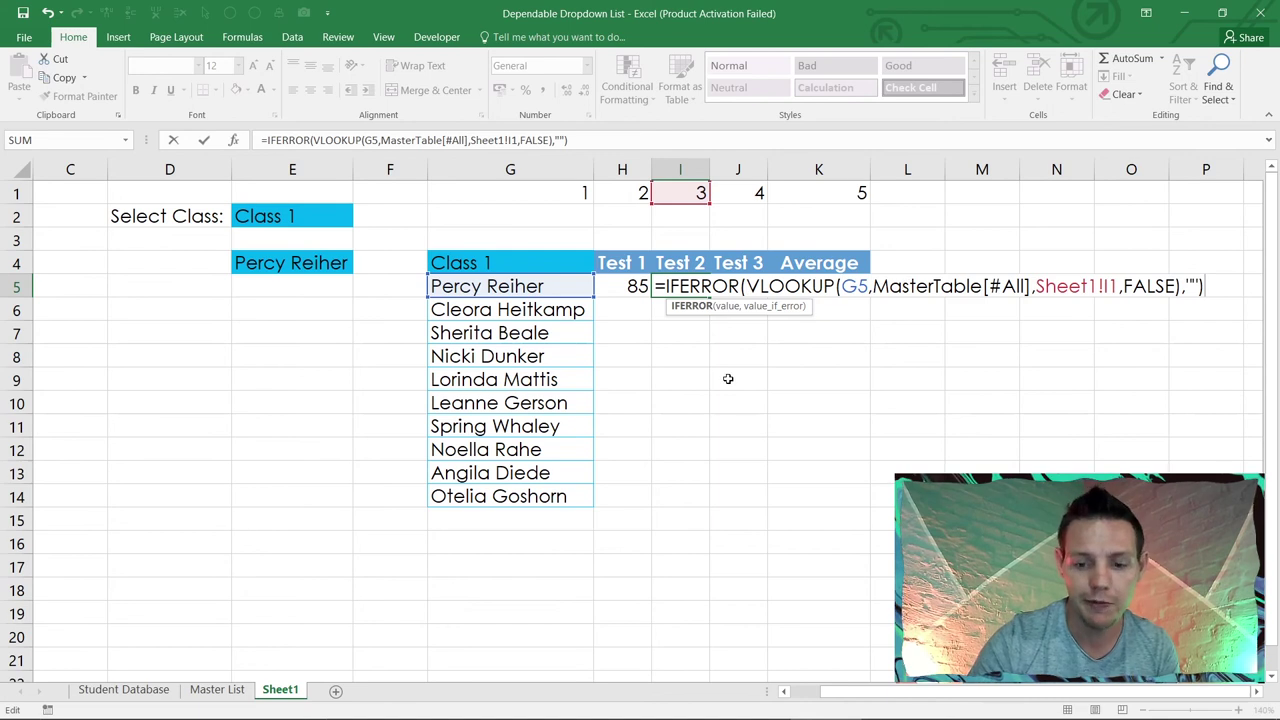
pyautogui.press('Return')
# Step: Fill the I5 formula across to J5 and change the lookup value in J5 to G5
pyautogui.click(688, 286)
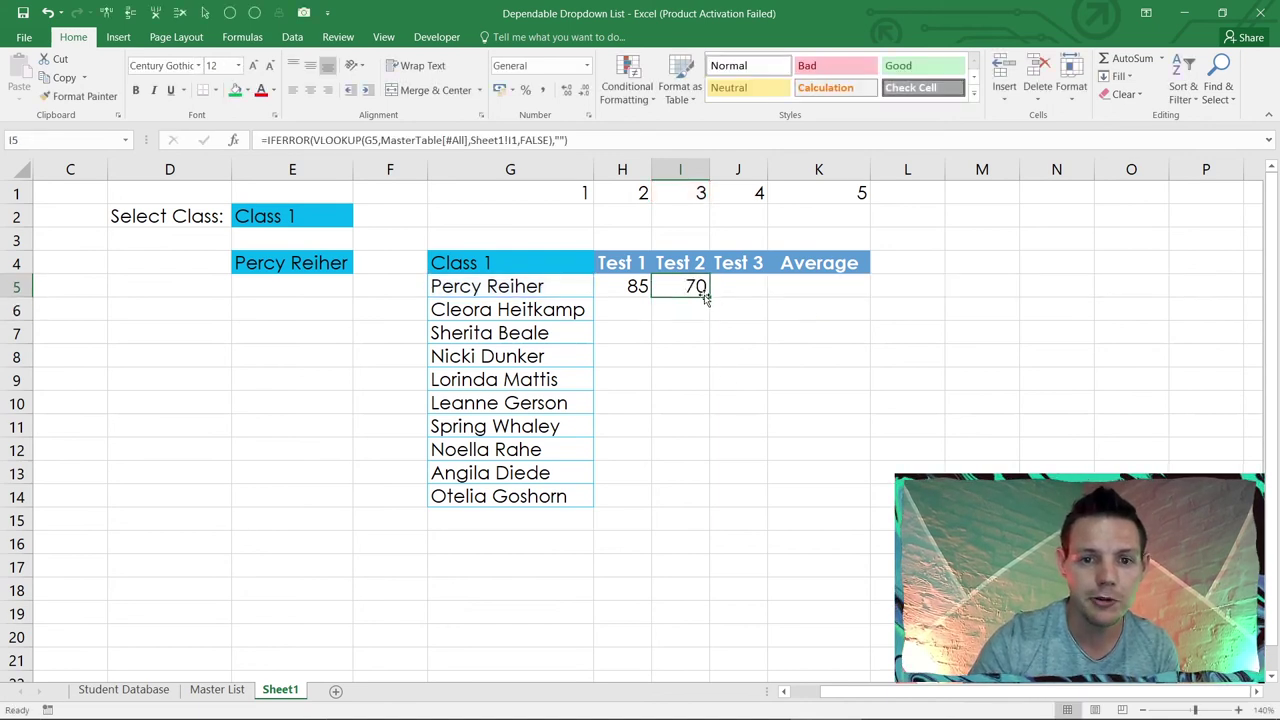
pyautogui.moveTo(710, 296); pyautogui.dragTo(766, 300)
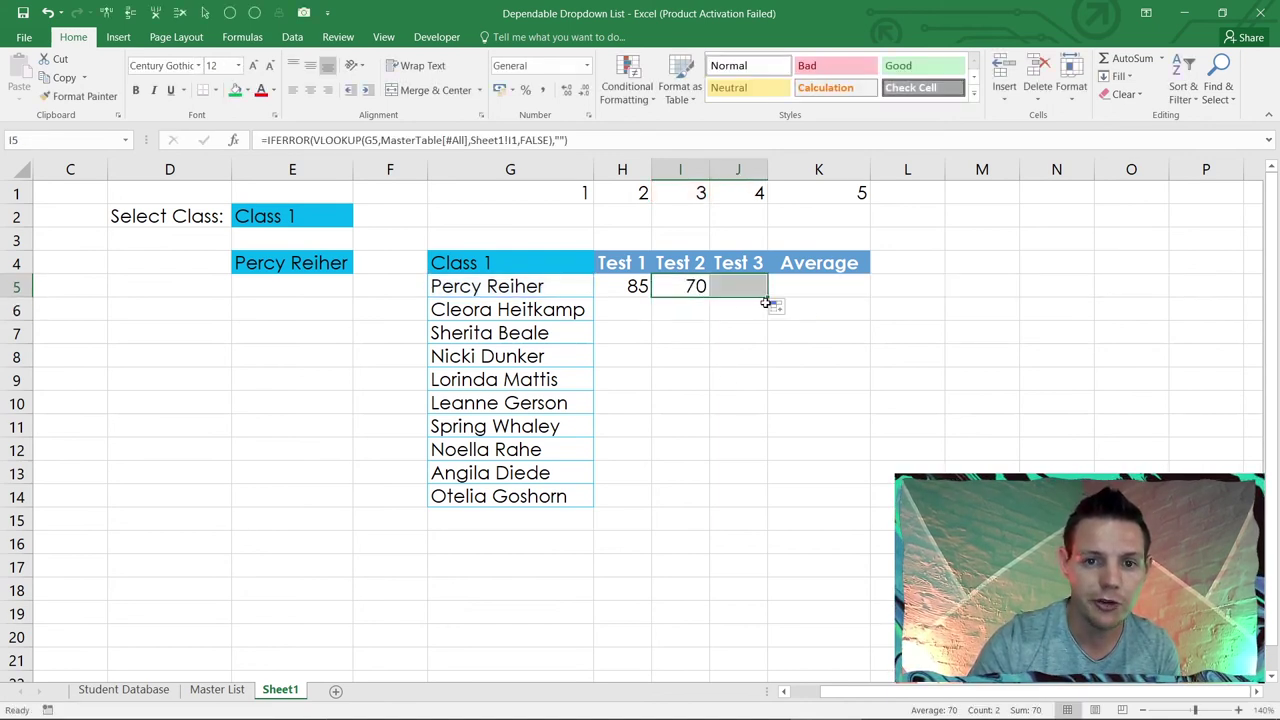
pyautogui.doubleClick(736, 284)
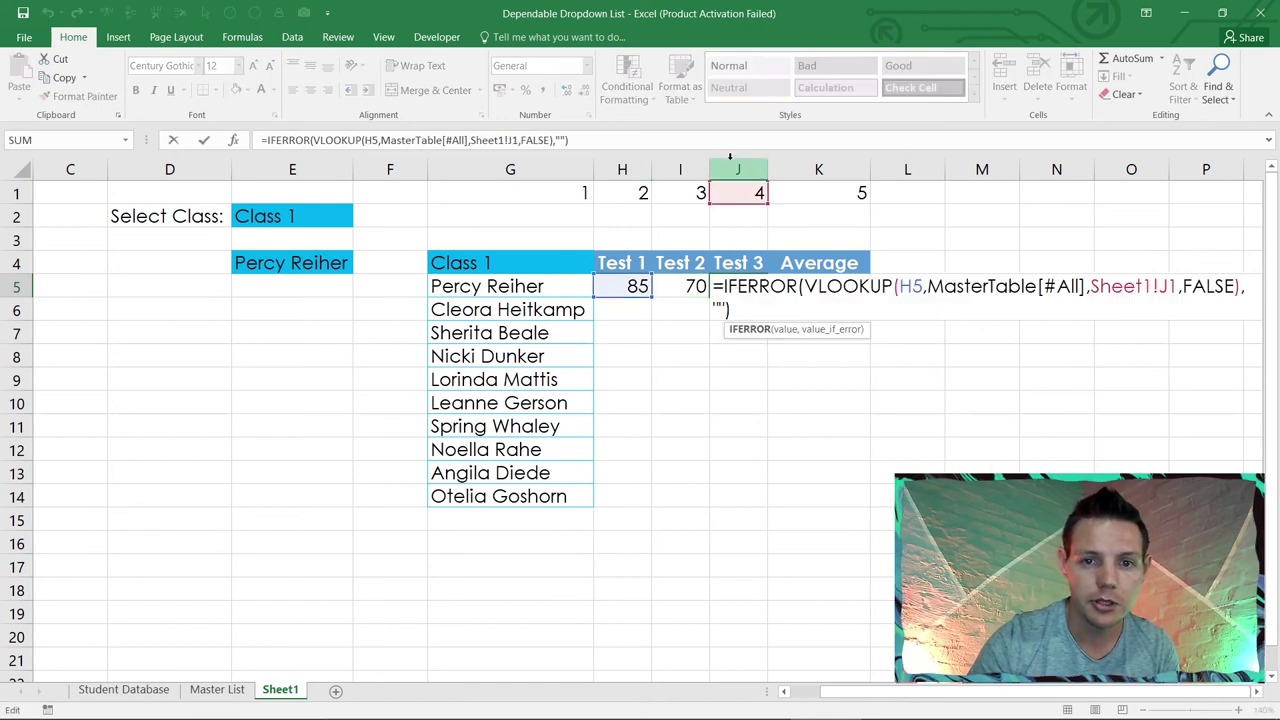
pyautogui.moveTo(623, 298); pyautogui.dragTo(582, 291)
pyautogui.press('Return')
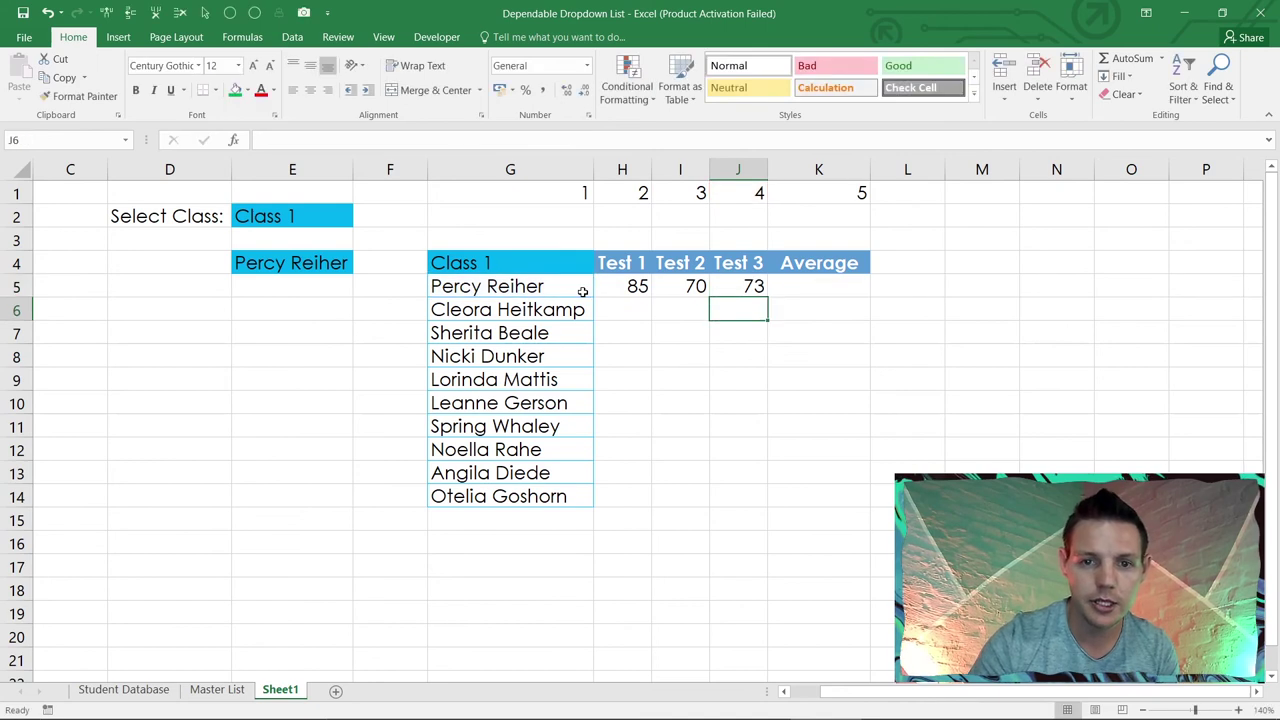
pyautogui.doubleClick(743, 287)
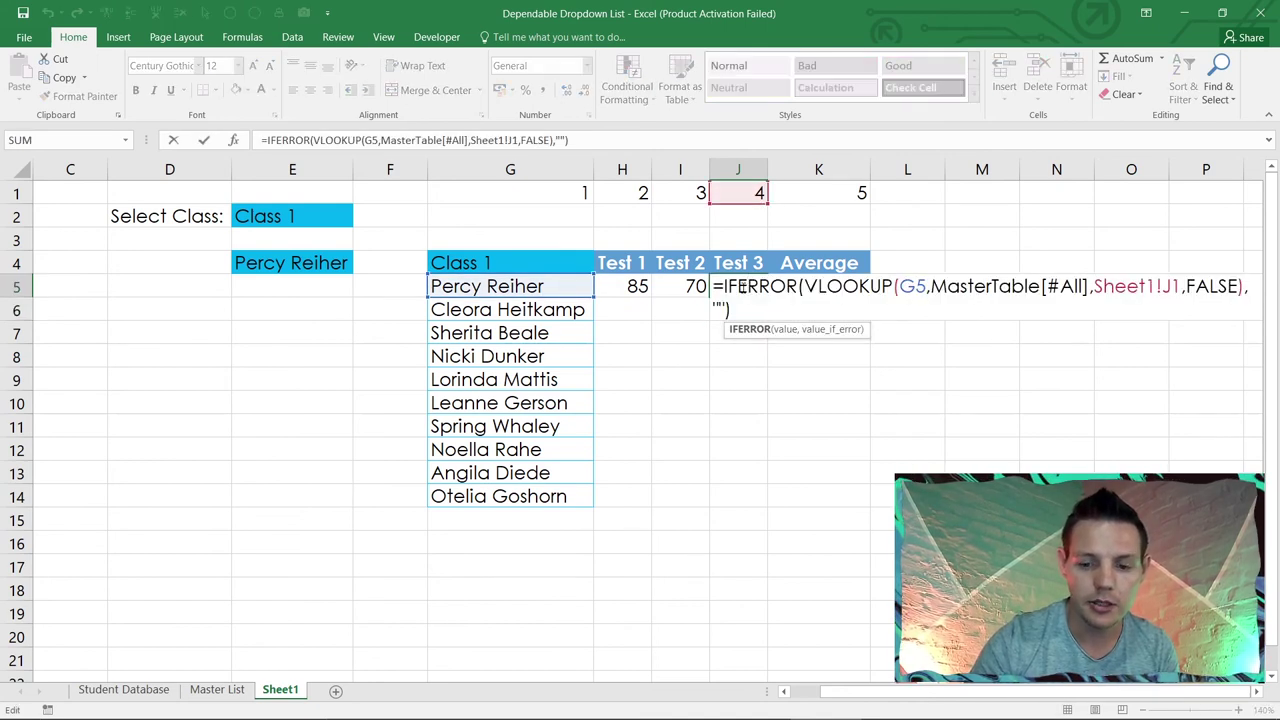
pyautogui.press('Return')
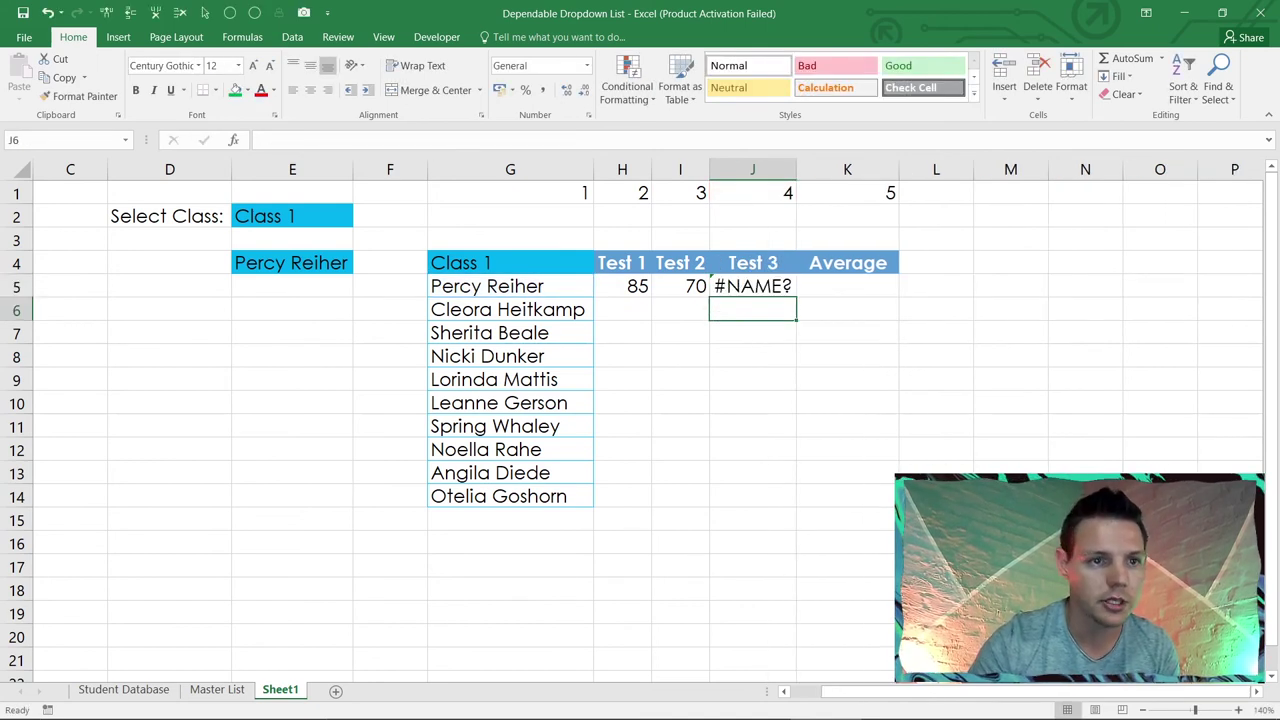
pyautogui.click(47, 12)
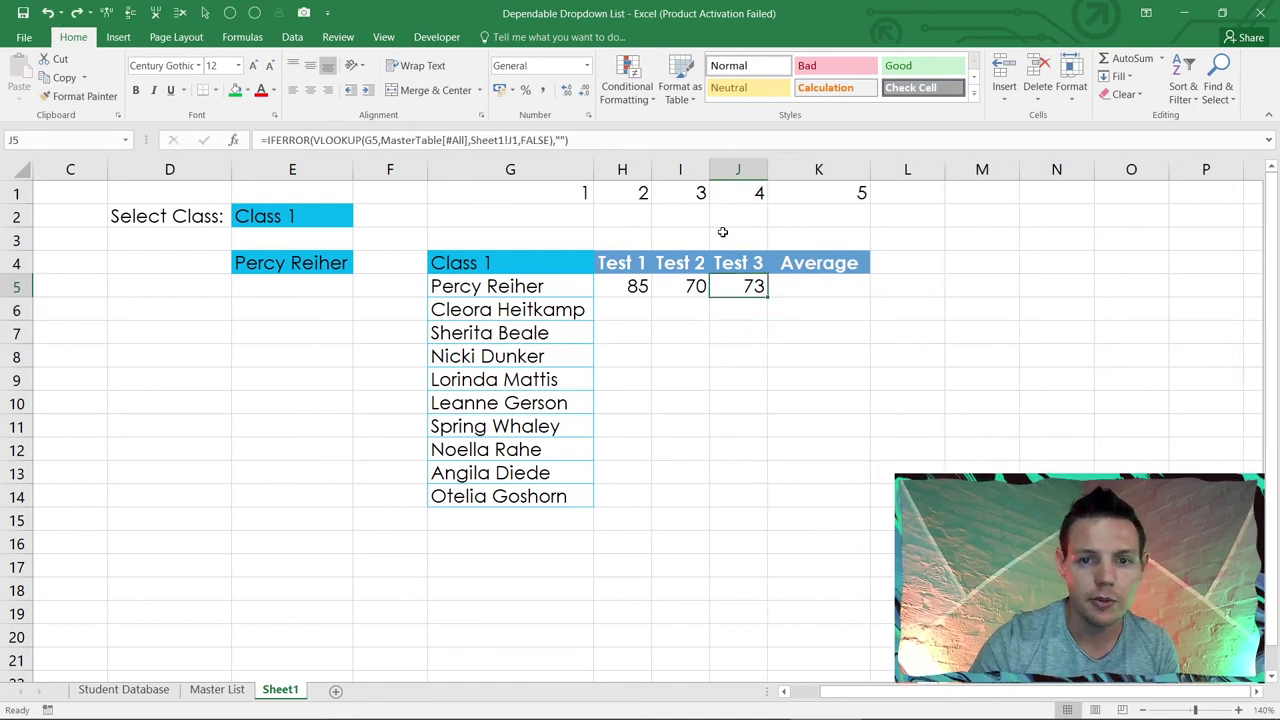
# Step: Extend the J5 formula to K5 under Average and set its lookup value to G5
pyautogui.moveTo(768, 298); pyautogui.dragTo(826, 303)
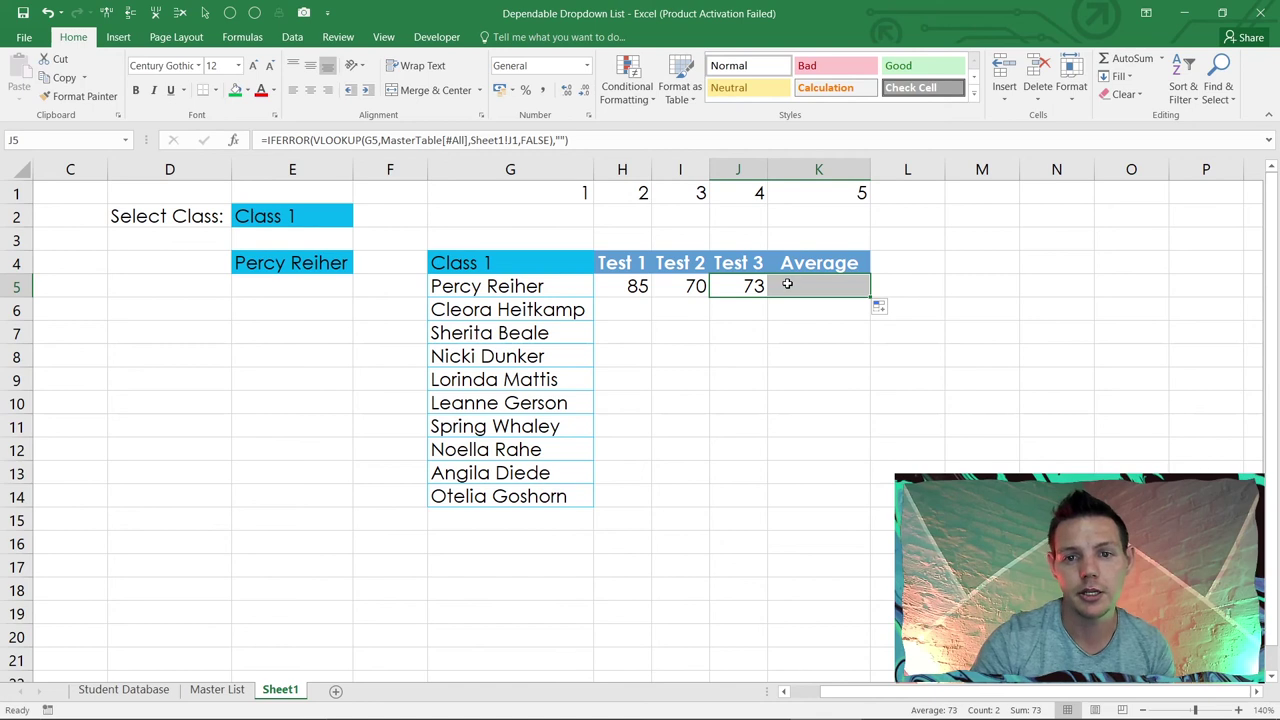
pyautogui.doubleClick(821, 286)
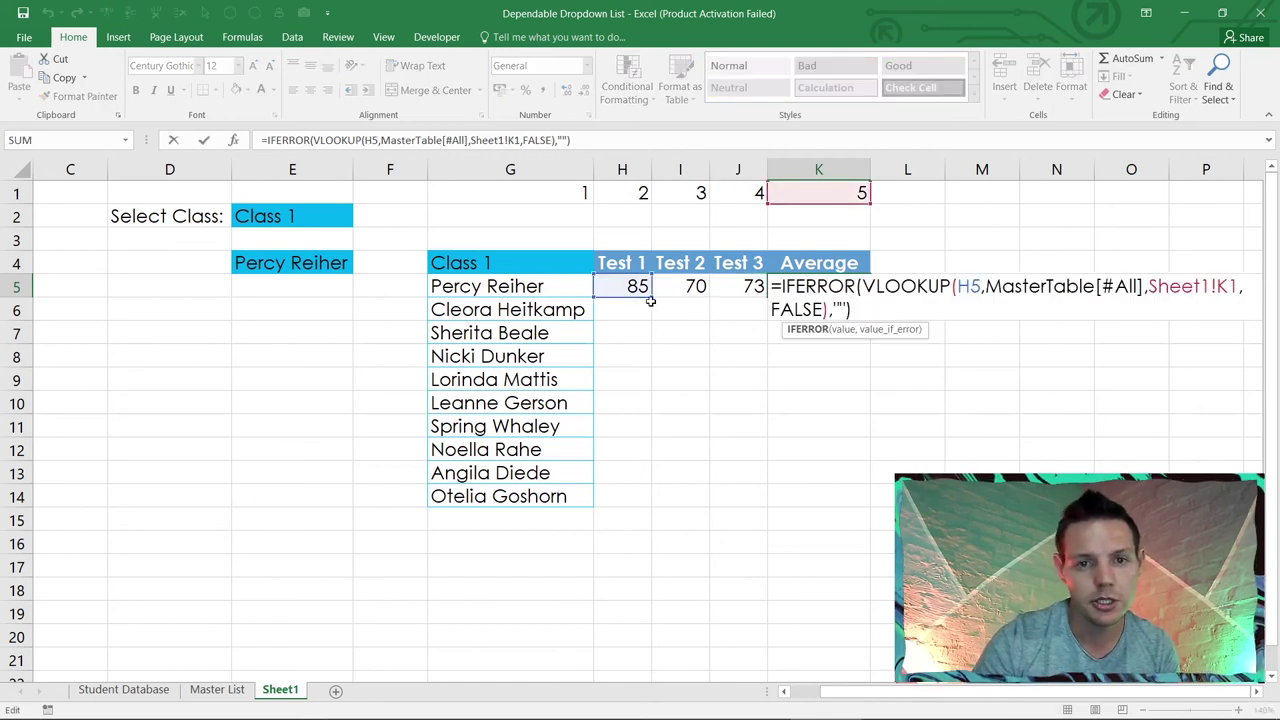
pyautogui.moveTo(647, 290); pyautogui.dragTo(582, 289)
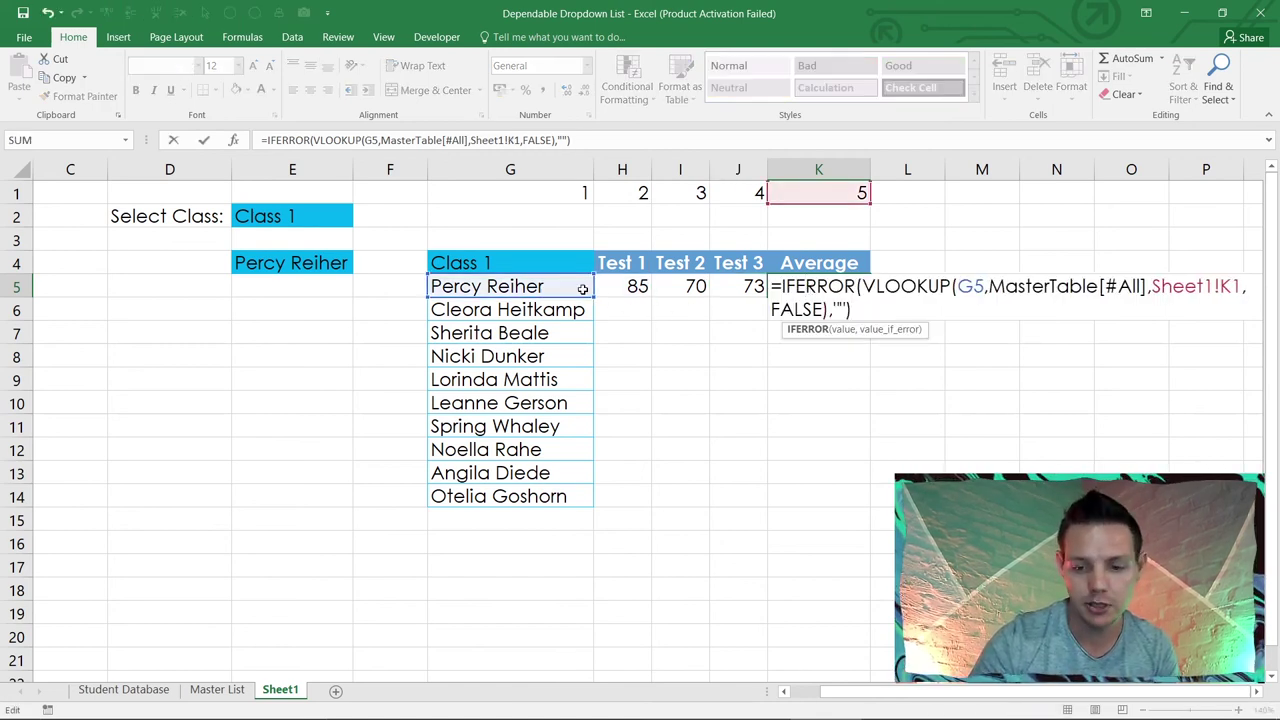
pyautogui.press('Return')
# Step: Make the column index reference in the H5 formula absolute, as Sheet1!$H$1
pyautogui.click(626, 286)
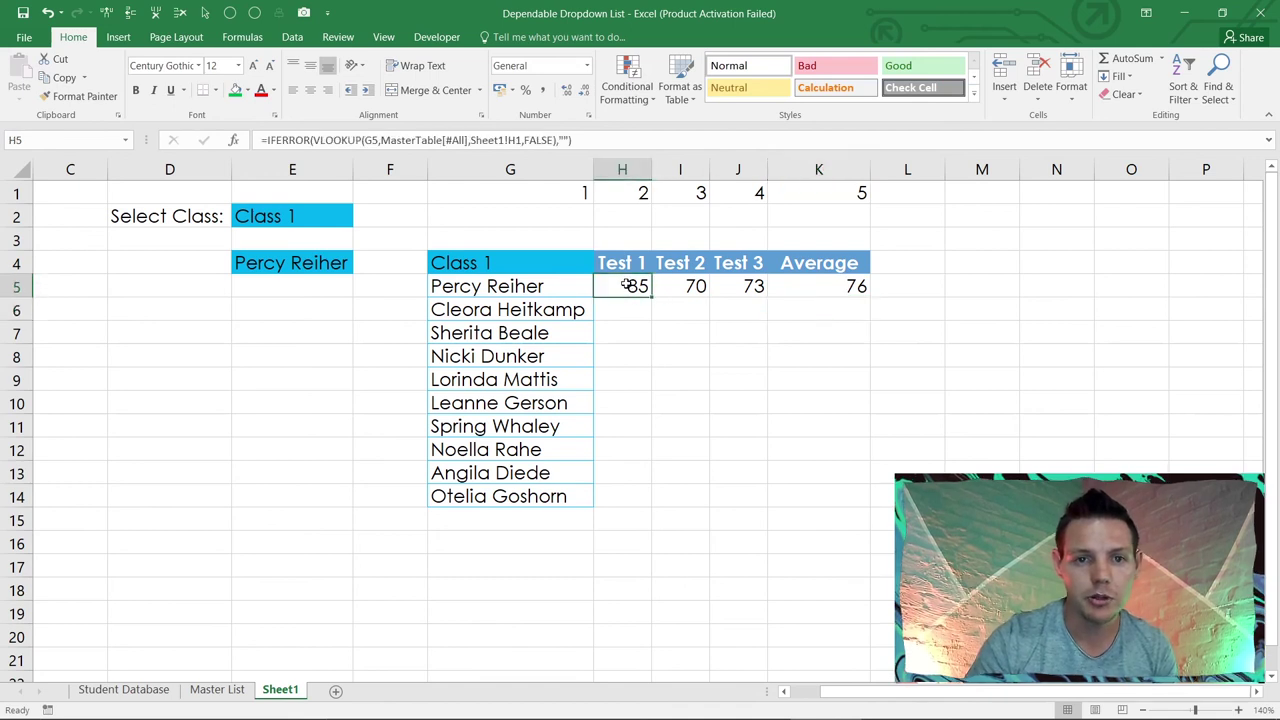
pyautogui.doubleClick(626, 286)
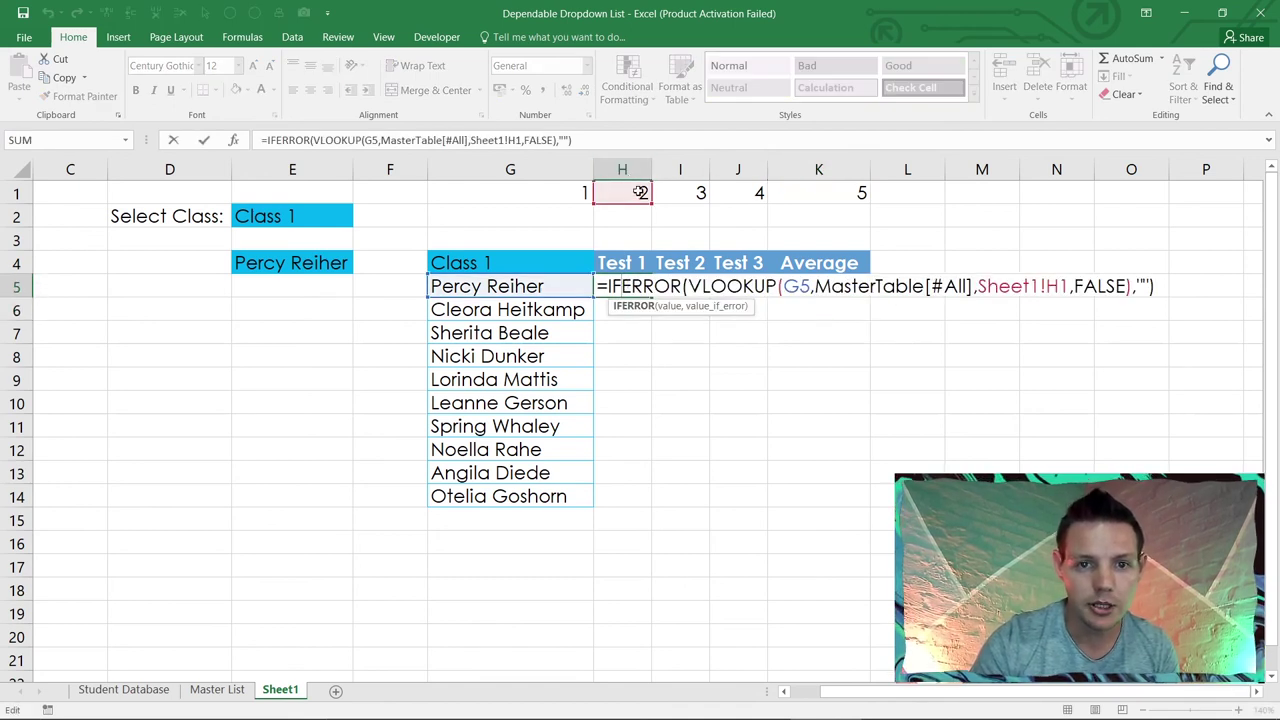
pyautogui.click(1048, 286)
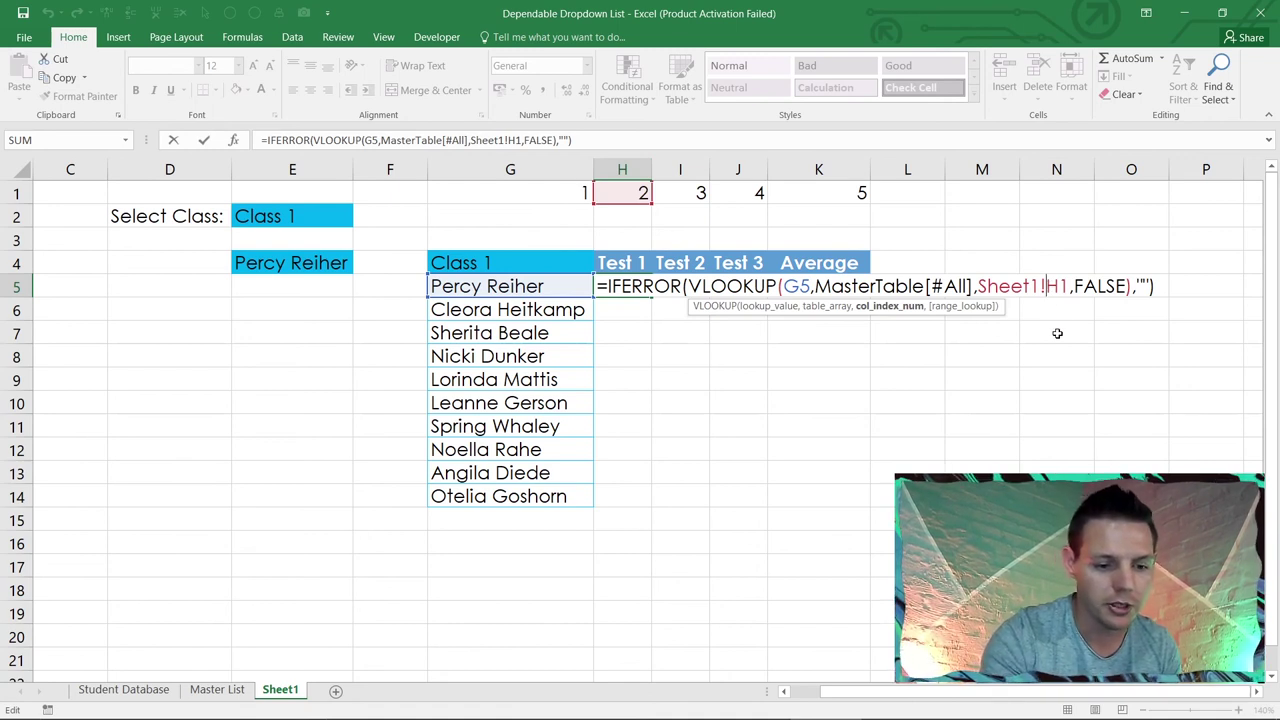
pyautogui.write('$')
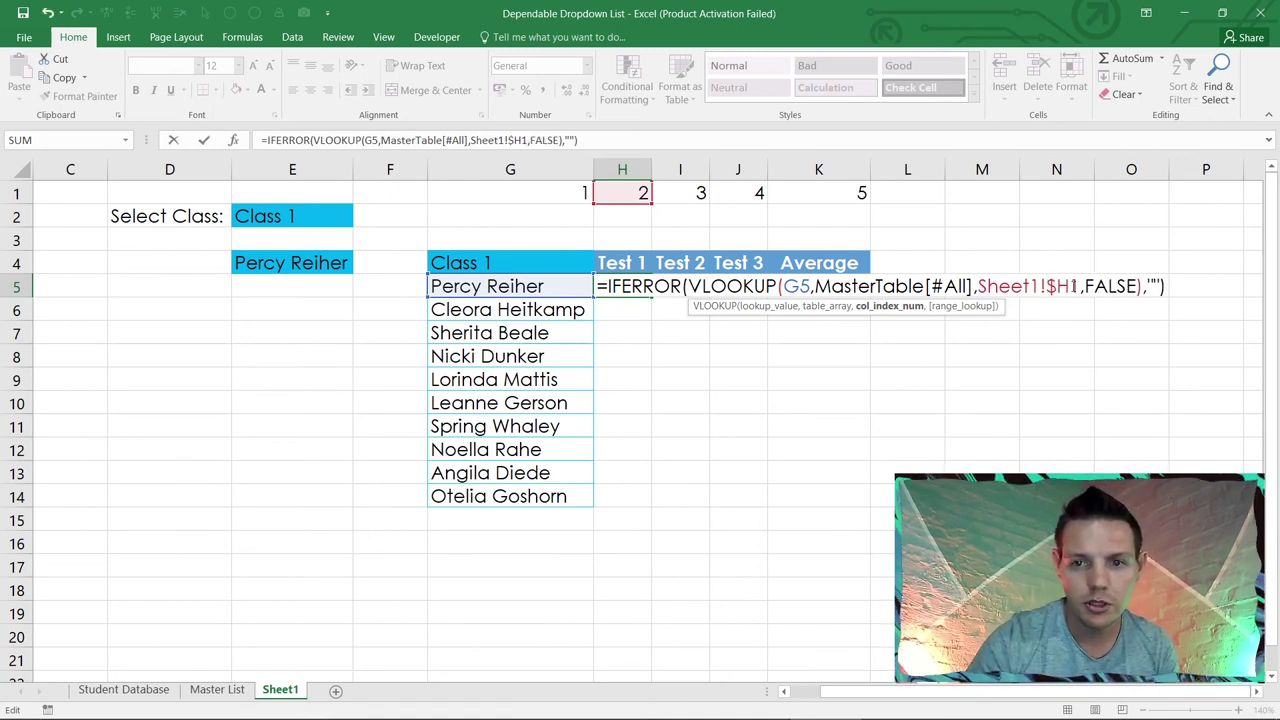
pyautogui.click(1068, 286)
pyautogui.write('$')
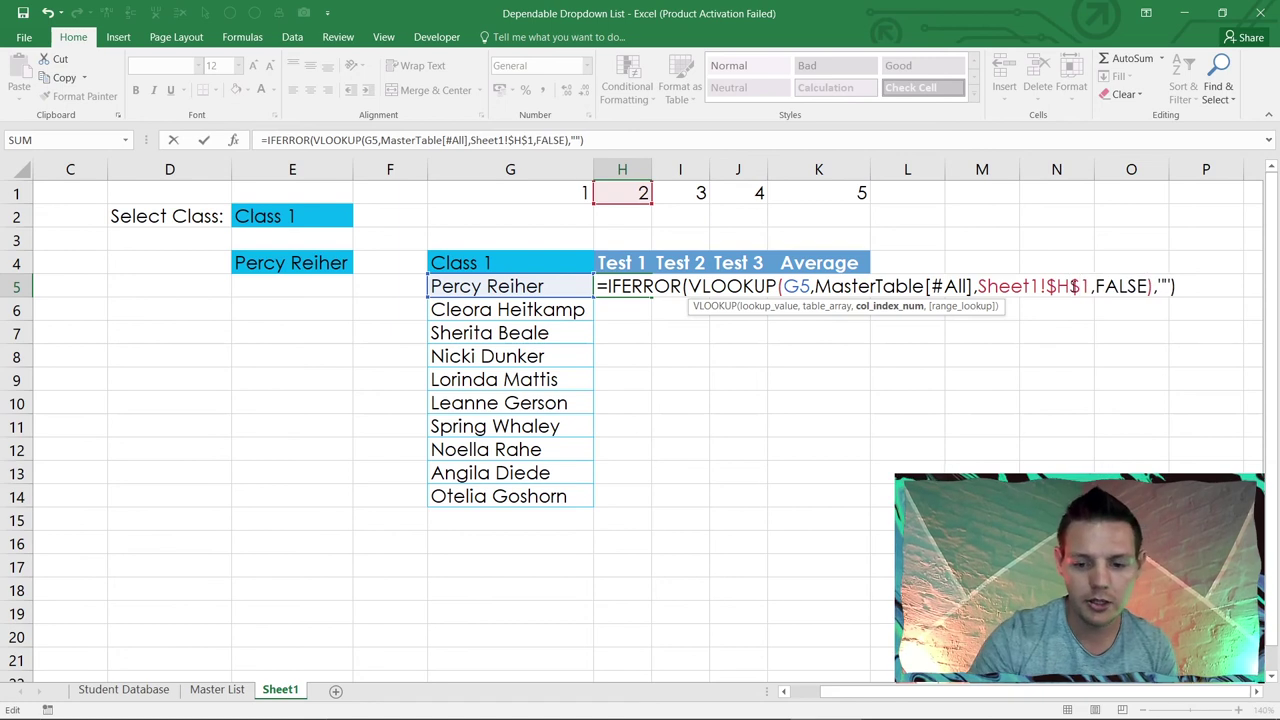
pyautogui.press('Return')
# Step: Make the column index reference in the I5 formula absolute, as Sheet1!$I$1
pyautogui.click(690, 287)
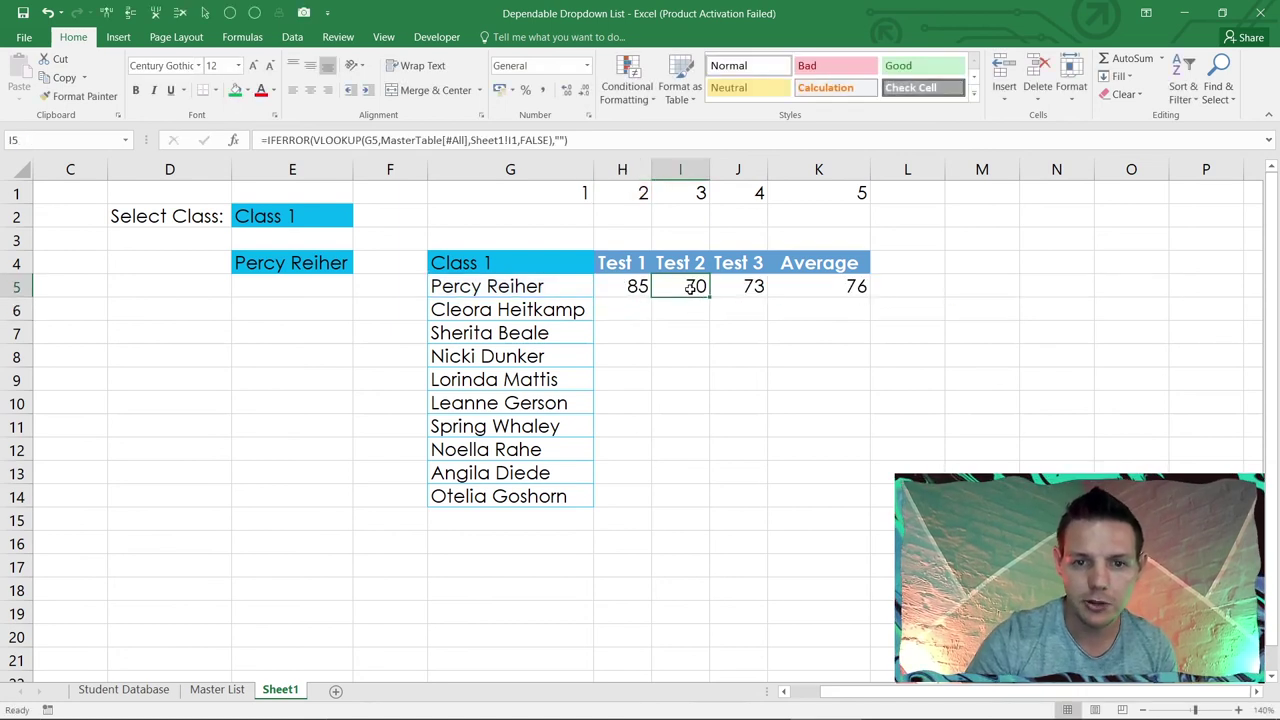
pyautogui.doubleClick(690, 287)
pyautogui.click(1104, 286)
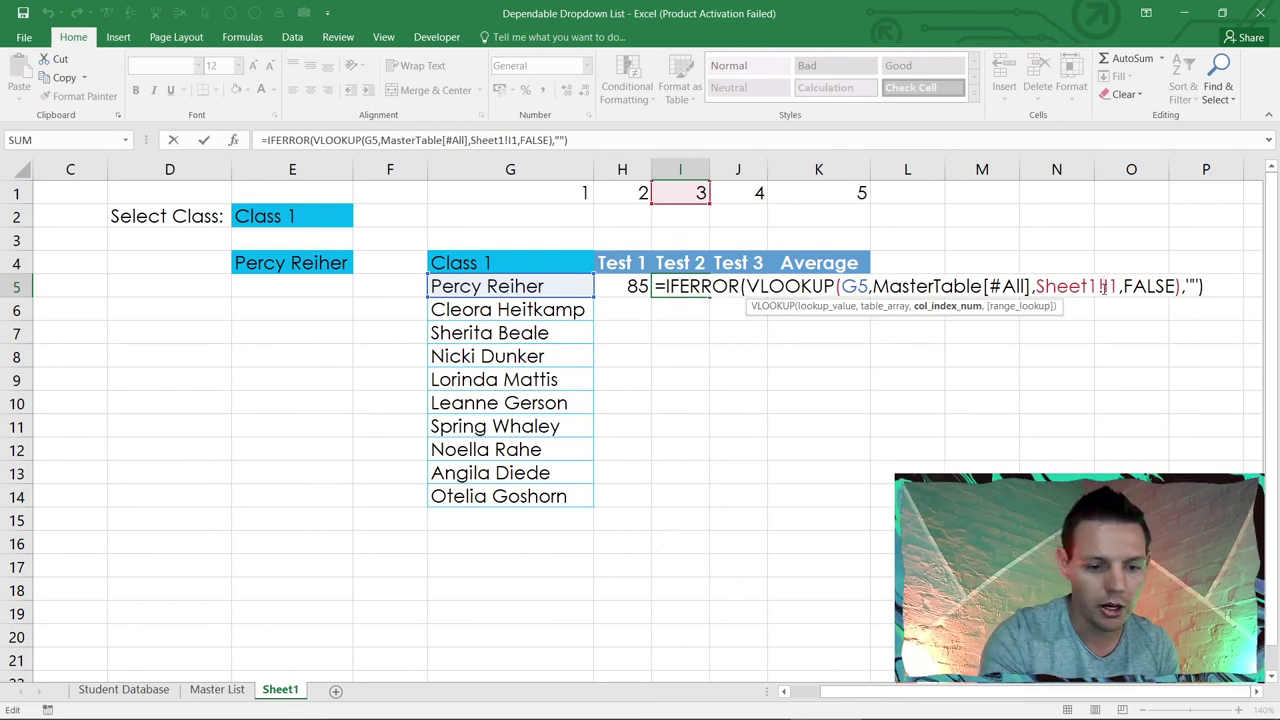
pyautogui.write('$I')
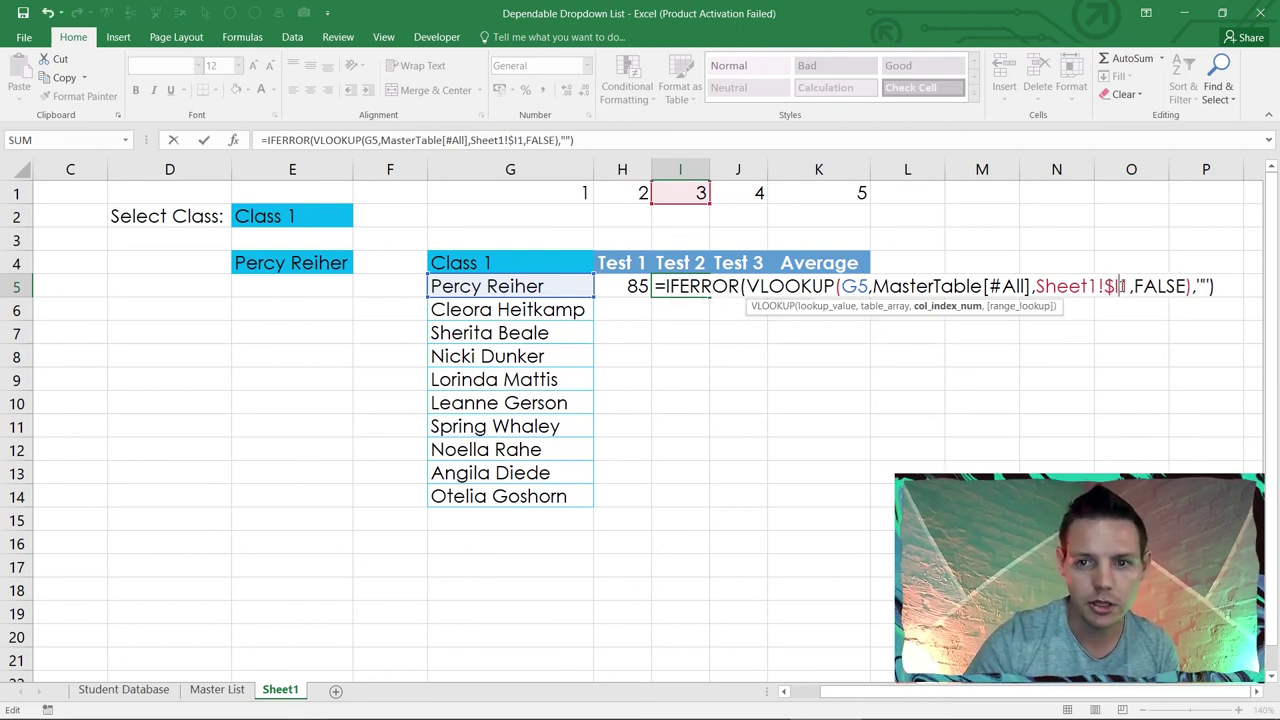
pyautogui.write('$')
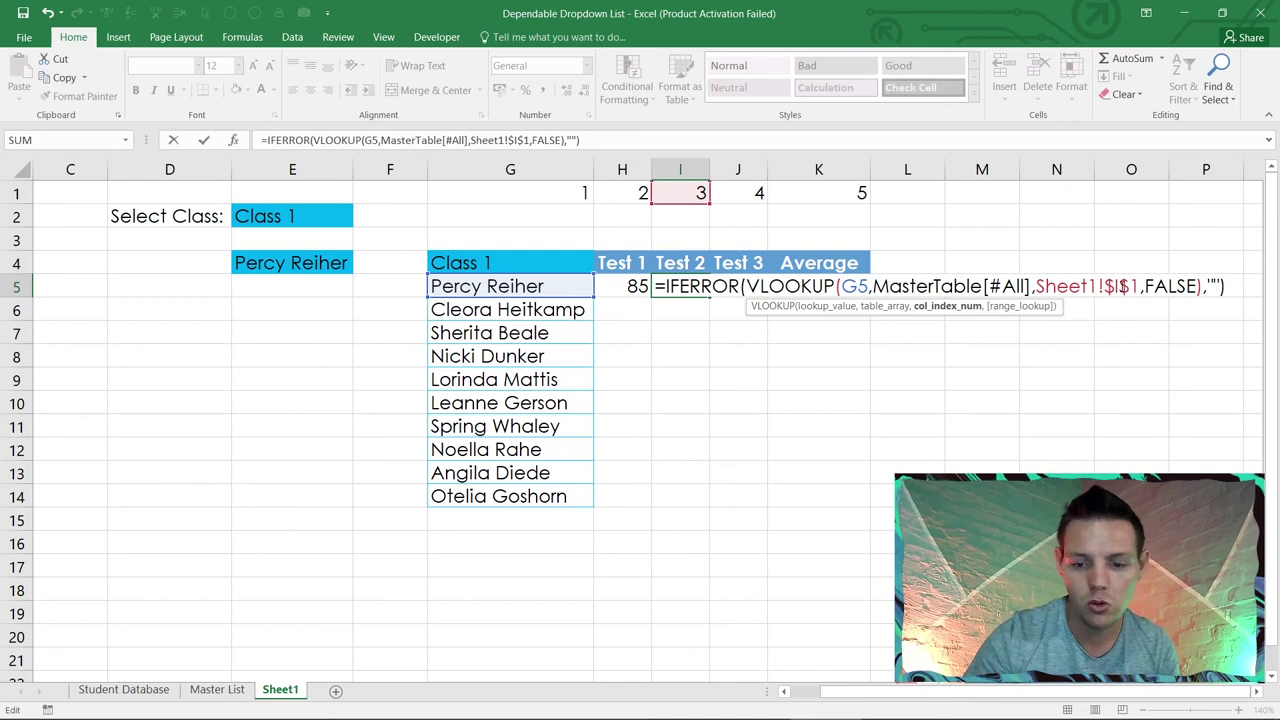
pyautogui.press('Return')
# Step: Make the column index reference in the J5 formula absolute, as Sheet1!$J$1
pyautogui.click(752, 286)
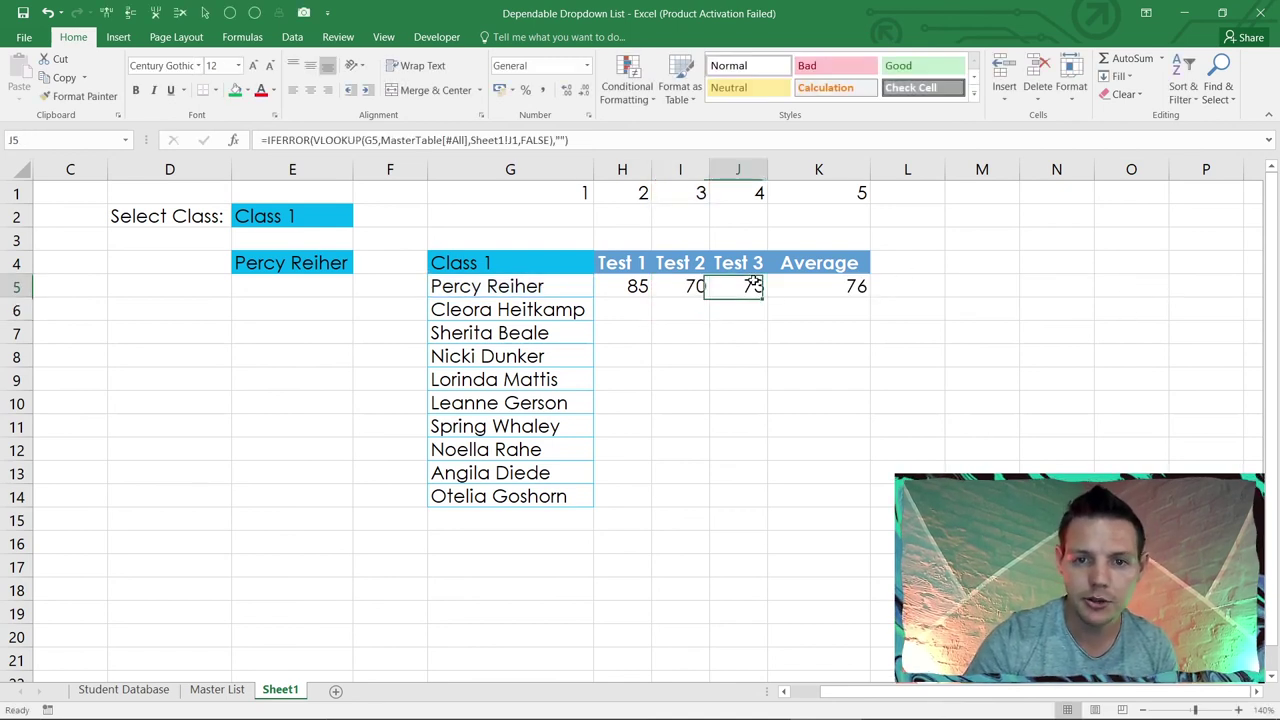
pyautogui.doubleClick(752, 286)
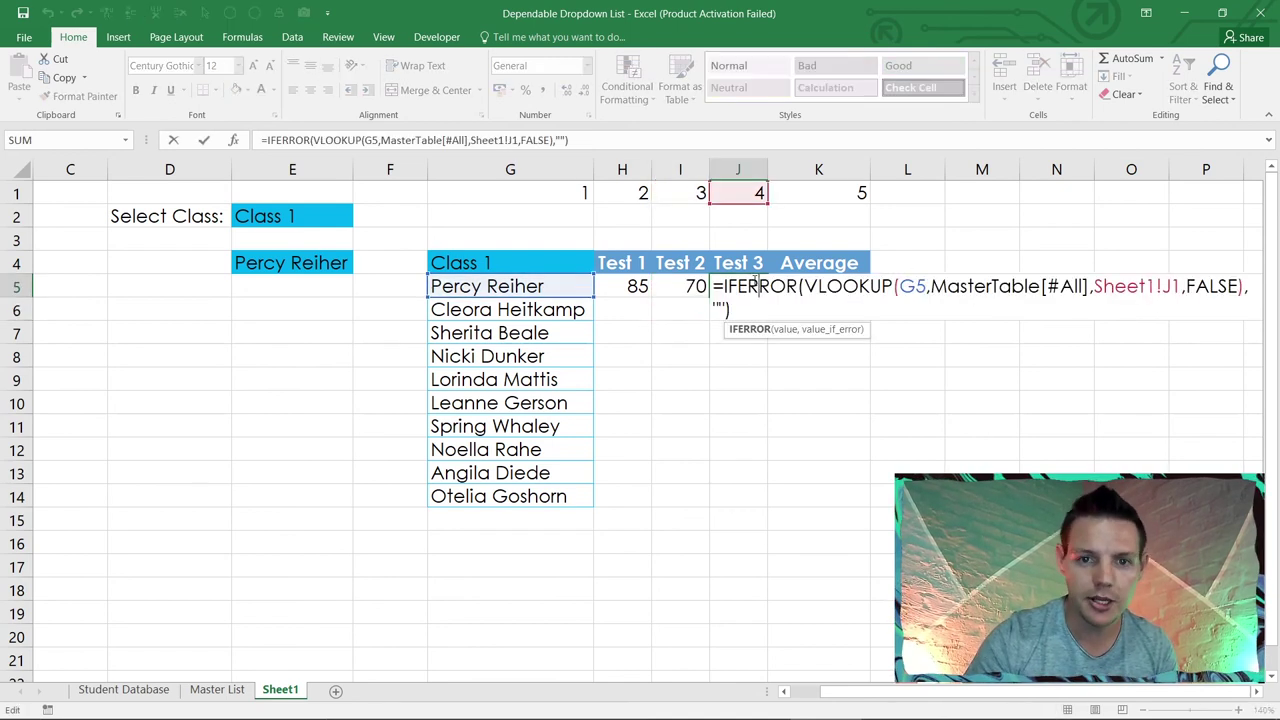
pyautogui.click(1160, 286)
pyautogui.write('$')
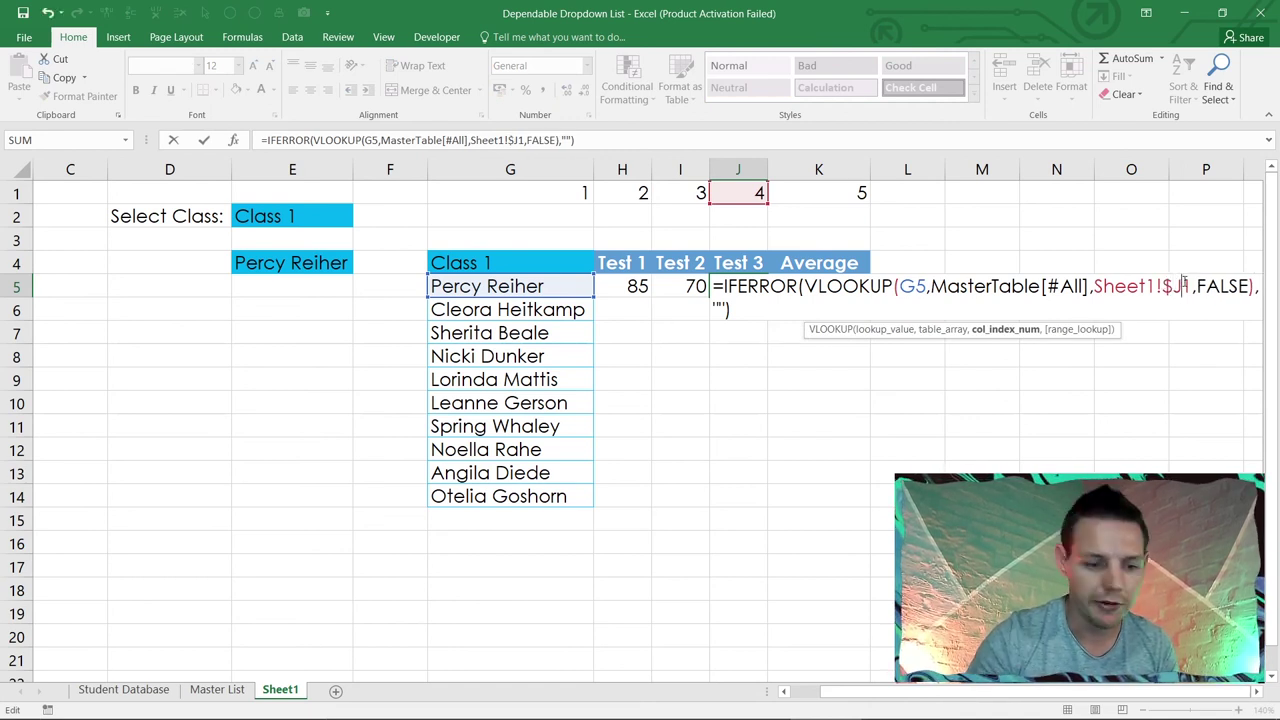
pyautogui.write('$')
pyautogui.press('Return')
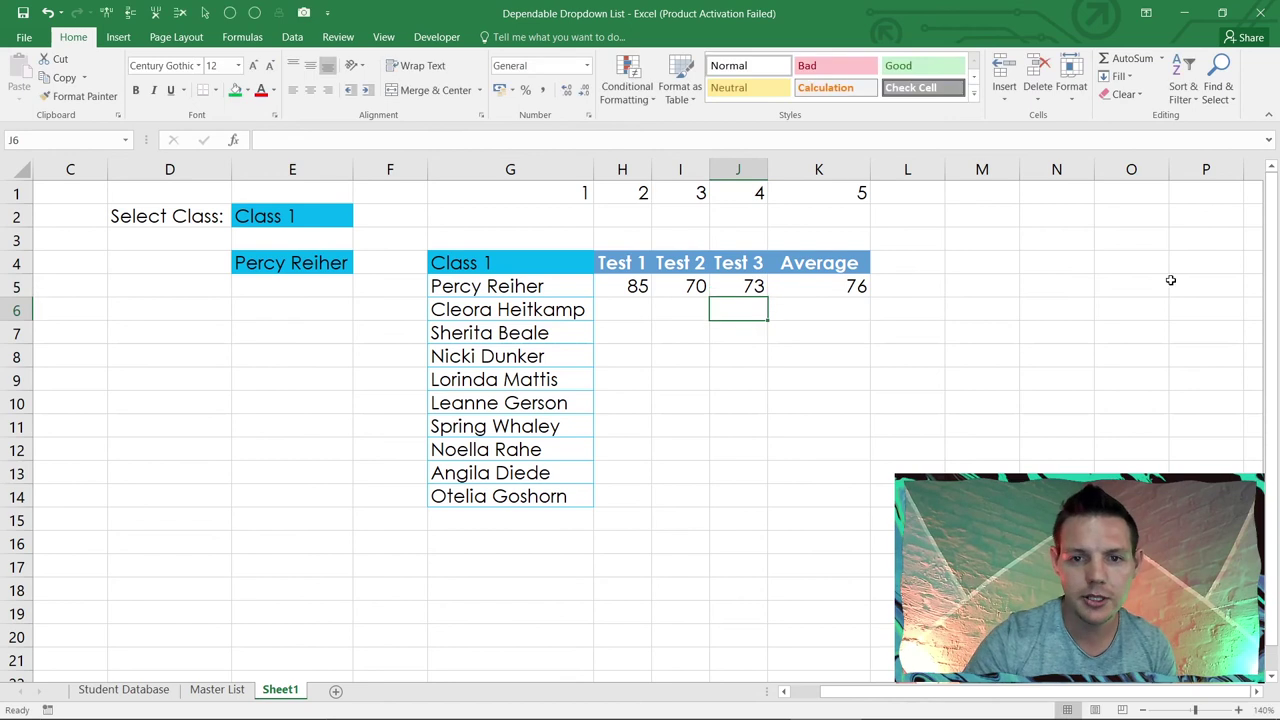
# Step: Make the column index reference in the K5 formula absolute, as Sheet1!$K$1
pyautogui.click(797, 286)
pyautogui.doubleClick(797, 286)
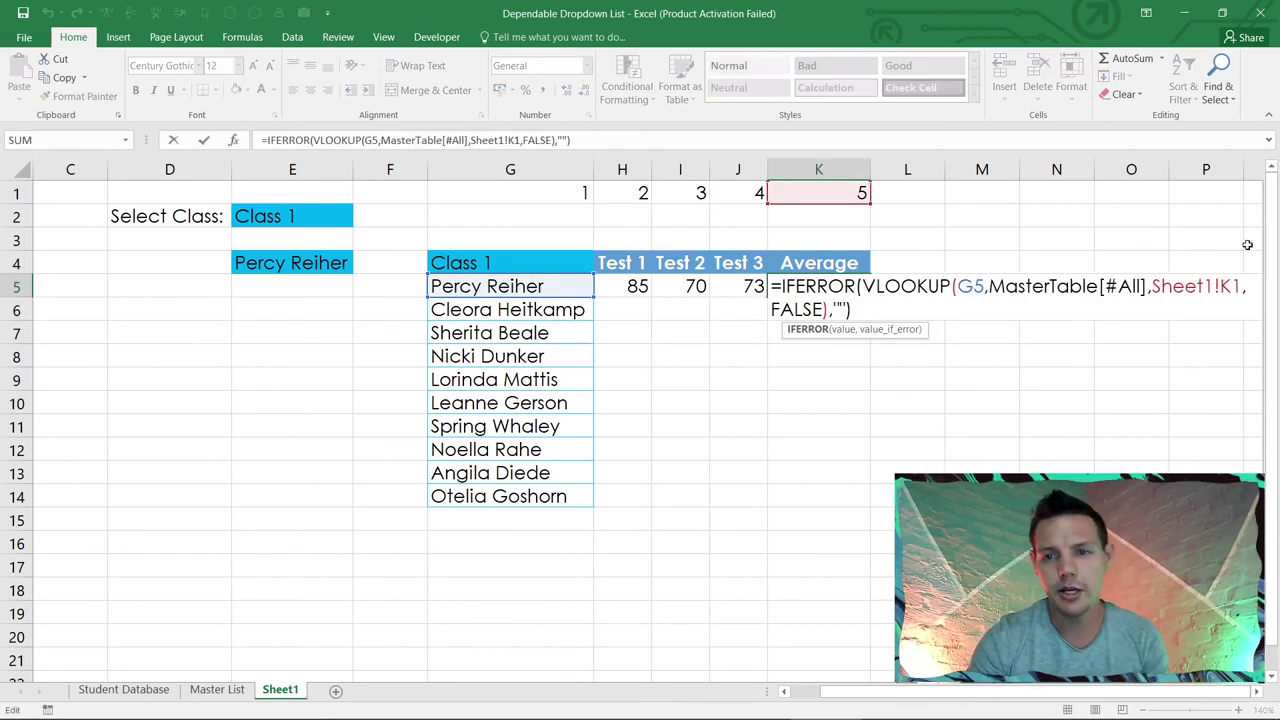
pyautogui.click(1222, 287)
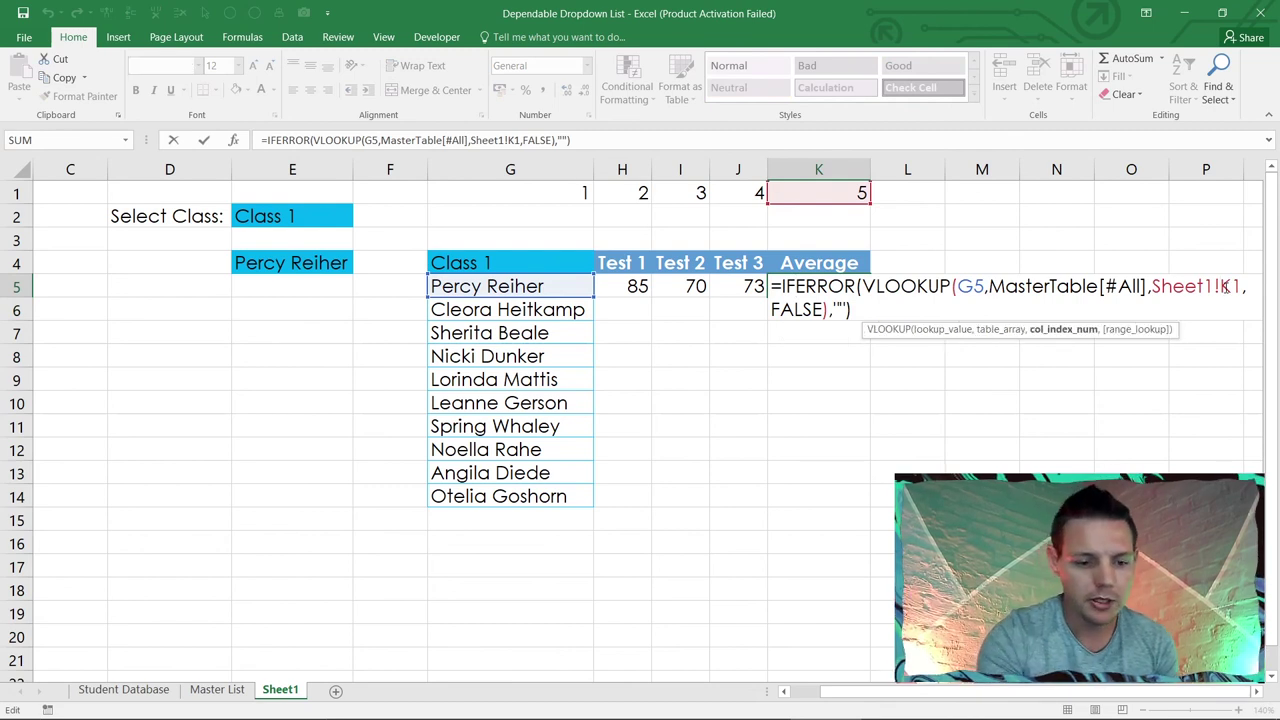
pyautogui.write('$K')
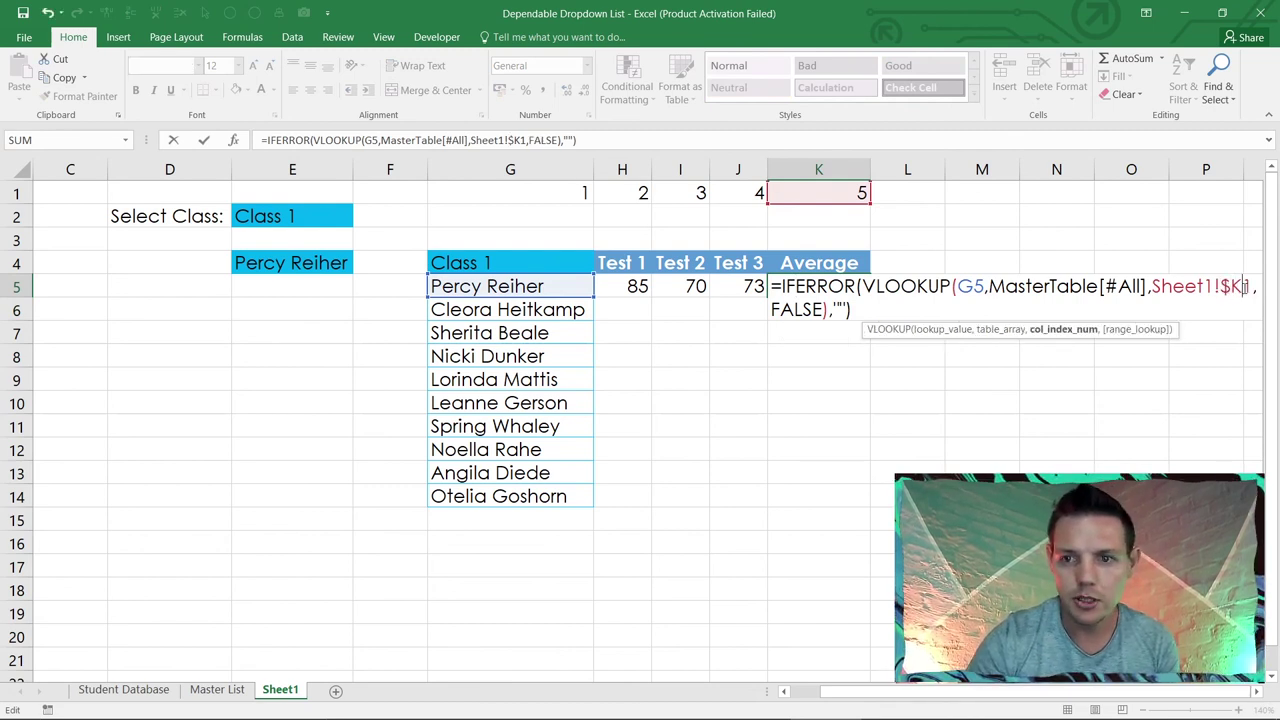
pyautogui.write('$')
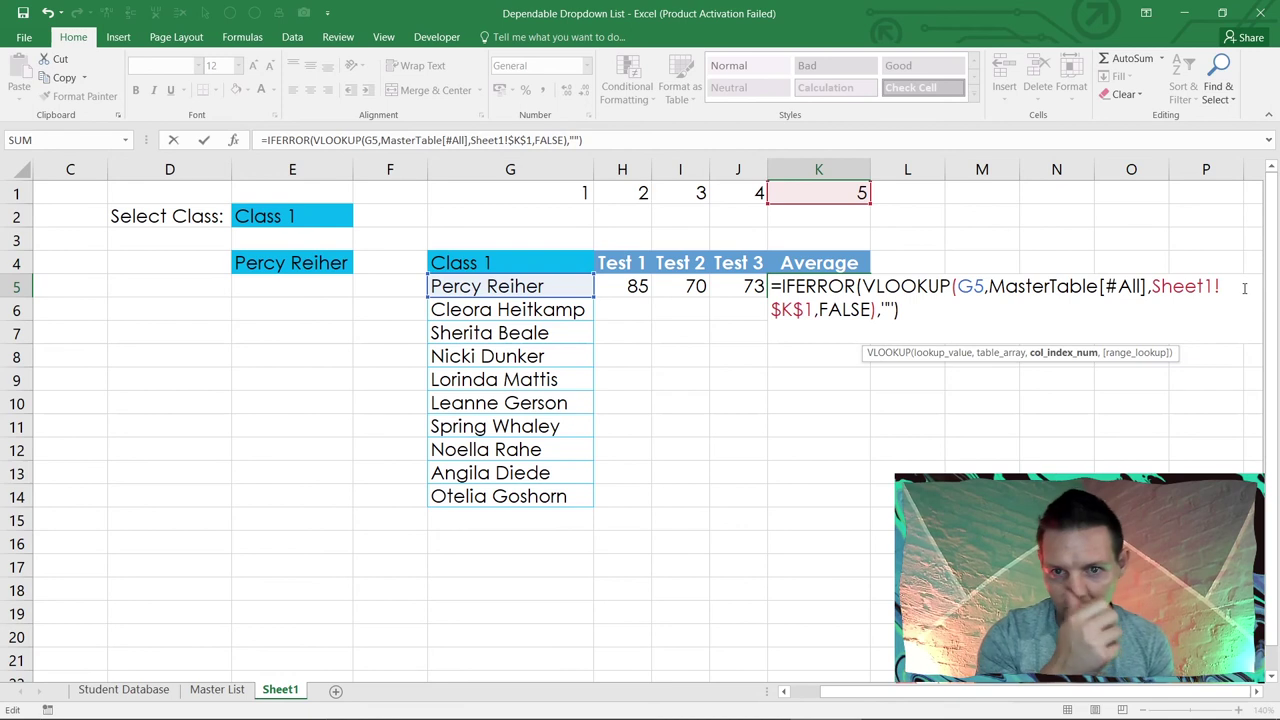
pyautogui.press('Return')
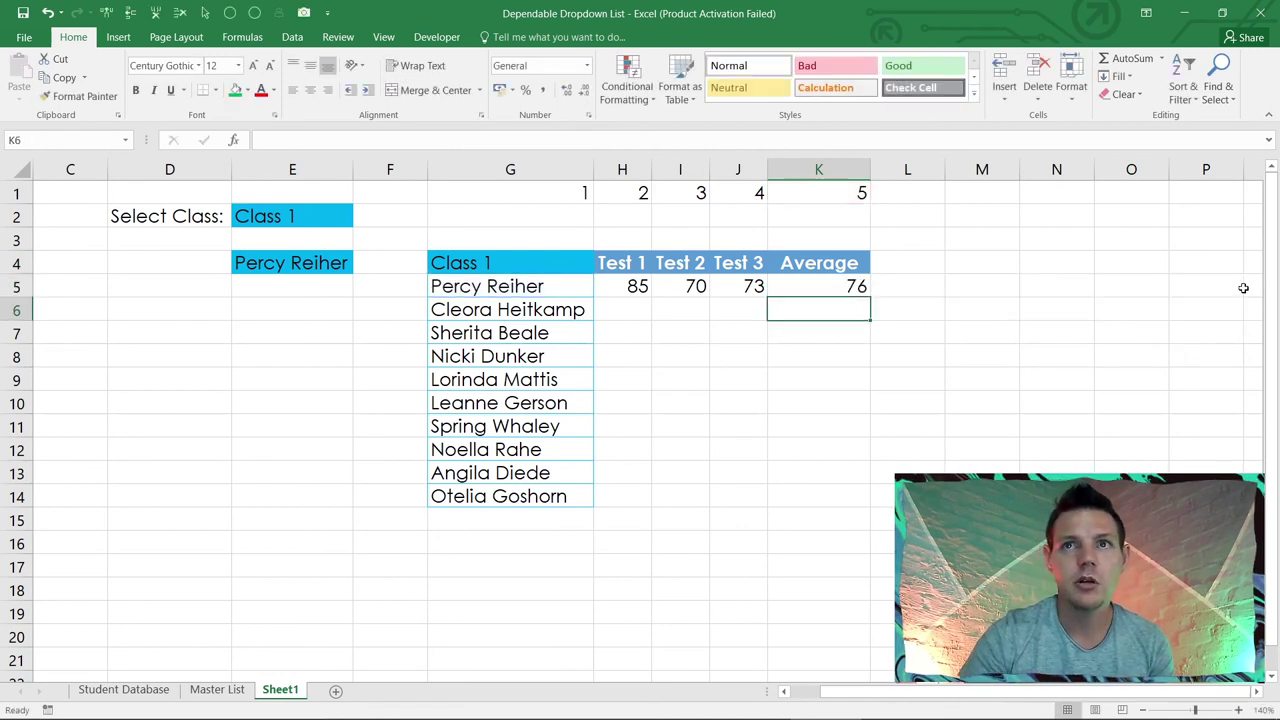
# Step: Check the lookup formulas in H5 through K5 one by one, and compare the first student's scores on Master List
pyautogui.doubleClick(637, 286)
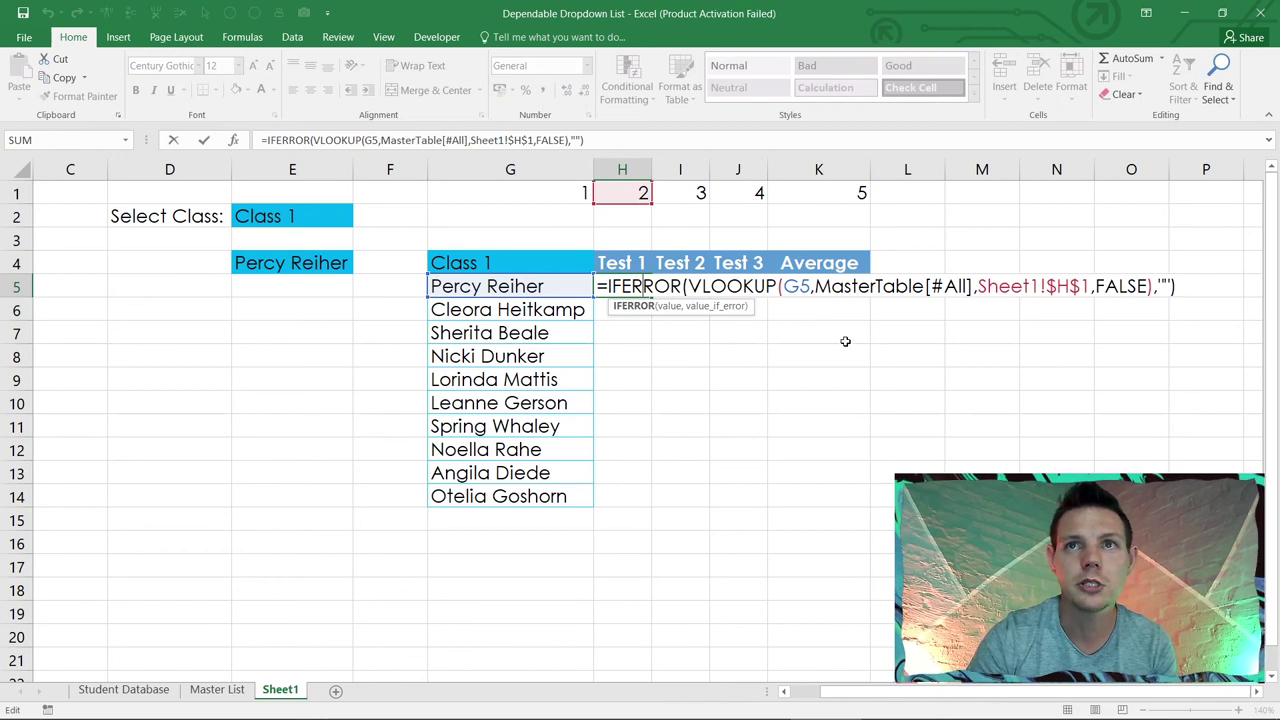
pyautogui.press('Return')
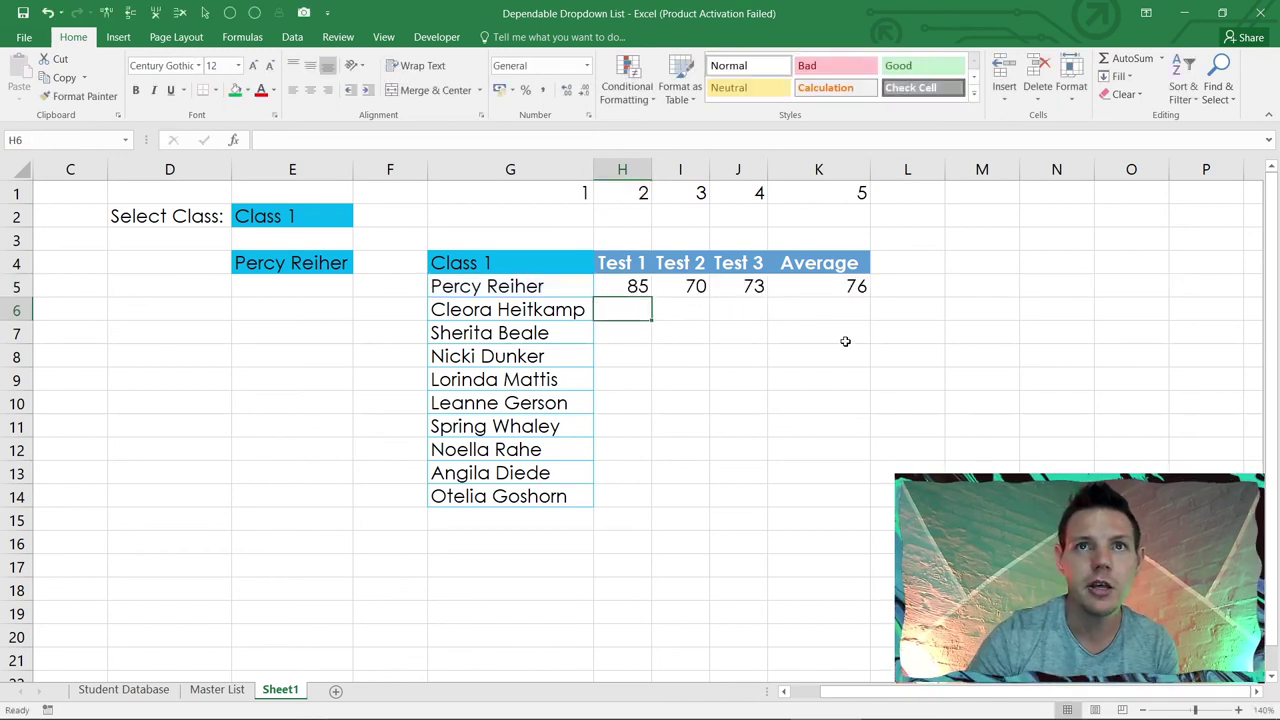
pyautogui.doubleClick(695, 286)
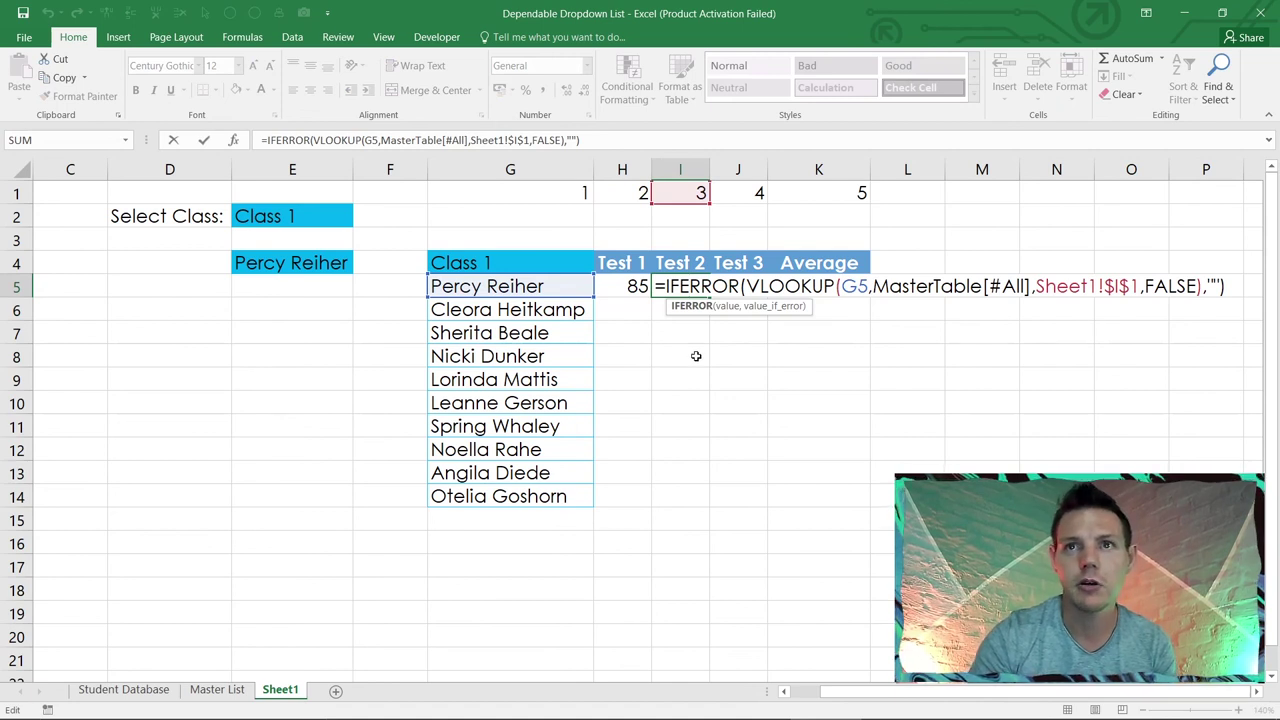
pyautogui.press('Return')
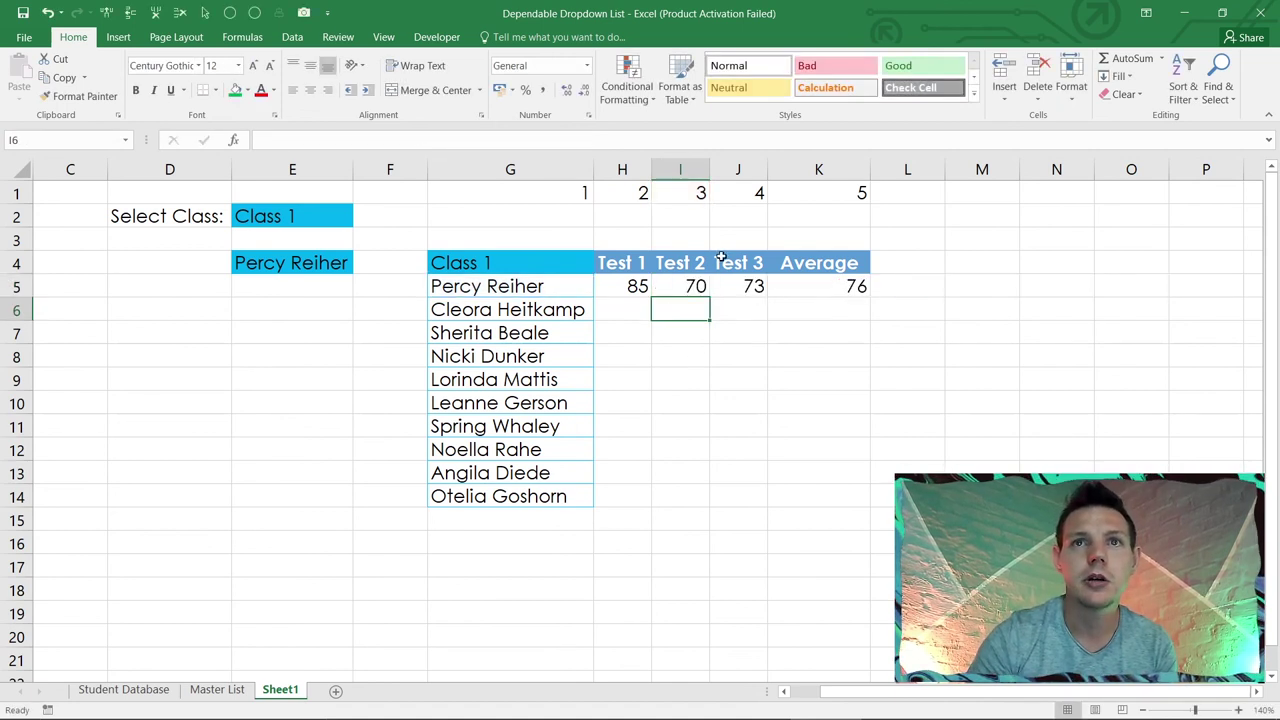
pyautogui.doubleClick(724, 286)
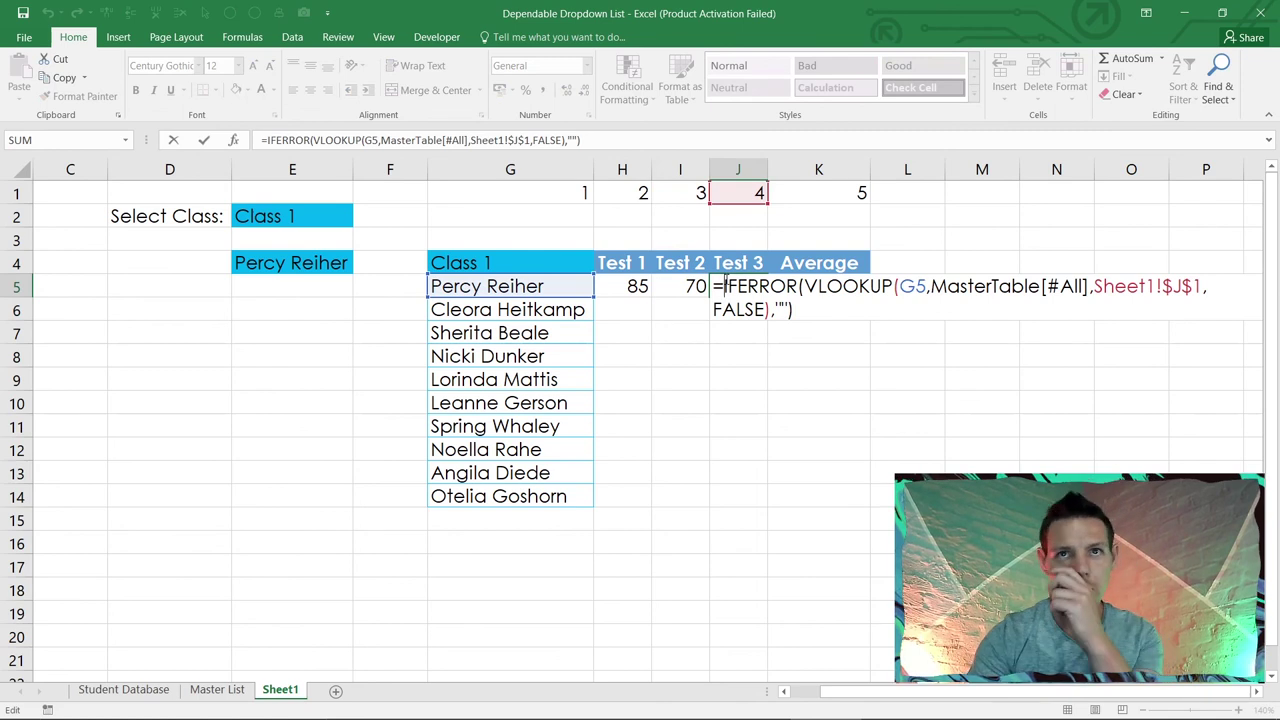
pyautogui.press('Return')
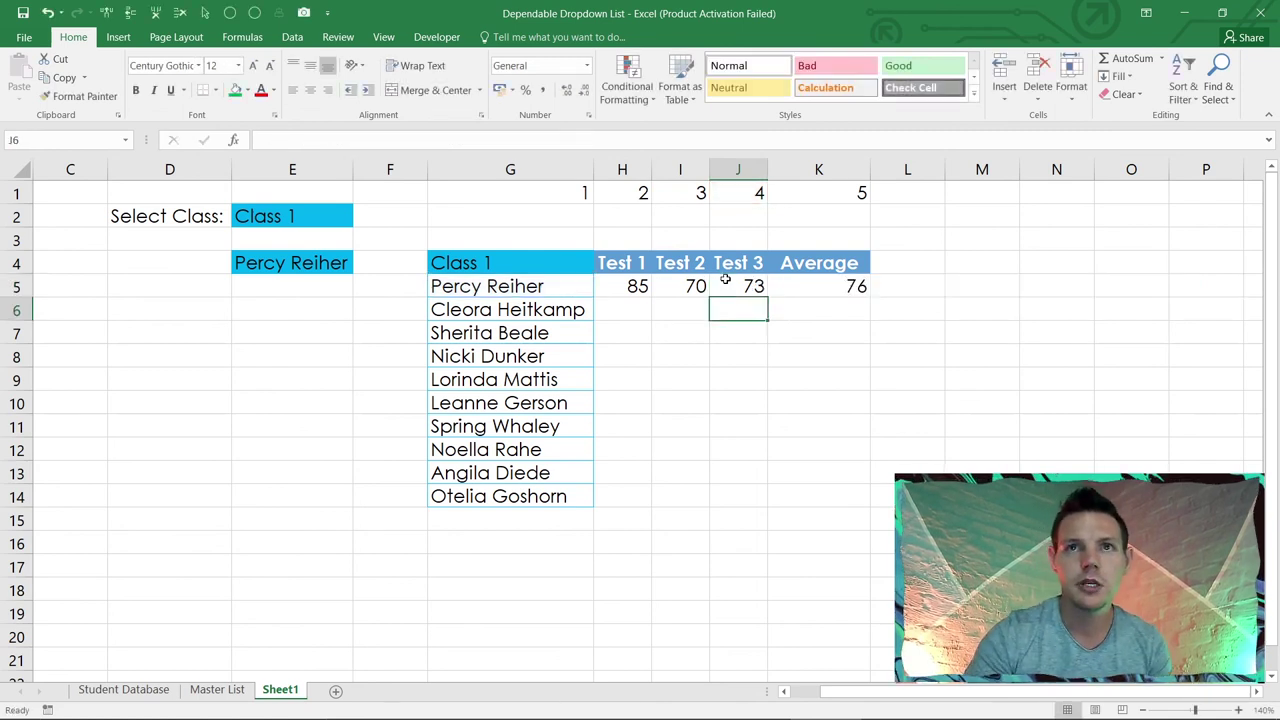
pyautogui.doubleClick(800, 287)
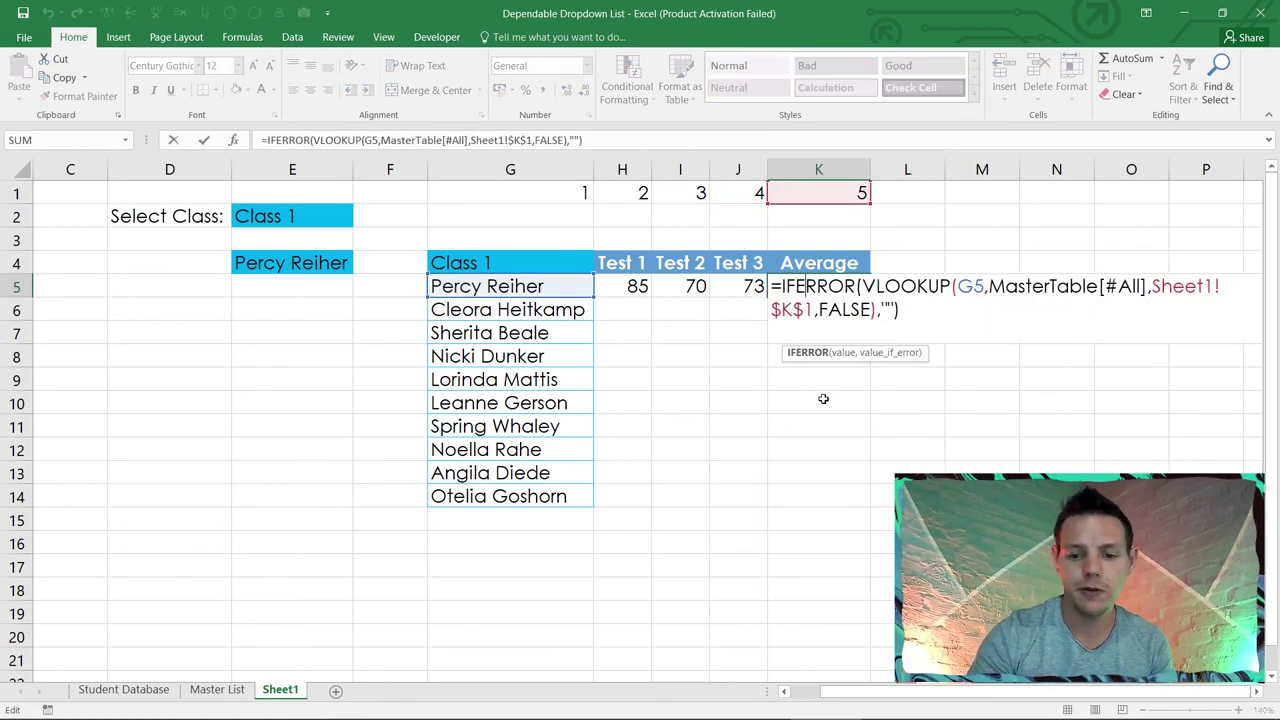
pyautogui.write('\\')
pyautogui.press('Return')
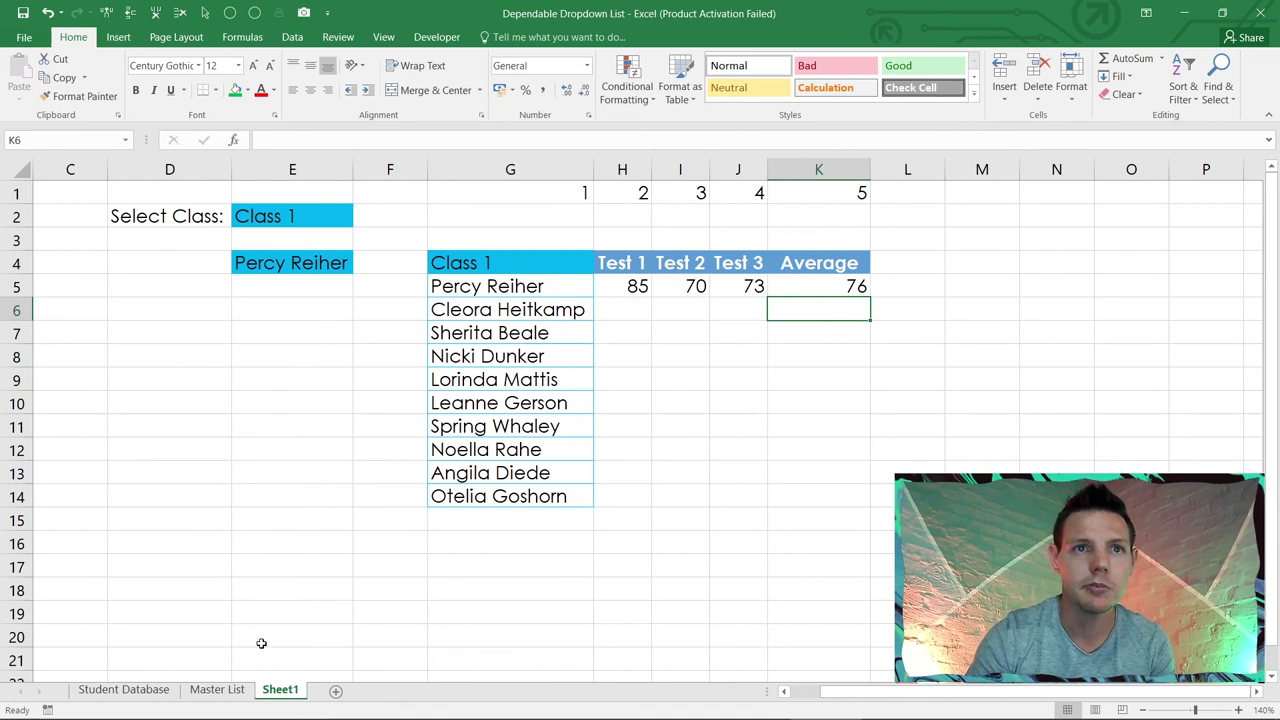
pyautogui.click(236, 694)
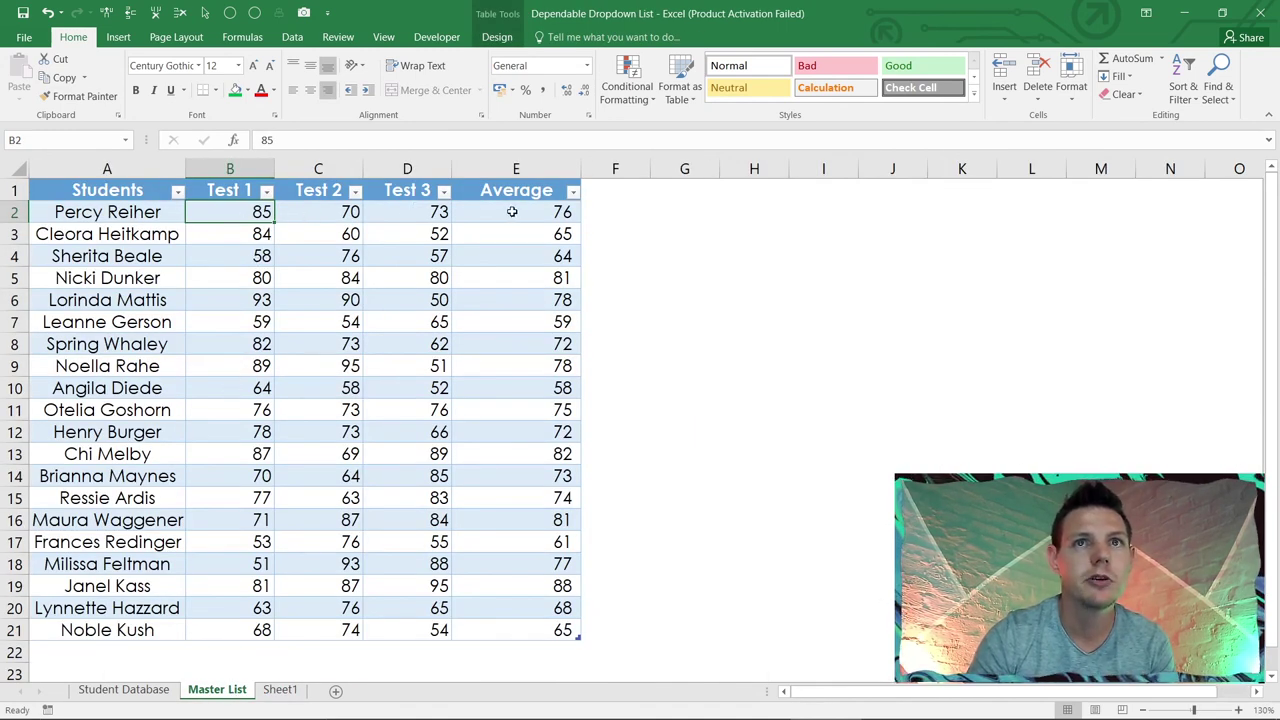
# Step: On Sheet1, fill the H5:K5 formulas down to row 14 and format the results in comma style with no decimals
pyautogui.click(281, 689)
pyautogui.moveTo(603, 289); pyautogui.dragTo(865, 500)
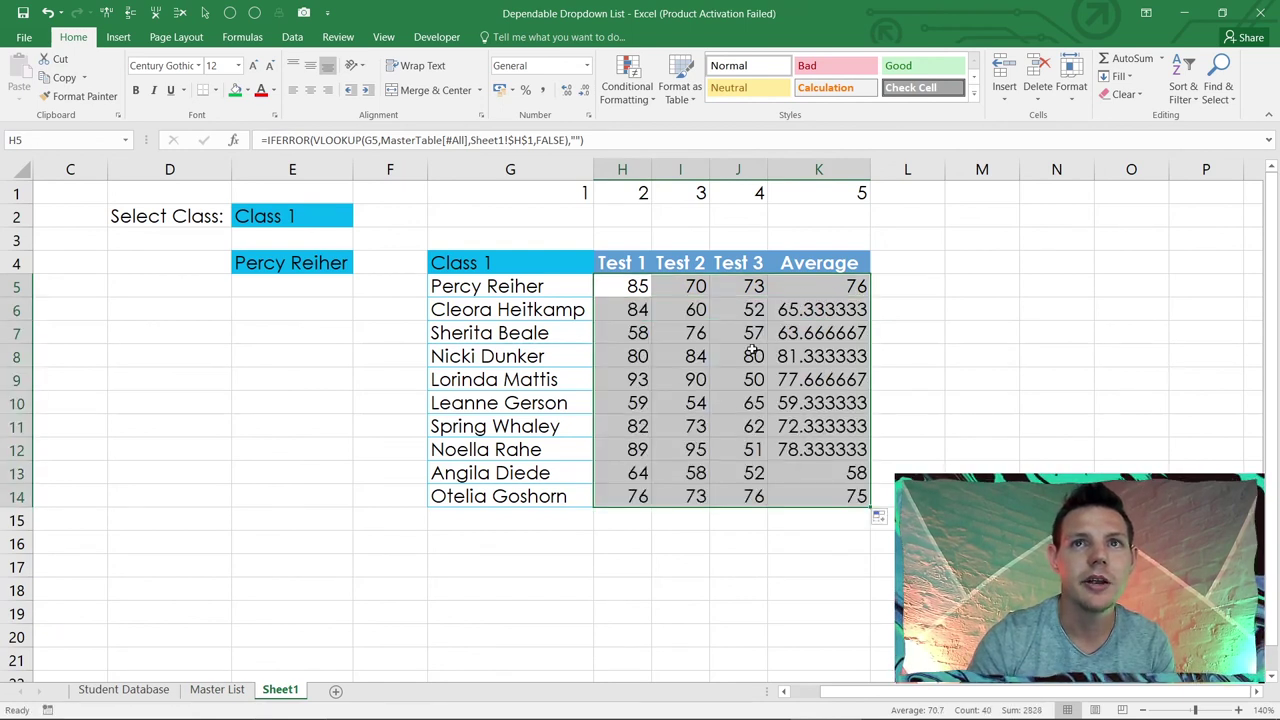
pyautogui.click(545, 92)
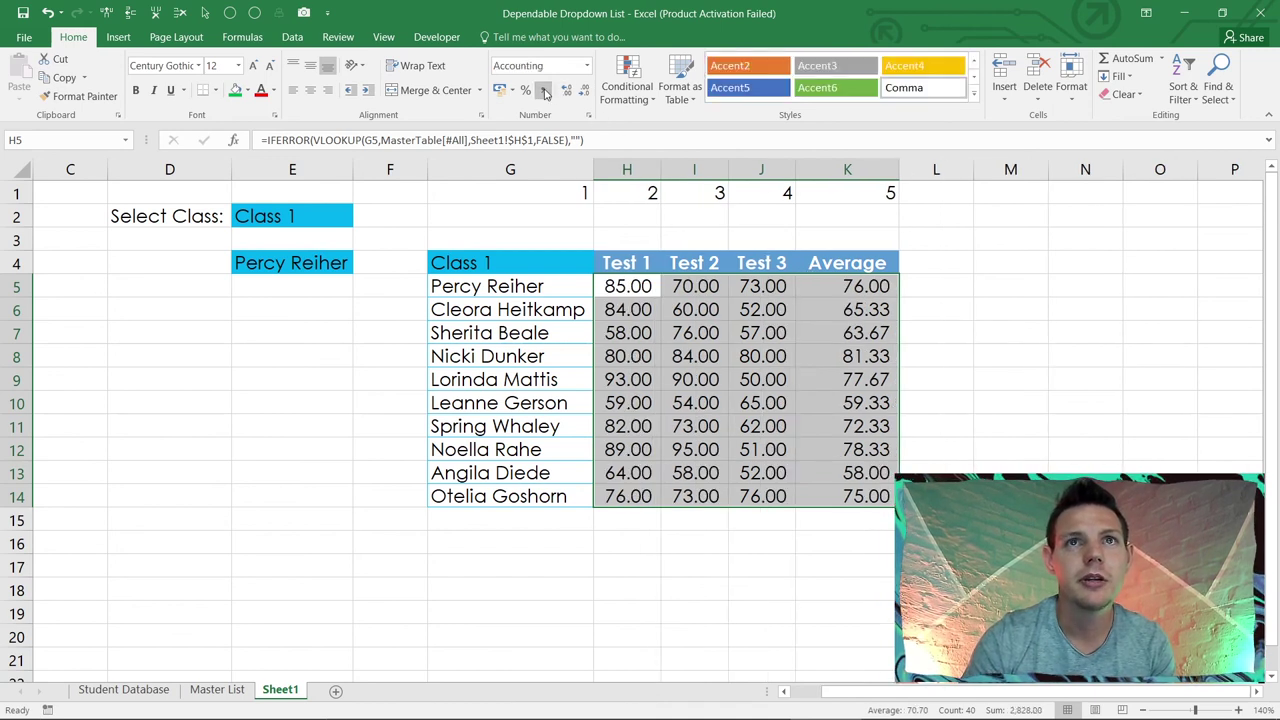
pyautogui.click(584, 92)
pyautogui.click(584, 92)
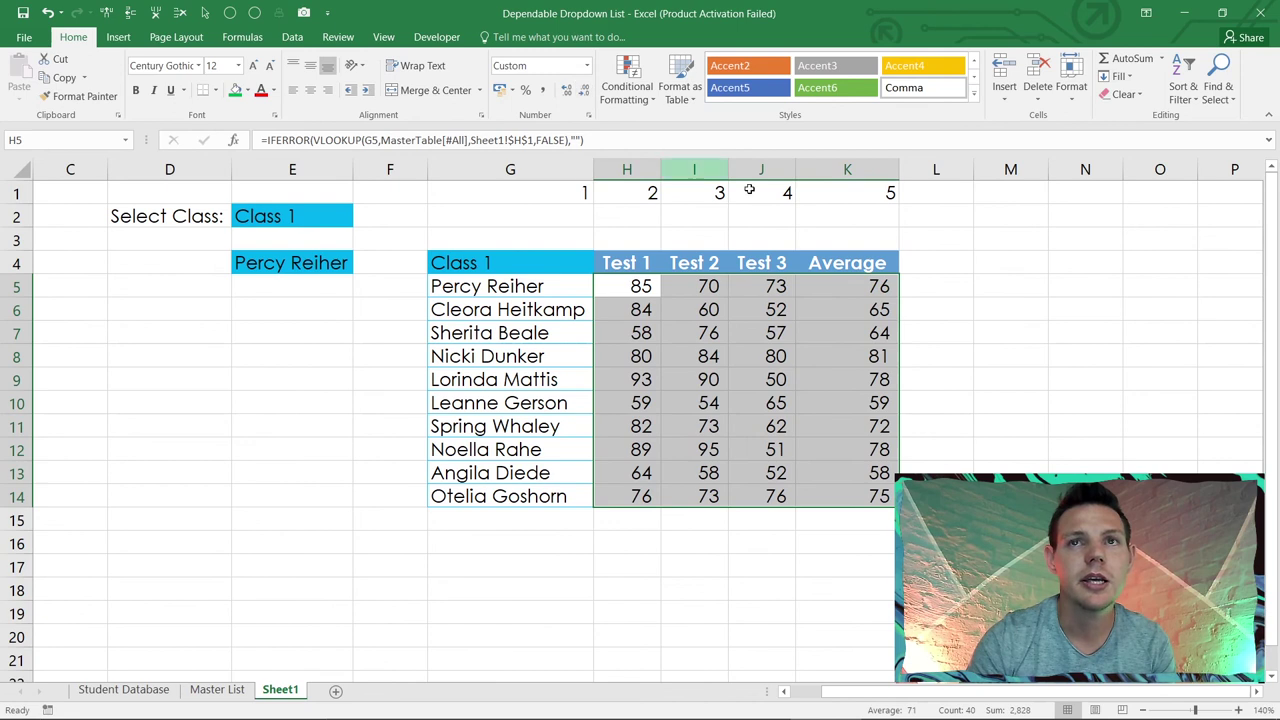
pyautogui.click(1003, 286)
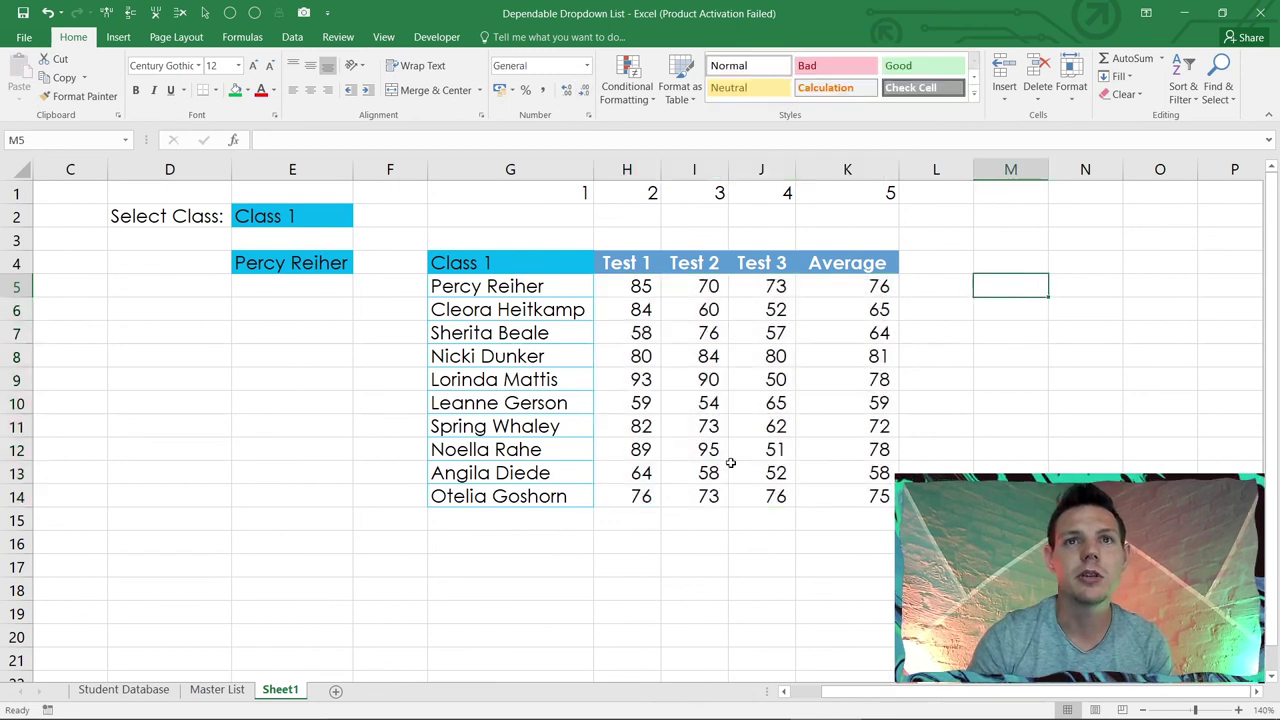
# Step: Switch the class selected in E2 to Class 2 to test the score lookups
pyautogui.click(258, 218)
pyautogui.click(362, 222)
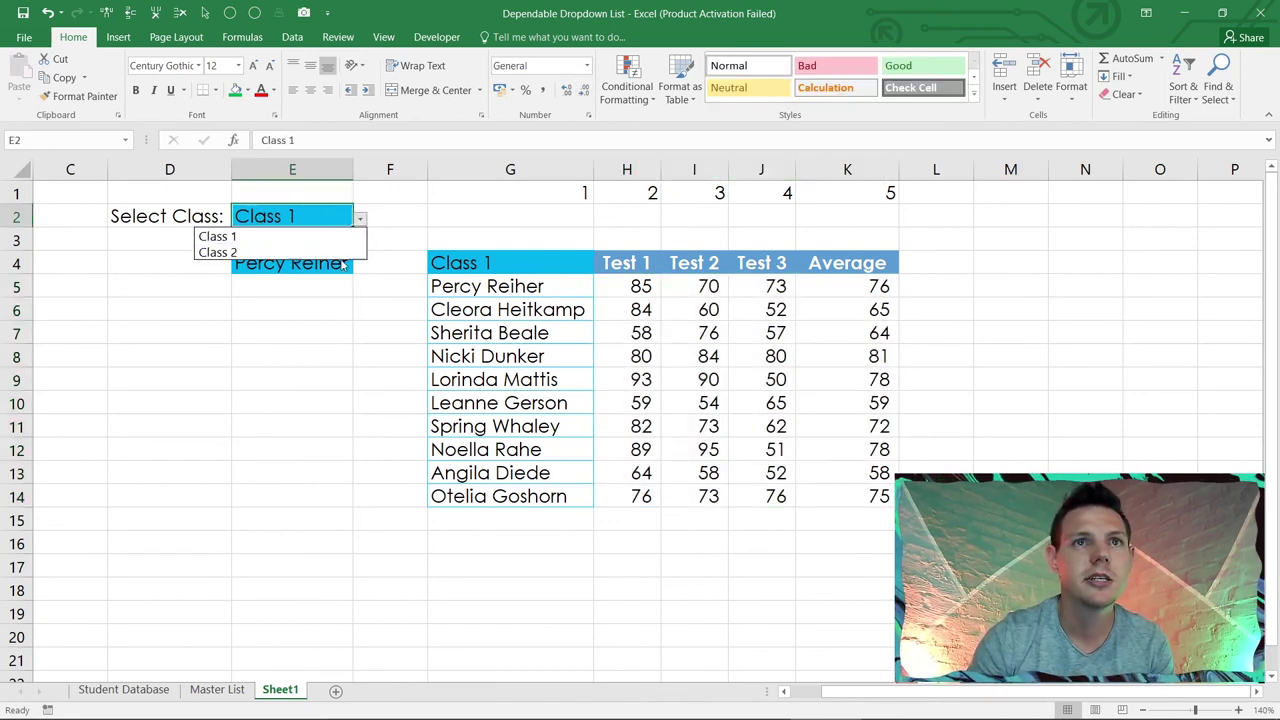
pyautogui.click(343, 253)
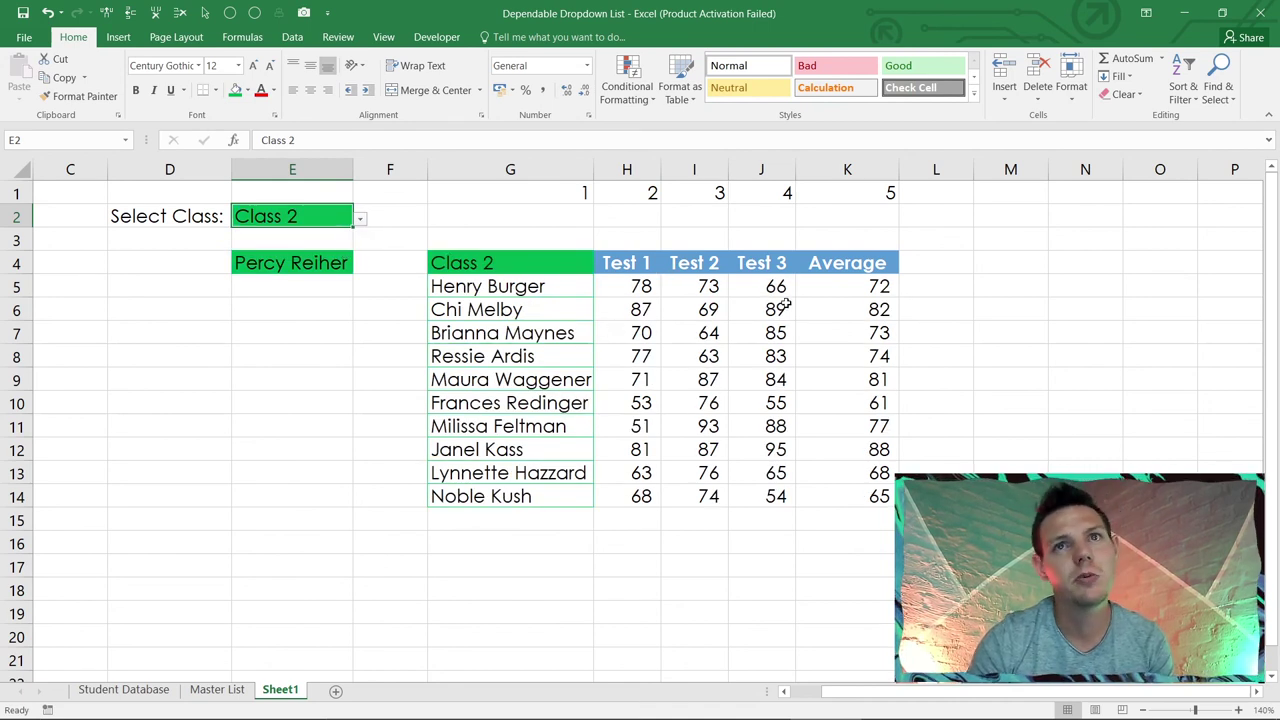
# Step: Copy the formatting of the class list G4:G14 onto the scores table H4:K14 with Format Painter
pyautogui.click(545, 268)
pyautogui.moveTo(545, 268); pyautogui.dragTo(586, 492)
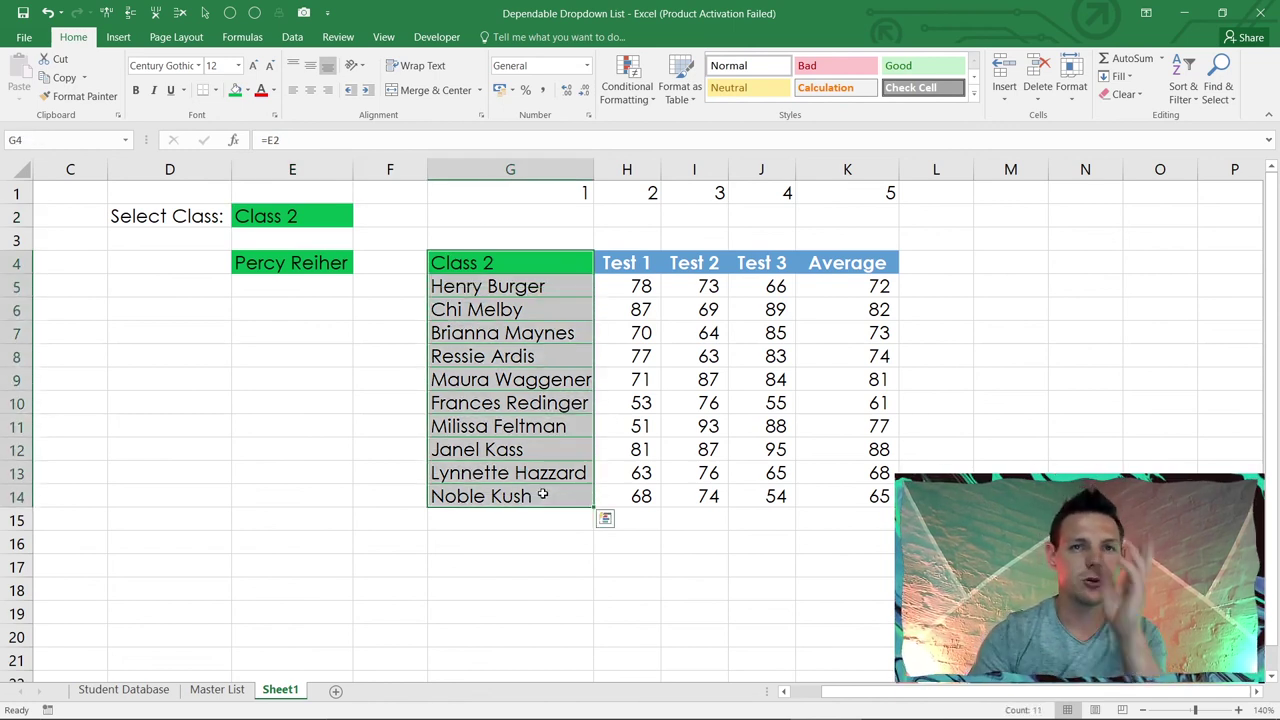
pyautogui.click(80, 96)
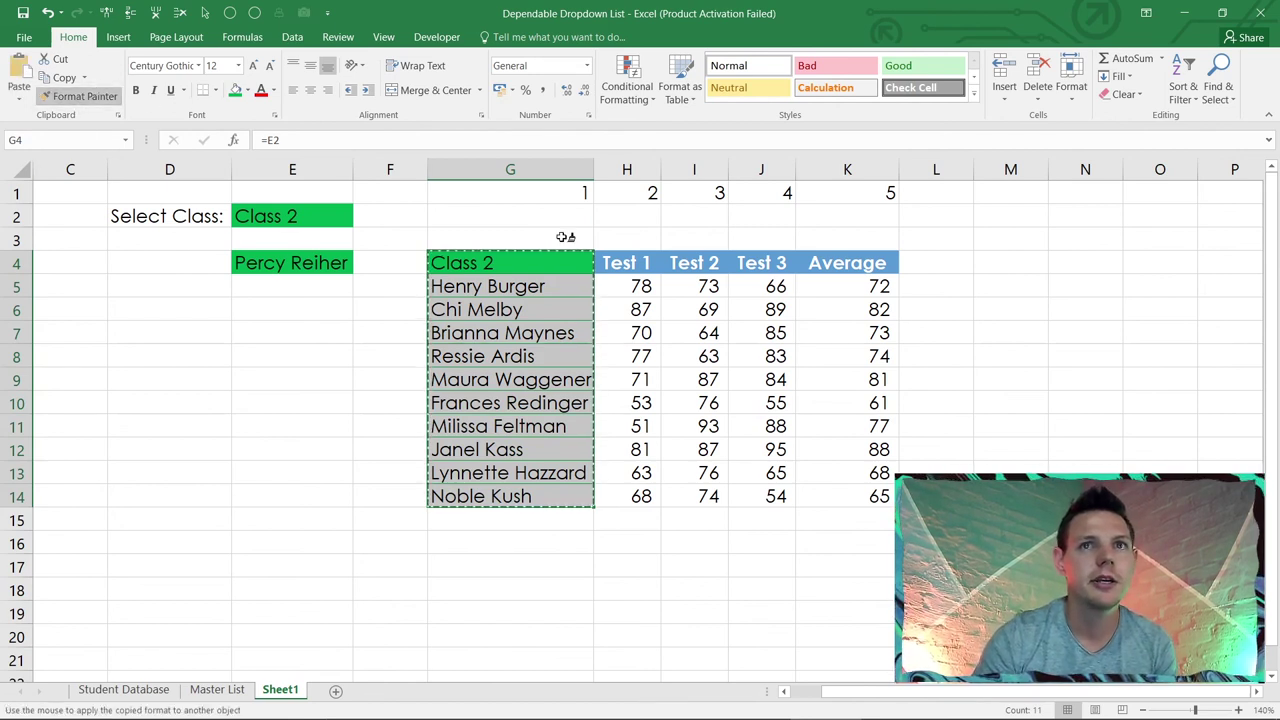
pyautogui.moveTo(626, 263)
pyautogui.mouseDown()
pyautogui.moveTo(751, 286)
pyautogui.moveTo(809, 374)
pyautogui.moveTo(812, 497)
pyautogui.mouseUp()
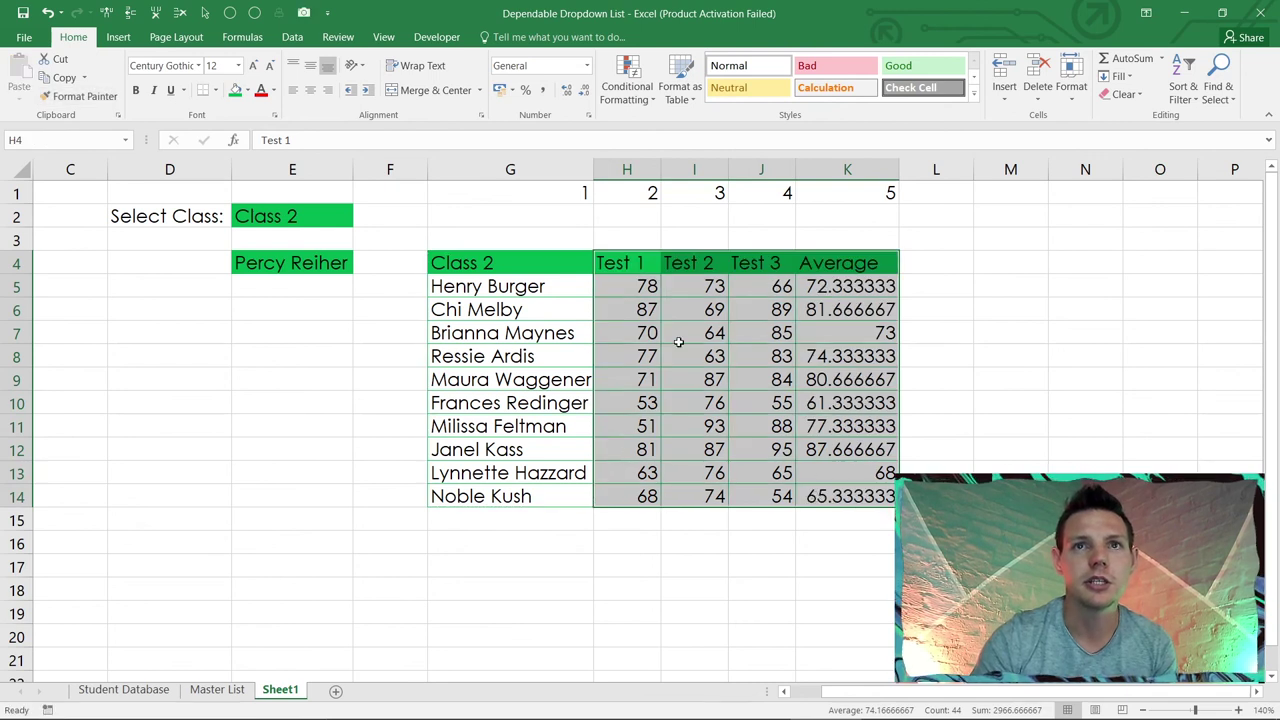
# Step: Reapply comma style with no decimals to the test scores and averages in H5:K14
pyautogui.moveTo(632, 292); pyautogui.dragTo(832, 497)
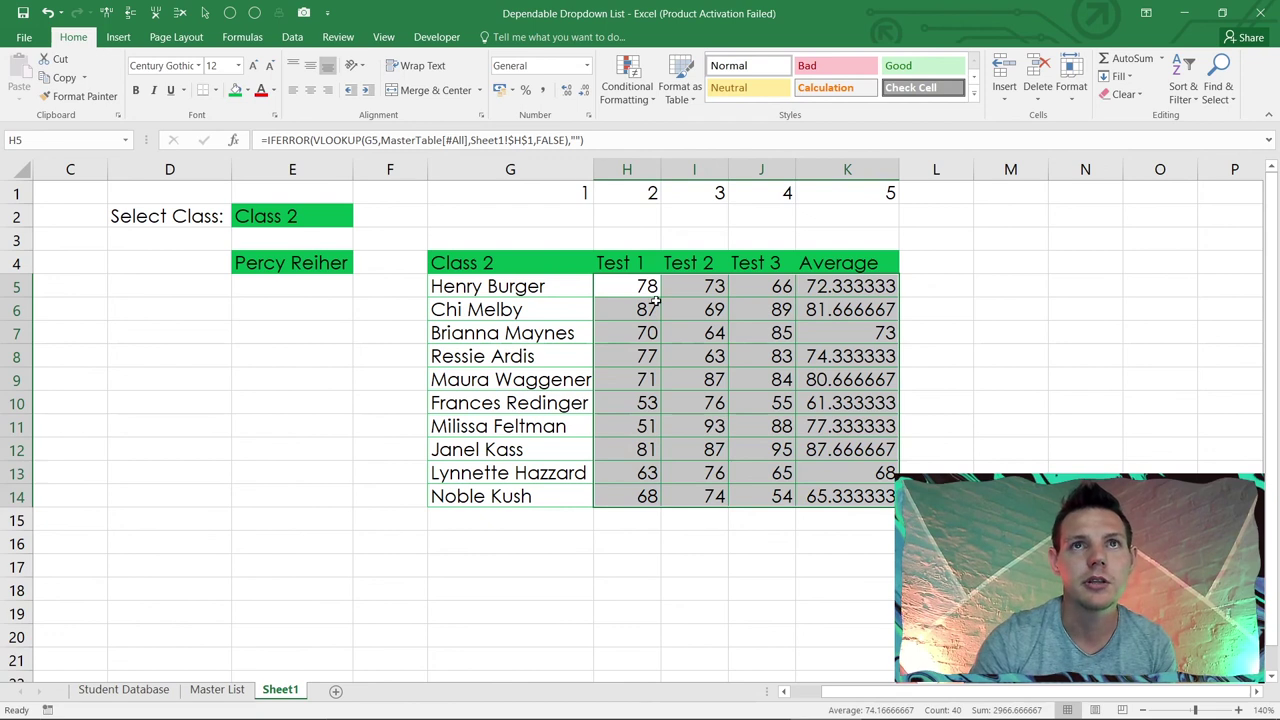
pyautogui.click(545, 92)
pyautogui.click(585, 92)
pyautogui.click(585, 92)
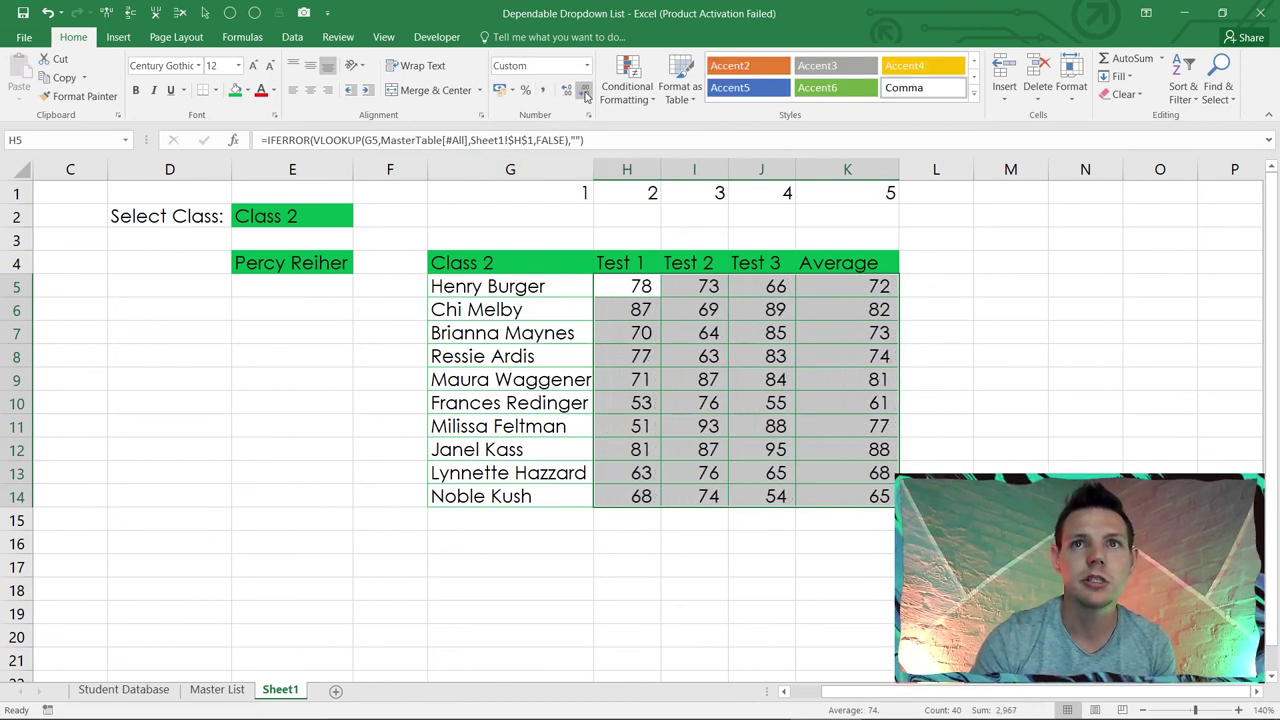
pyautogui.click(423, 516)
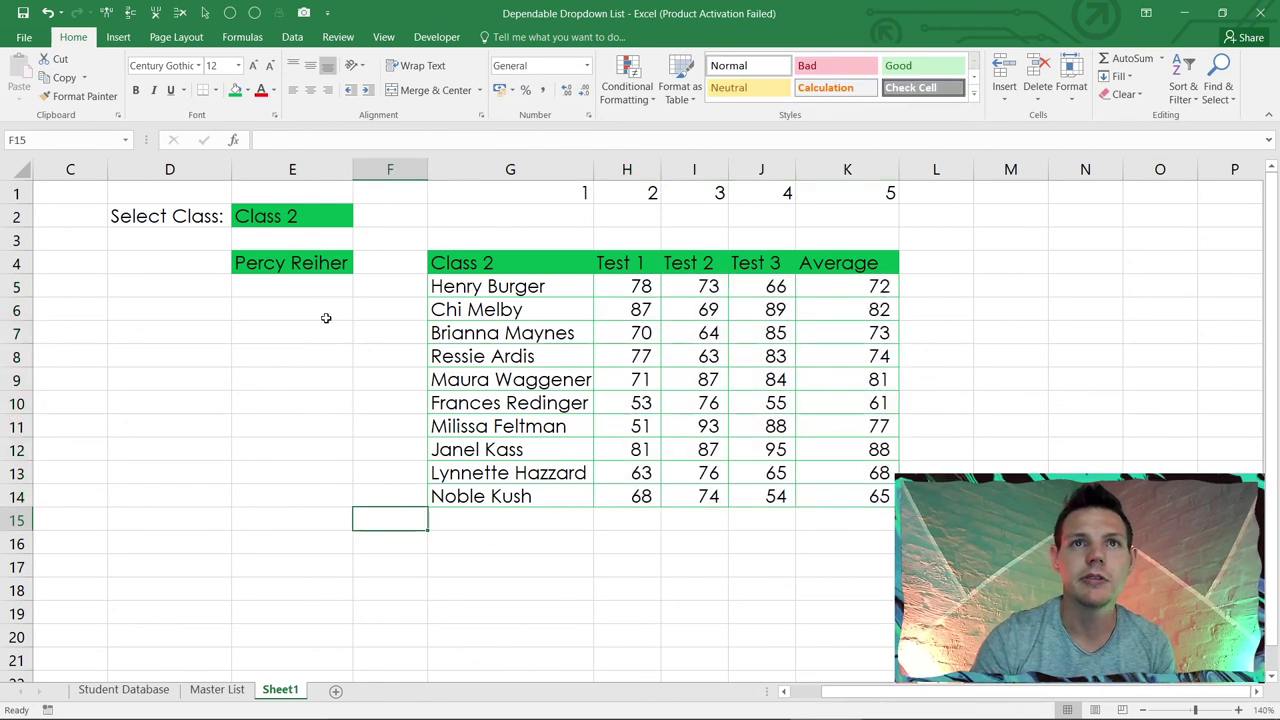
# Step: Switch the class selected in E2 to Class 1 to test the table's colour formatting
pyautogui.click(292, 218)
pyautogui.click(359, 219)
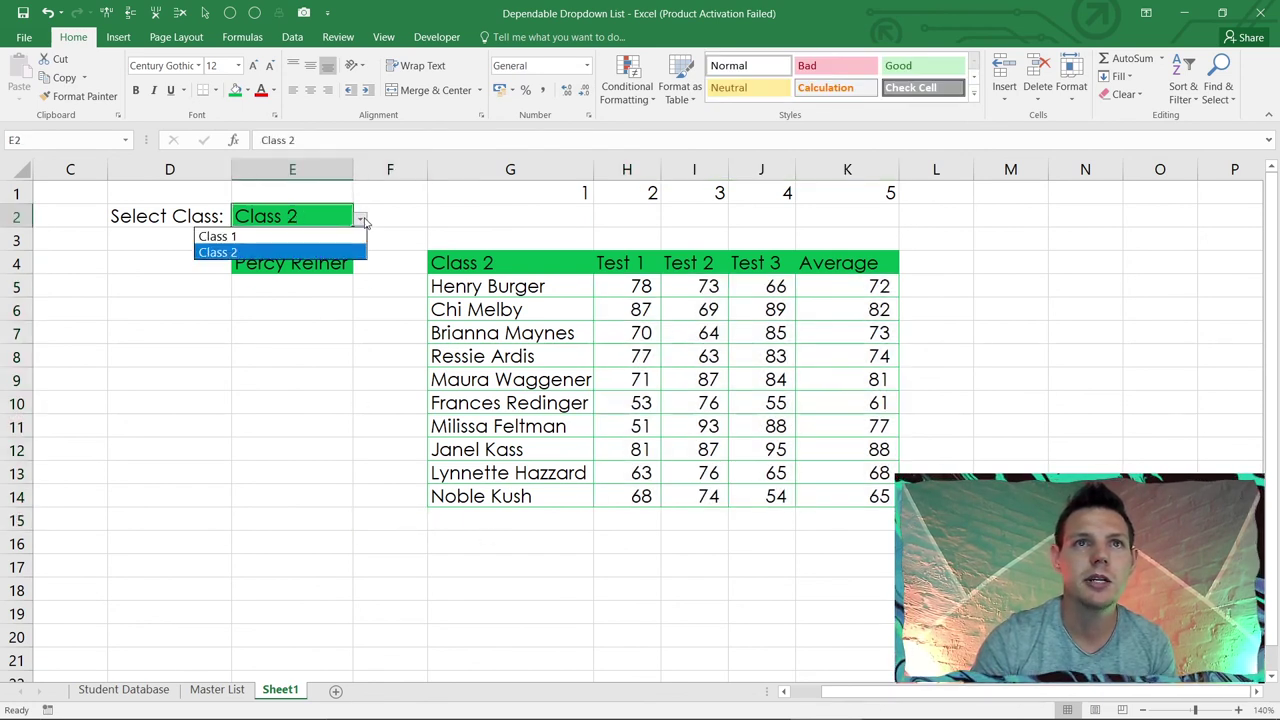
pyautogui.click(346, 238)
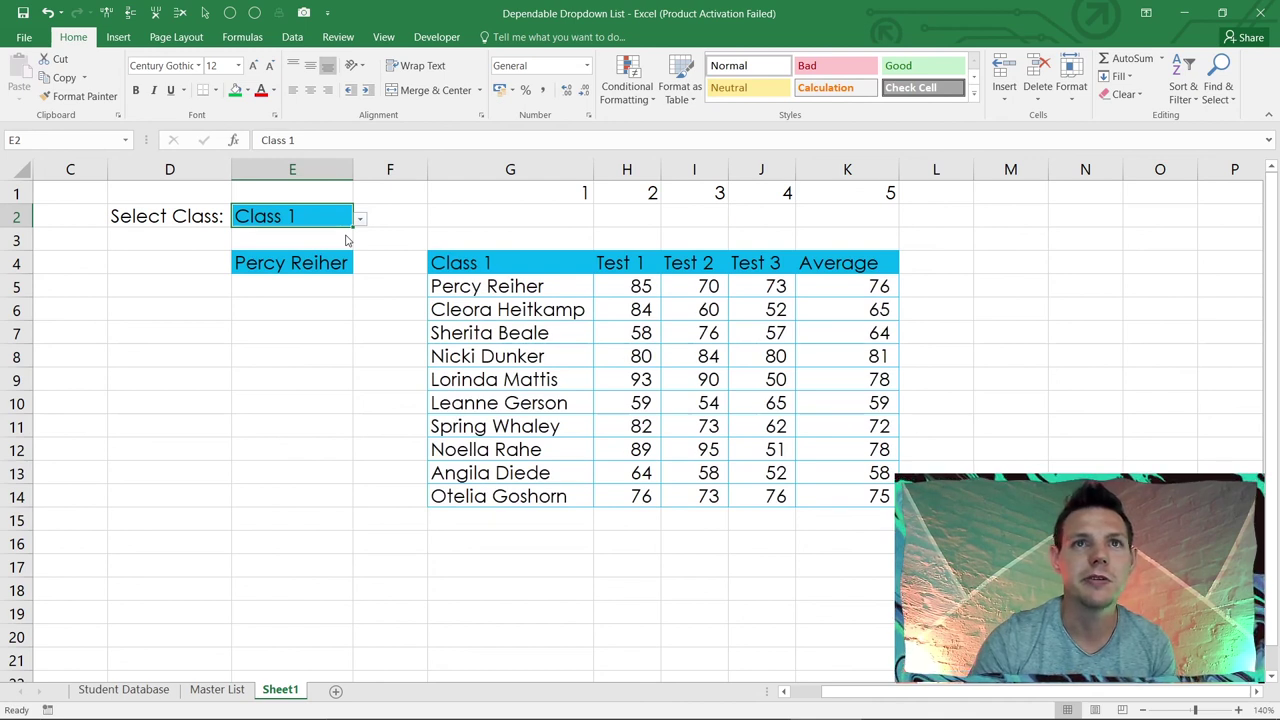
# Step: Hide the column index numbers in G1:K1 by setting their font colour to white
pyautogui.click(560, 190)
pyautogui.moveTo(560, 190); pyautogui.dragTo(889, 182)
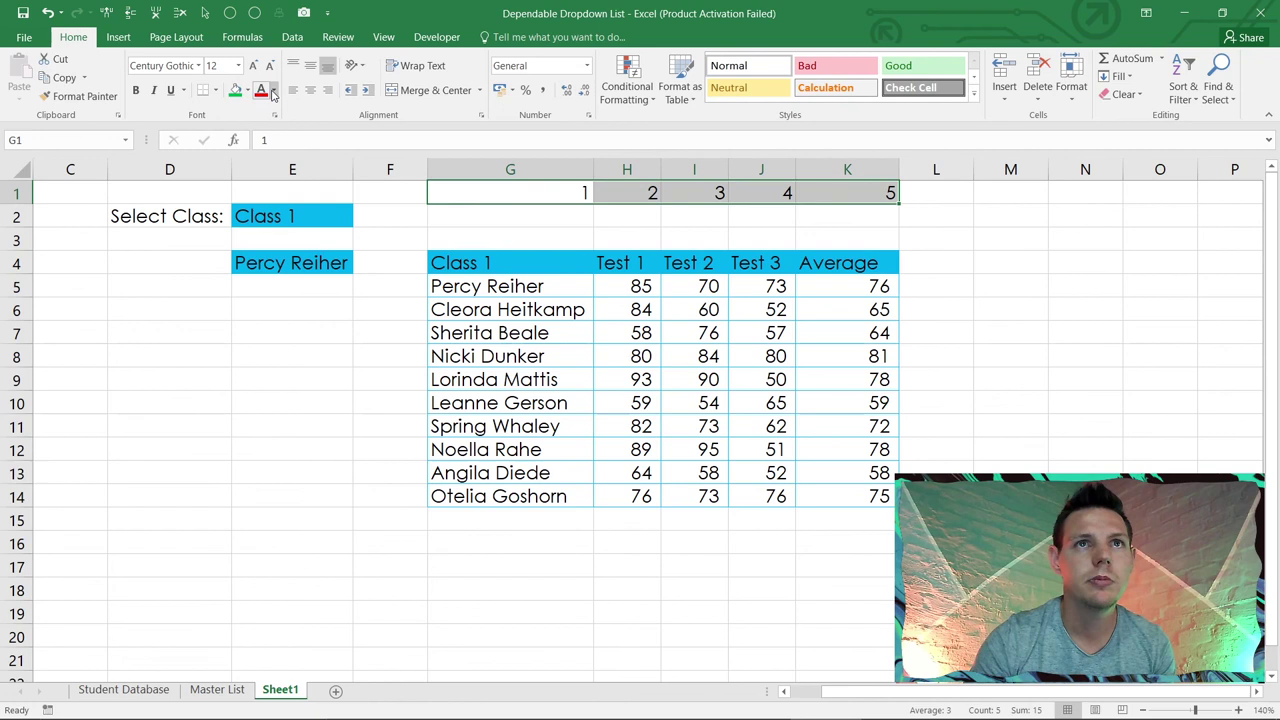
pyautogui.click(271, 92)
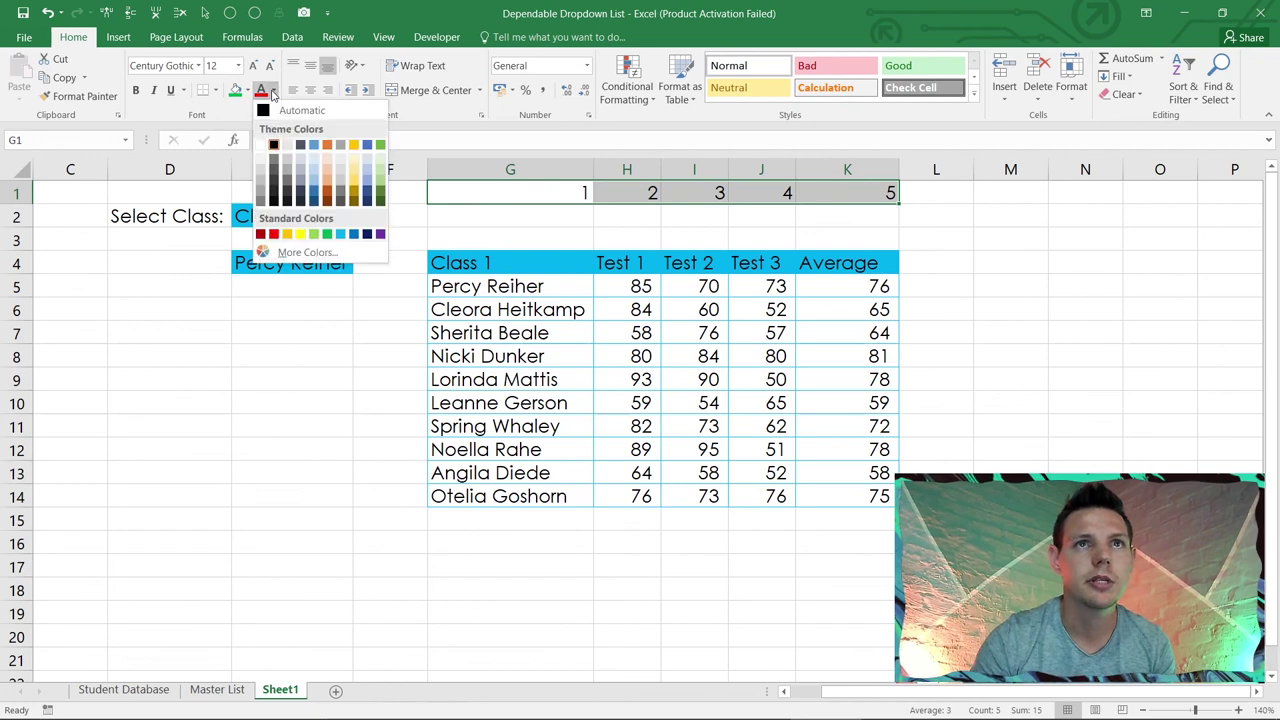
pyautogui.click(261, 144)
pyautogui.click(354, 338)
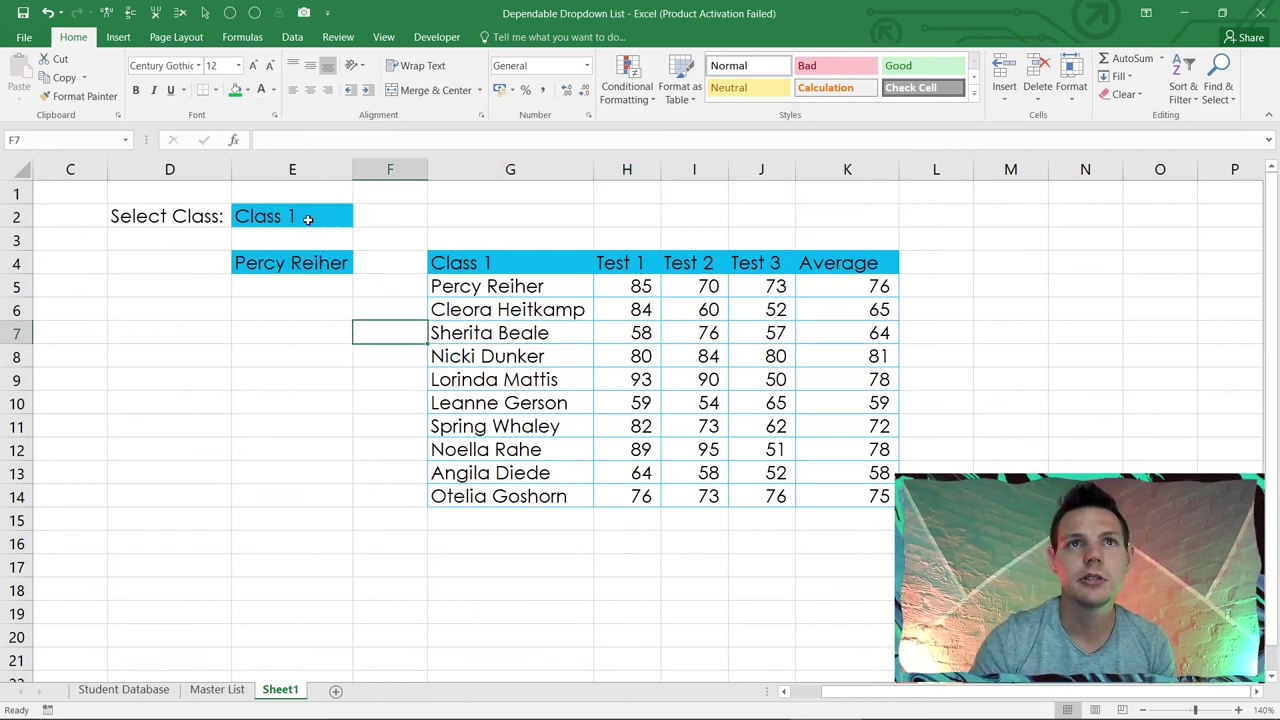
# Step: Select Class 2 in E2 and choose the student listed in row 9 of the class list in E4
pyautogui.click(308, 220)
pyautogui.click(361, 220)
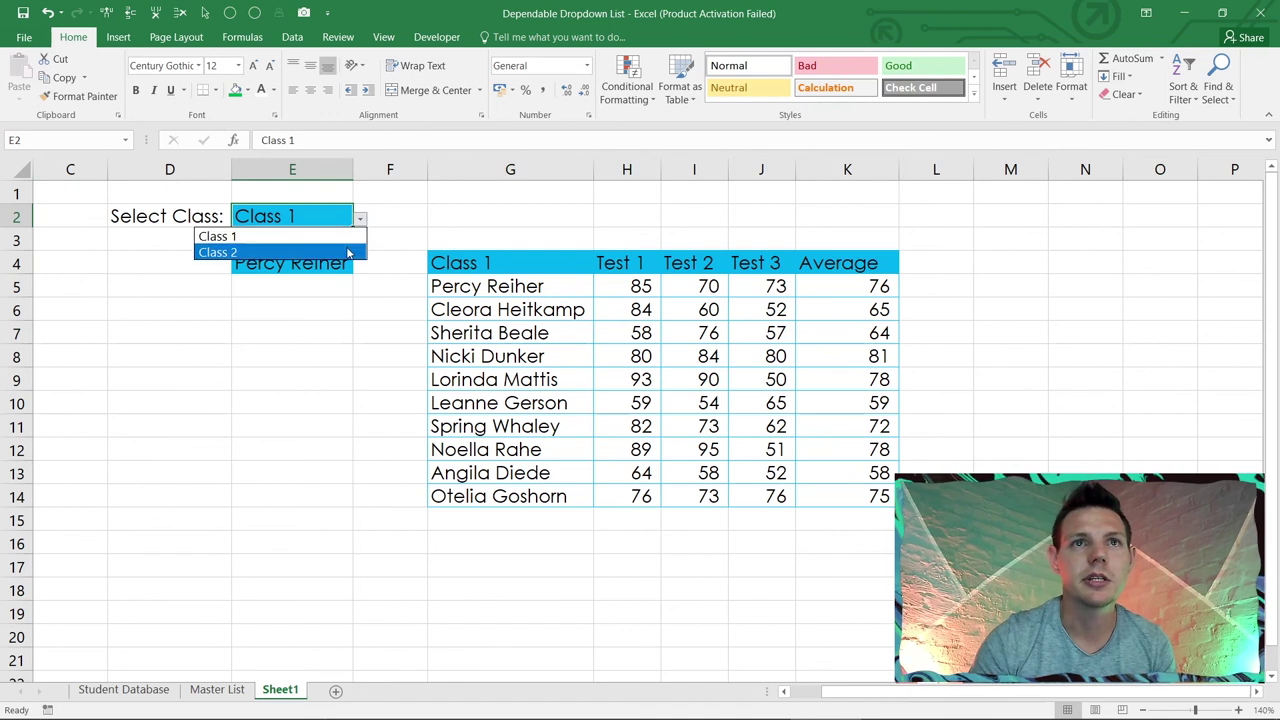
pyautogui.click(350, 251)
pyautogui.click(352, 265)
pyautogui.click(361, 266)
pyautogui.press('Escape')
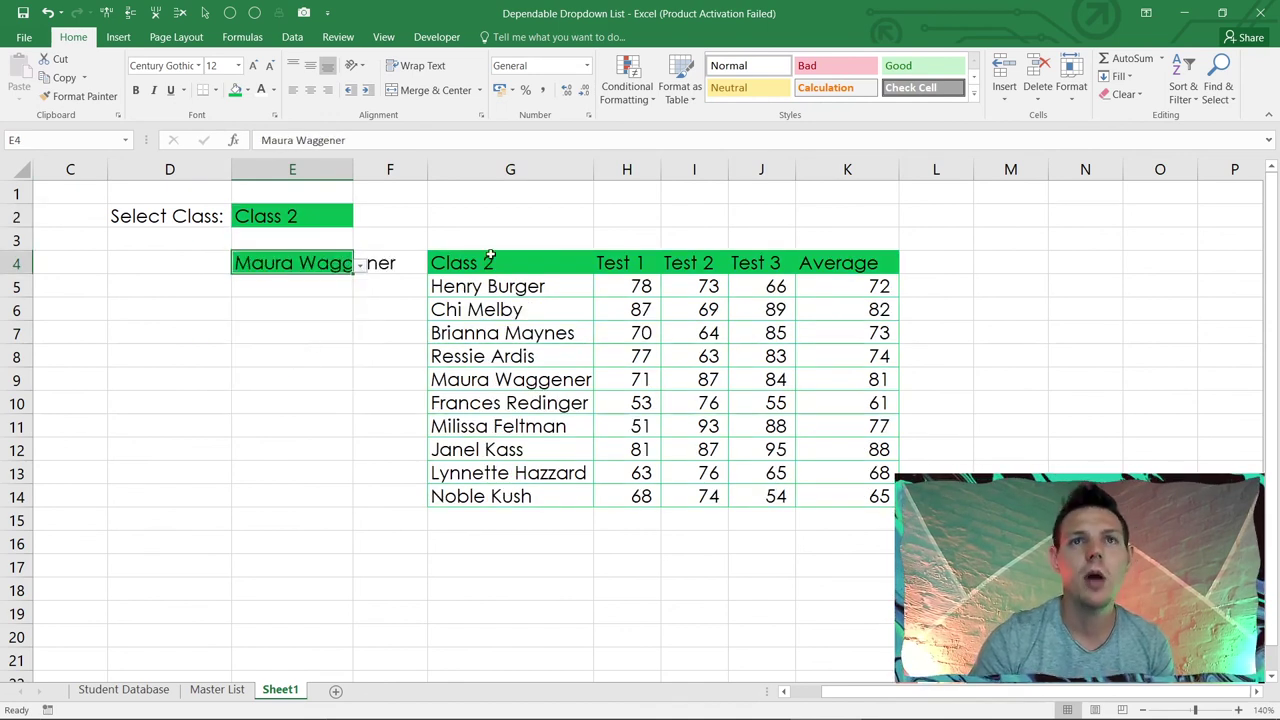